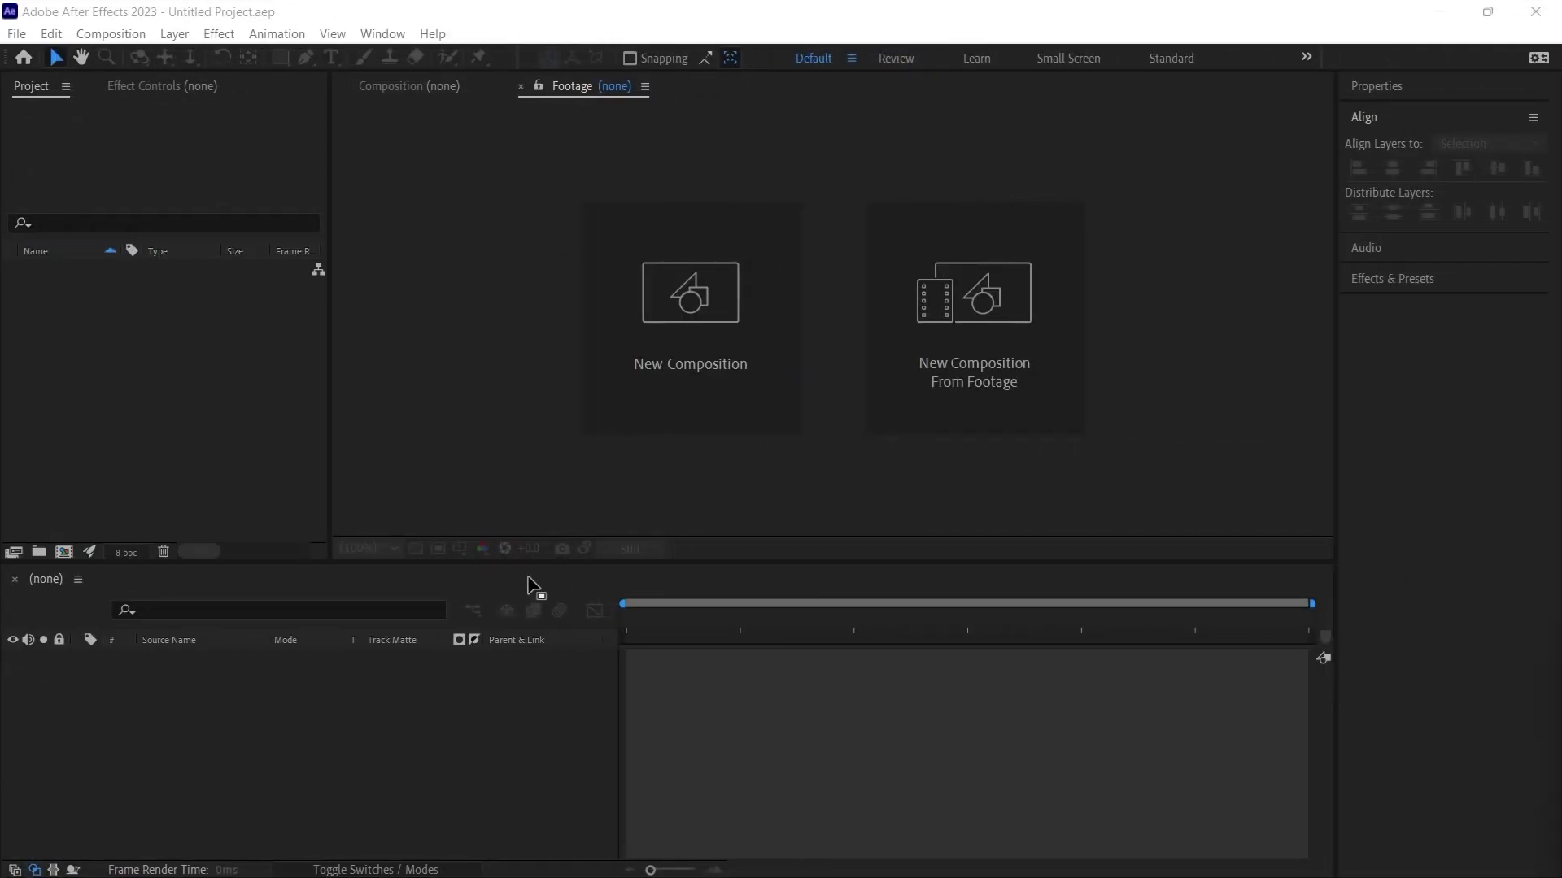
# Create Comp 1 from the HD 1920×1080, 29.97 fps preset with a 30-second duration.
pyautogui.click(671, 364)
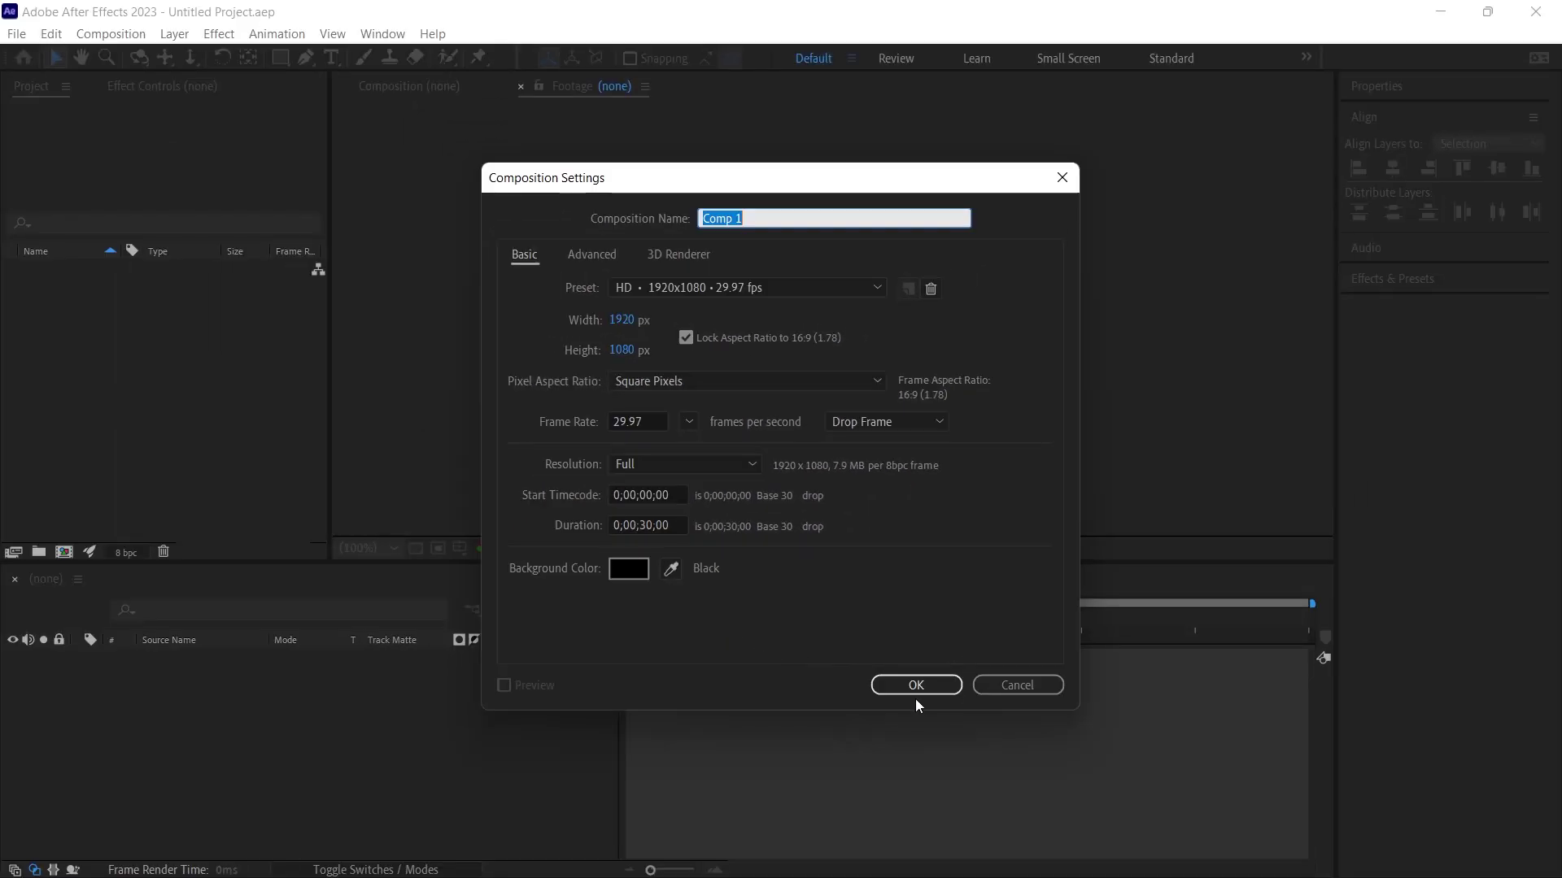
pyautogui.click(913, 675)
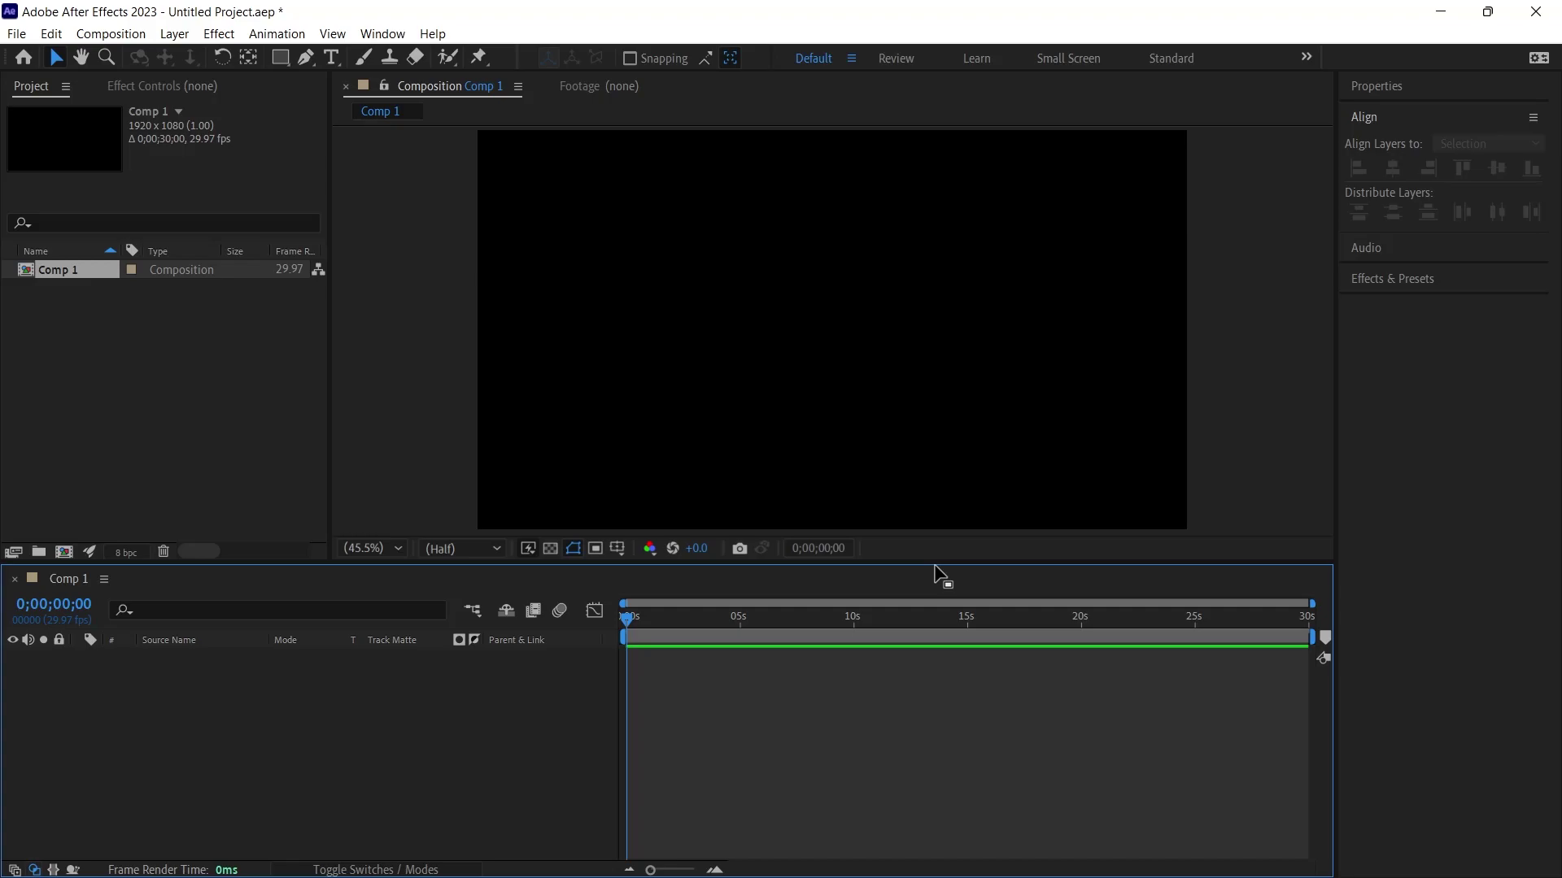
# Add a cyan solid layer as the composition background.
pyautogui.rightClick(349, 462)
pyautogui.moveTo(362, 470)
pyautogui.click(667, 524)
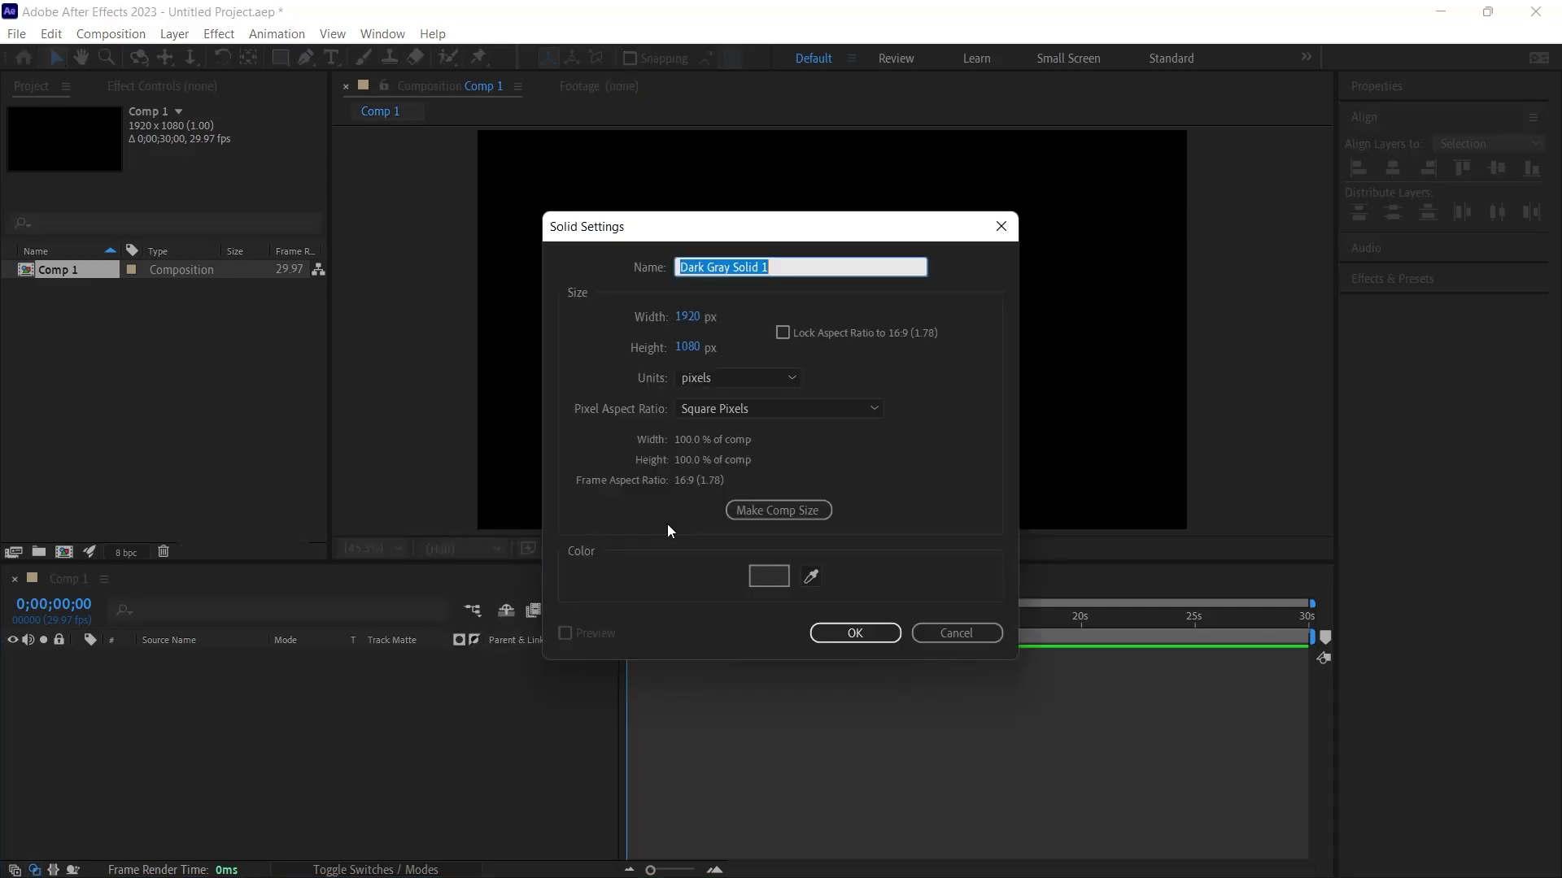
pyautogui.click(769, 576)
pyautogui.click(981, 324)
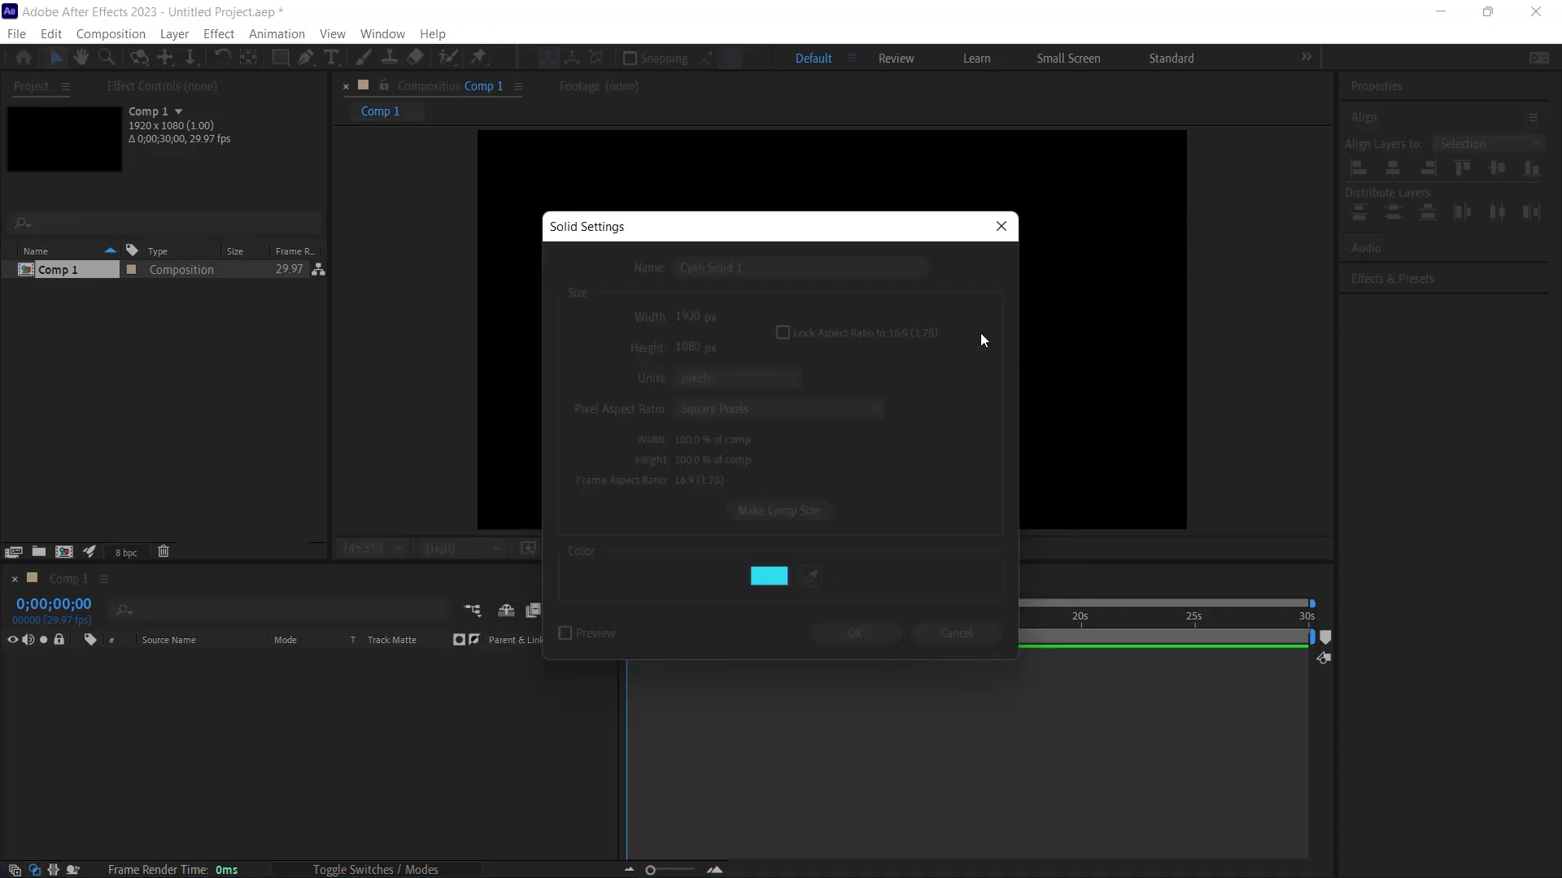
pyautogui.click(862, 634)
pyautogui.click(285, 701)
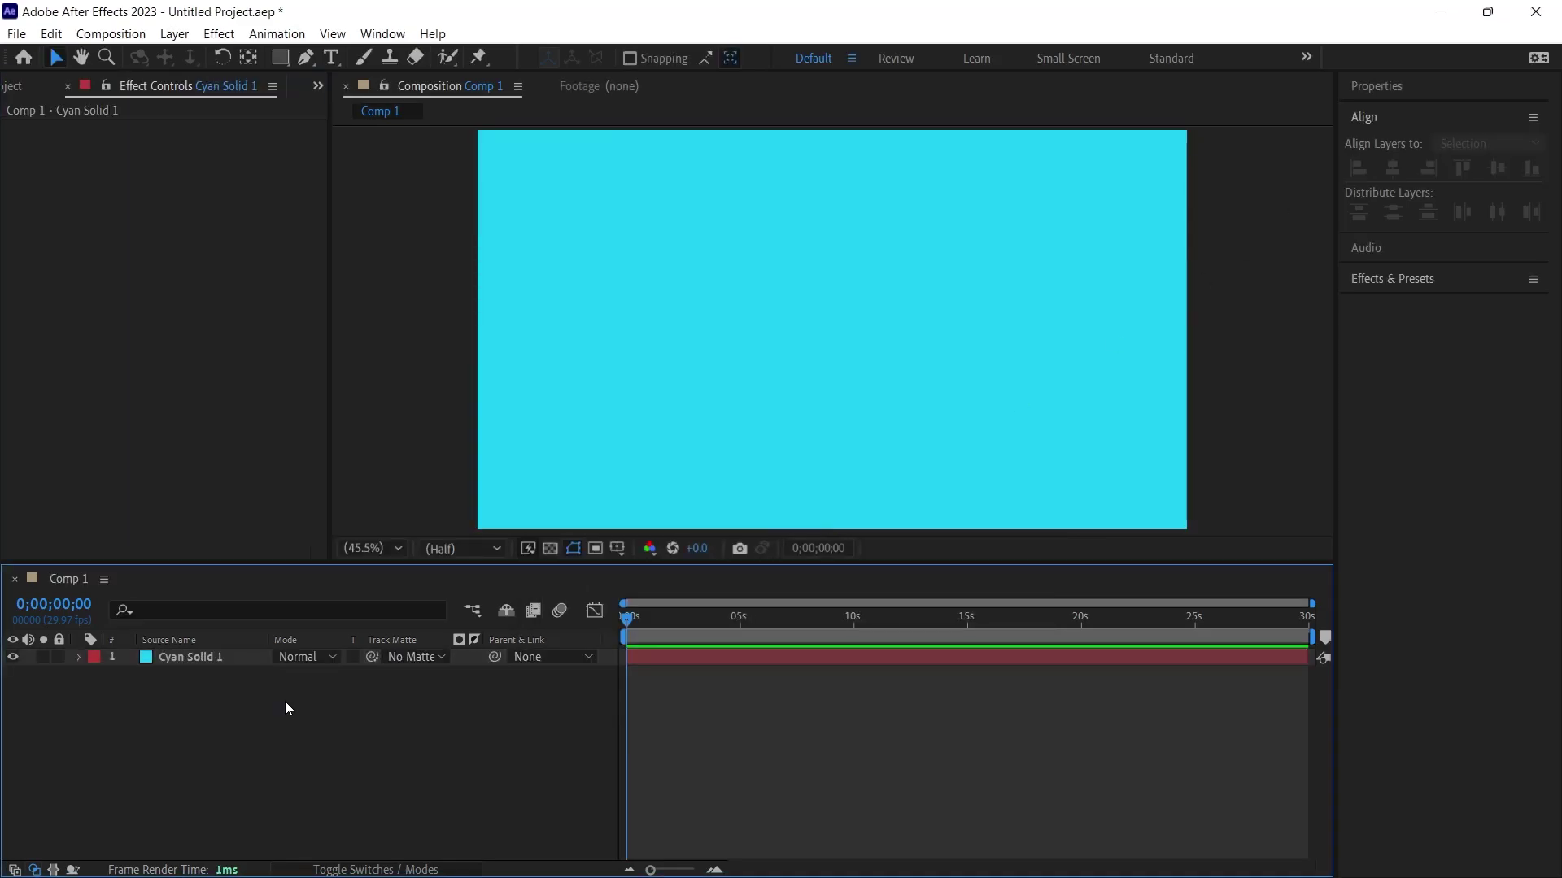
# Draw a circle shape in the centre with the Ellipse Tool, discarding an accidental mask.
pyautogui.click(277, 60)
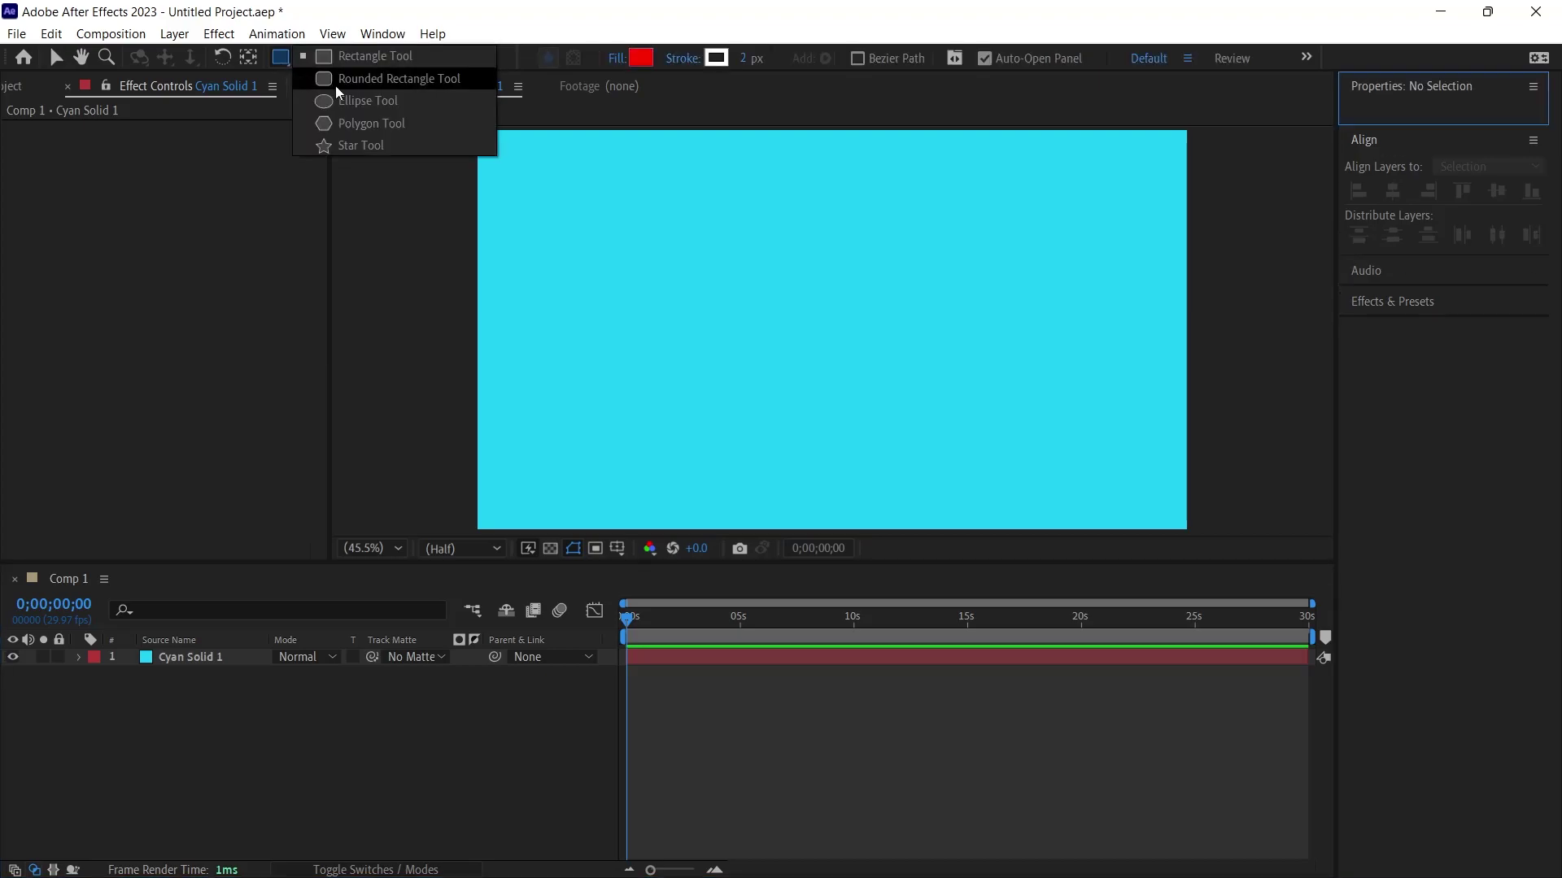
pyautogui.click(390, 100)
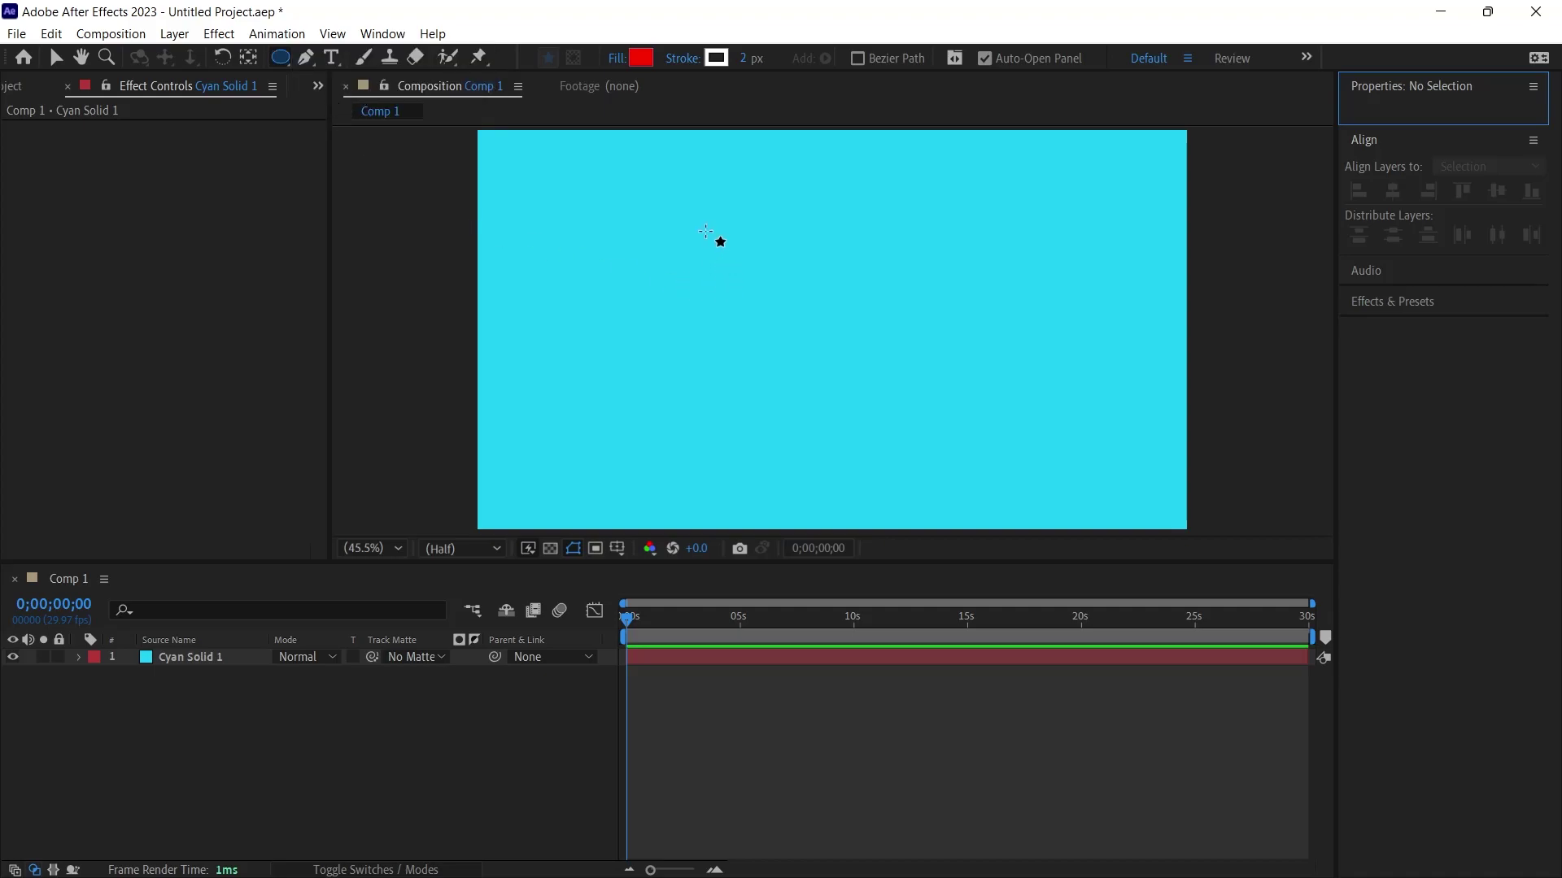
pyautogui.click(185, 657)
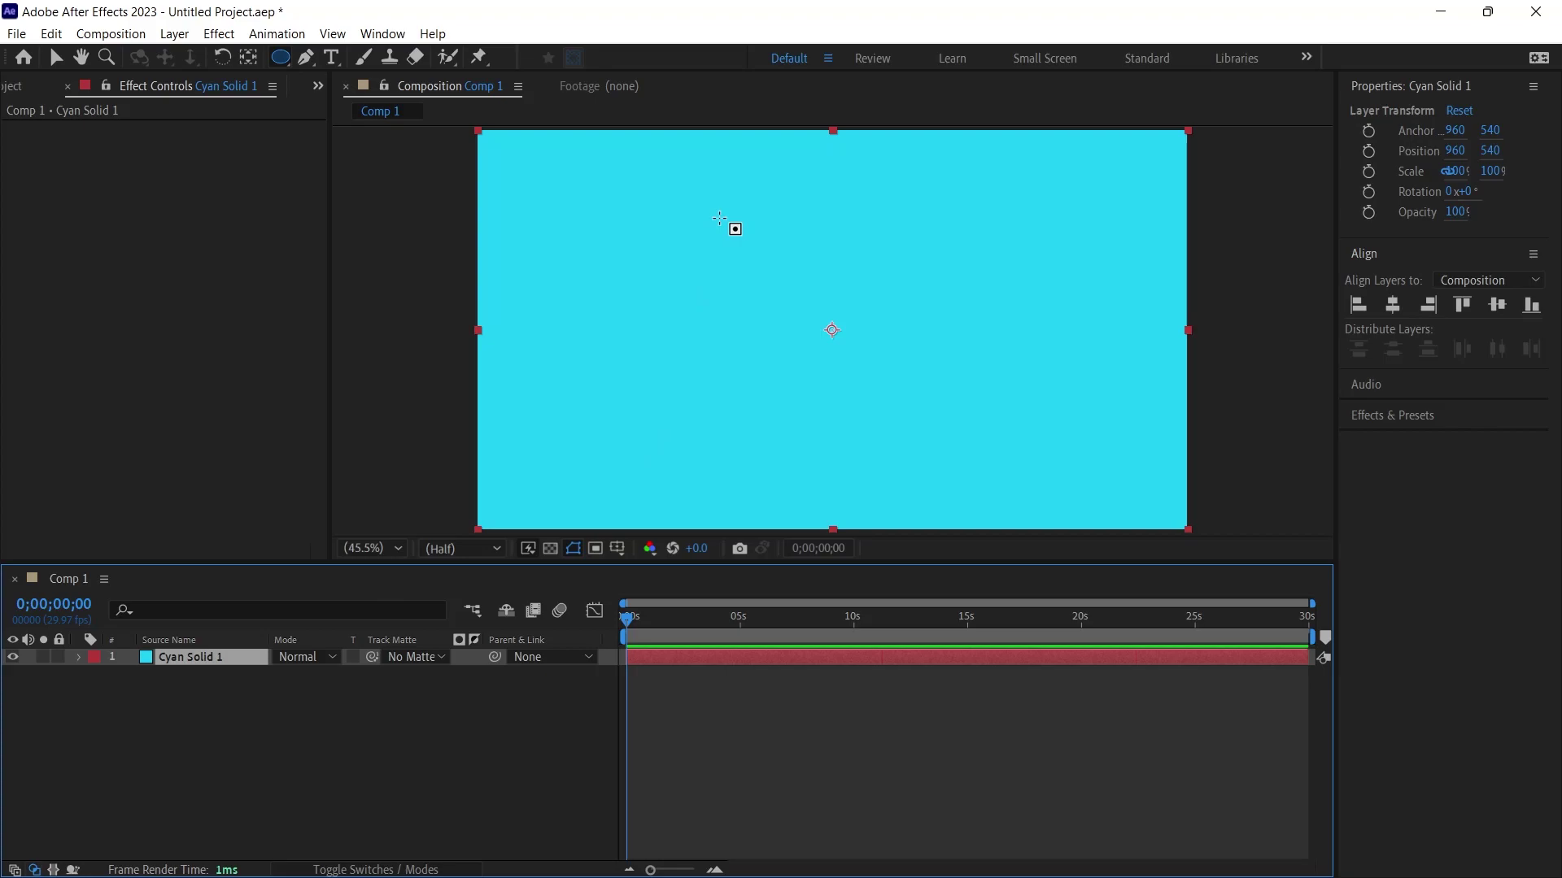
pyautogui.moveTo(709, 231); pyautogui.dragTo(972, 463)
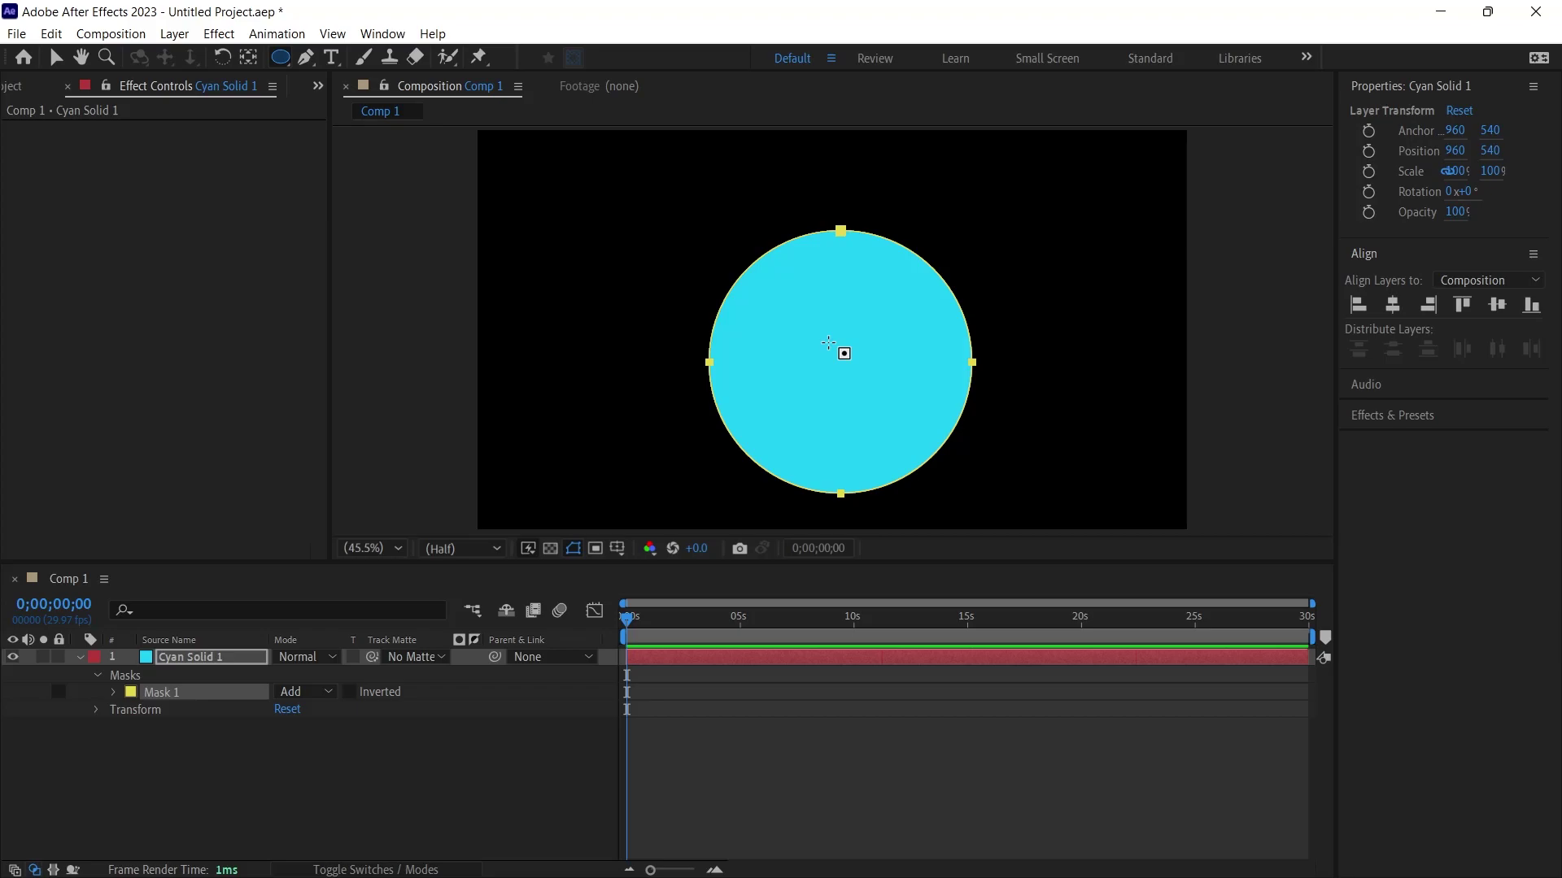
pyautogui.press('Delete')
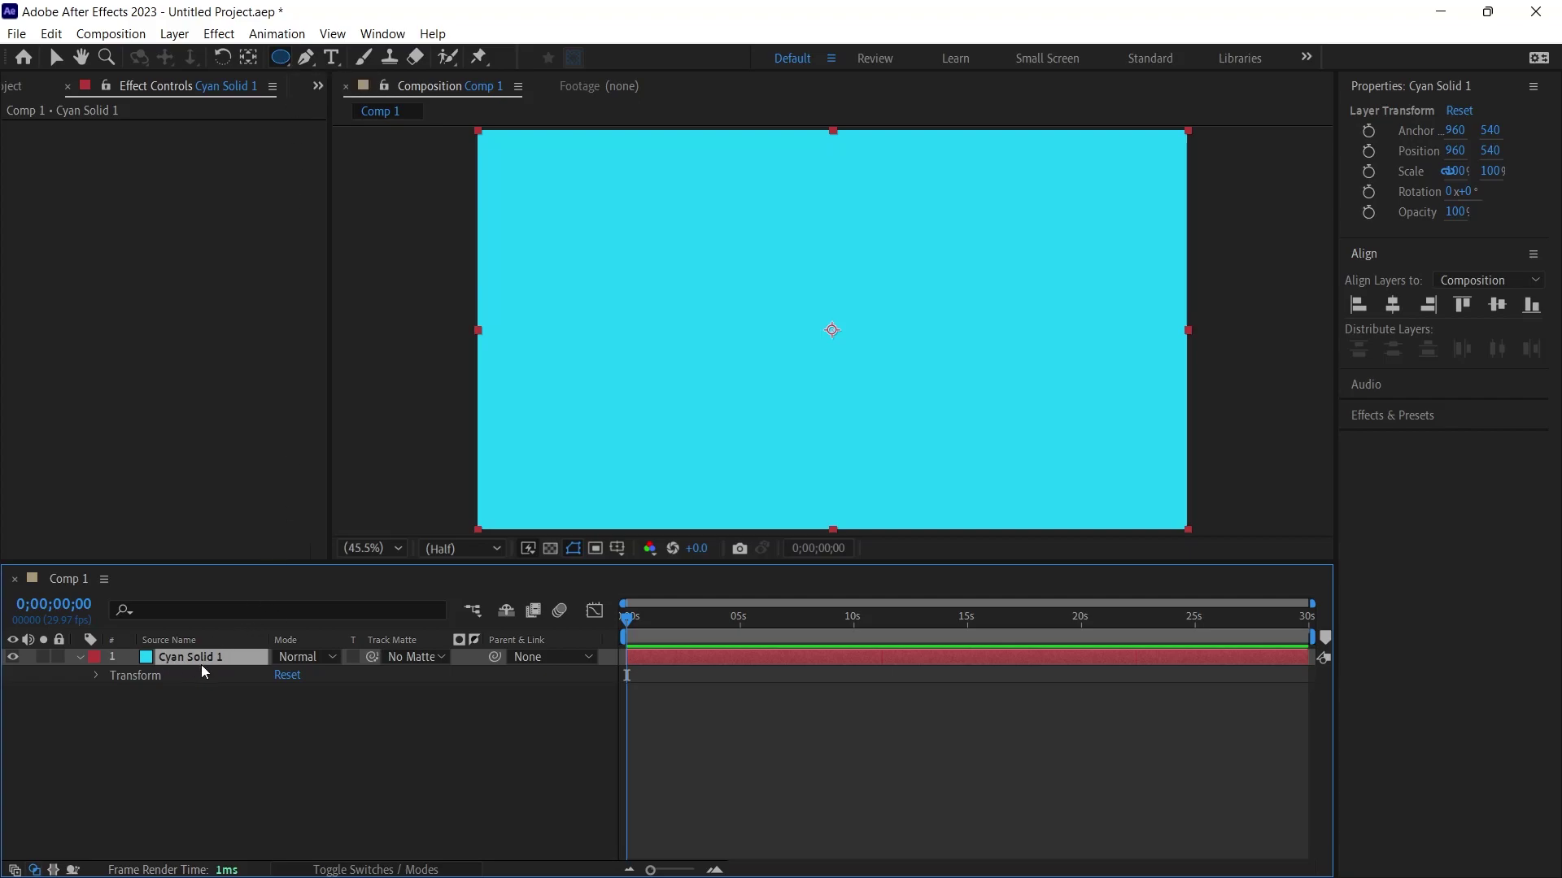
pyautogui.click(228, 730)
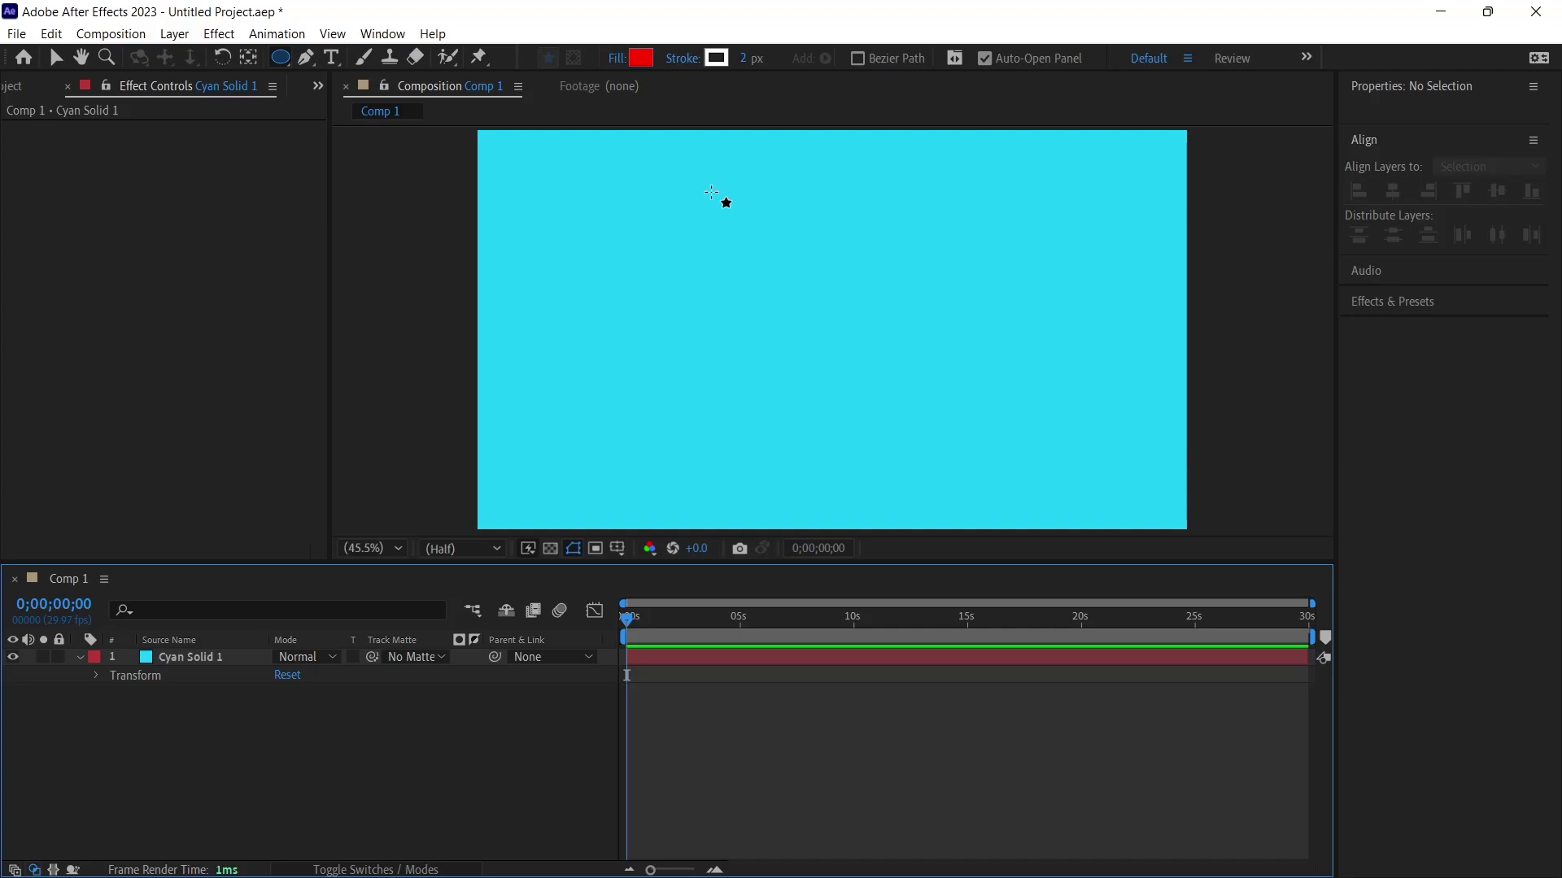
pyautogui.moveTo(716, 210); pyautogui.dragTo(953, 448)
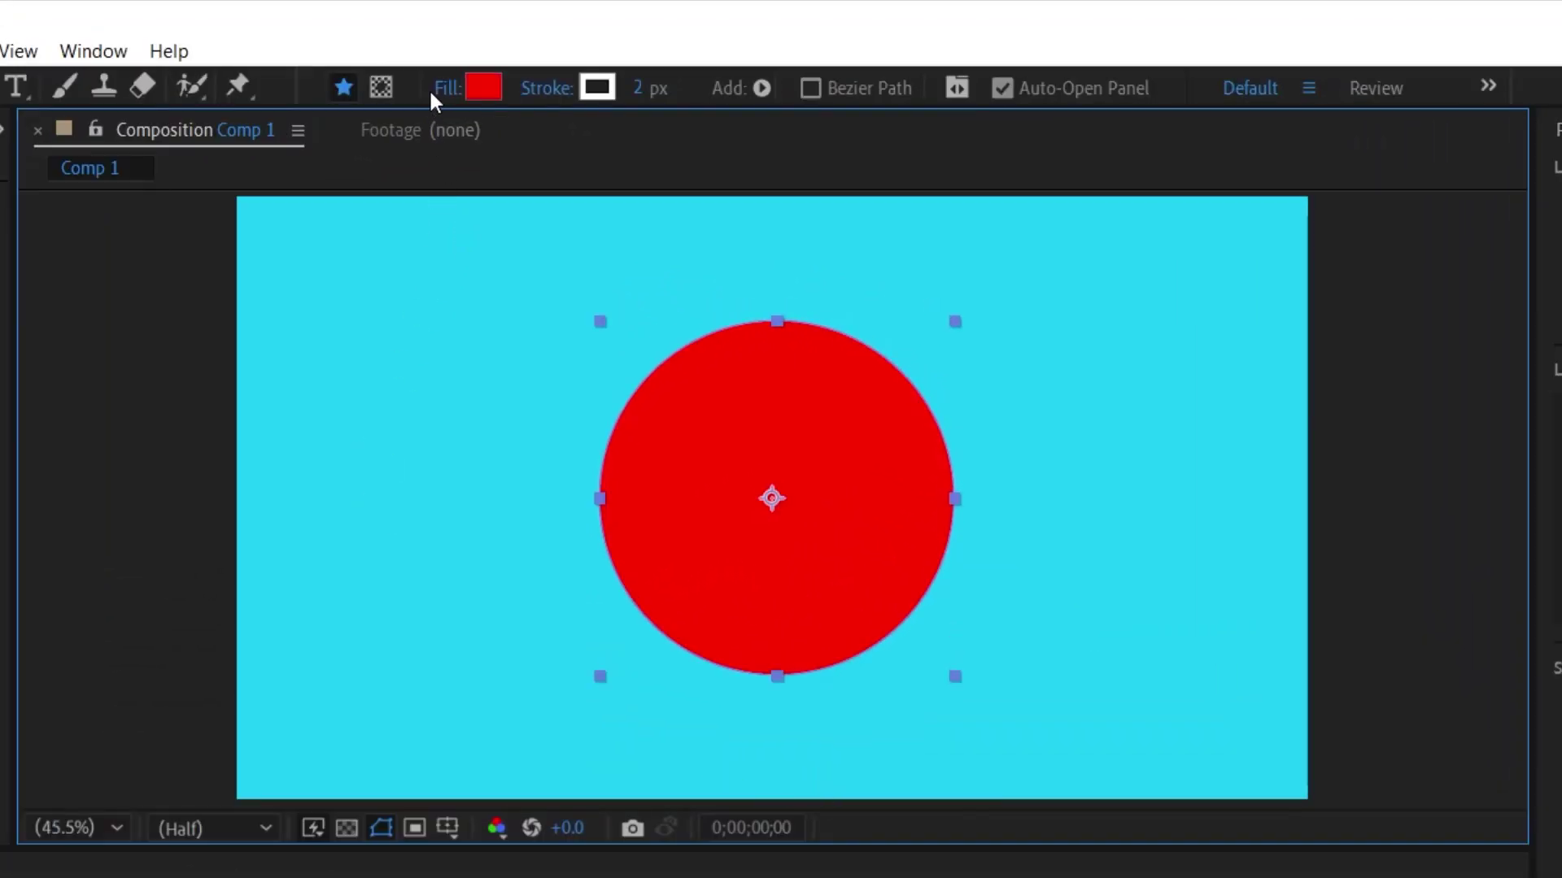
# Set the circle's fill to None and its stroke width to 54 px.
pyautogui.click(444, 88)
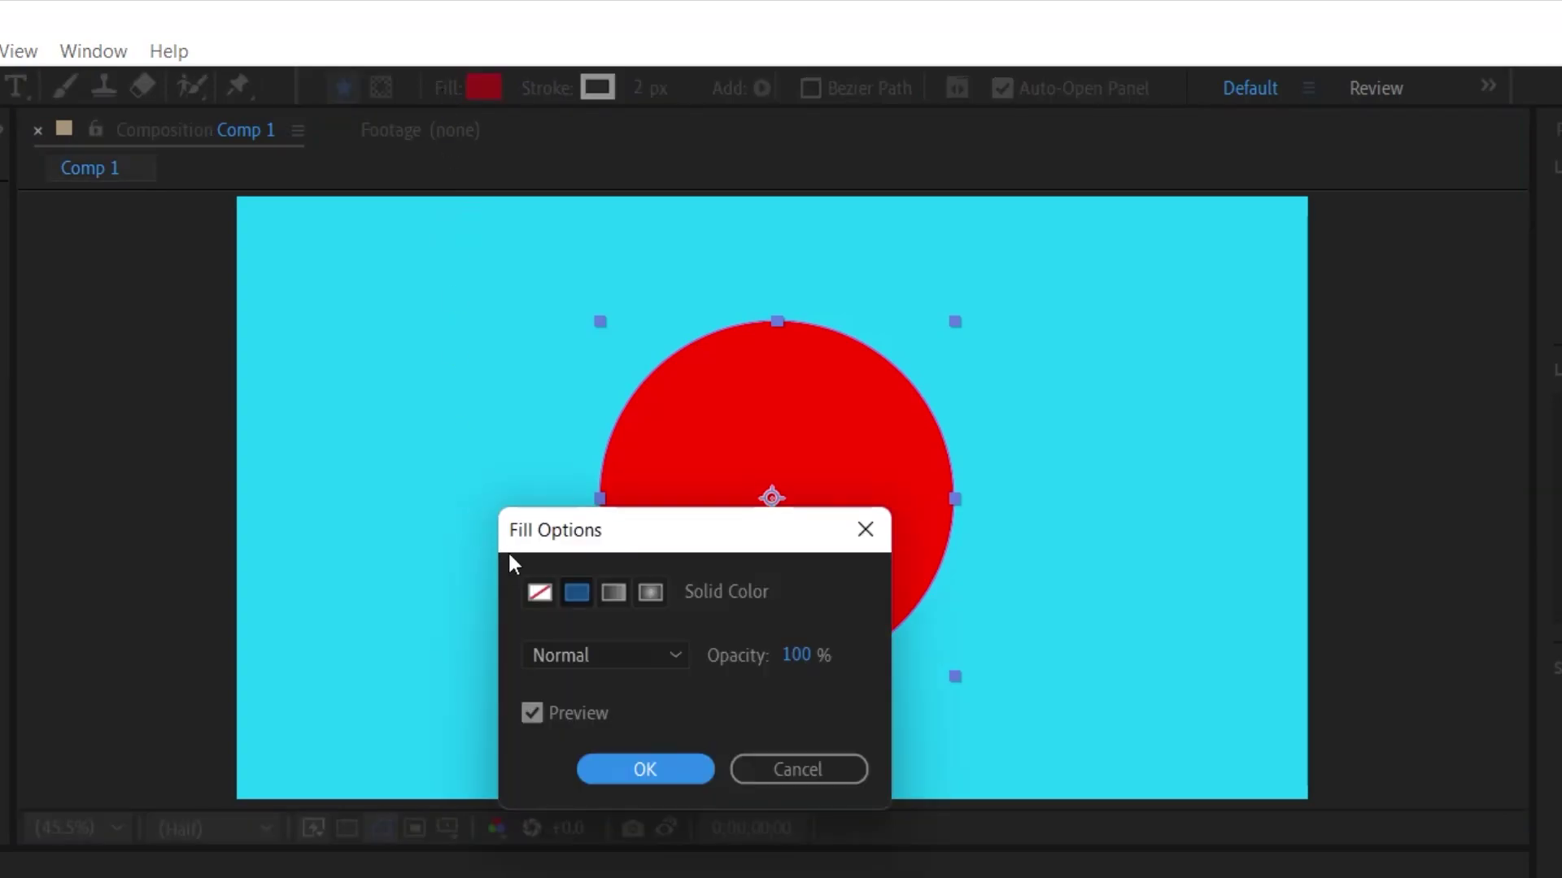
pyautogui.click(535, 594)
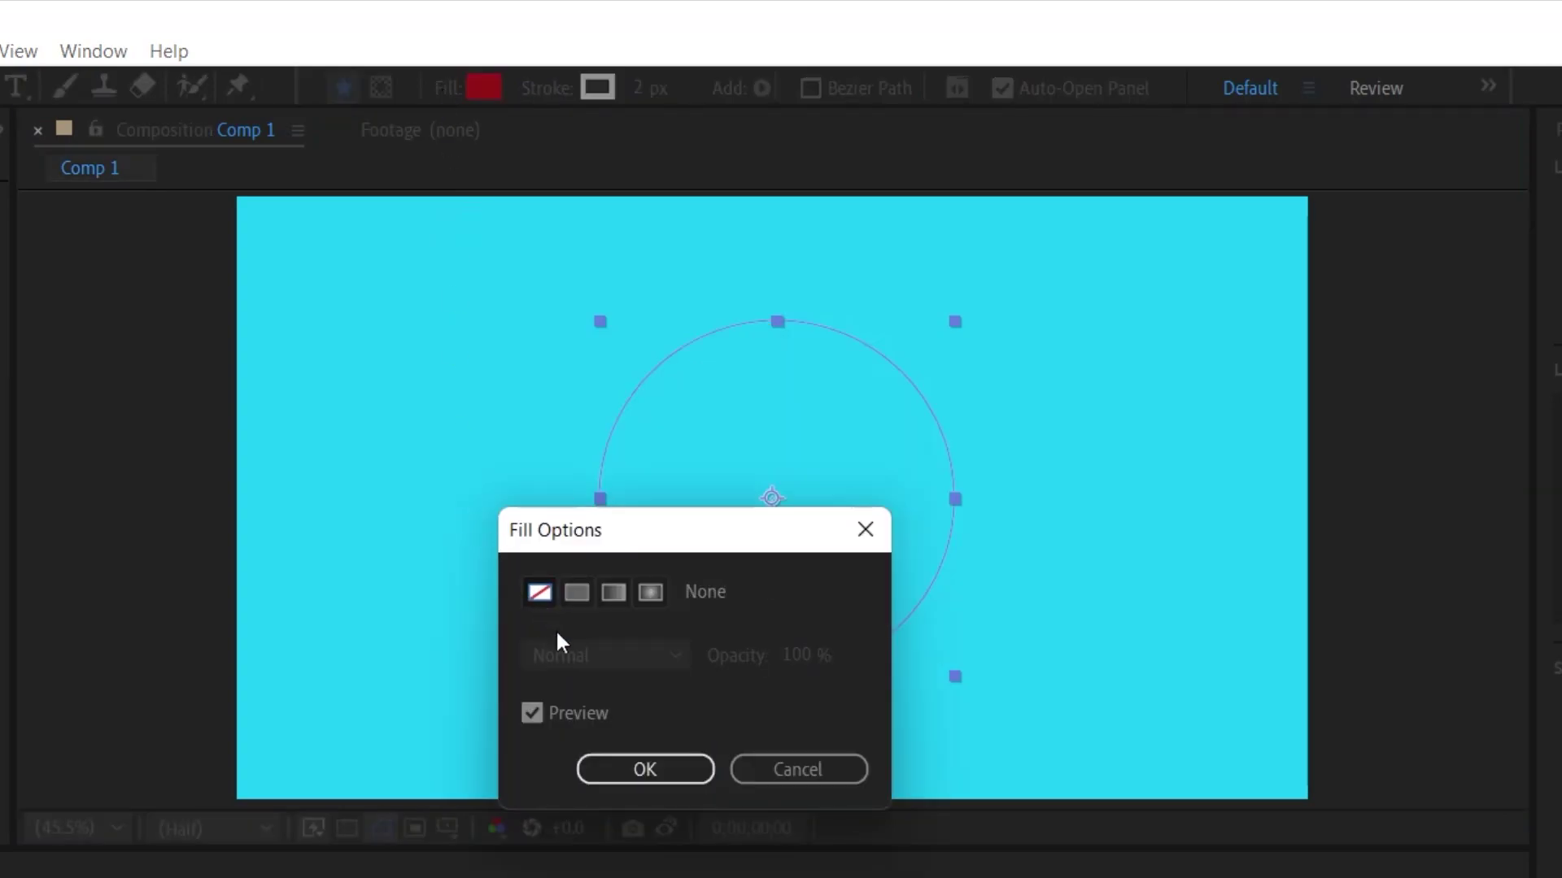
pyautogui.click(613, 773)
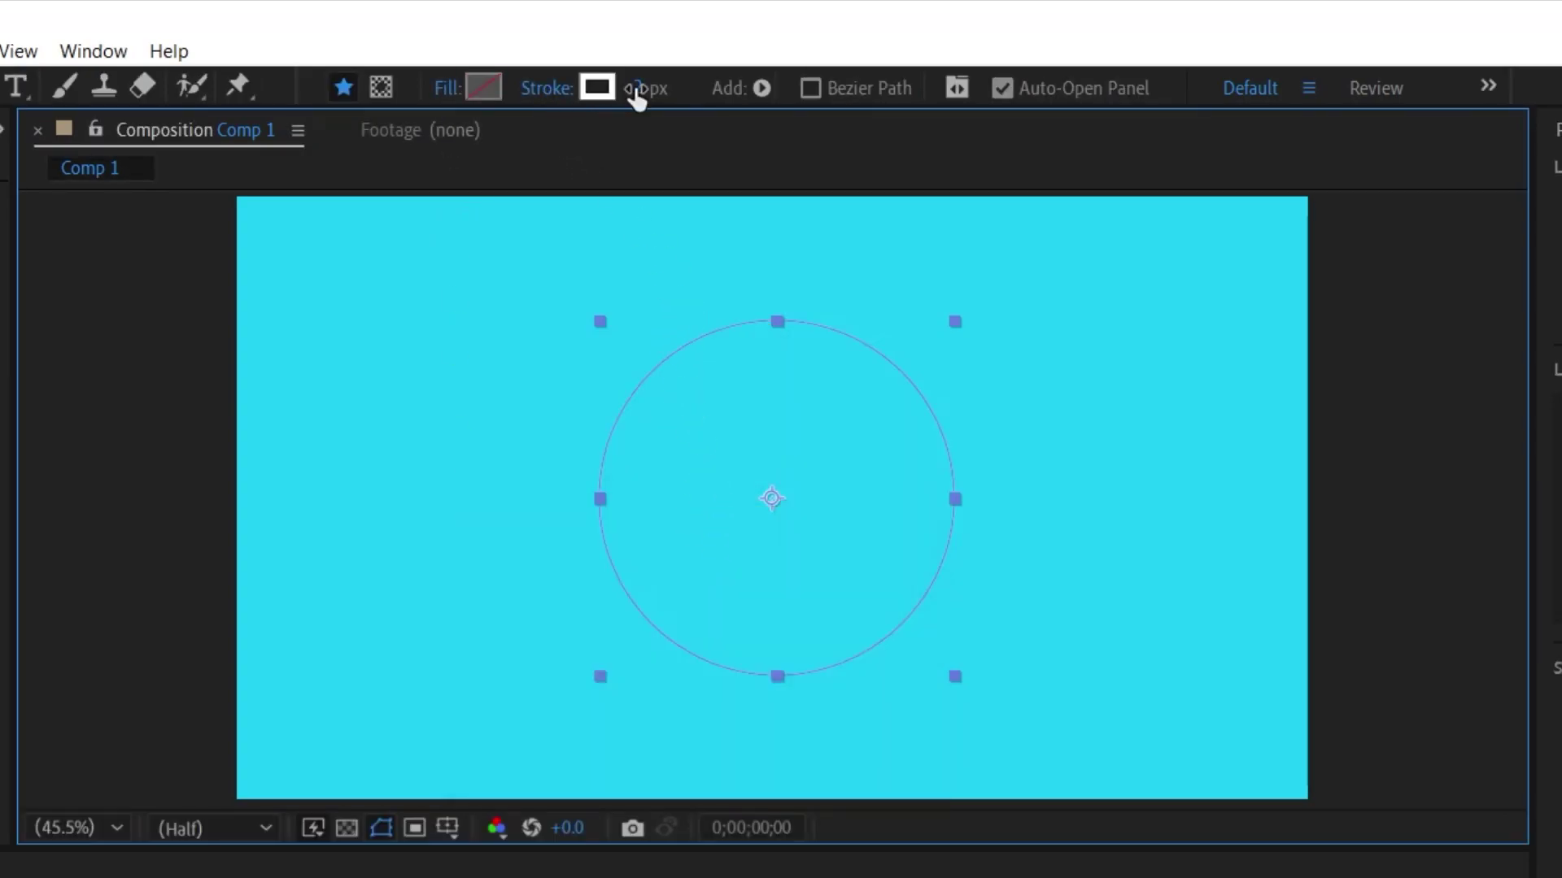
pyautogui.moveTo(636, 87); pyautogui.dragTo(687, 87)
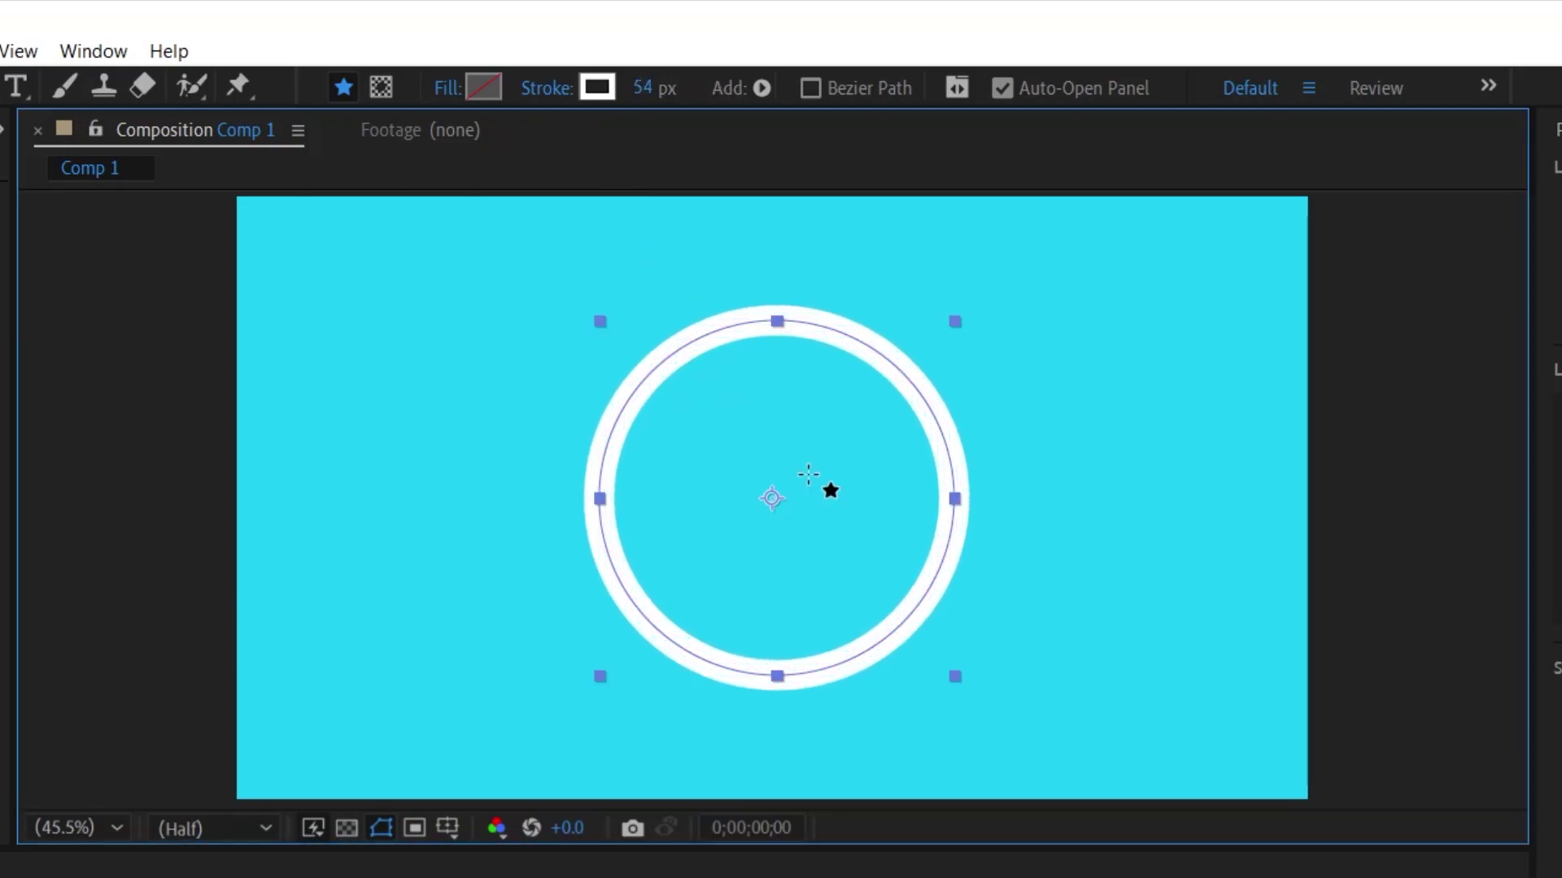
# Set the stroke colour to a darkened sample of the cyan background, 11A9CB.
pyautogui.click(598, 87)
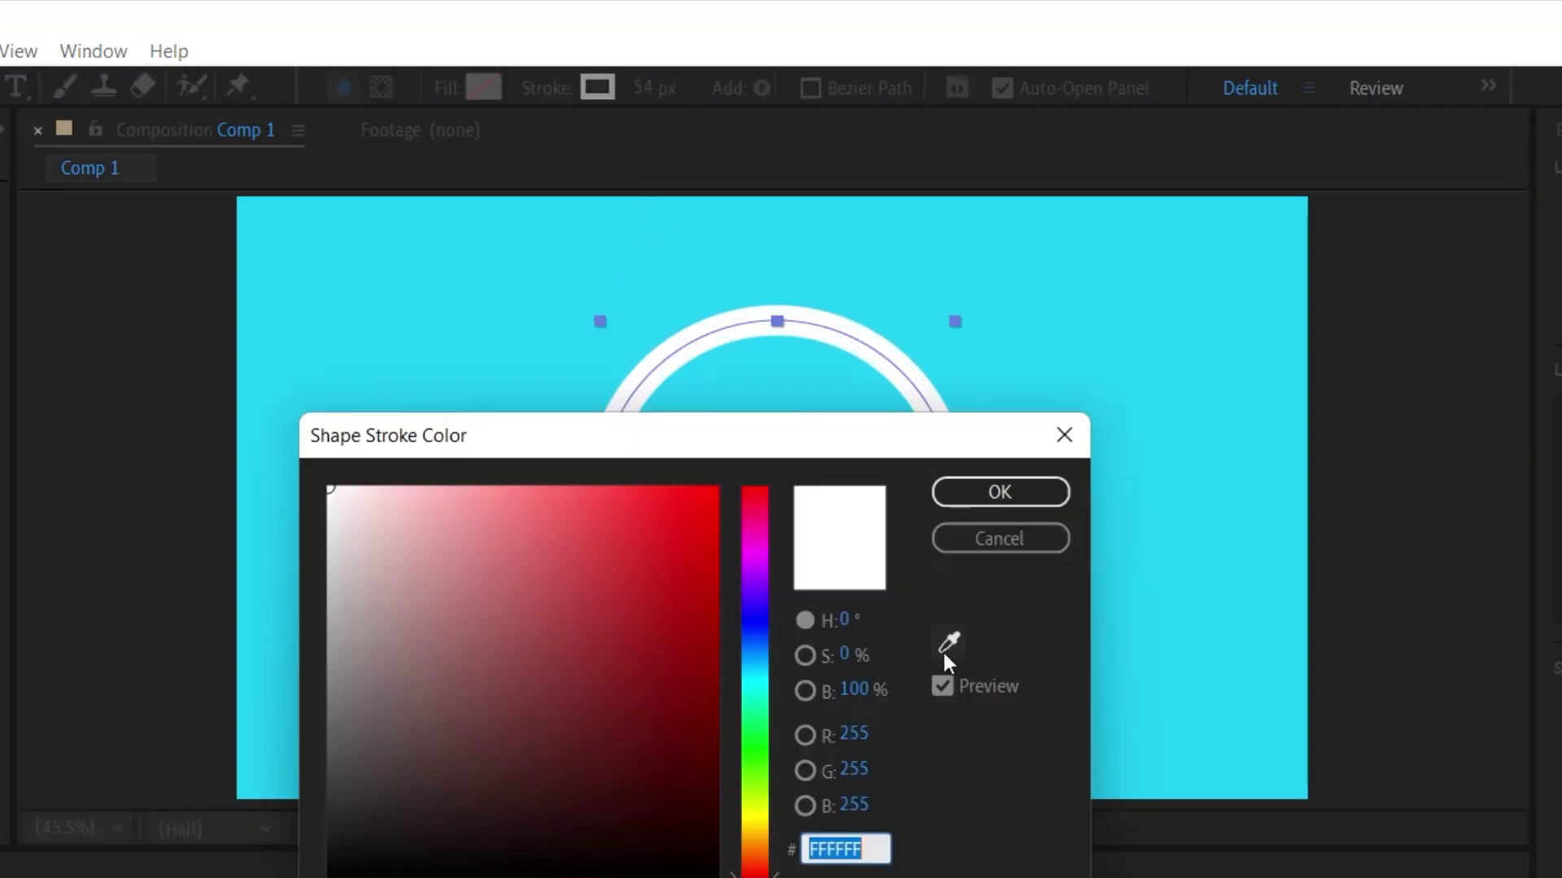
pyautogui.click(949, 645)
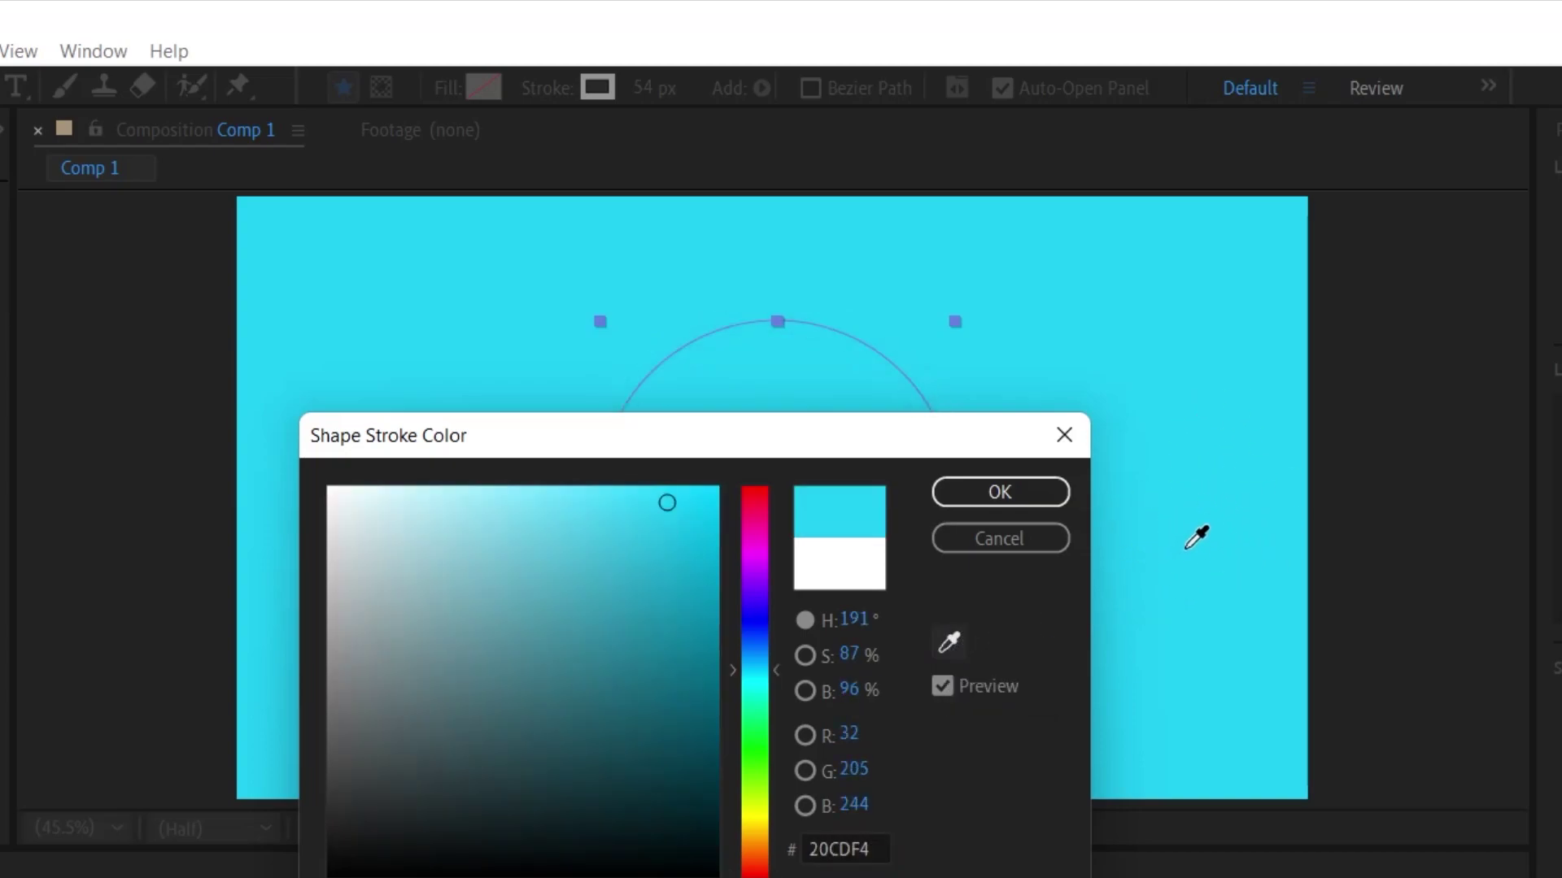
pyautogui.moveTo(675, 553)
pyautogui.mouseDown()
pyautogui.moveTo(683, 578)
pyautogui.moveTo(685, 564)
pyautogui.mouseUp()
pyautogui.moveTo(748, 435); pyautogui.dragTo(153, 309)
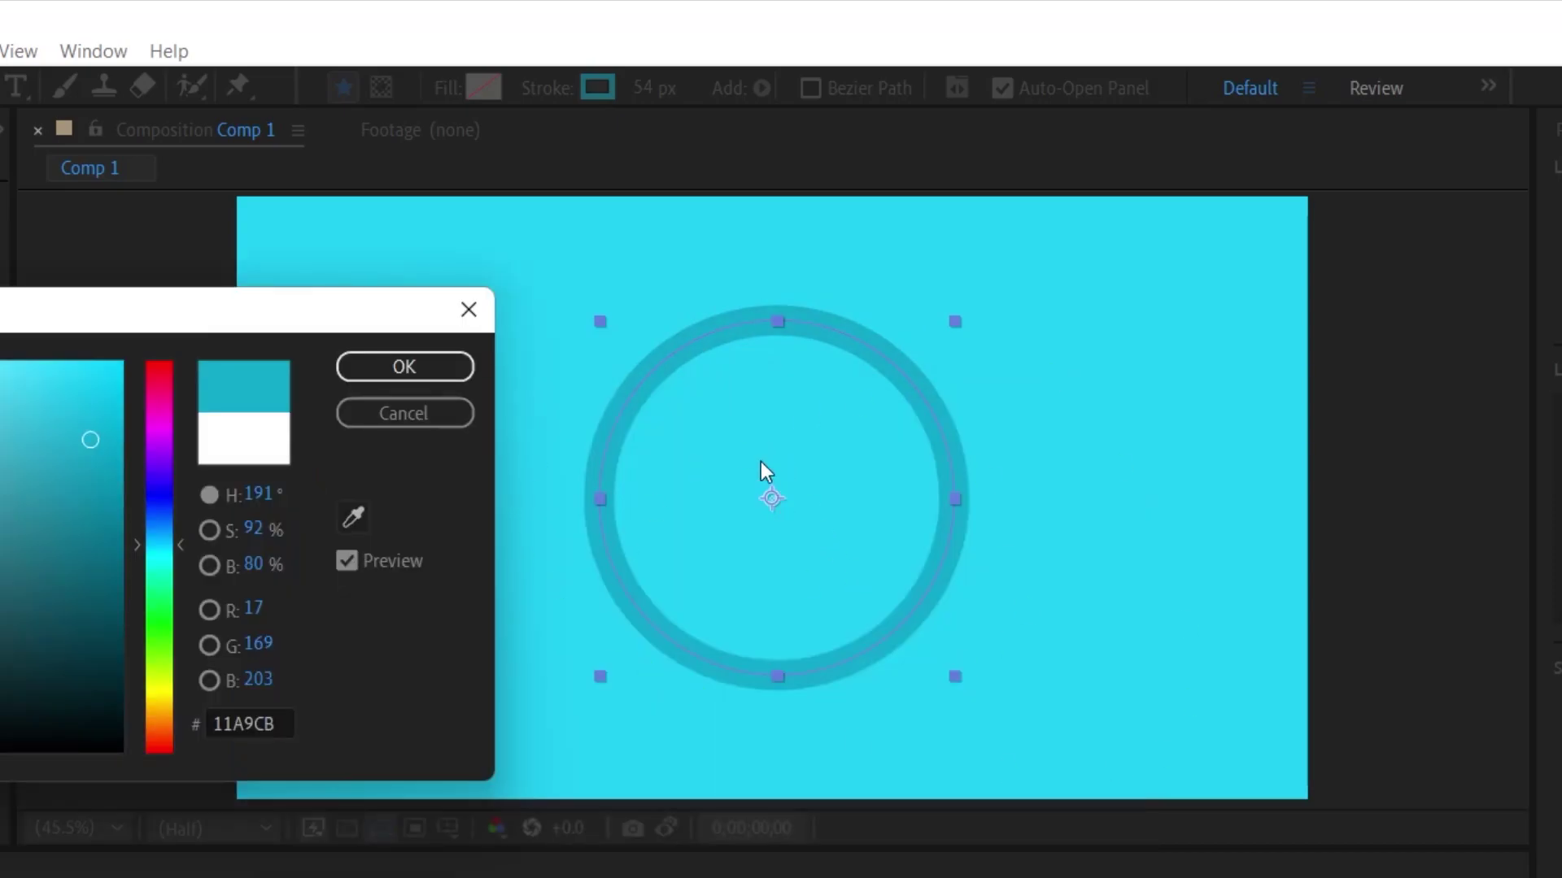
# Apply the 11A9CB stroke, align the ring to the horizontal centre, and return to the Selection tool.
pyautogui.click(387, 367)
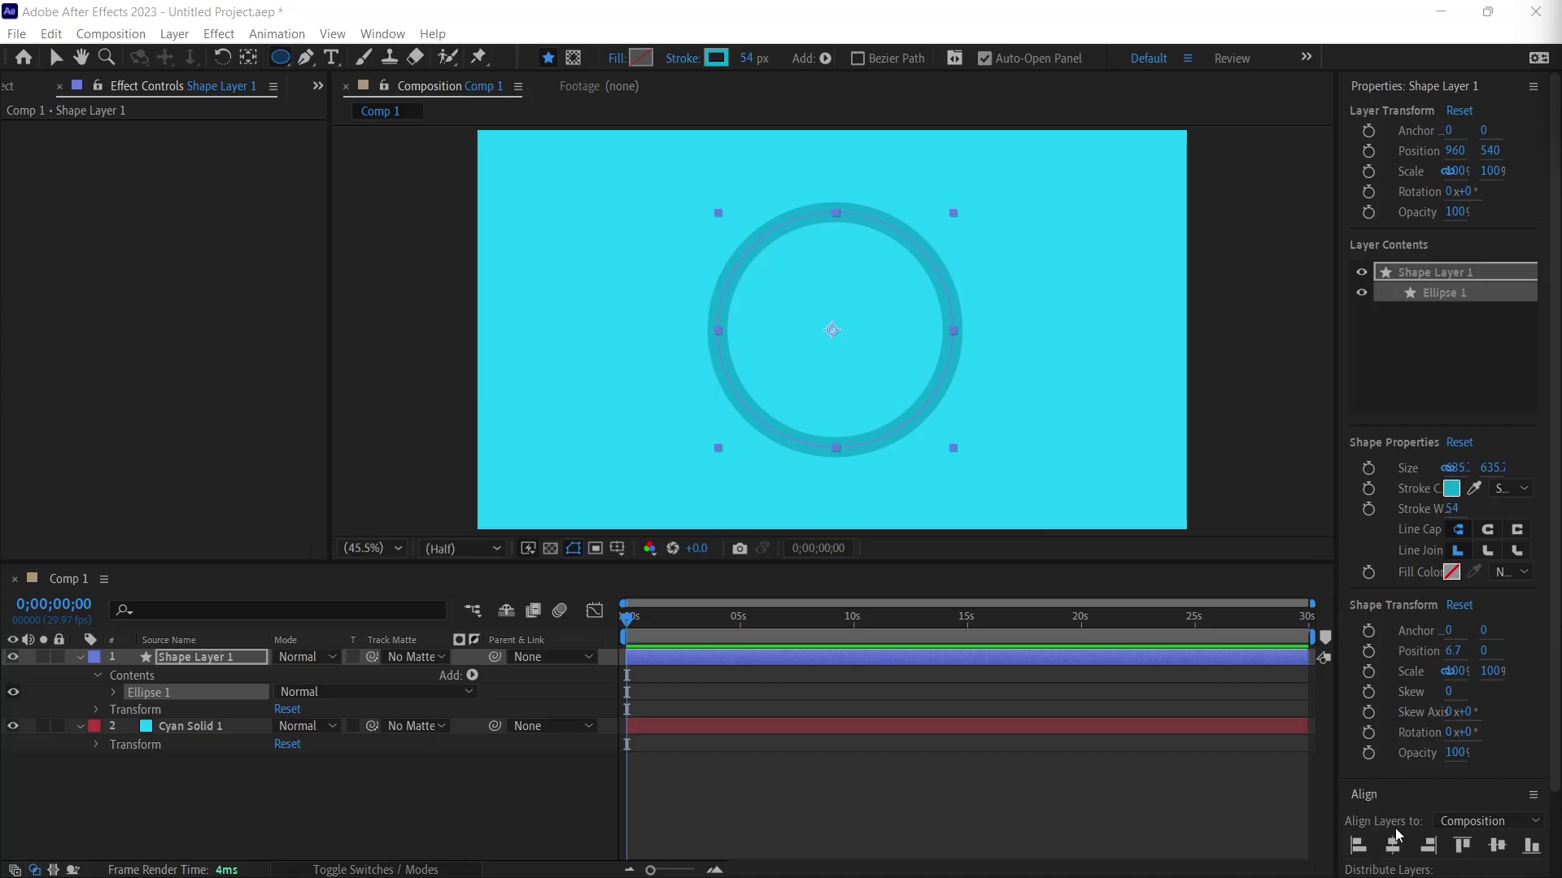
pyautogui.click(1392, 847)
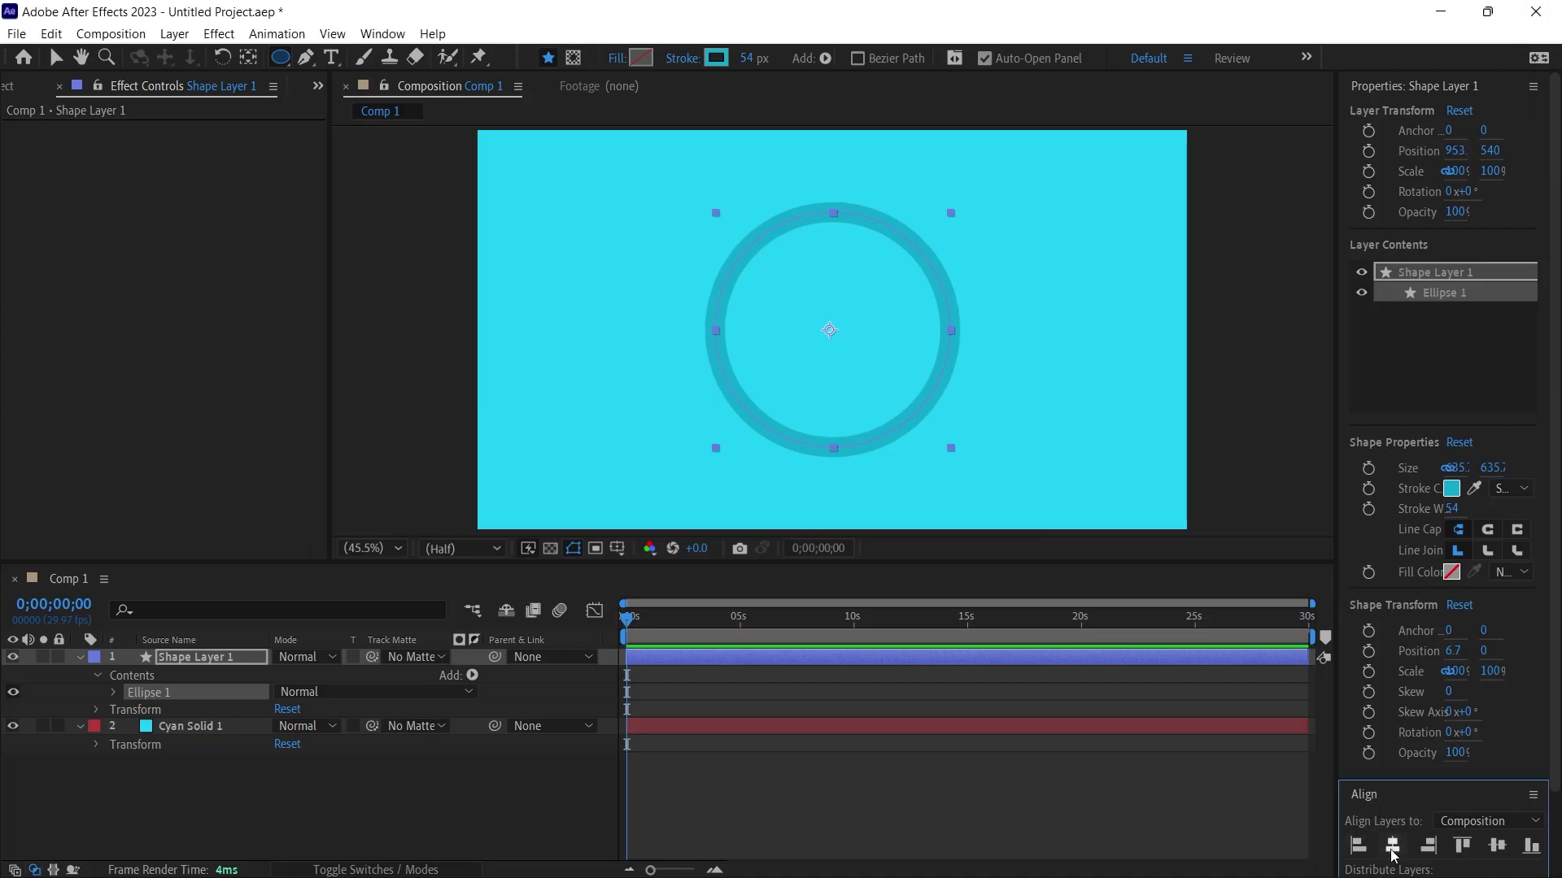
pyautogui.click(384, 34)
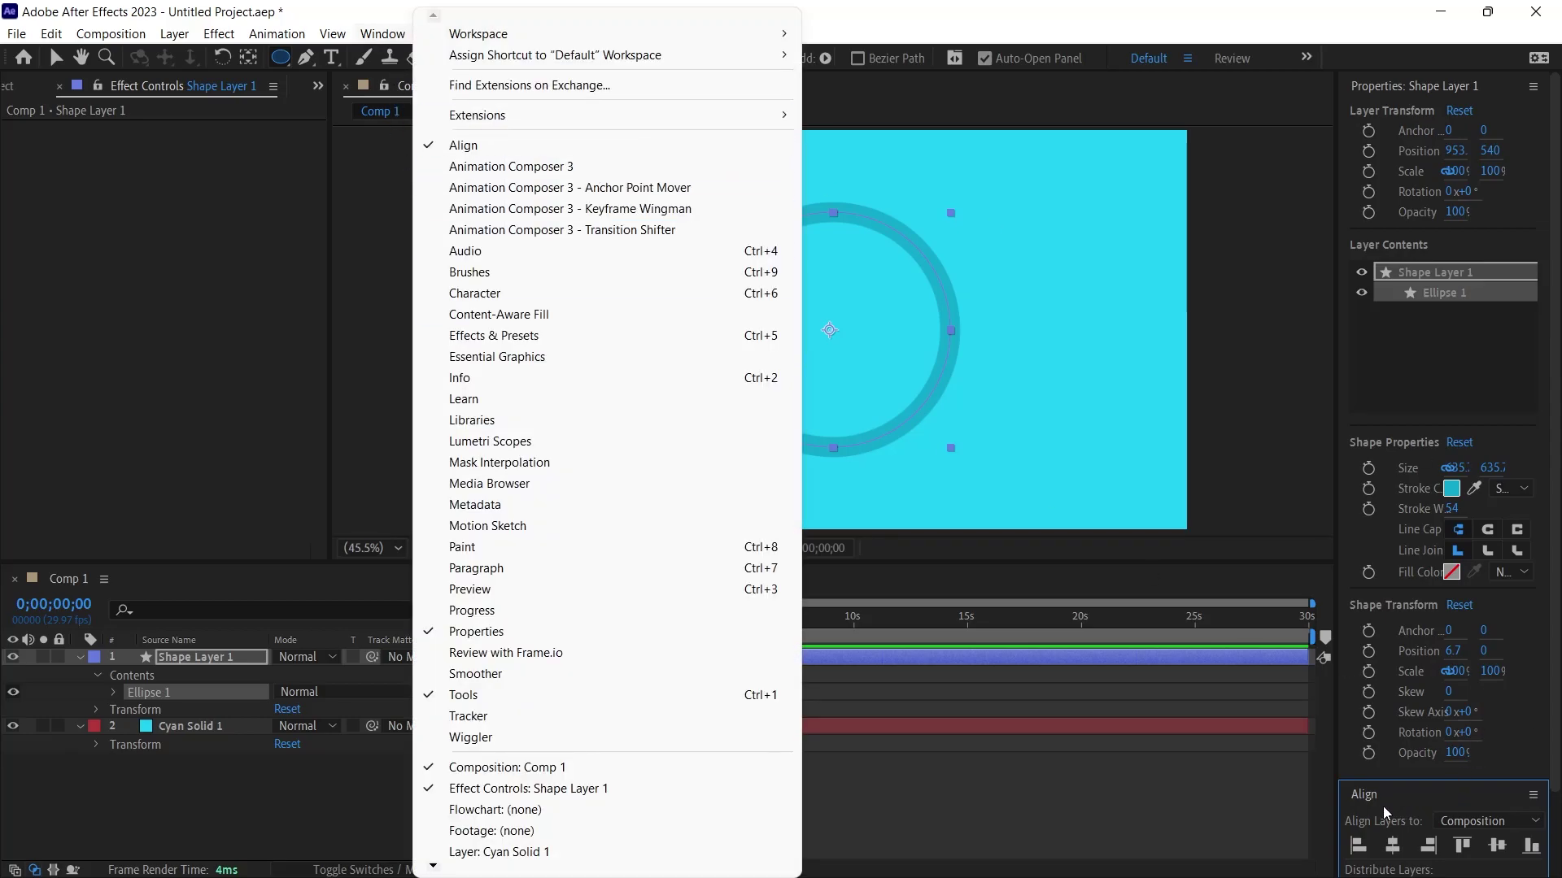
pyautogui.click(1371, 808)
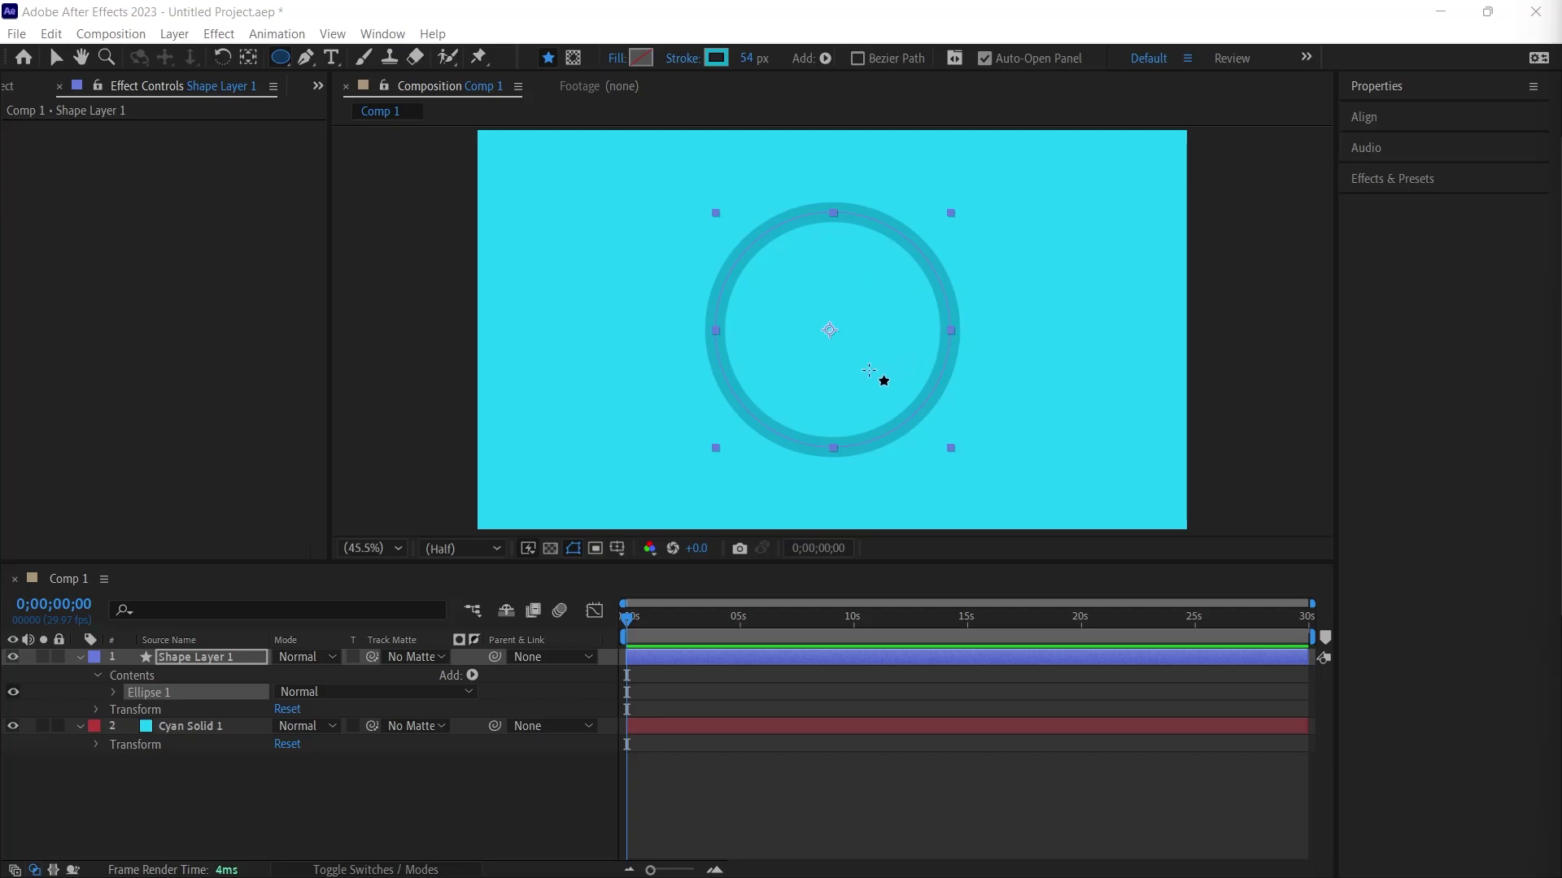
pyautogui.press('v')
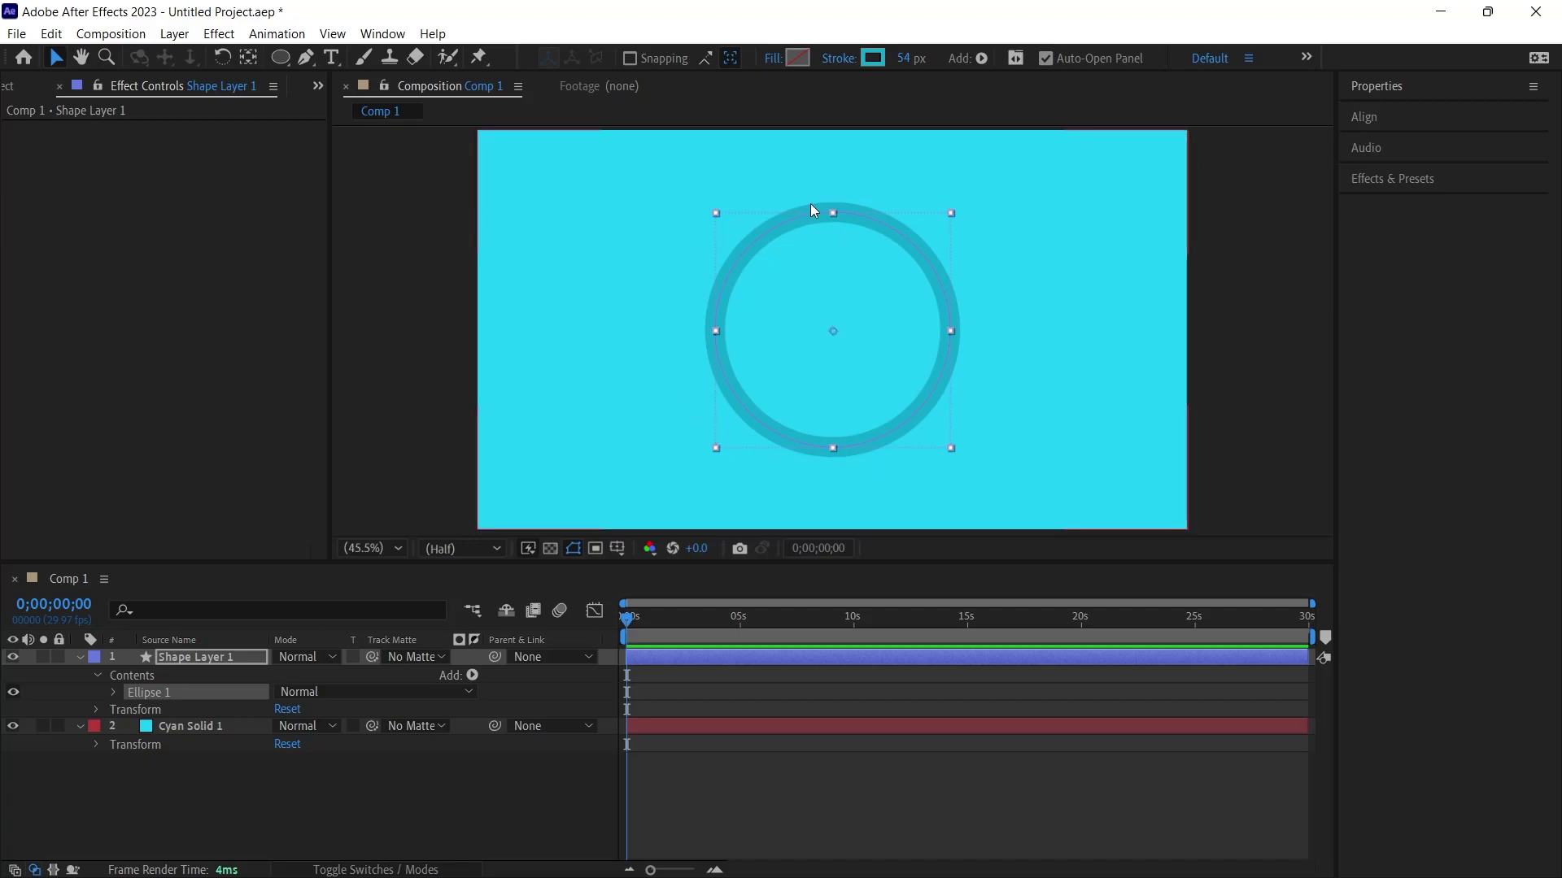
# Duplicate the ring layer and give the copy a white stroke.
pyautogui.click(763, 269)
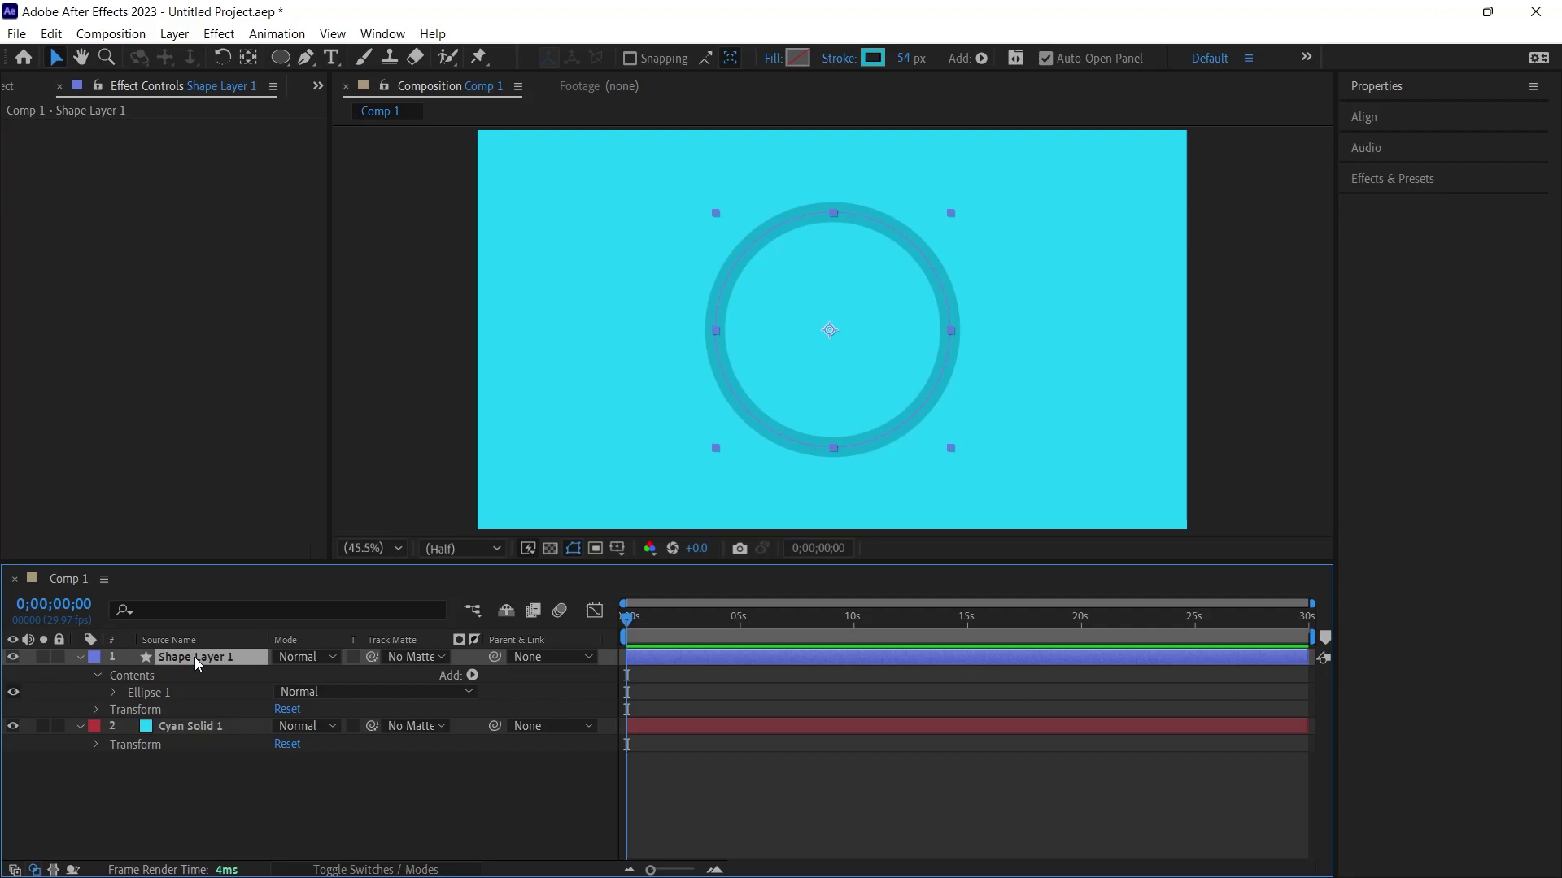
pyautogui.hotkey('ctrl', 'd')
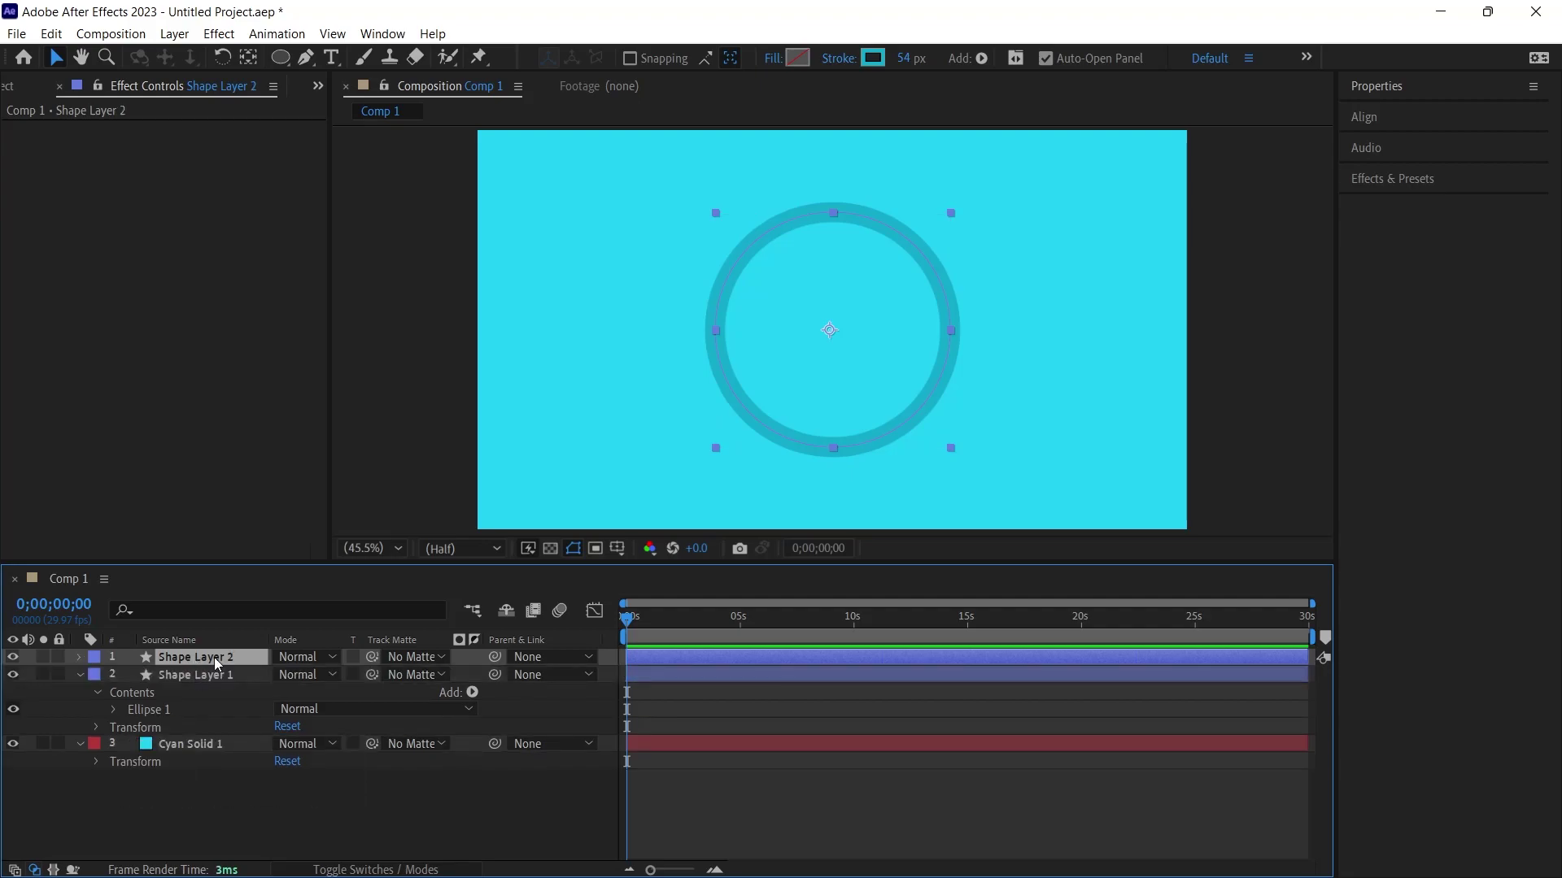
pyautogui.click(873, 58)
pyautogui.click(145, 241)
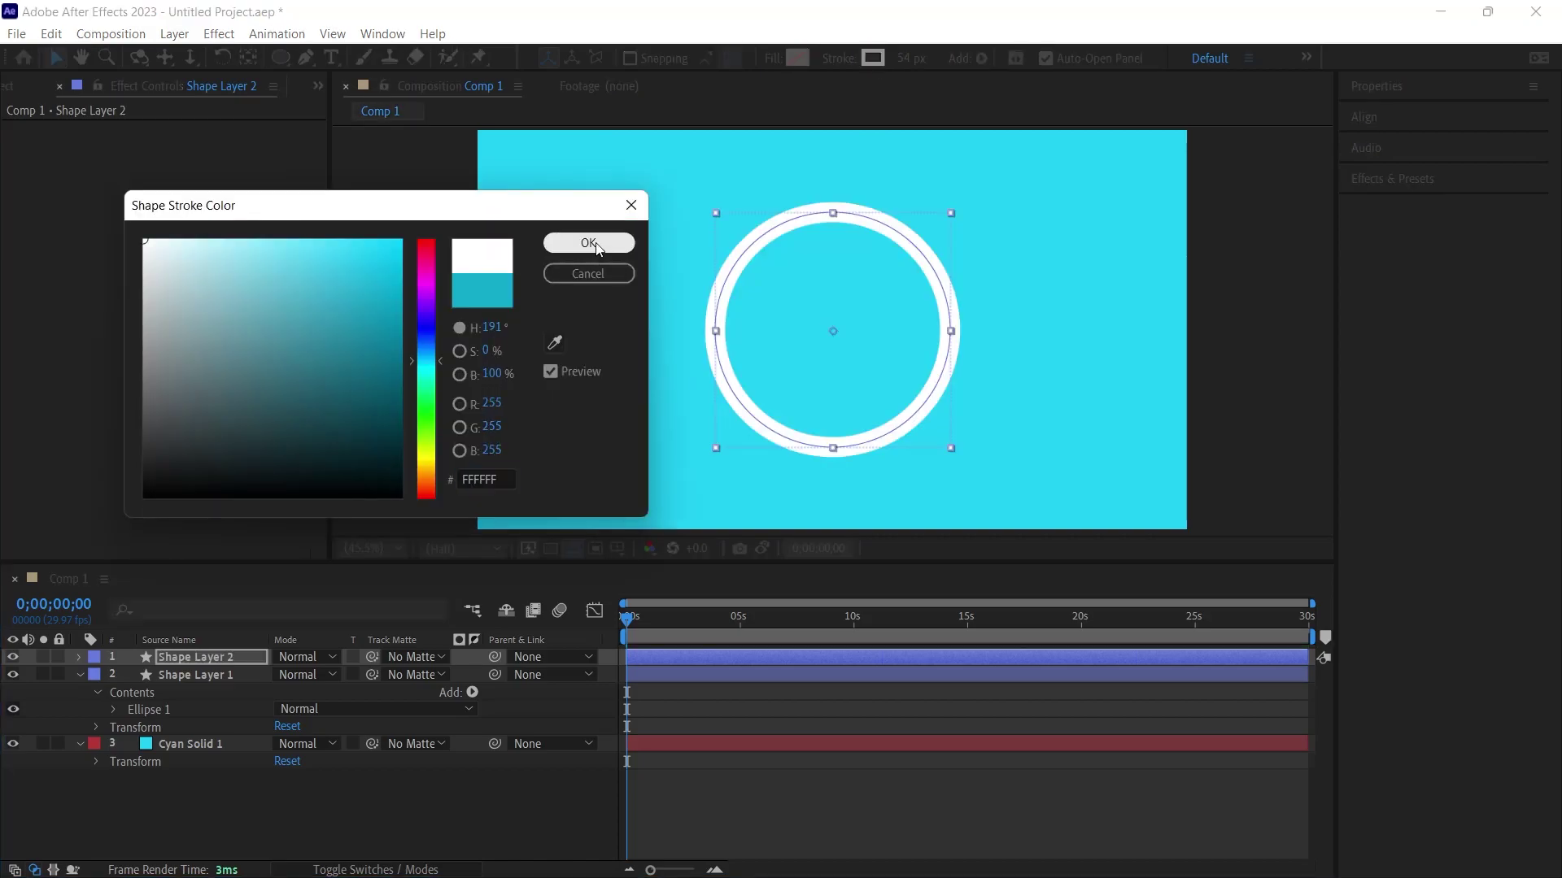
pyautogui.click(588, 243)
# Rename the original ring 'background' and the top copy 'loading'.
pyautogui.click(188, 676)
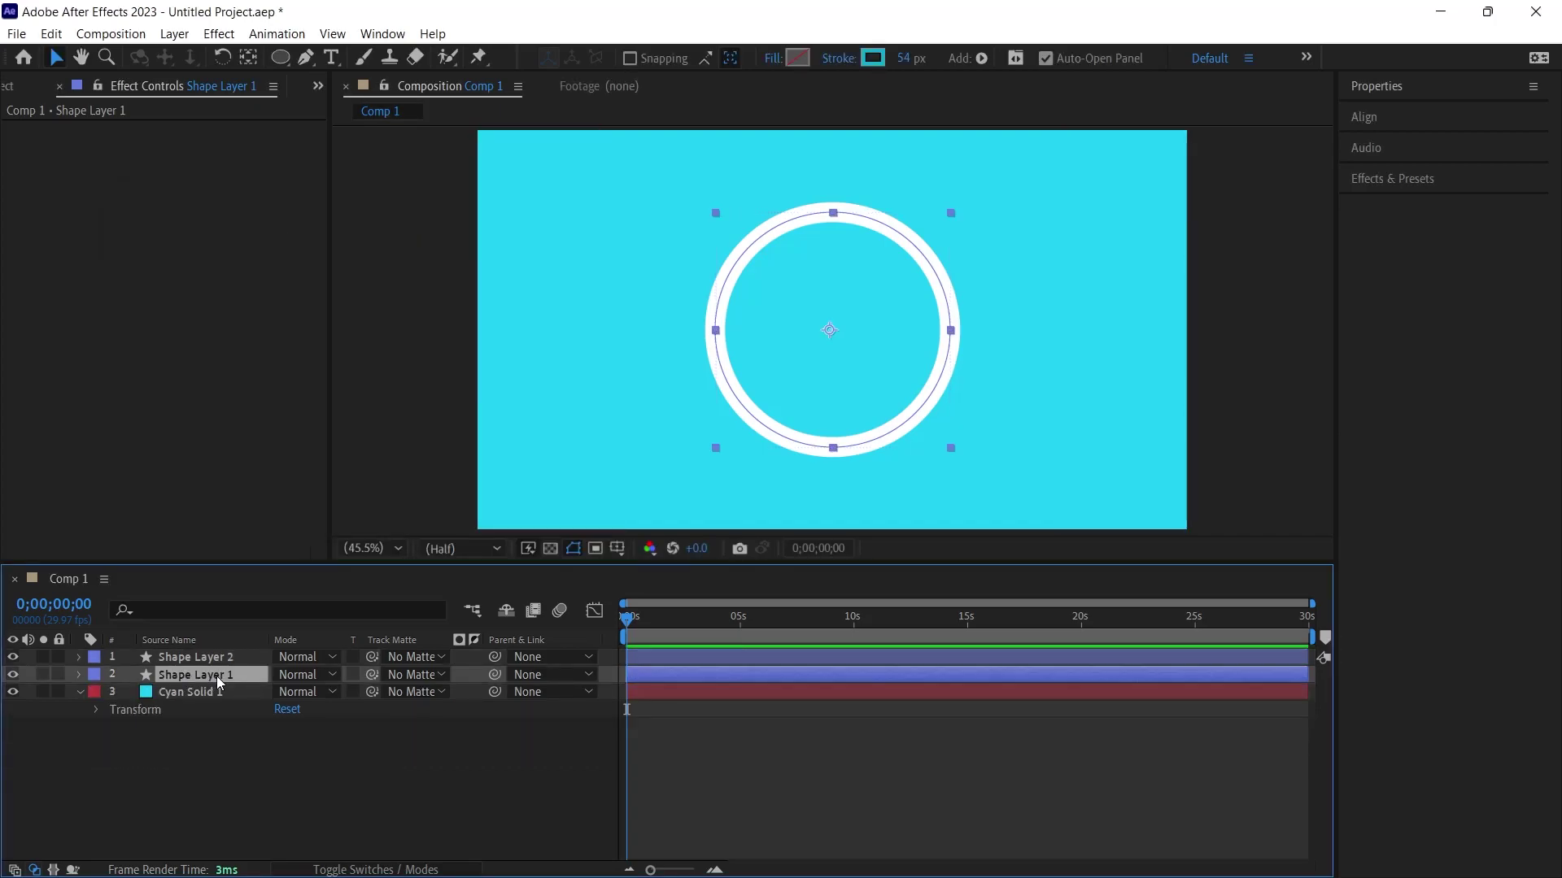
pyautogui.press('Return')
pyautogui.write('background')
pyautogui.click(209, 657)
pyautogui.press('Return')
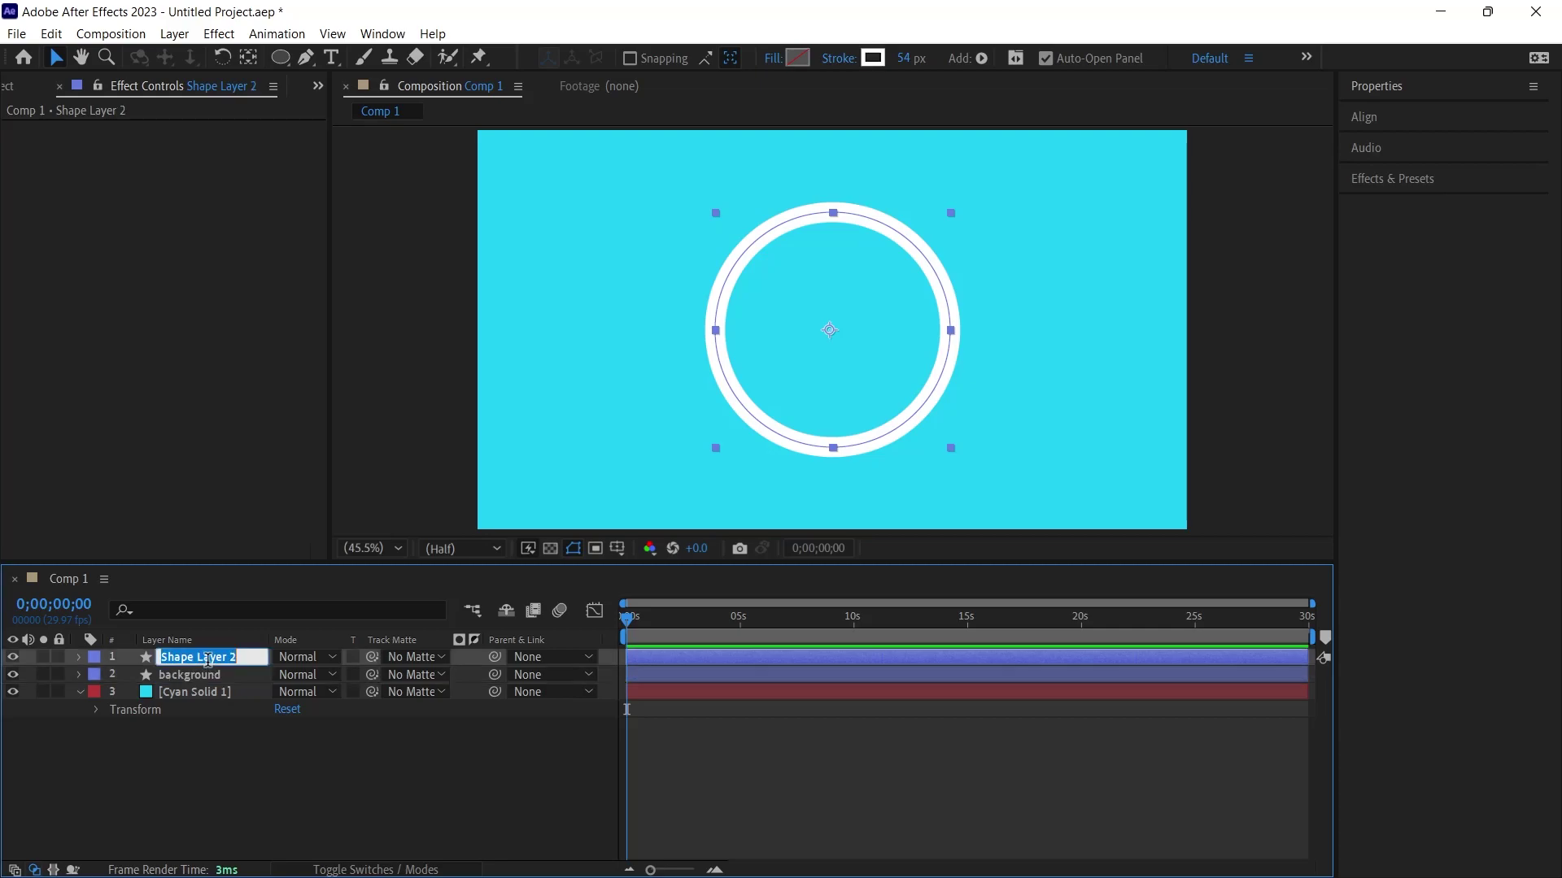
pyautogui.write('loading')
pyautogui.press('Return')
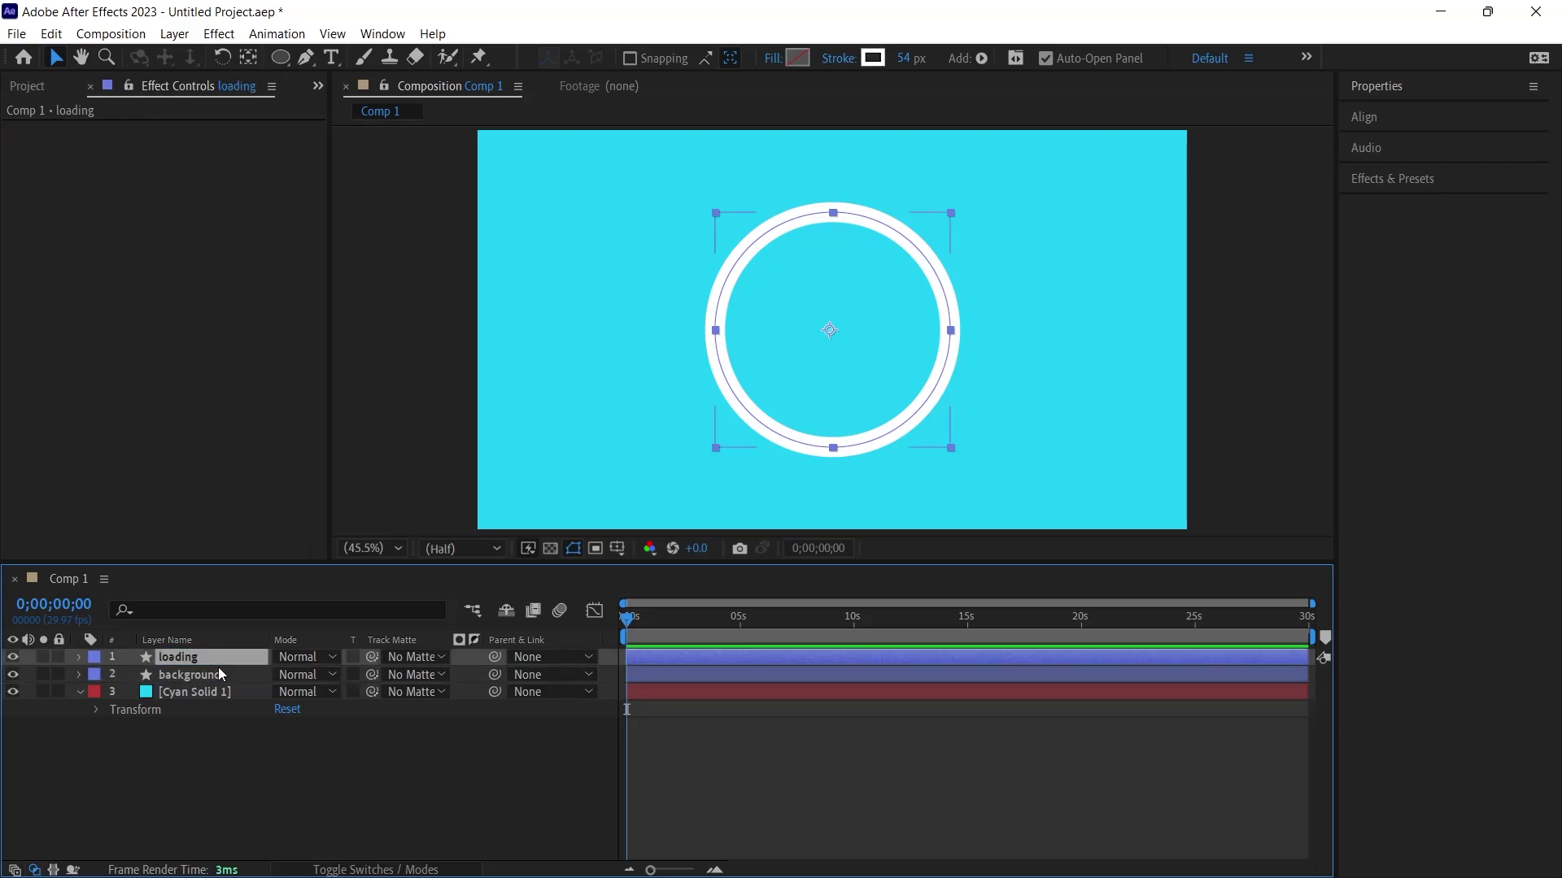
pyautogui.click(79, 691)
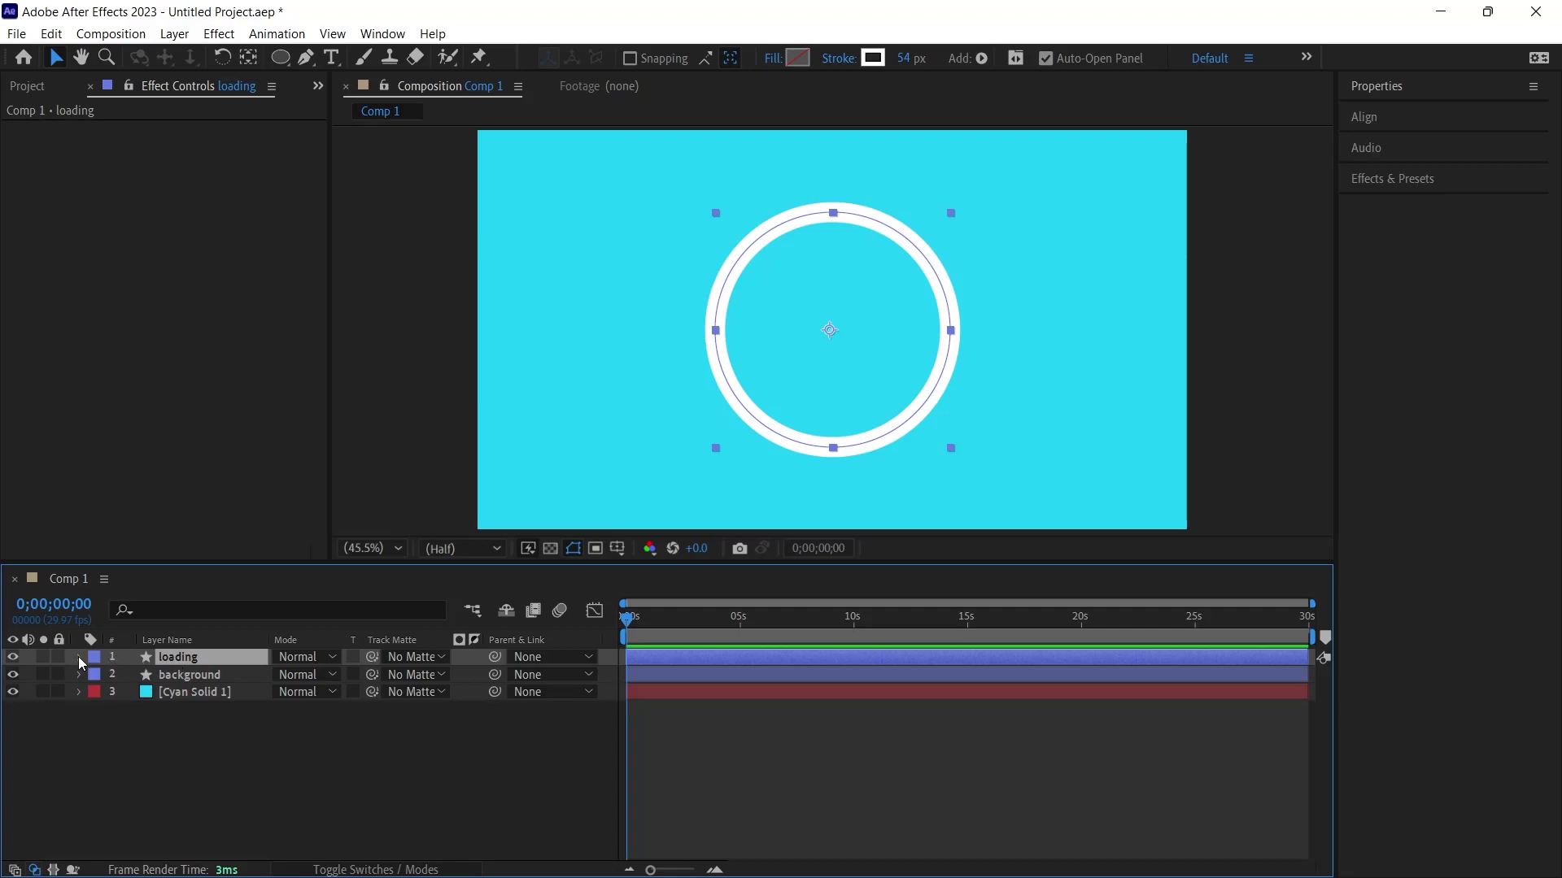
# Add Trim Paths to the loading layer and set its End to 0%.
pyautogui.click(78, 656)
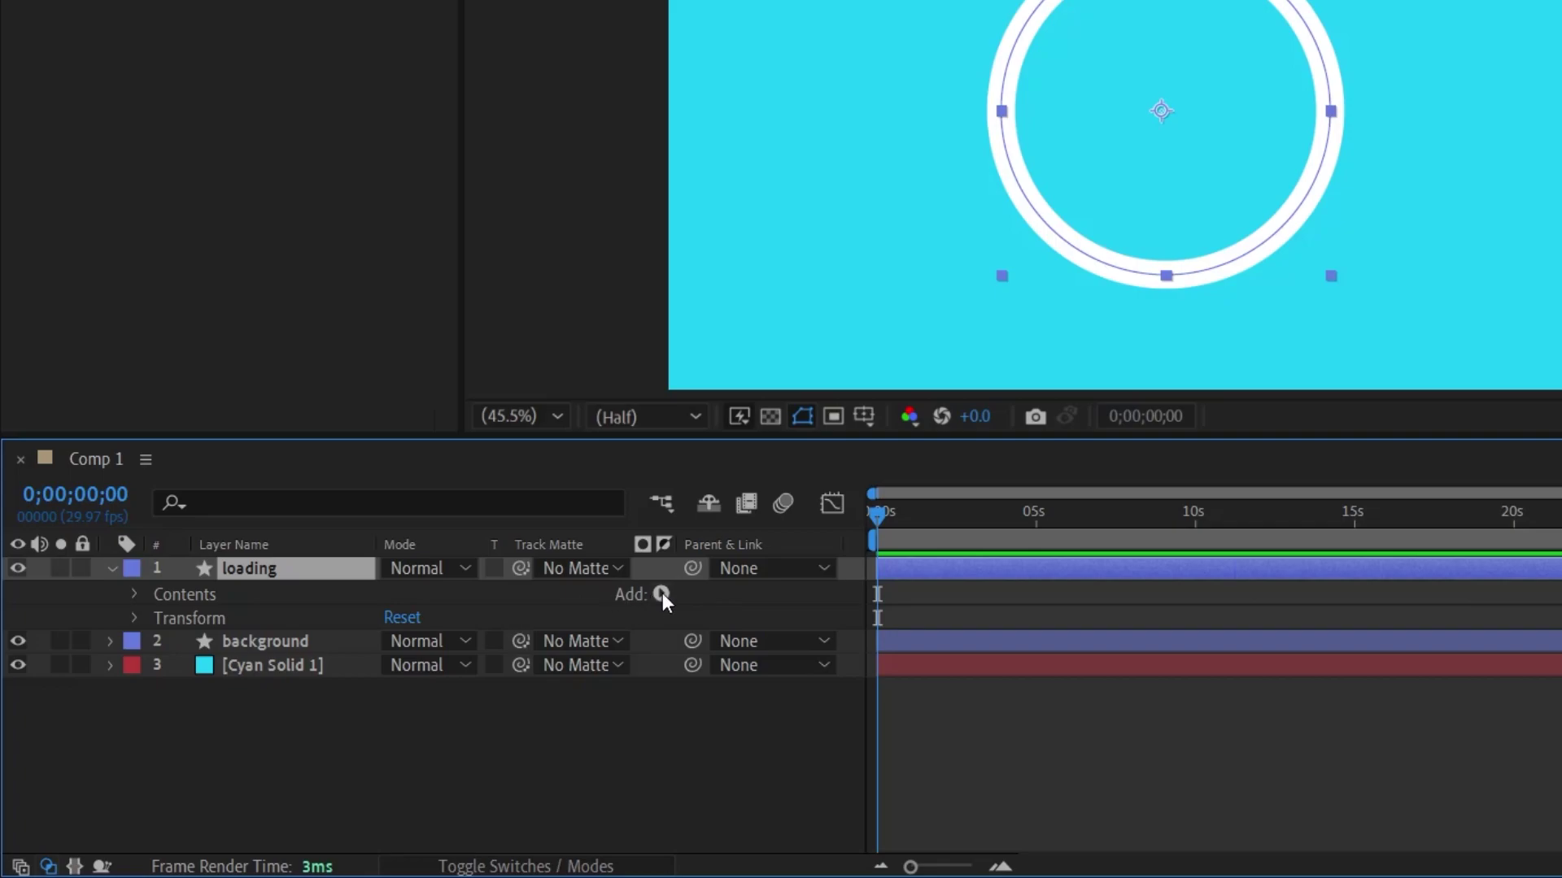
pyautogui.click(662, 593)
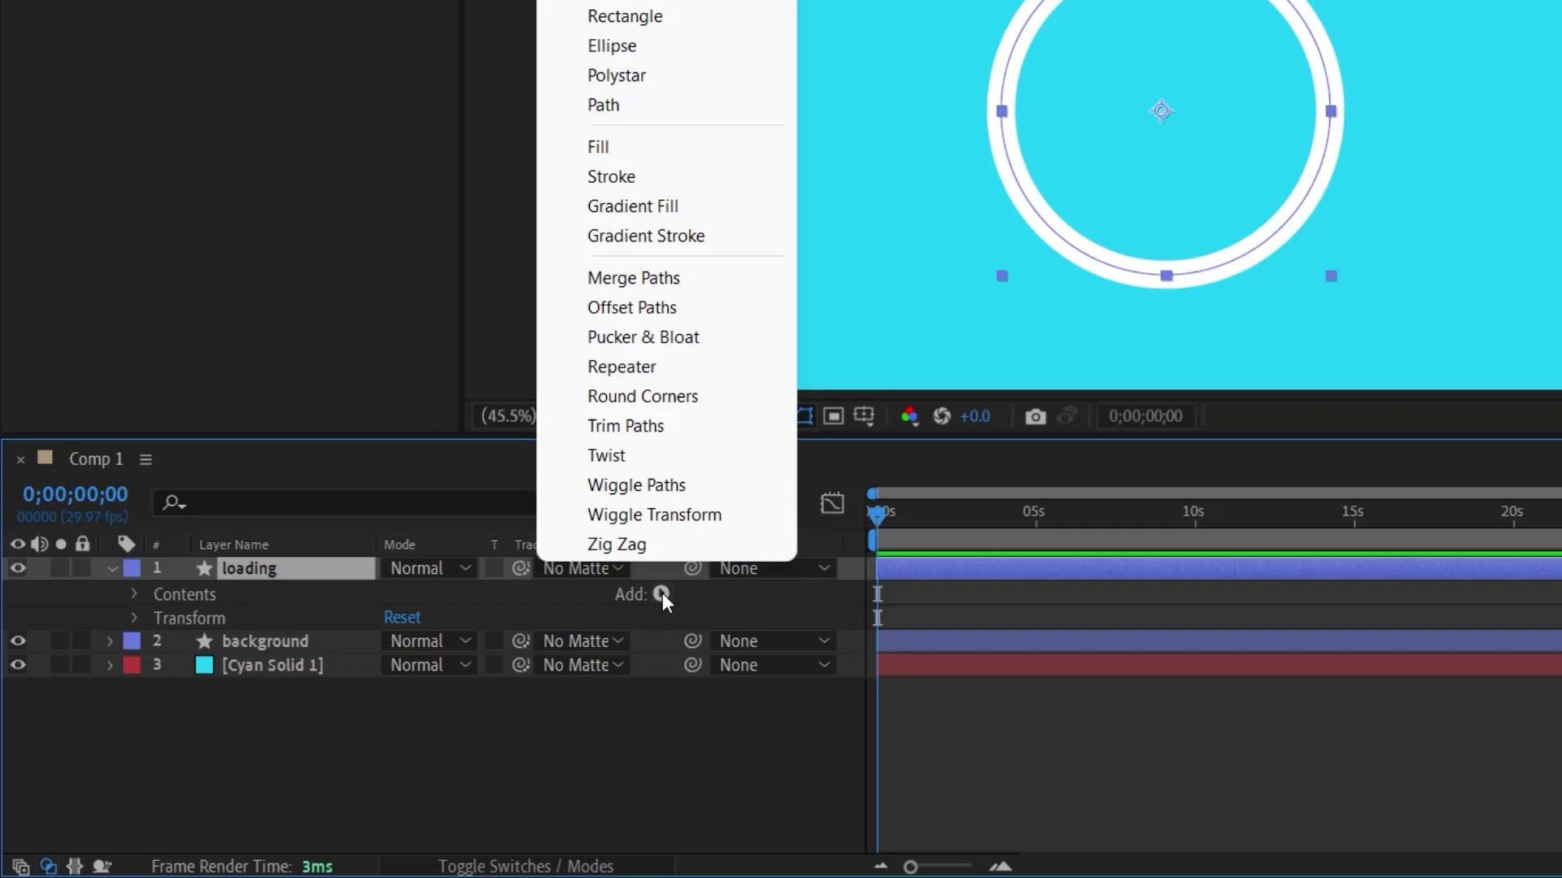
pyautogui.click(648, 429)
pyautogui.click(160, 641)
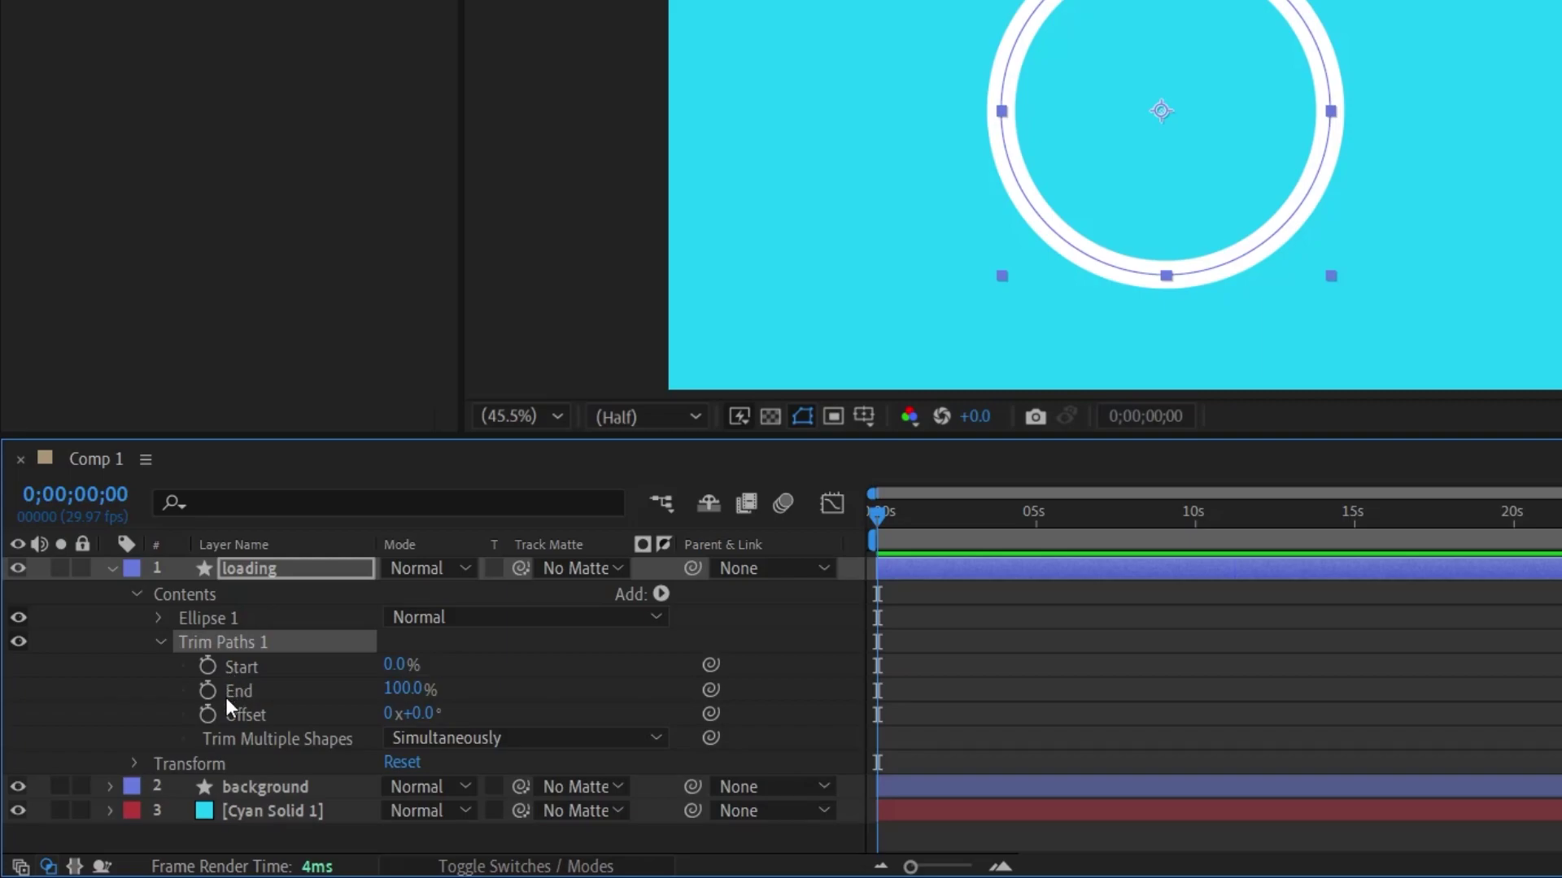
pyautogui.click(401, 689)
pyautogui.write('0')
pyautogui.press('Return')
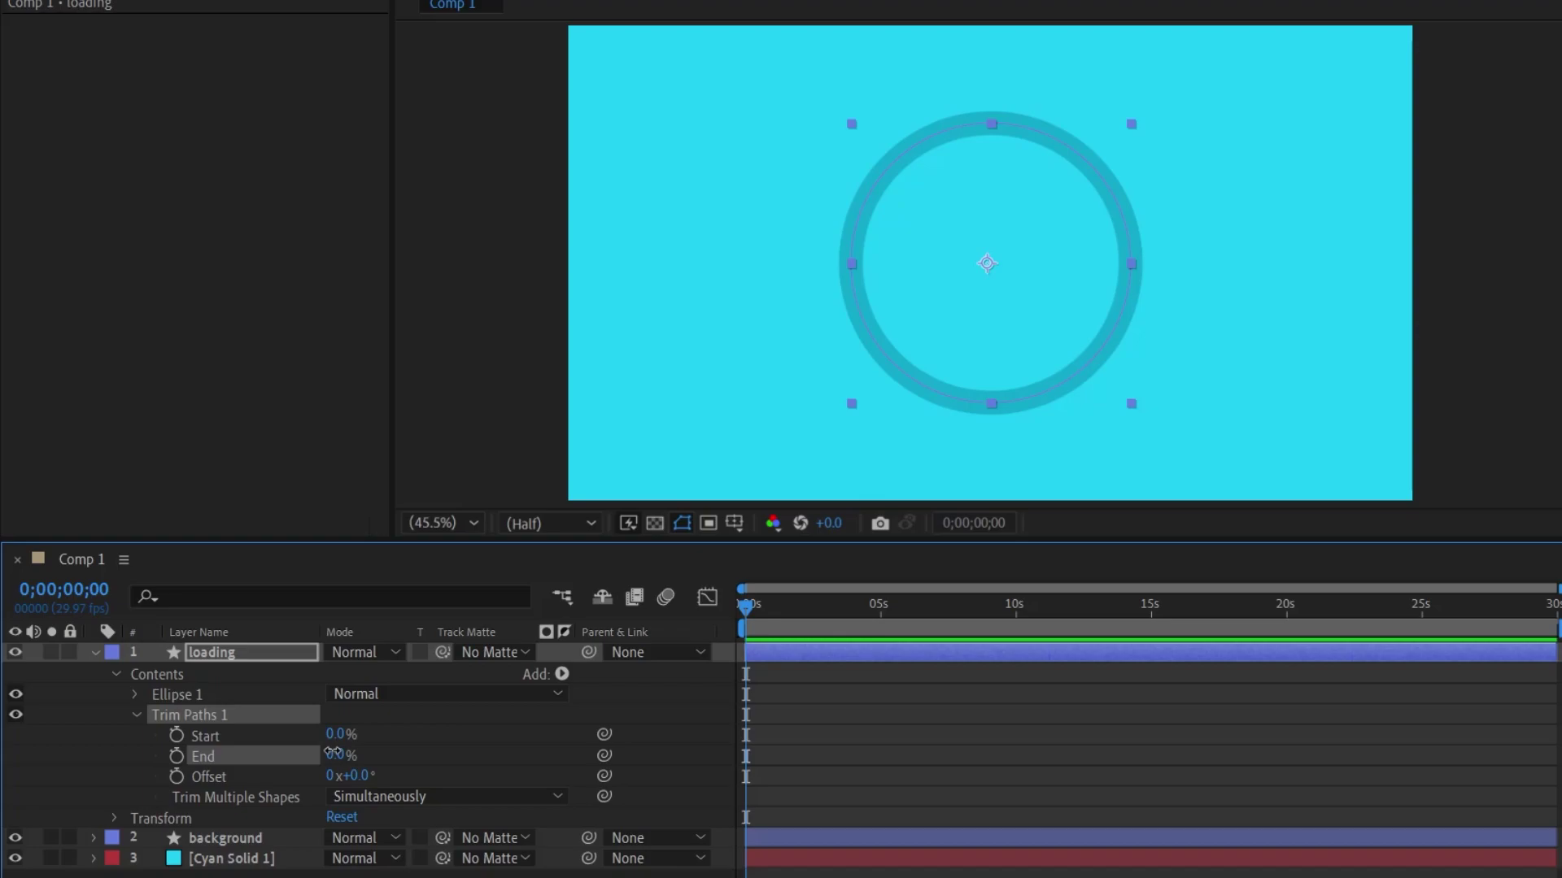
pyautogui.moveTo(332, 752)
pyautogui.mouseDown()
pyautogui.moveTo(396, 748)
pyautogui.moveTo(379, 755)
pyautogui.mouseUp()
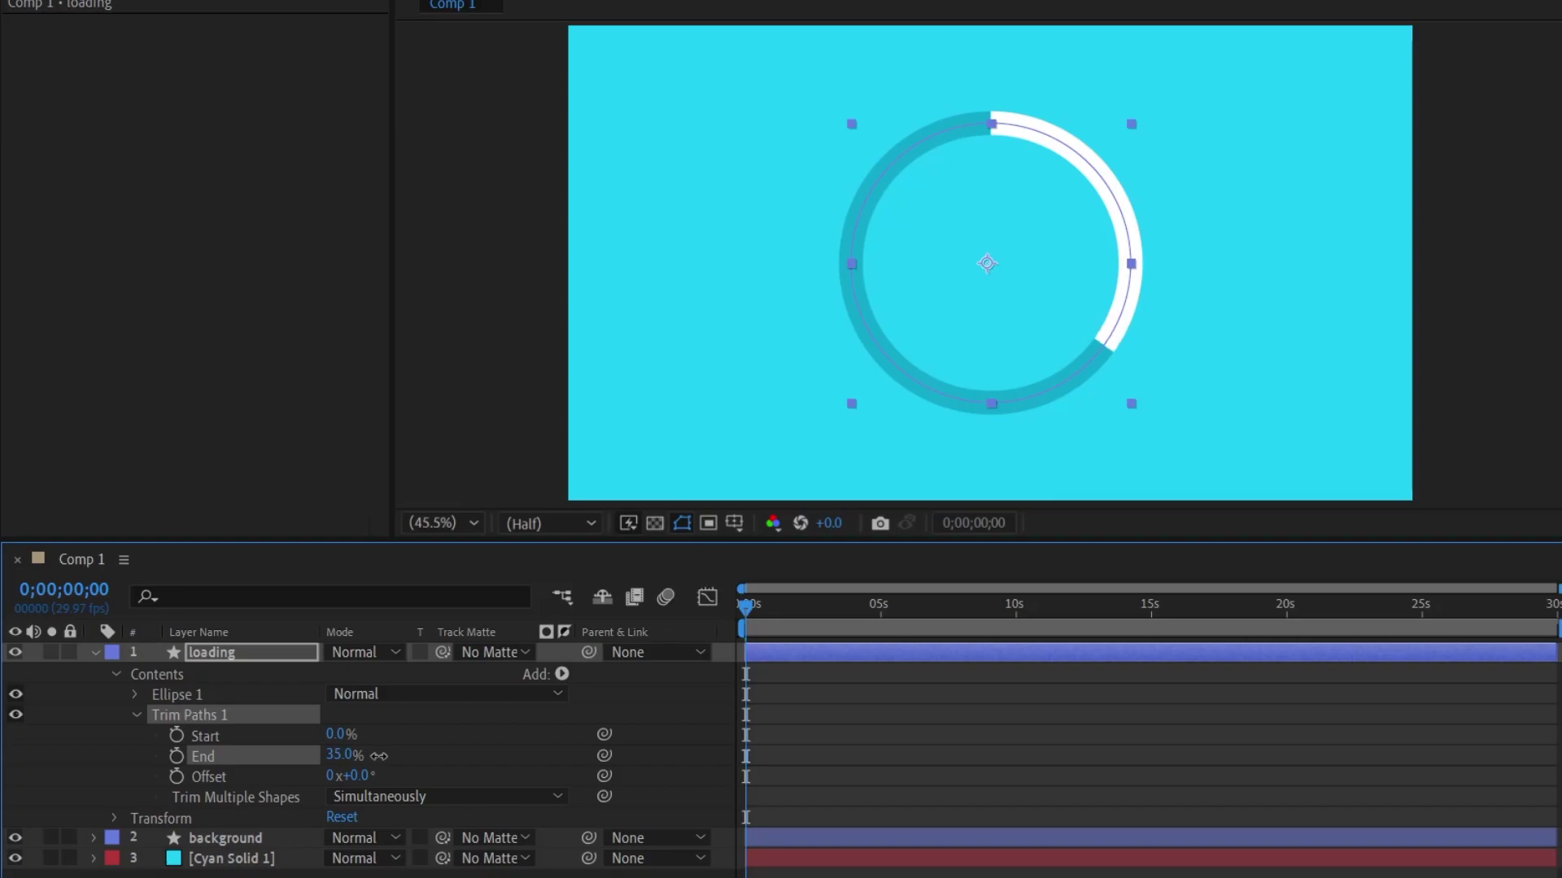
pyautogui.hotkey('ctrl', 'z')
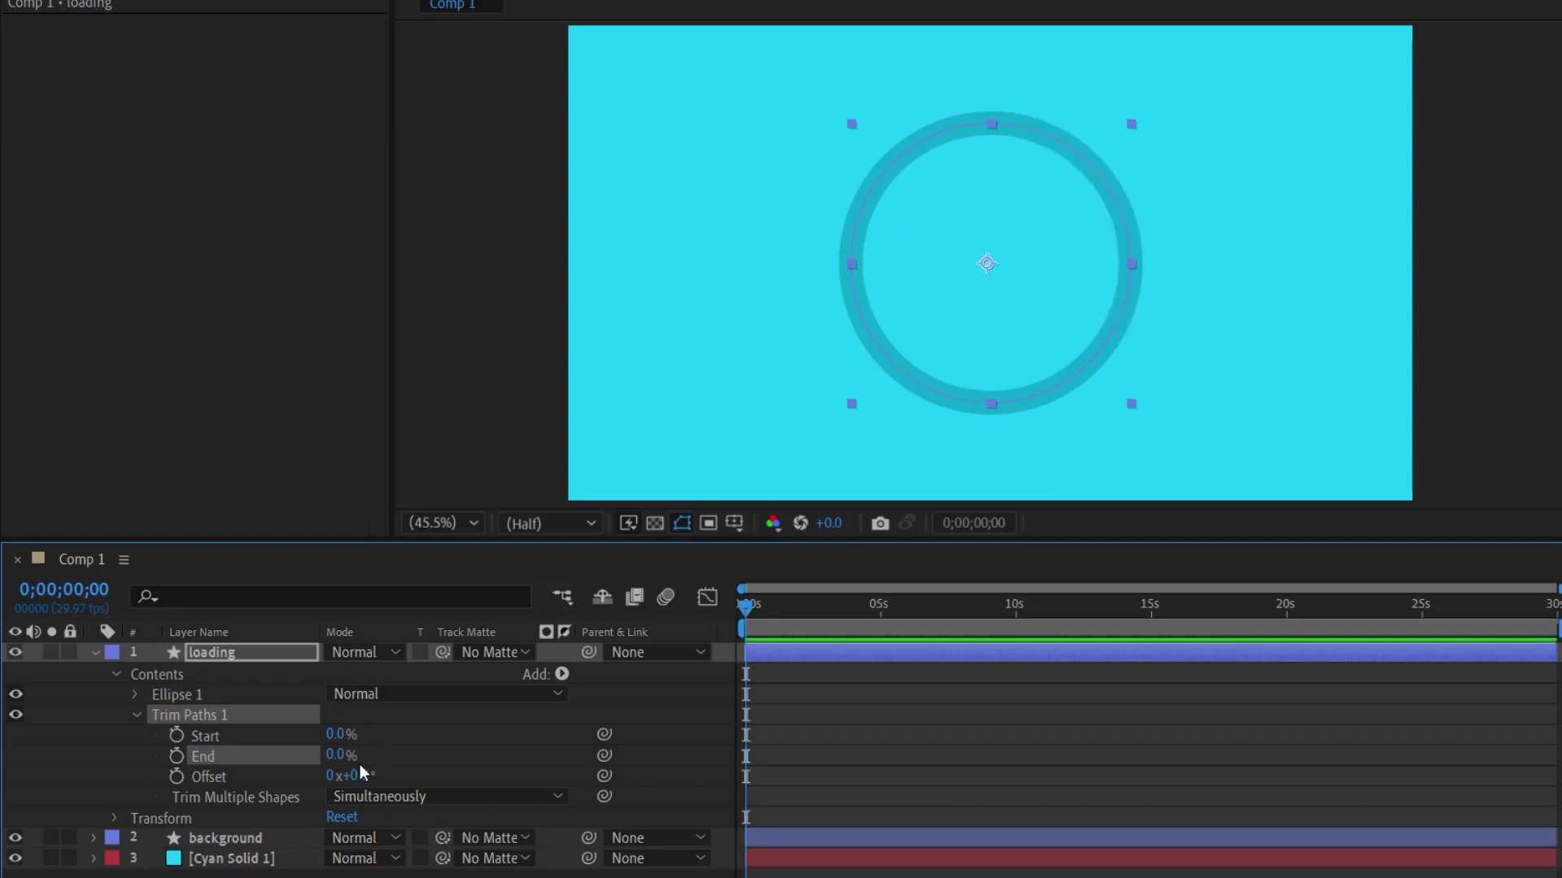
# Keyframe Trim Paths End at 0% at 0s and 100% near 5 seconds.
pyautogui.click(177, 756)
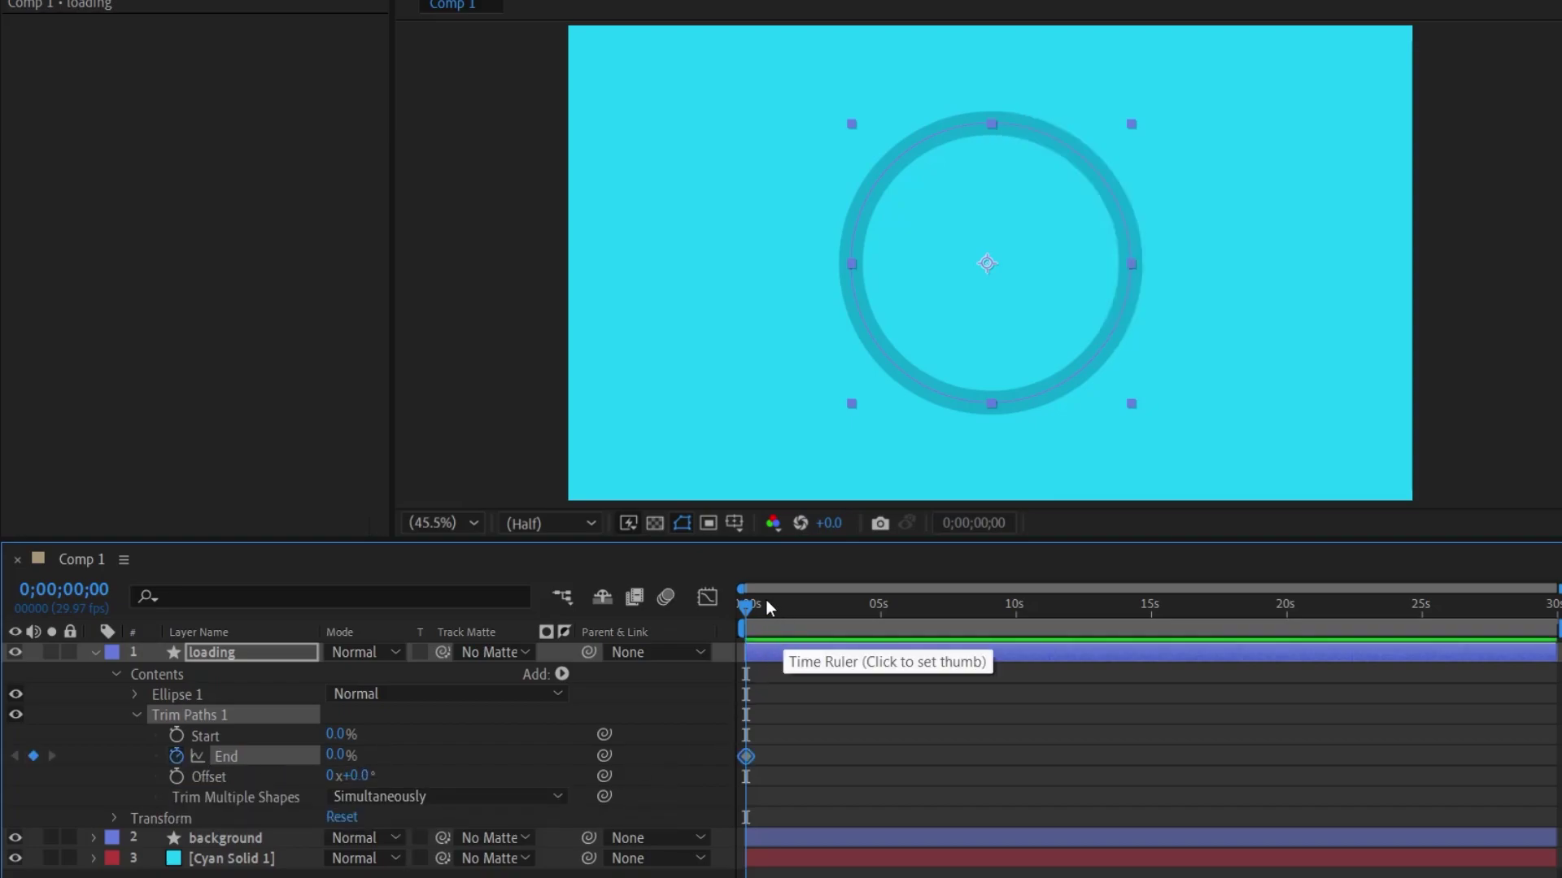
pyautogui.moveTo(766, 600); pyautogui.dragTo(881, 605)
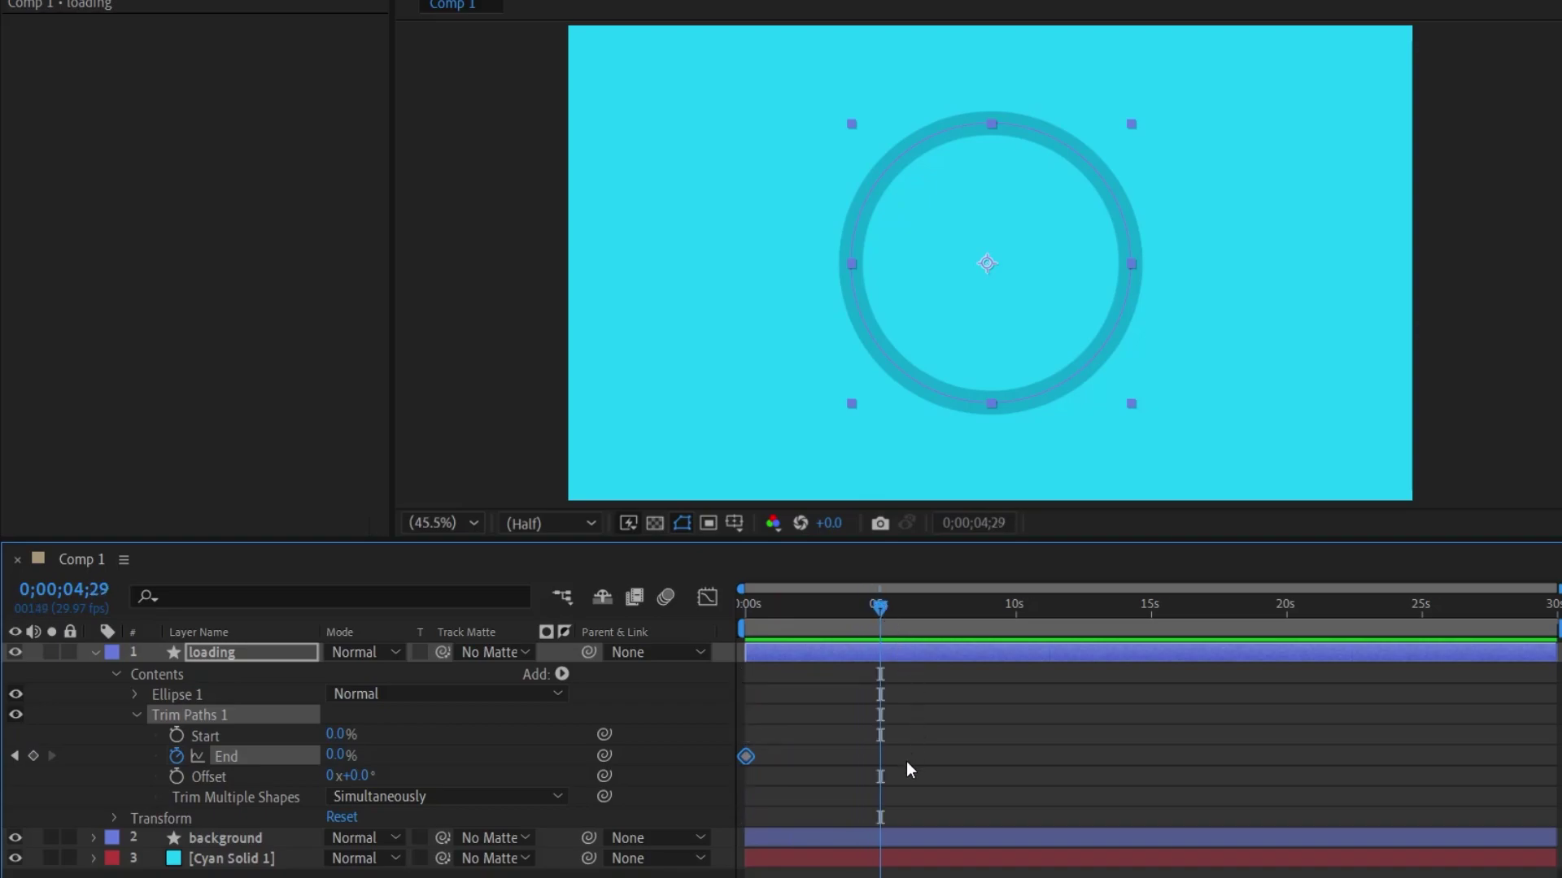
pyautogui.click(336, 755)
pyautogui.write('100')
pyautogui.press('Return')
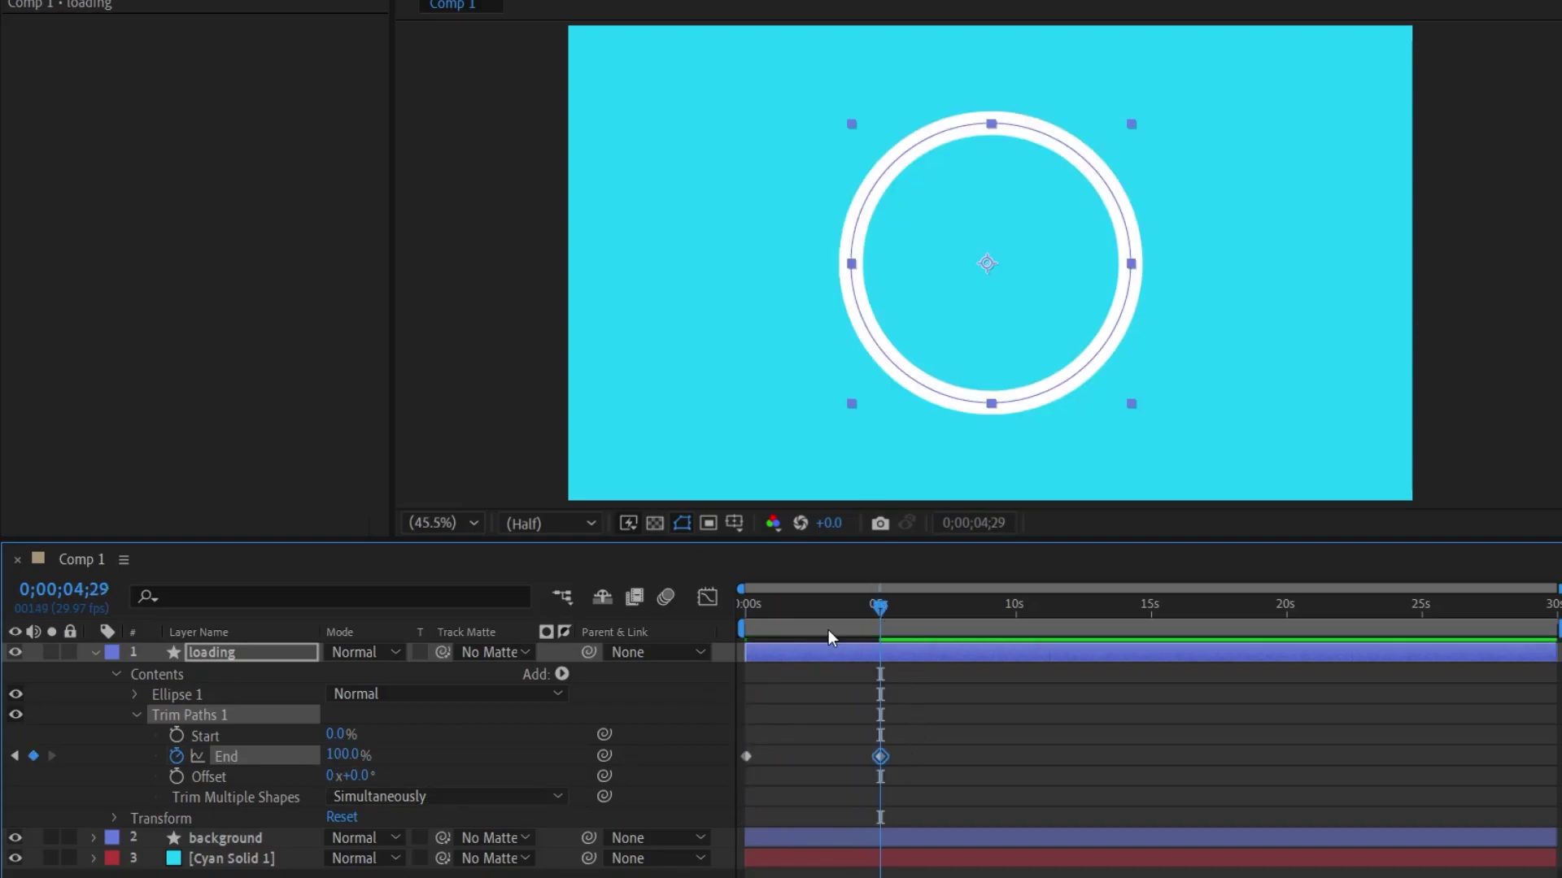
pyautogui.moveTo(882, 609); pyautogui.dragTo(704, 602)
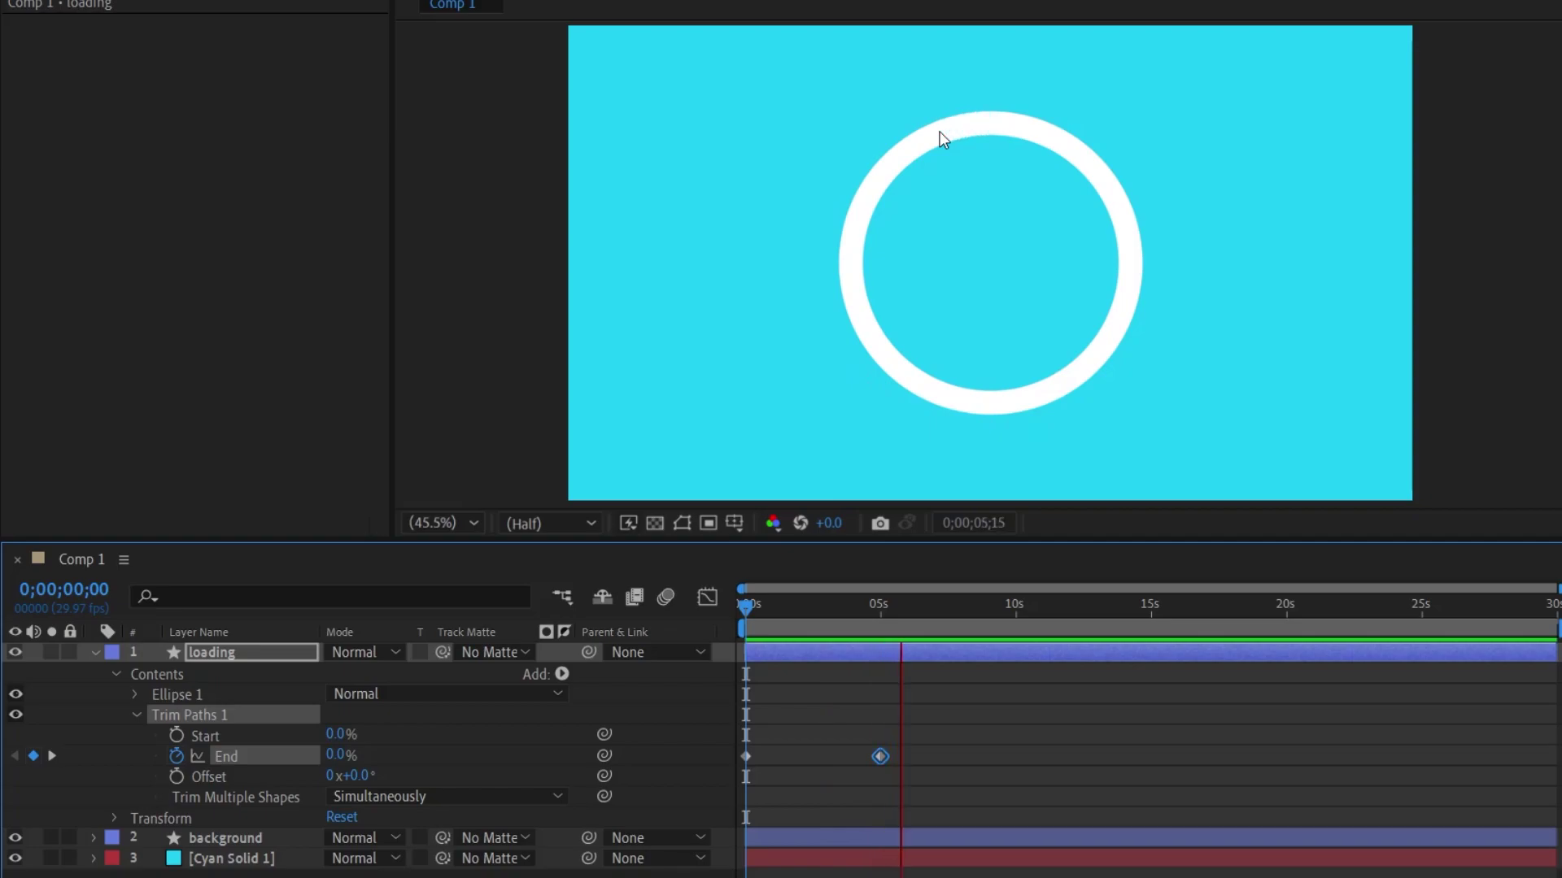
# Set the loading ring's Stroke 1 Line Cap to Round Cap.
pyautogui.click(968, 344)
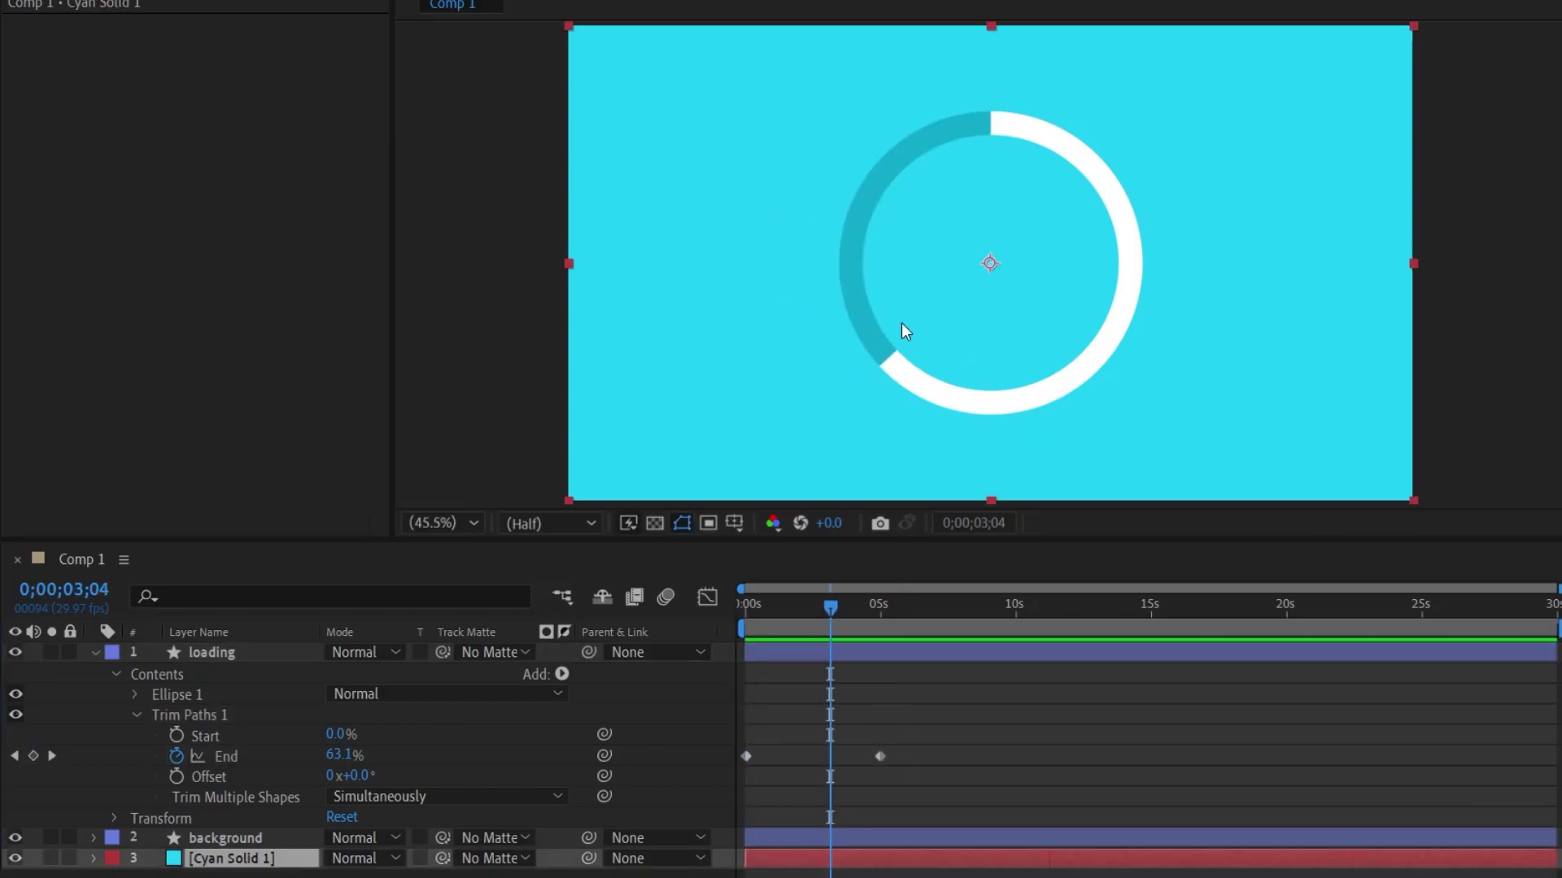
pyautogui.click(383, 694)
pyautogui.click(136, 715)
pyautogui.click(136, 695)
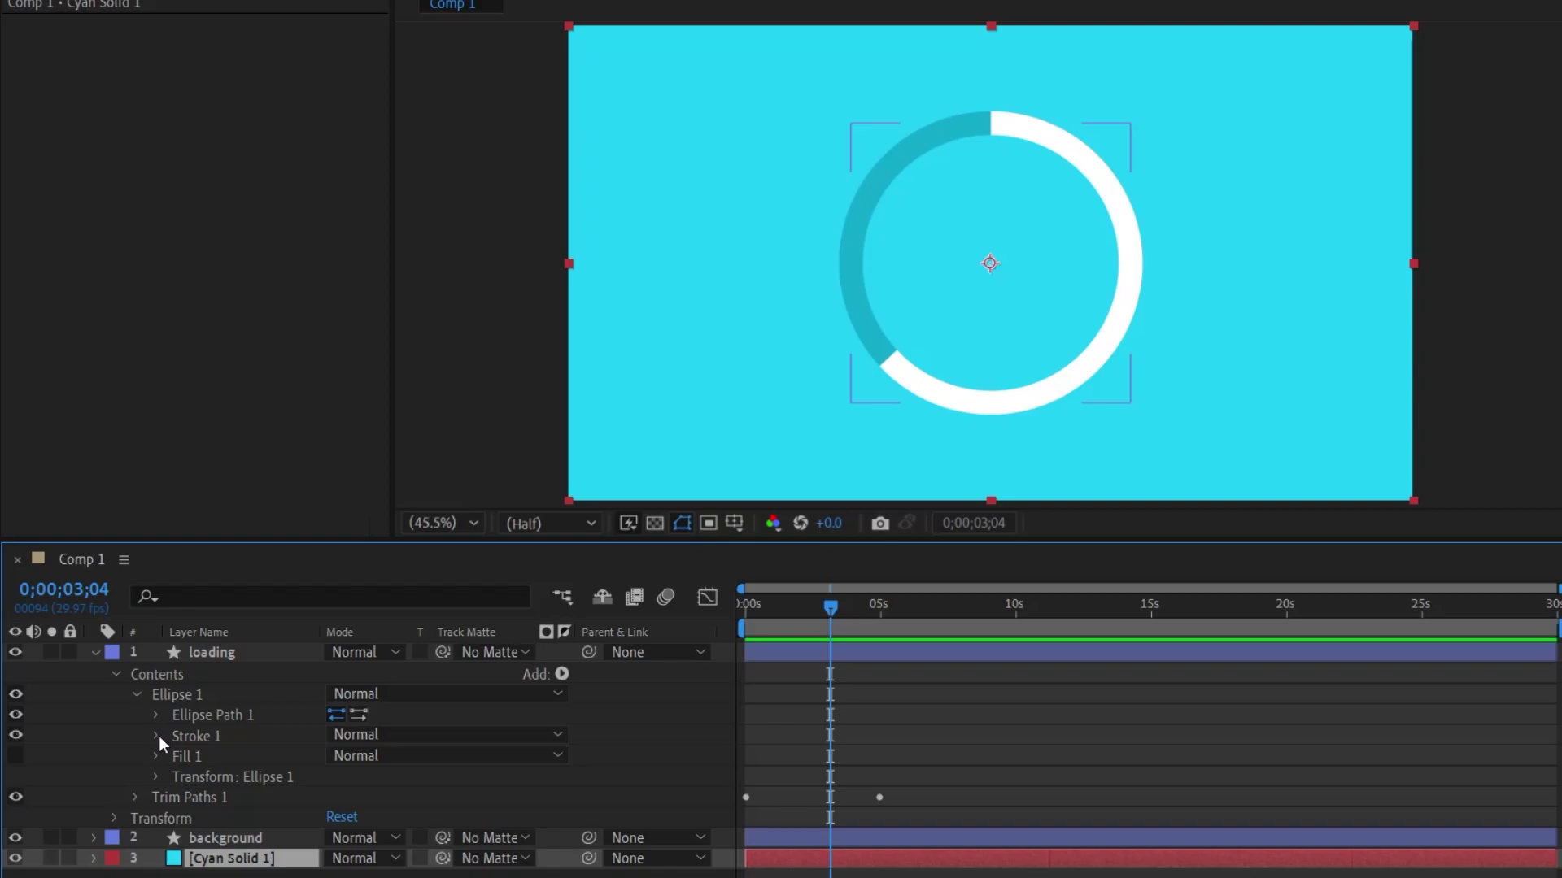
pyautogui.click(156, 735)
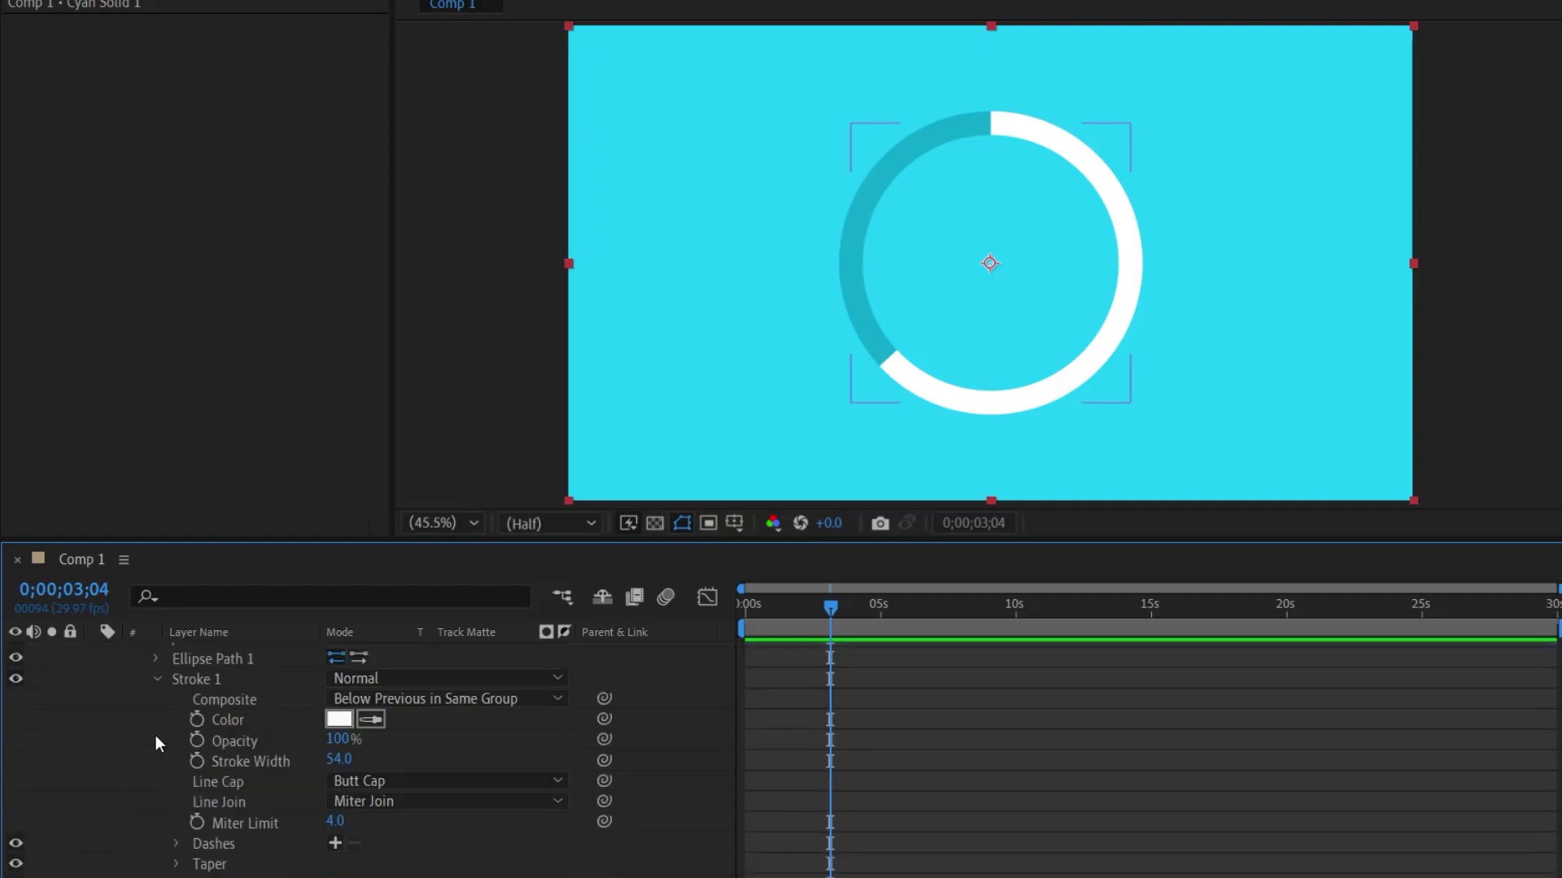
pyautogui.click(391, 785)
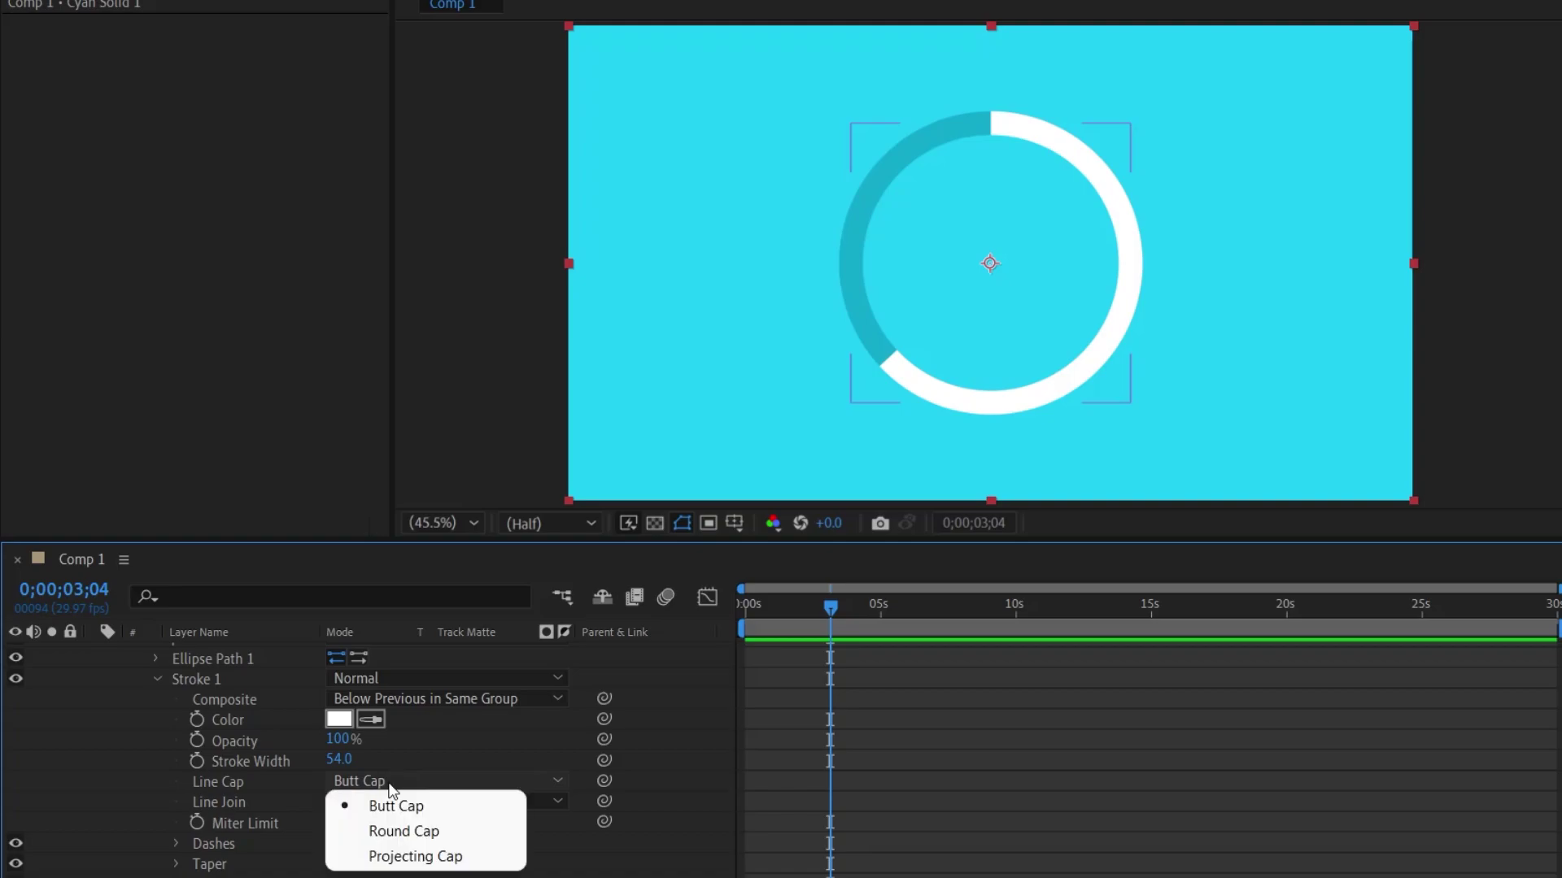
pyautogui.click(442, 831)
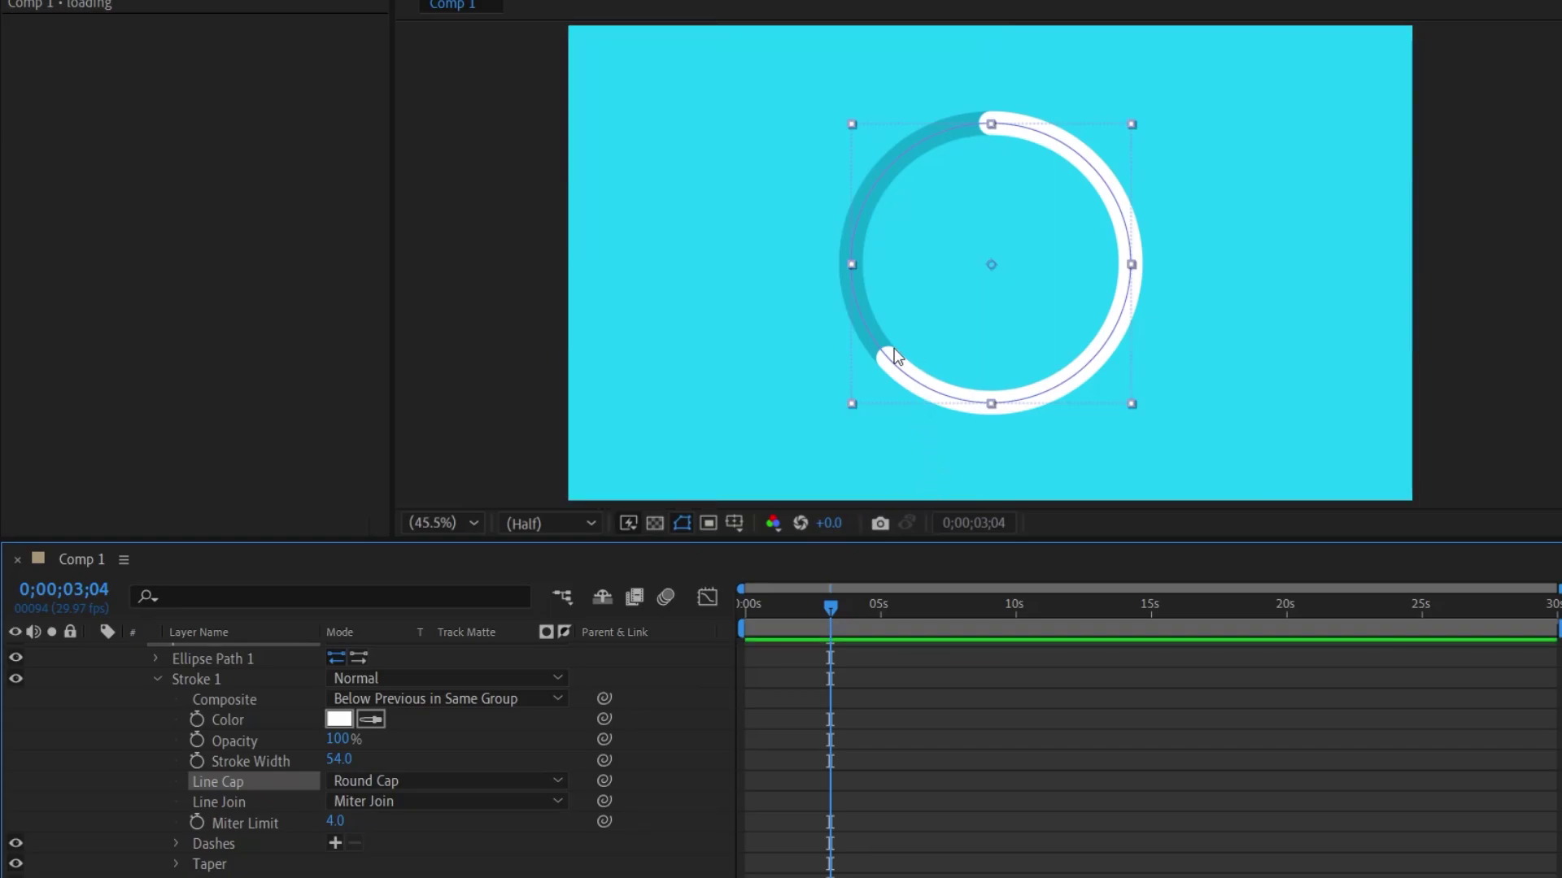
# Widen the background ring's stroke from 54 to 80 px.
pyautogui.click(240, 678)
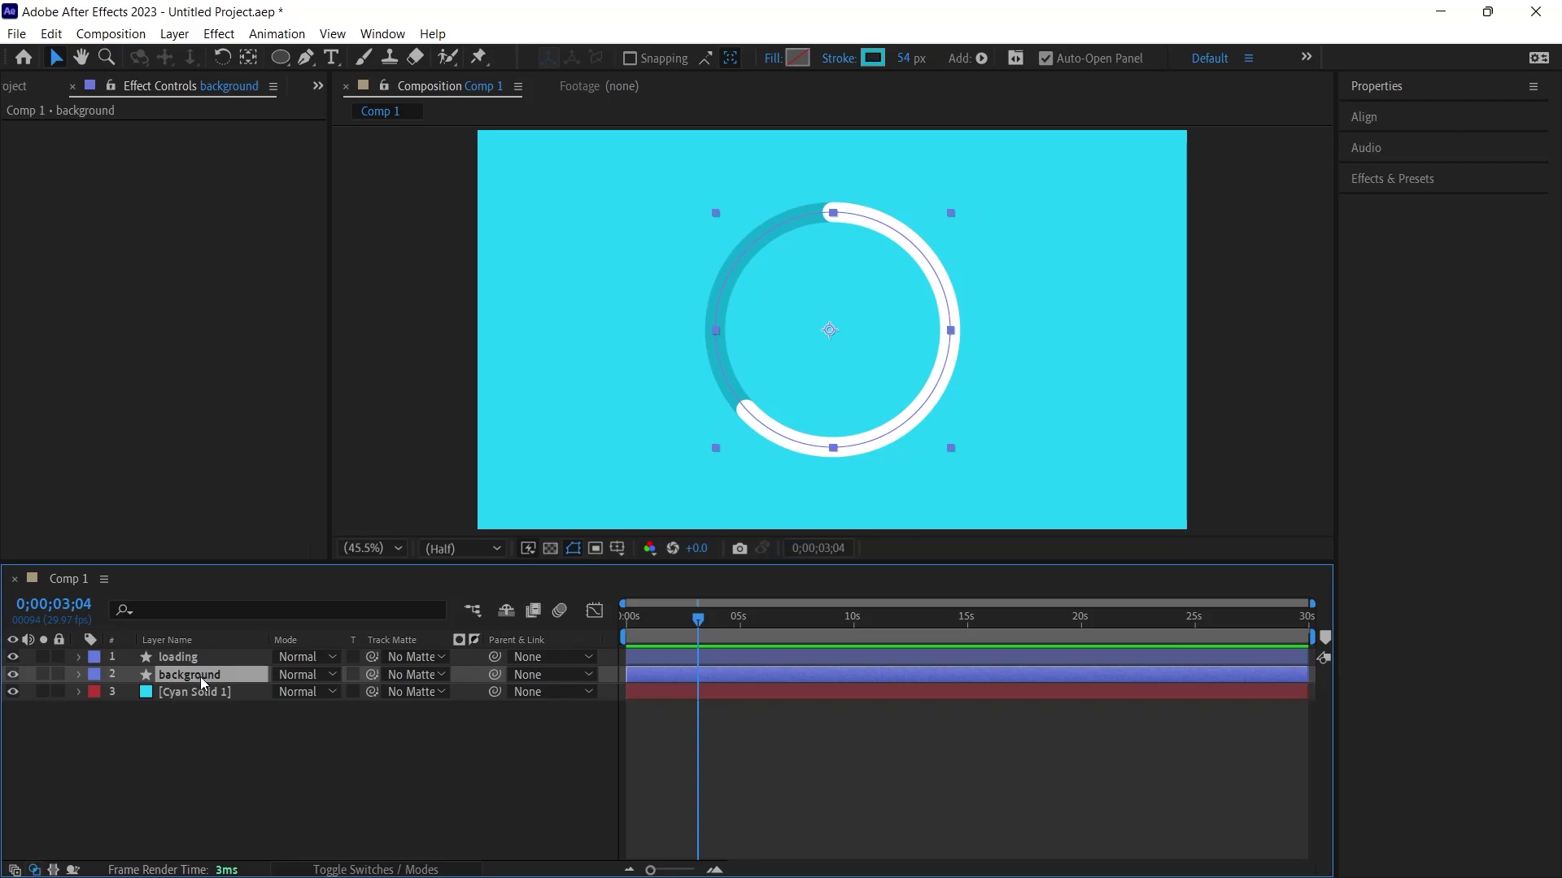
pyautogui.click(908, 58)
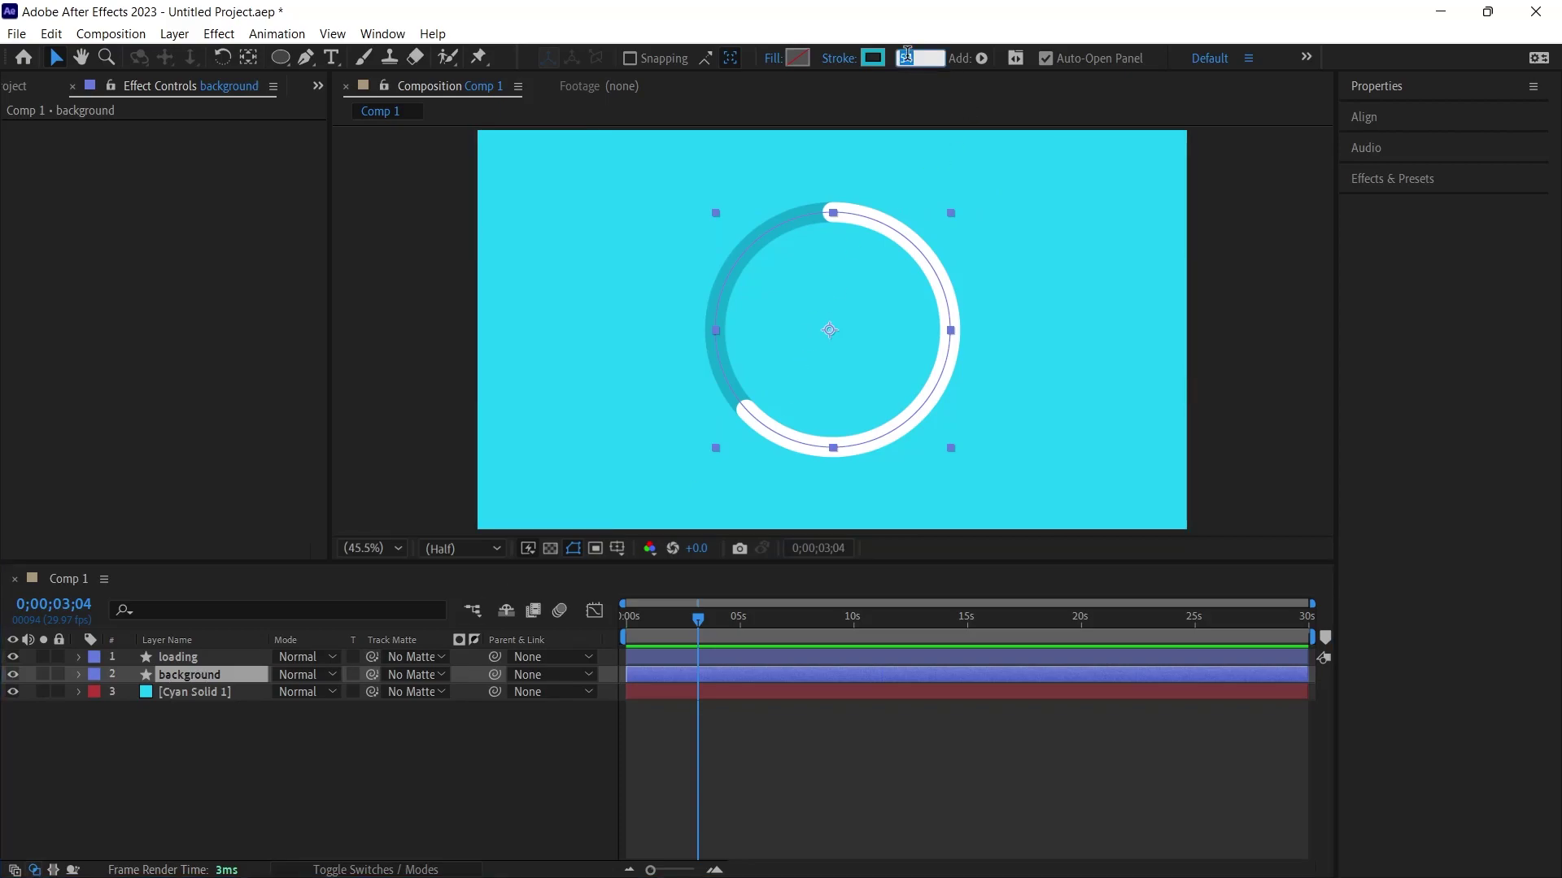
pyautogui.write('80')
pyautogui.press('Return')
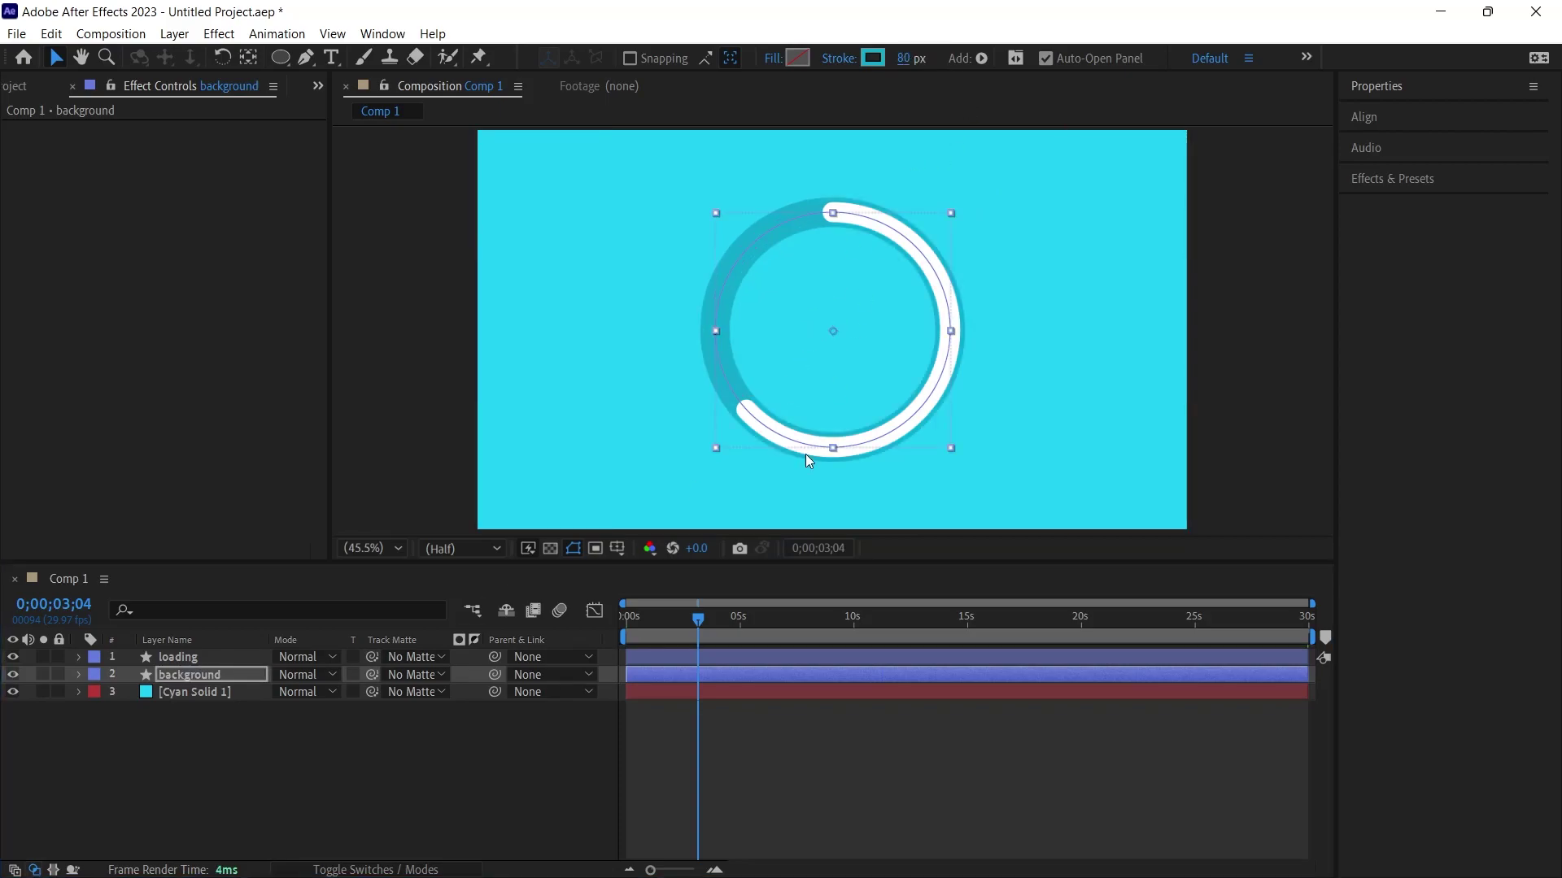
pyautogui.click(820, 504)
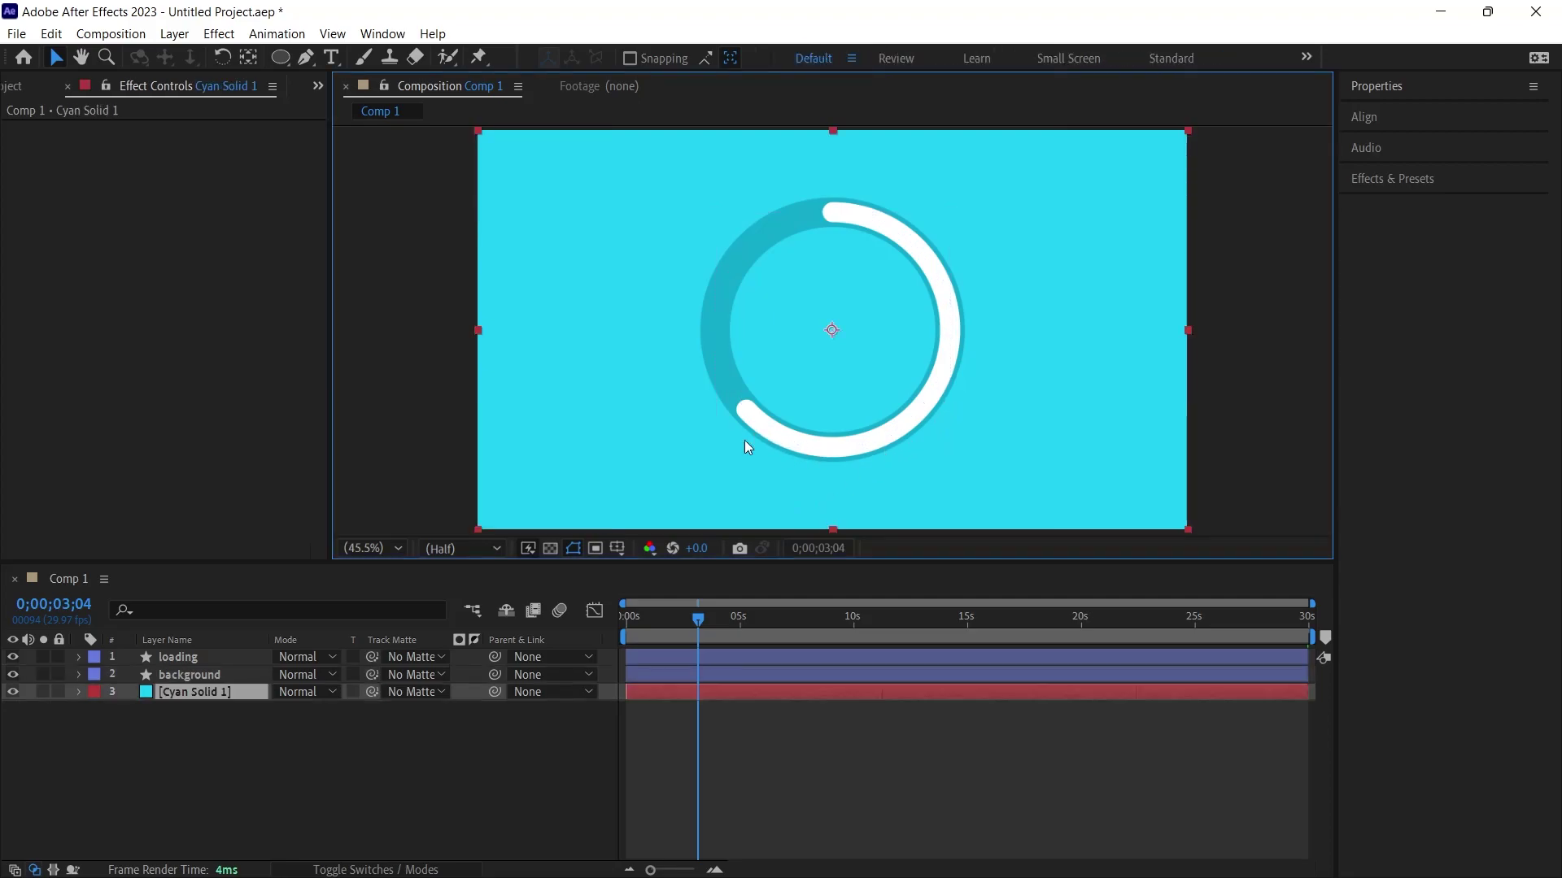
pyautogui.moveTo(690, 615)
pyautogui.mouseDown()
pyautogui.moveTo(652, 627)
pyautogui.moveTo(702, 623)
pyautogui.mouseUp()
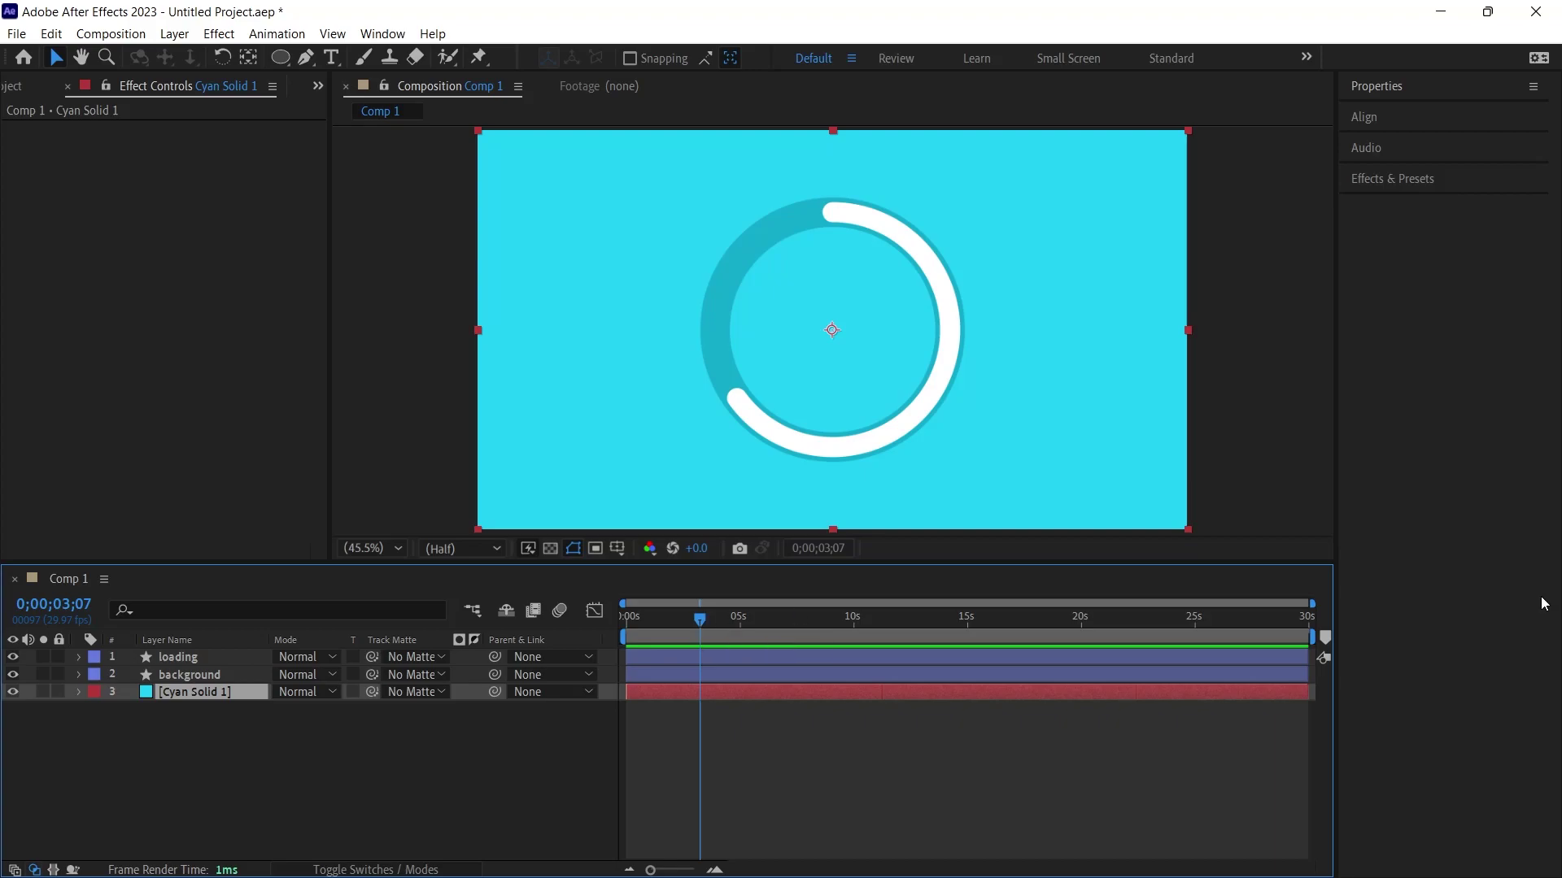
# Change the loading ring's final Trim Paths End keyframe from 100% to 75%.
pyautogui.click(184, 657)
pyautogui.click(78, 657)
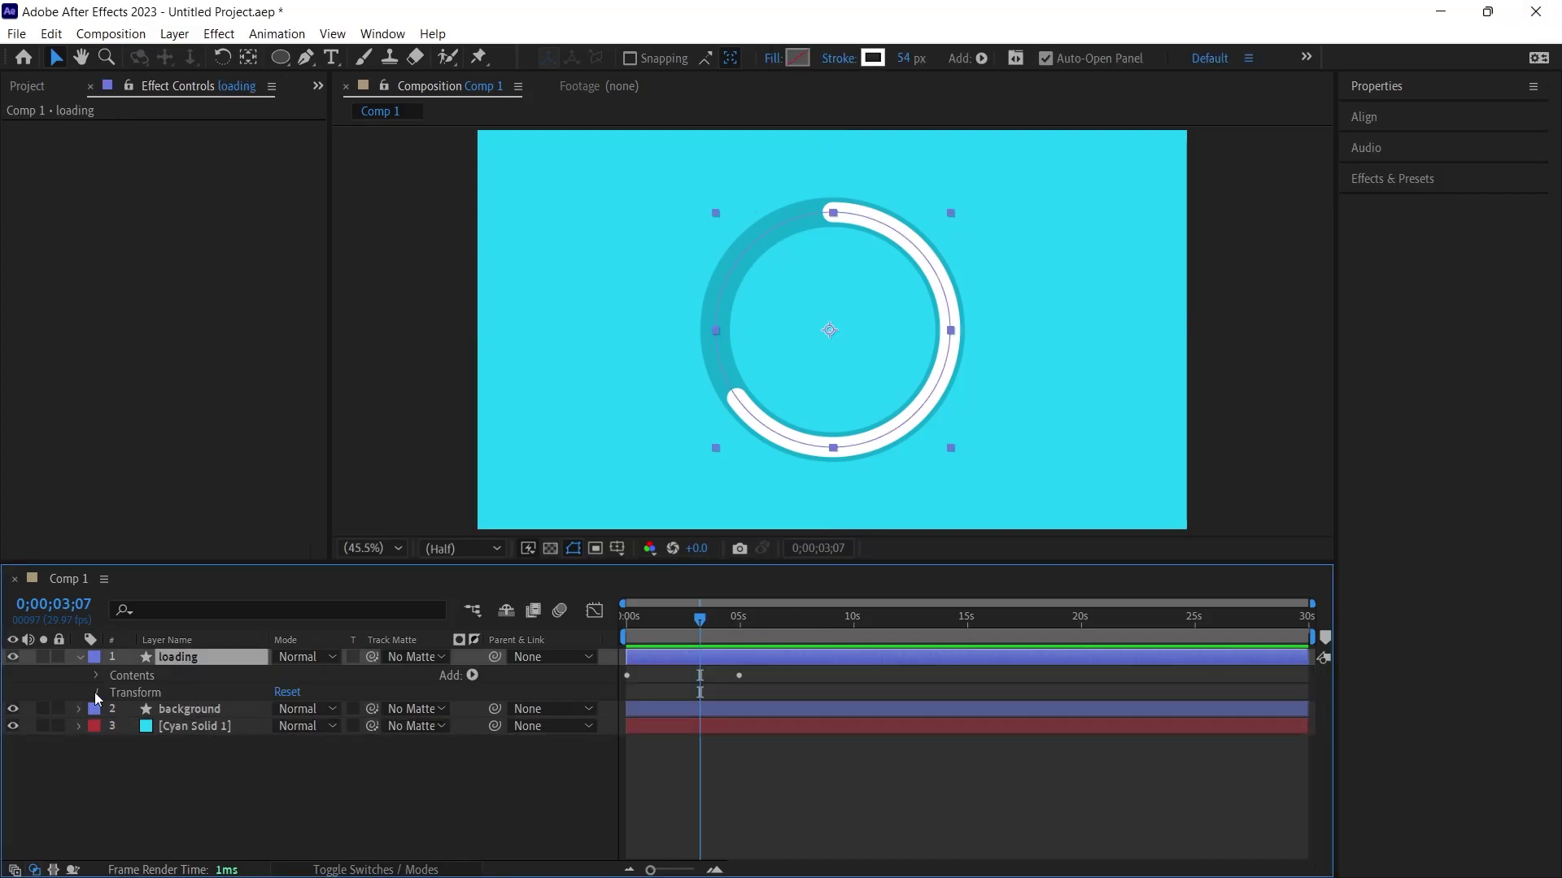
pyautogui.click(98, 692)
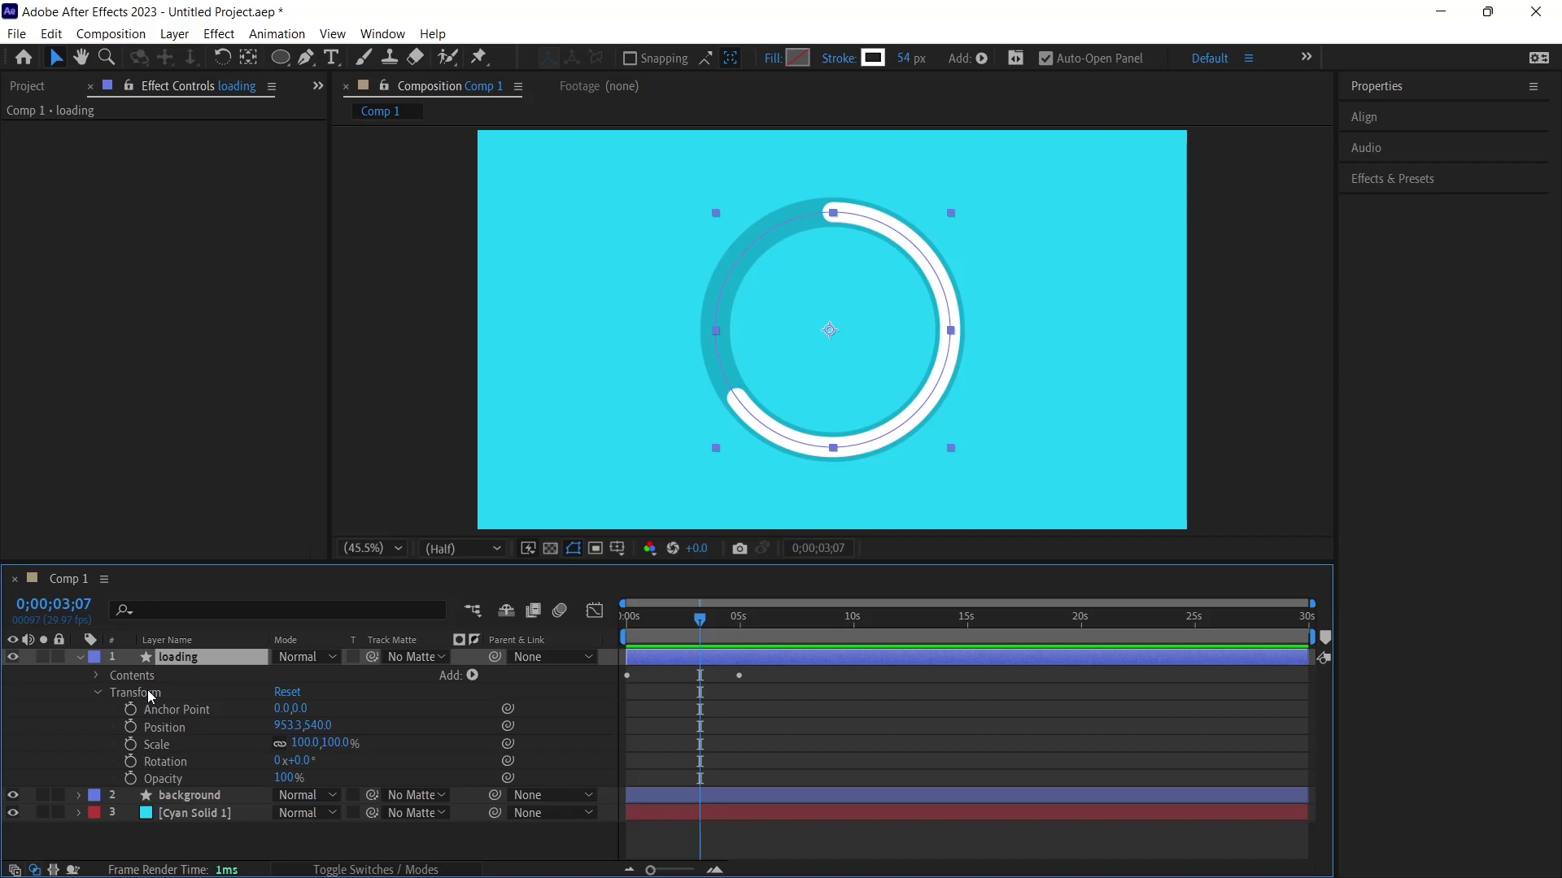
pyautogui.click(98, 692)
pyautogui.click(96, 675)
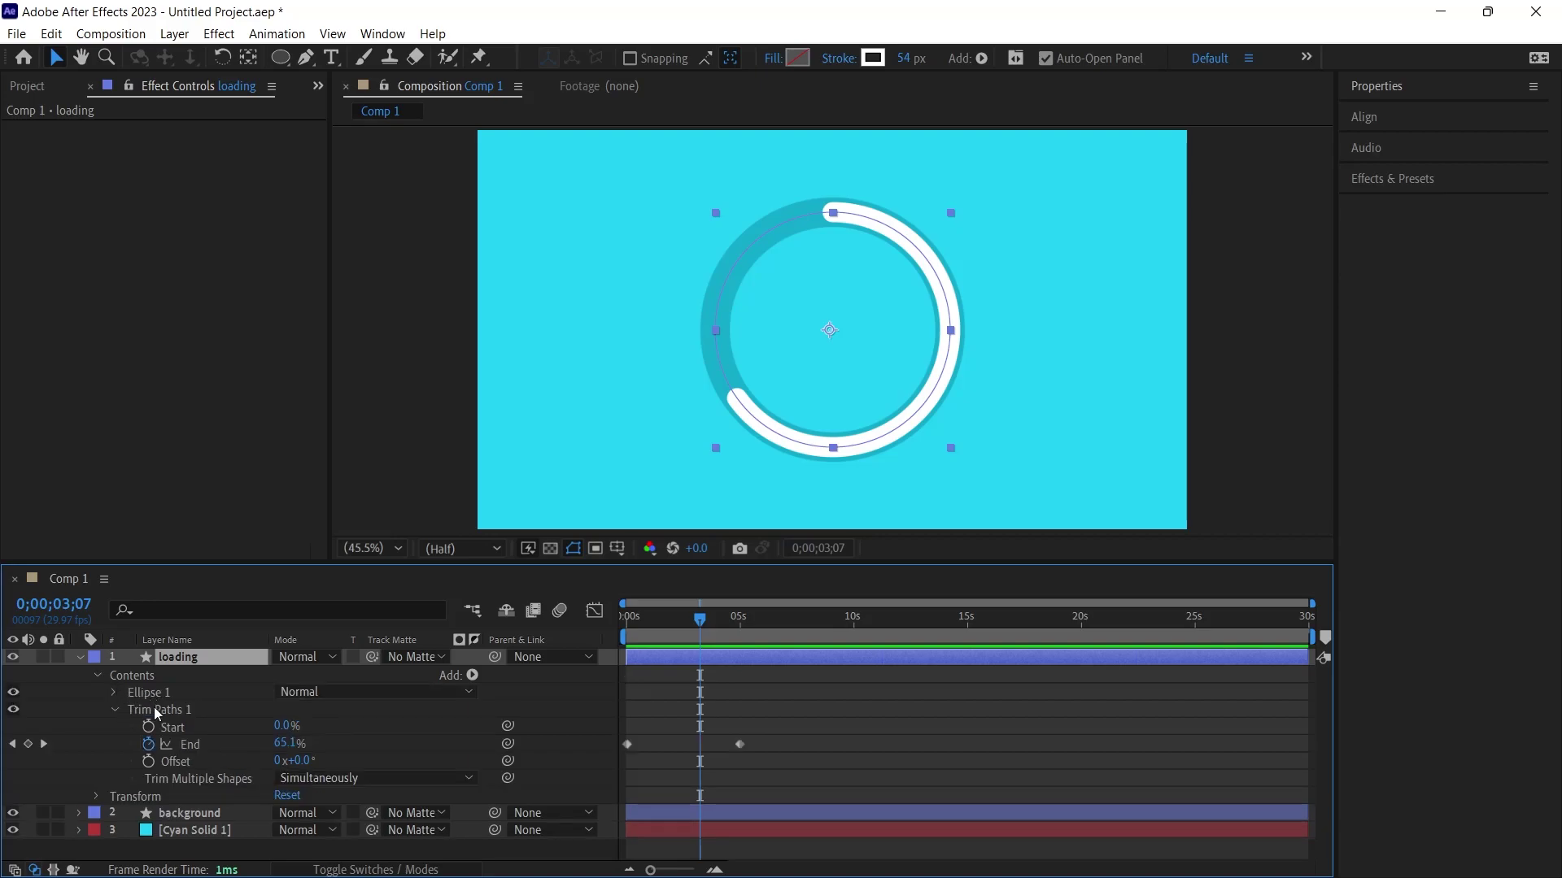
pyautogui.click(44, 745)
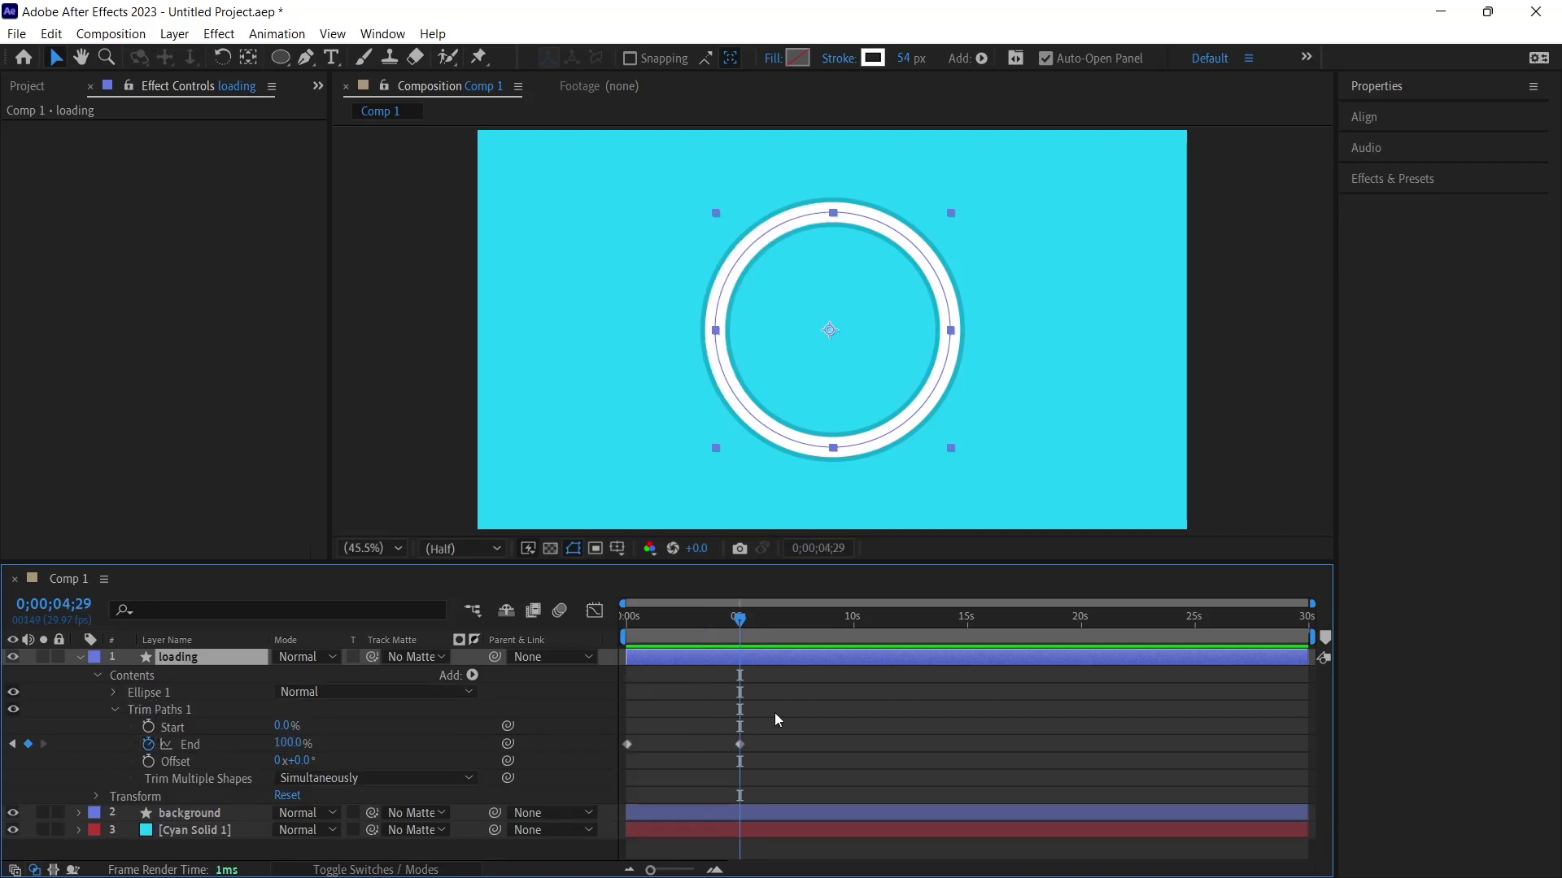
pyautogui.click(289, 744)
pyautogui.write('75')
pyautogui.press('Return')
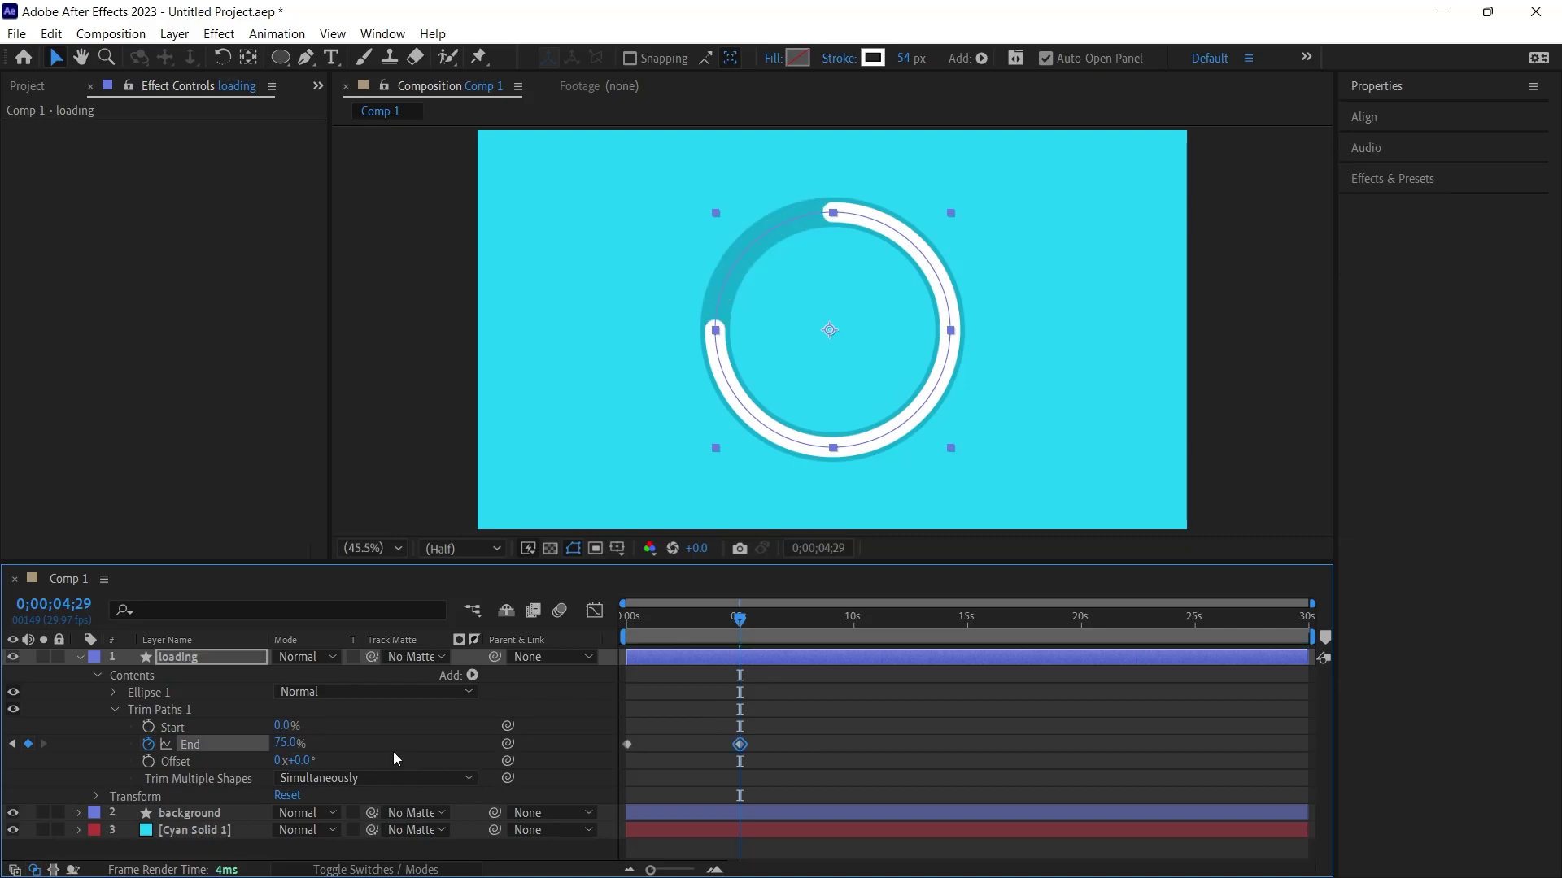
# Preview the 0–75% ring animation and select both End keyframes.
pyautogui.click(711, 628)
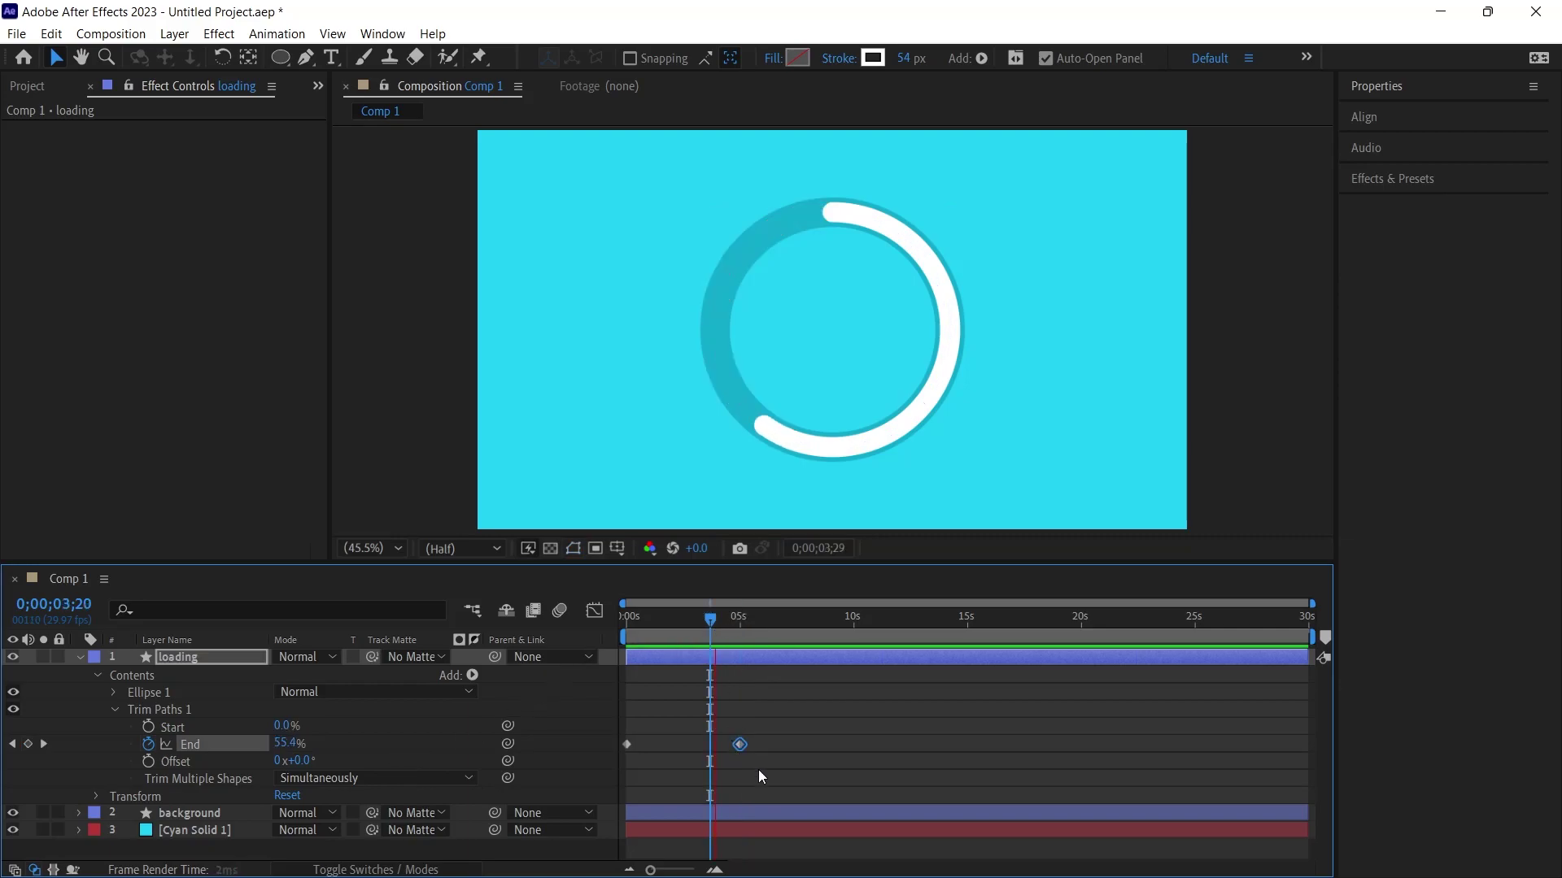
pyautogui.moveTo(763, 623); pyautogui.dragTo(710, 619)
pyautogui.press('space')
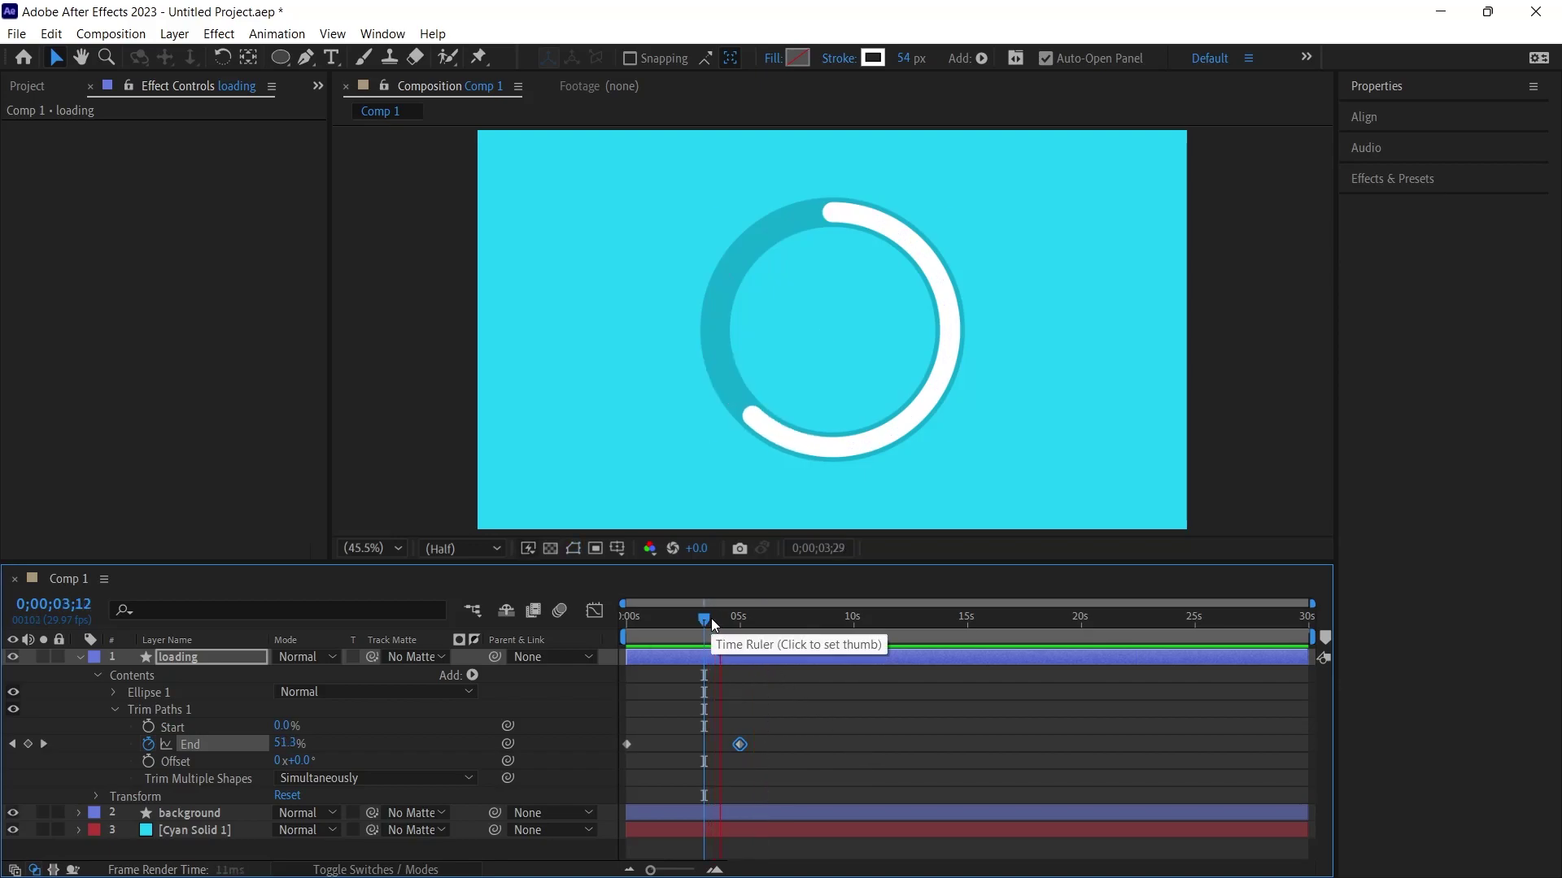
pyautogui.press('space')
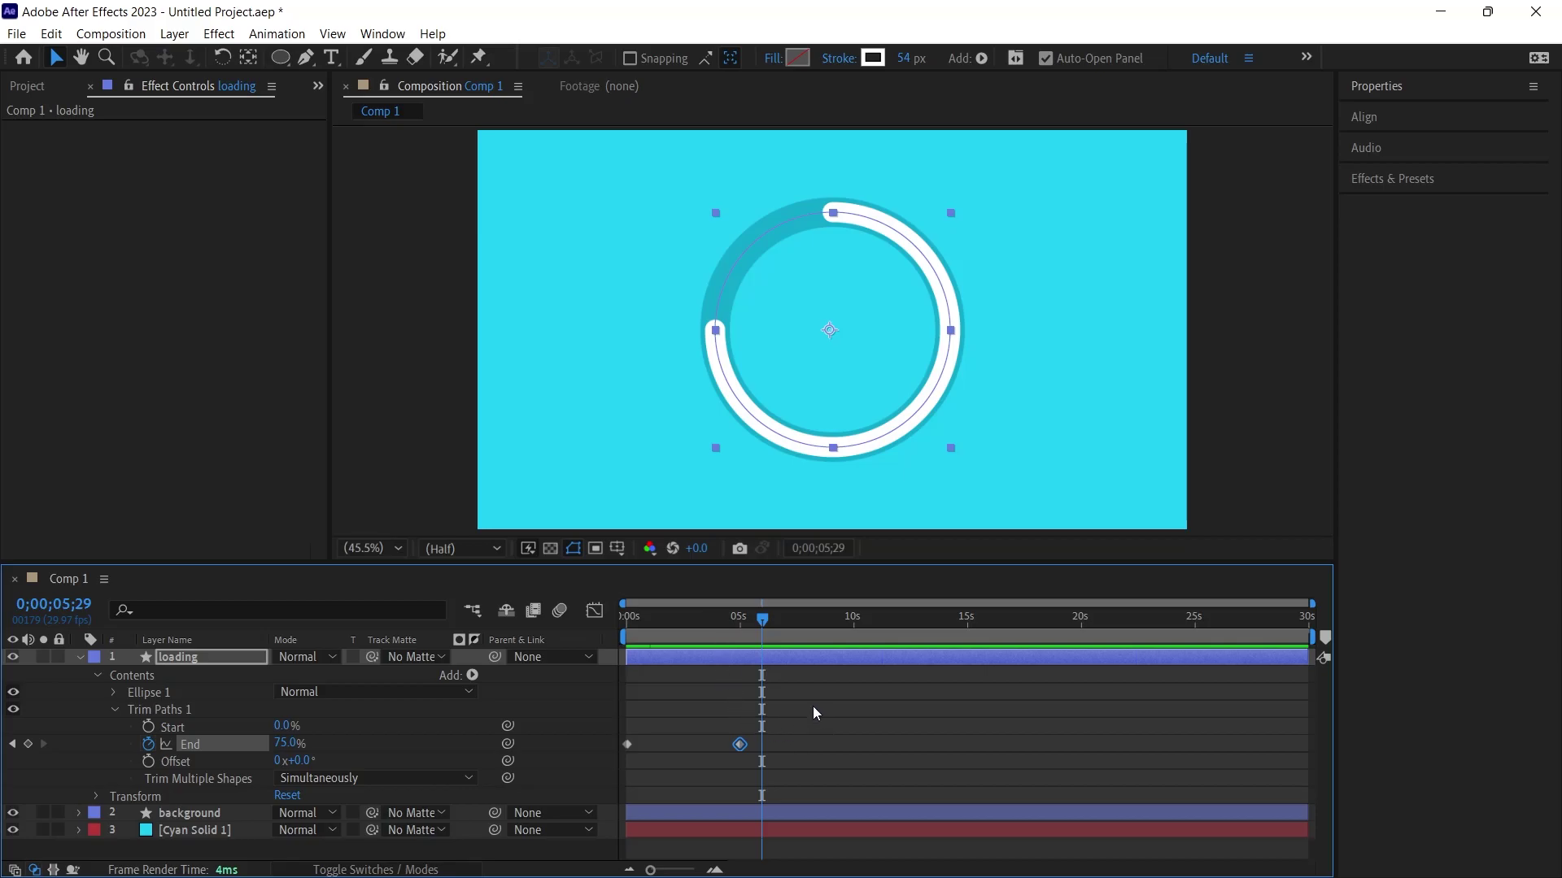
pyautogui.moveTo(813, 705); pyautogui.dragTo(620, 767)
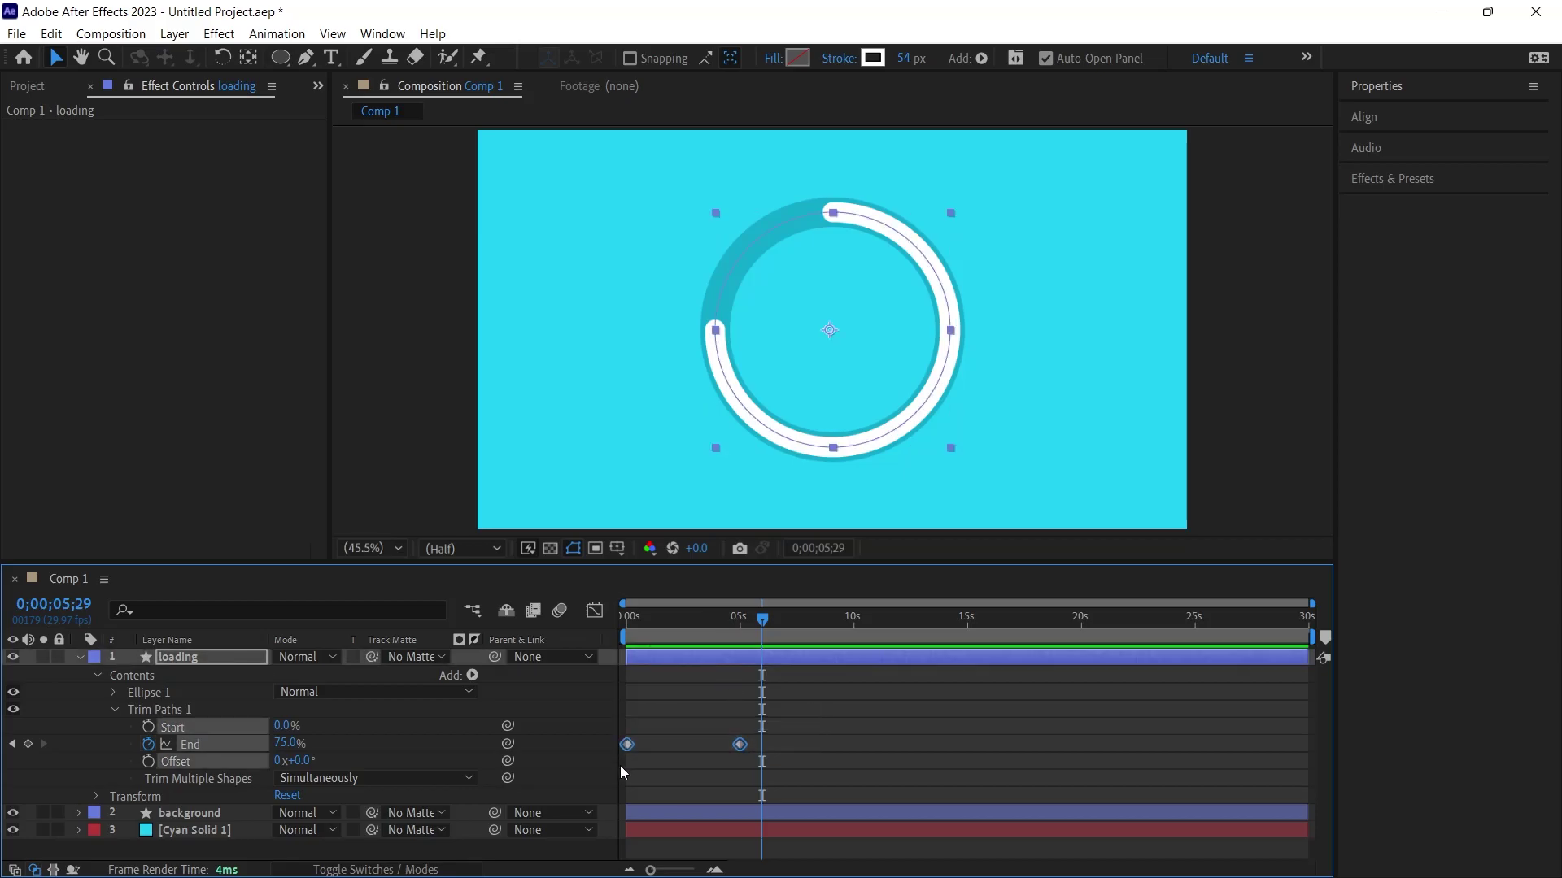
# Apply Easy Ease to both End keyframes and preview the eased ring from the start.
pyautogui.rightClick(740, 746)
pyautogui.moveTo(797, 732)
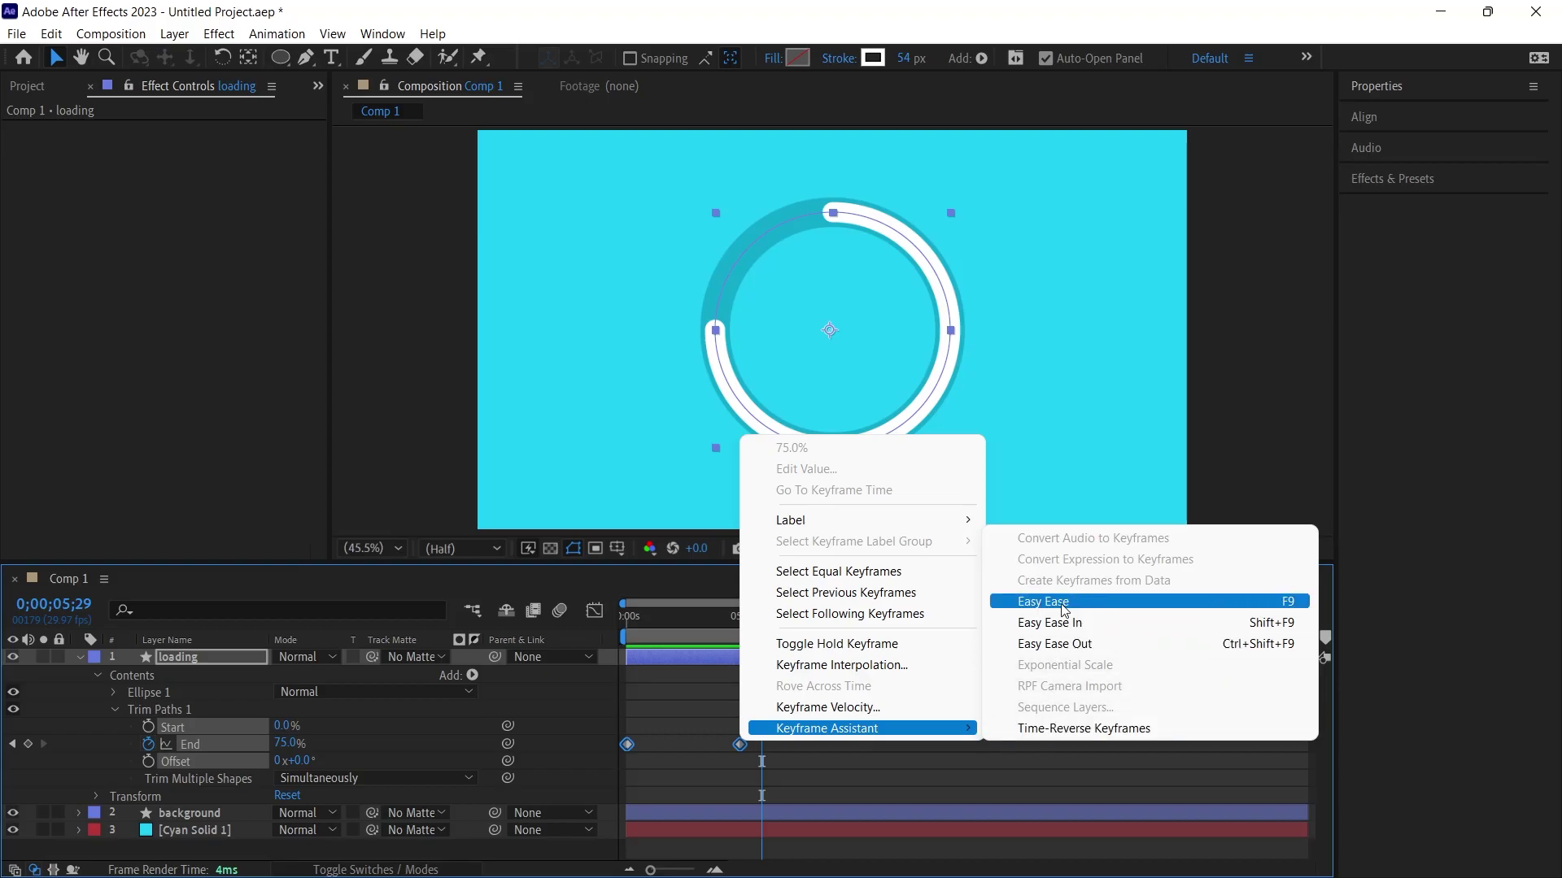
pyautogui.click(1292, 604)
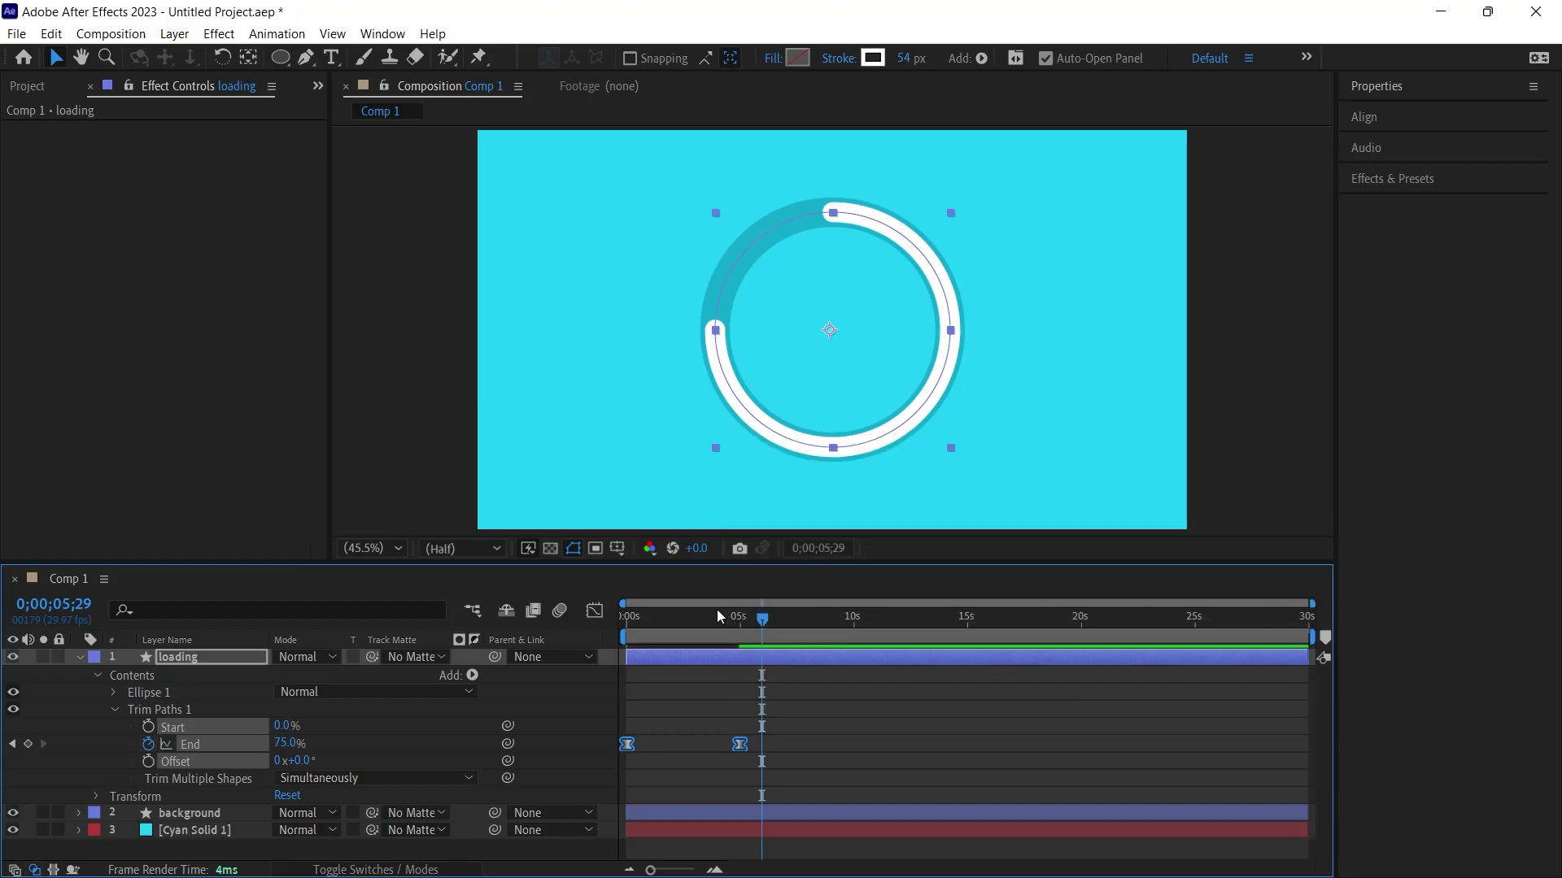
pyautogui.moveTo(719, 616); pyautogui.dragTo(704, 618)
pyautogui.press('space')
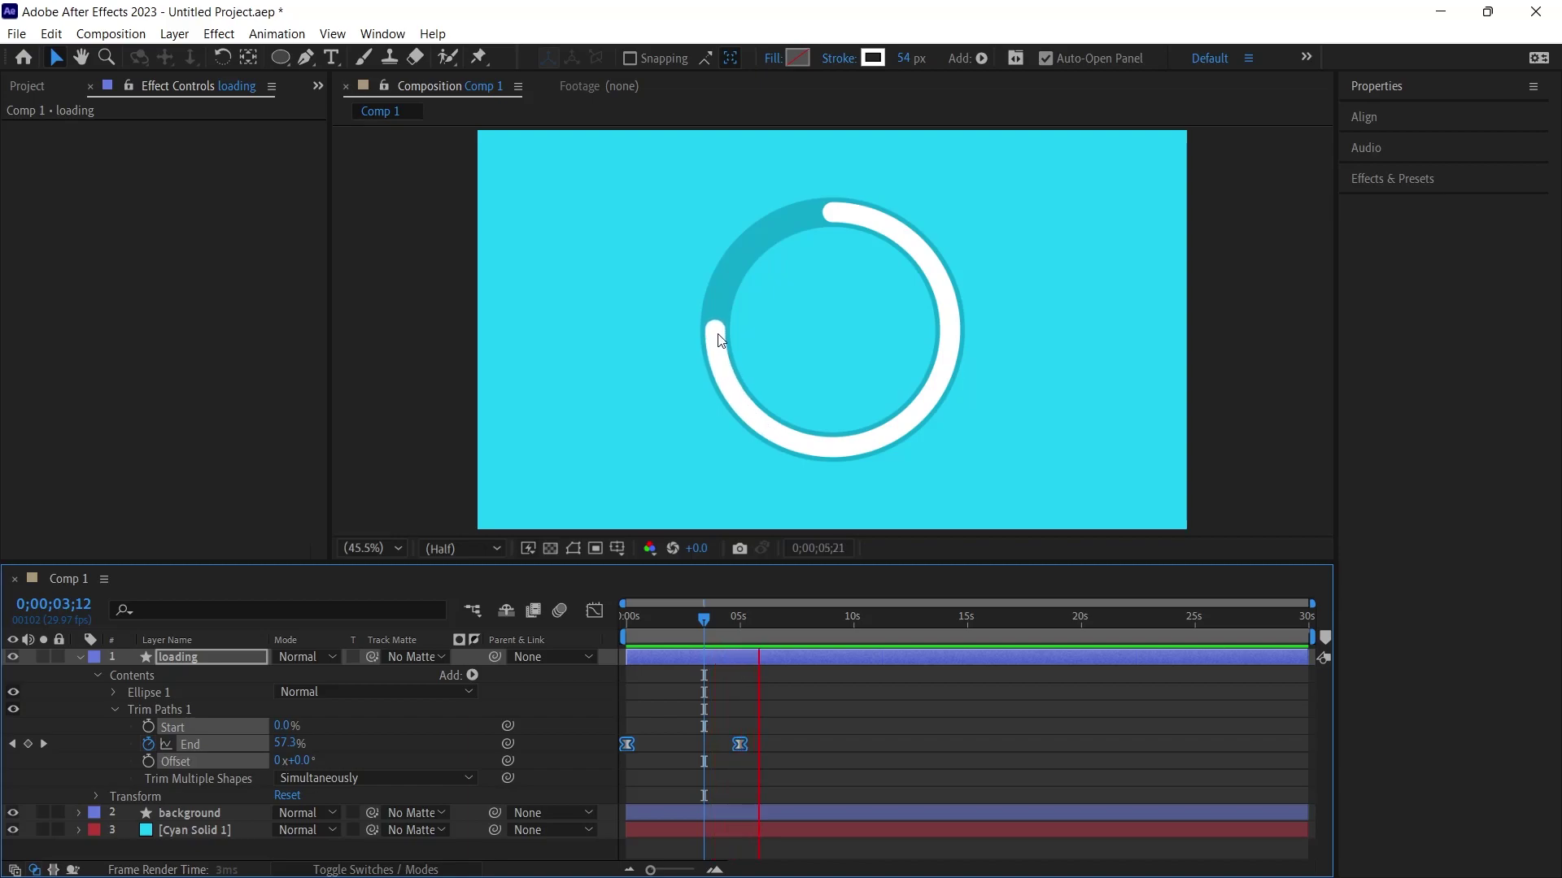
pyautogui.moveTo(711, 617); pyautogui.dragTo(604, 617)
pyautogui.press('space')
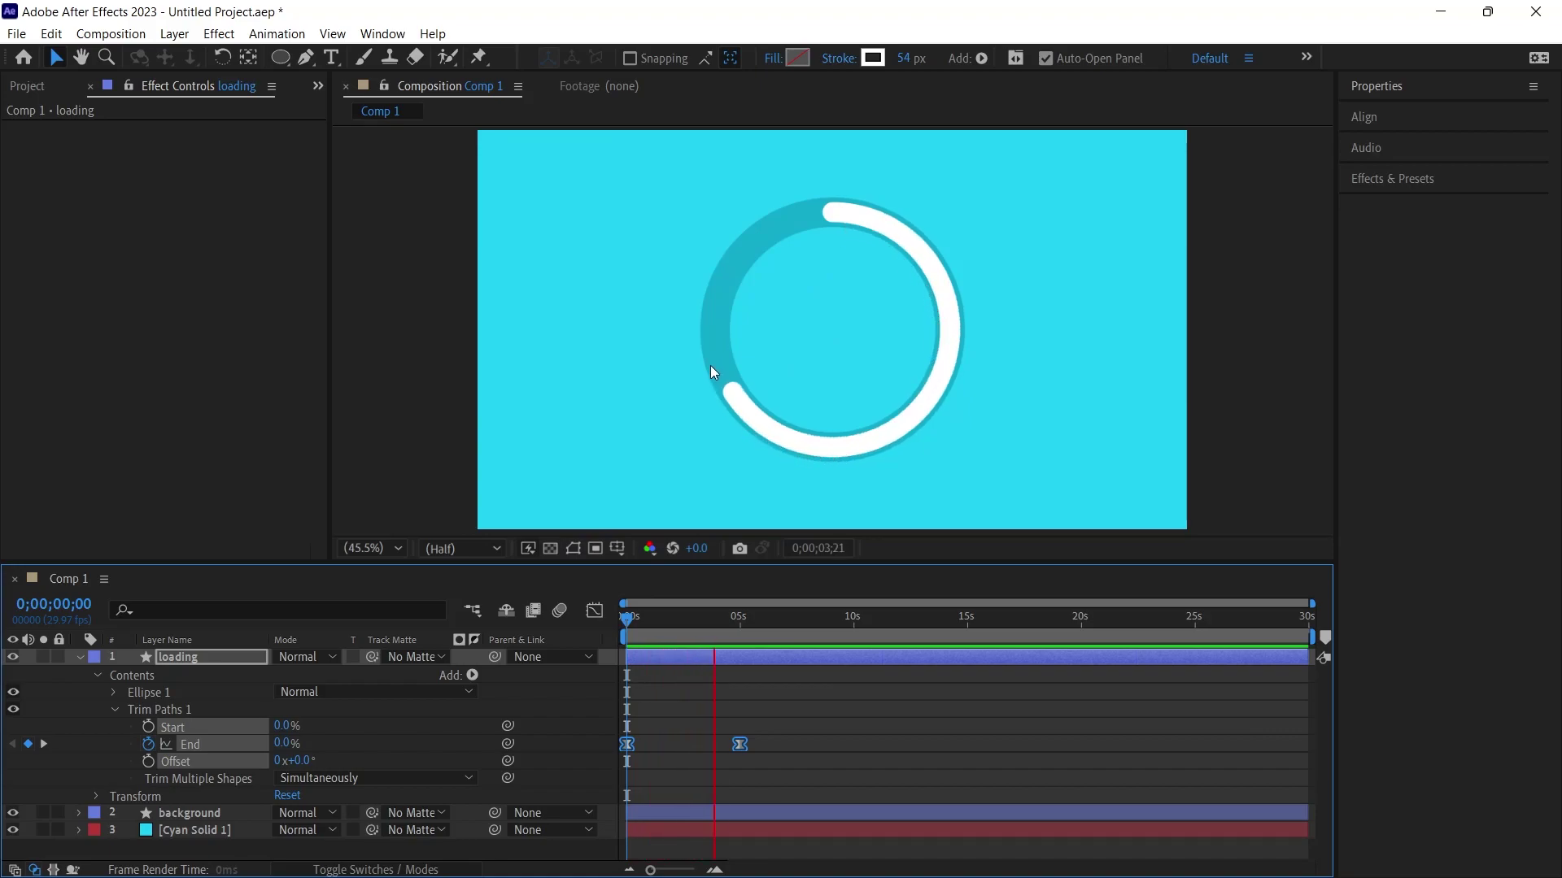
pyautogui.click(686, 624)
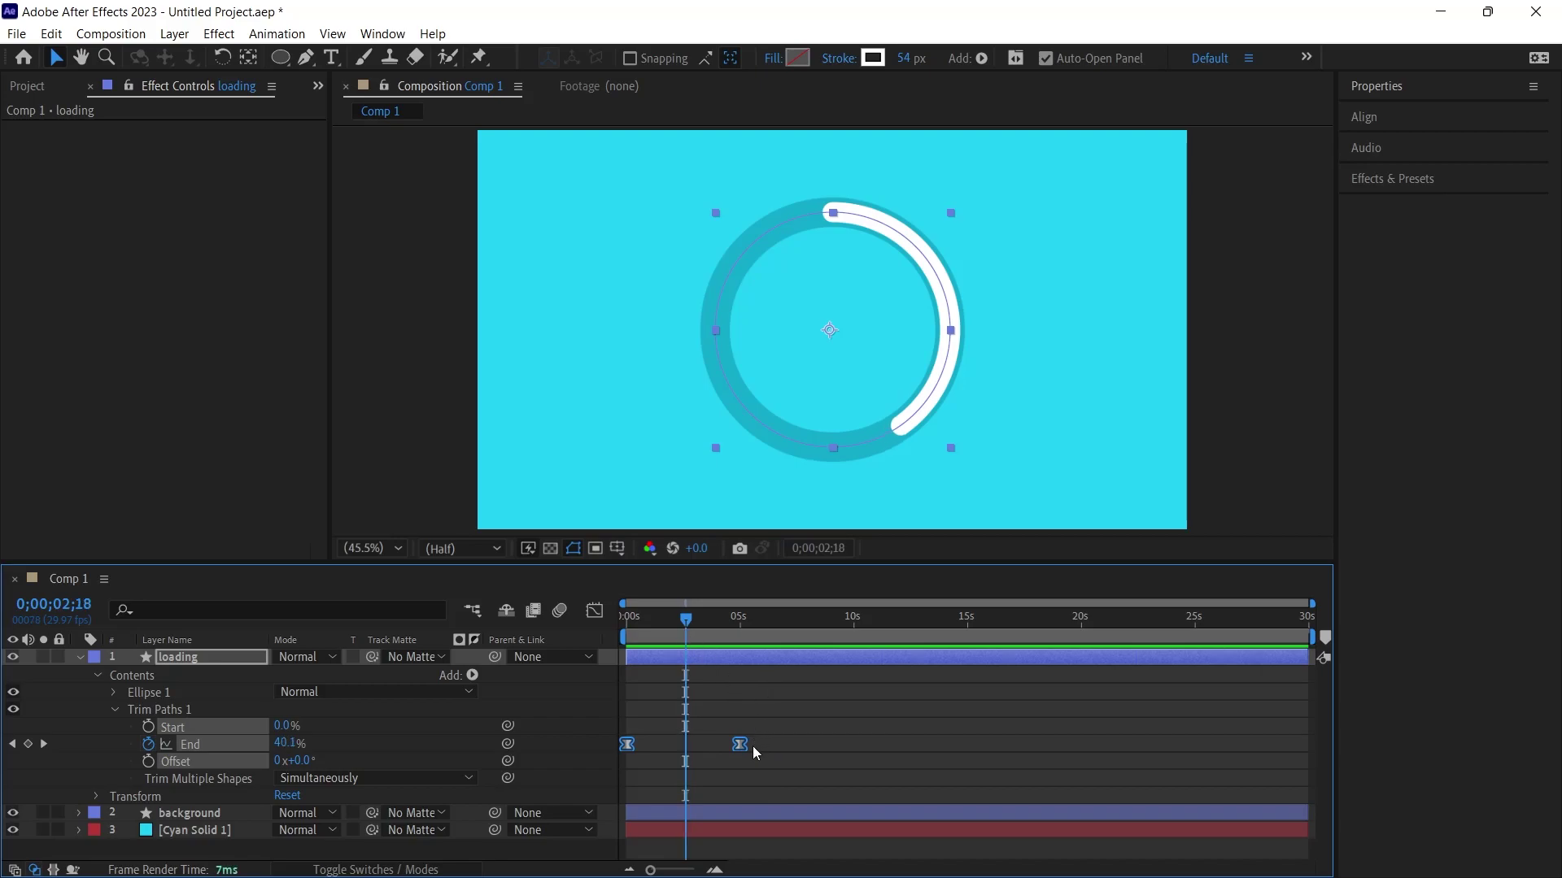
pyautogui.click(696, 520)
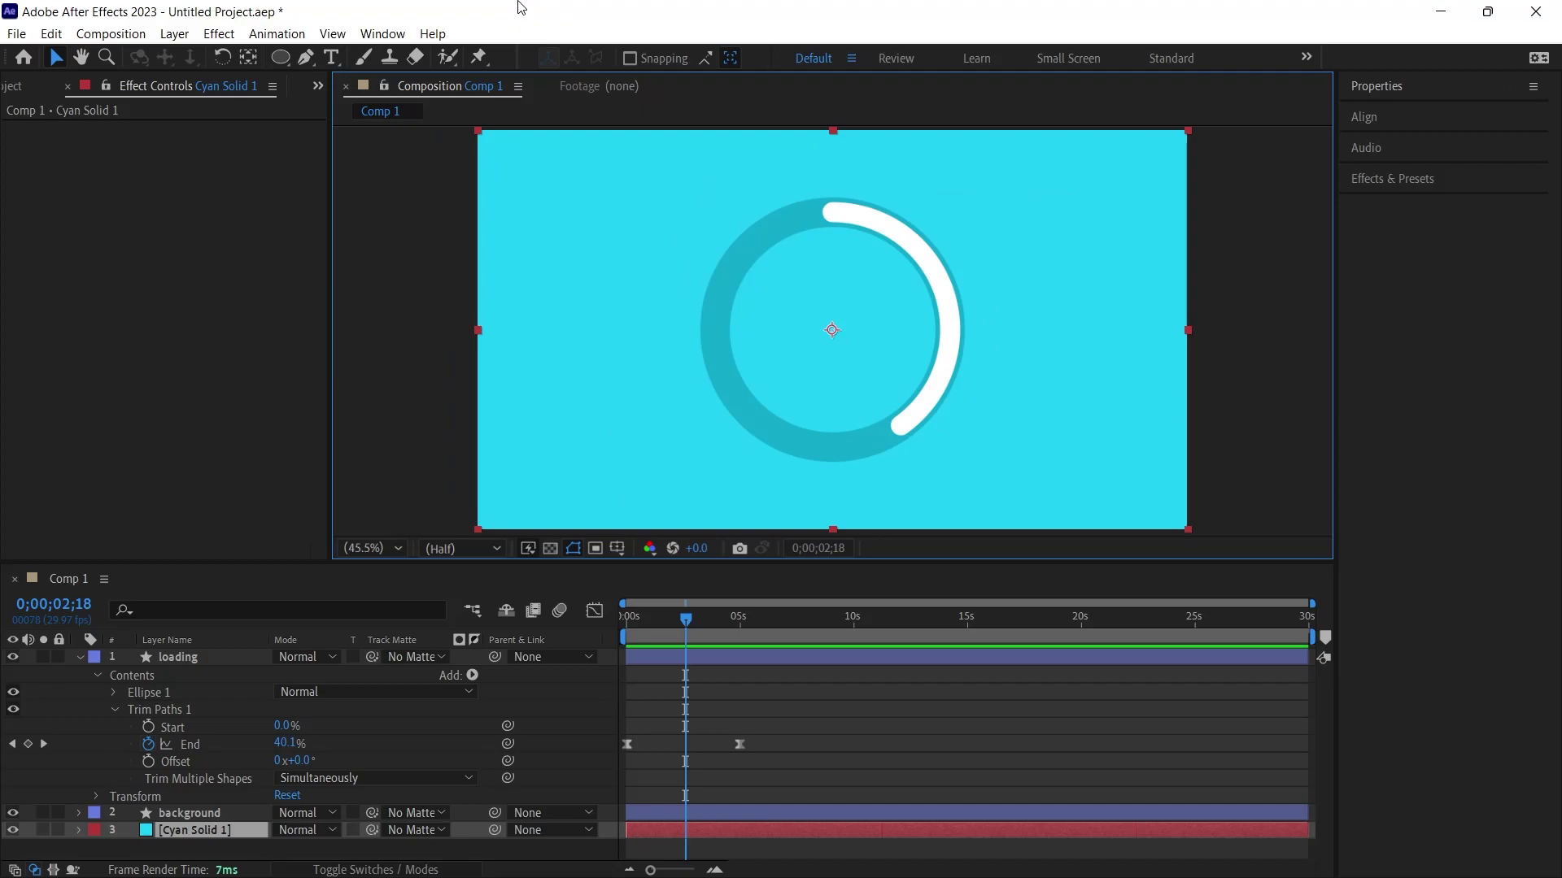
# Type a white 0 inside the ring and set its font to Gotham Narrow Black.
pyautogui.click(331, 57)
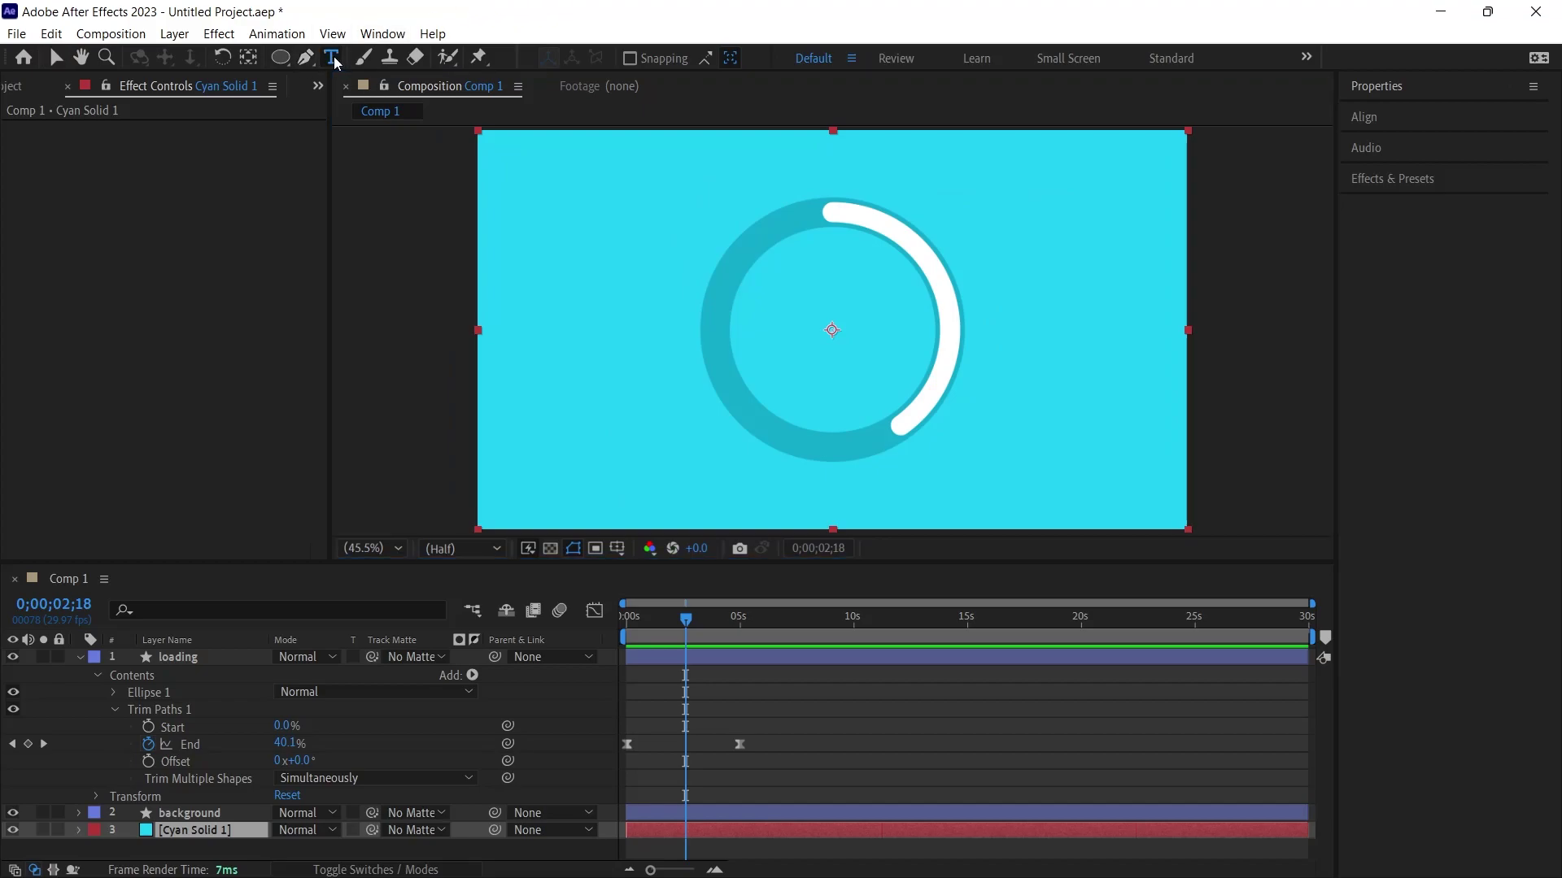
pyautogui.click(802, 358)
pyautogui.write('0')
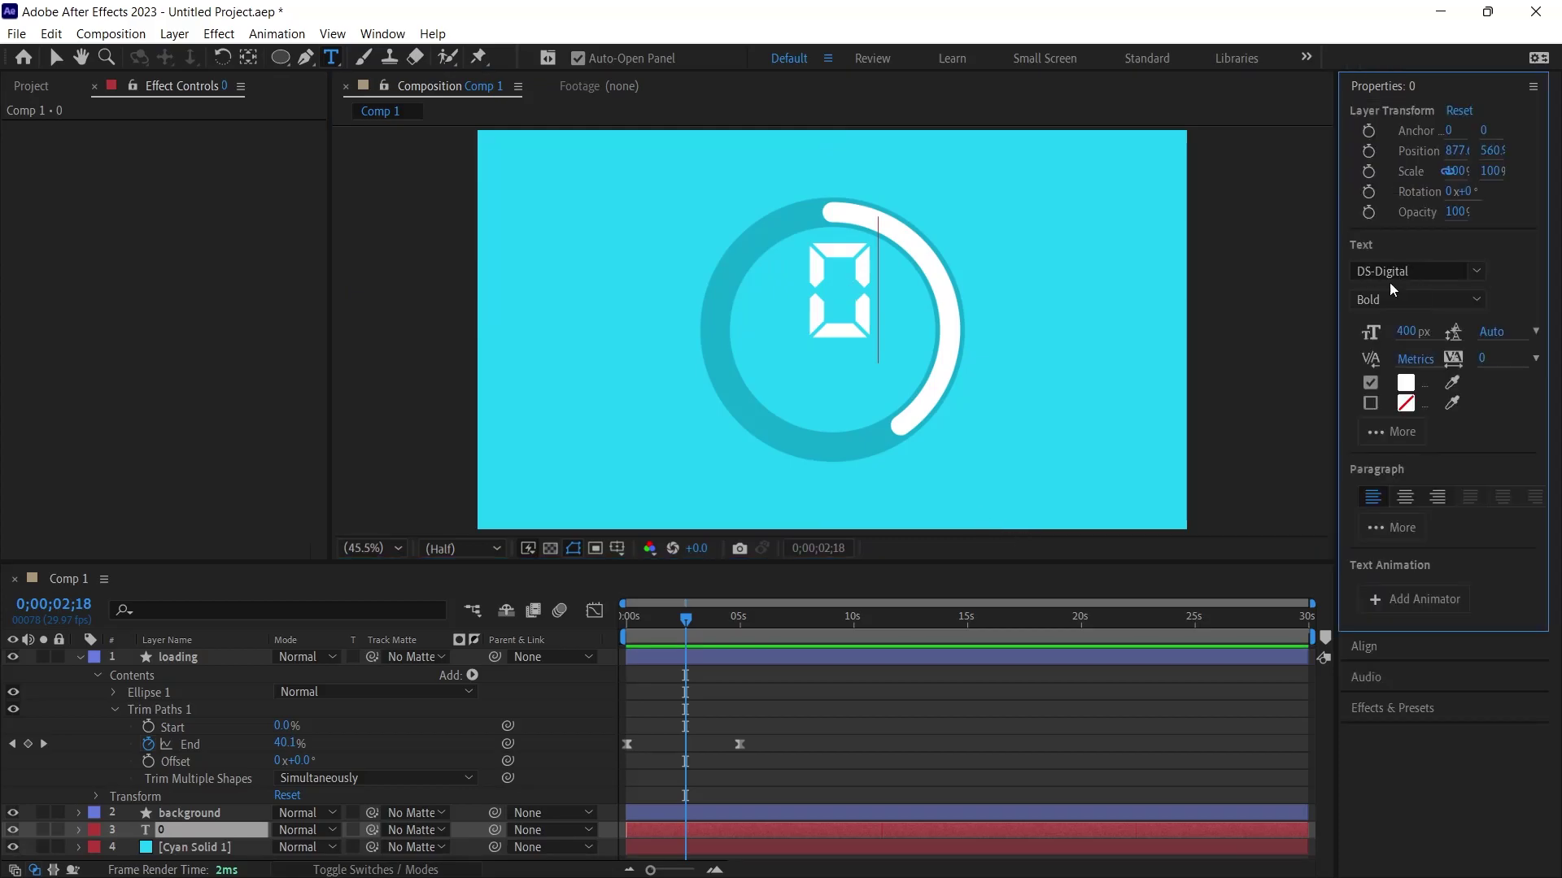
pyautogui.click(1411, 270)
pyautogui.write('gotham')
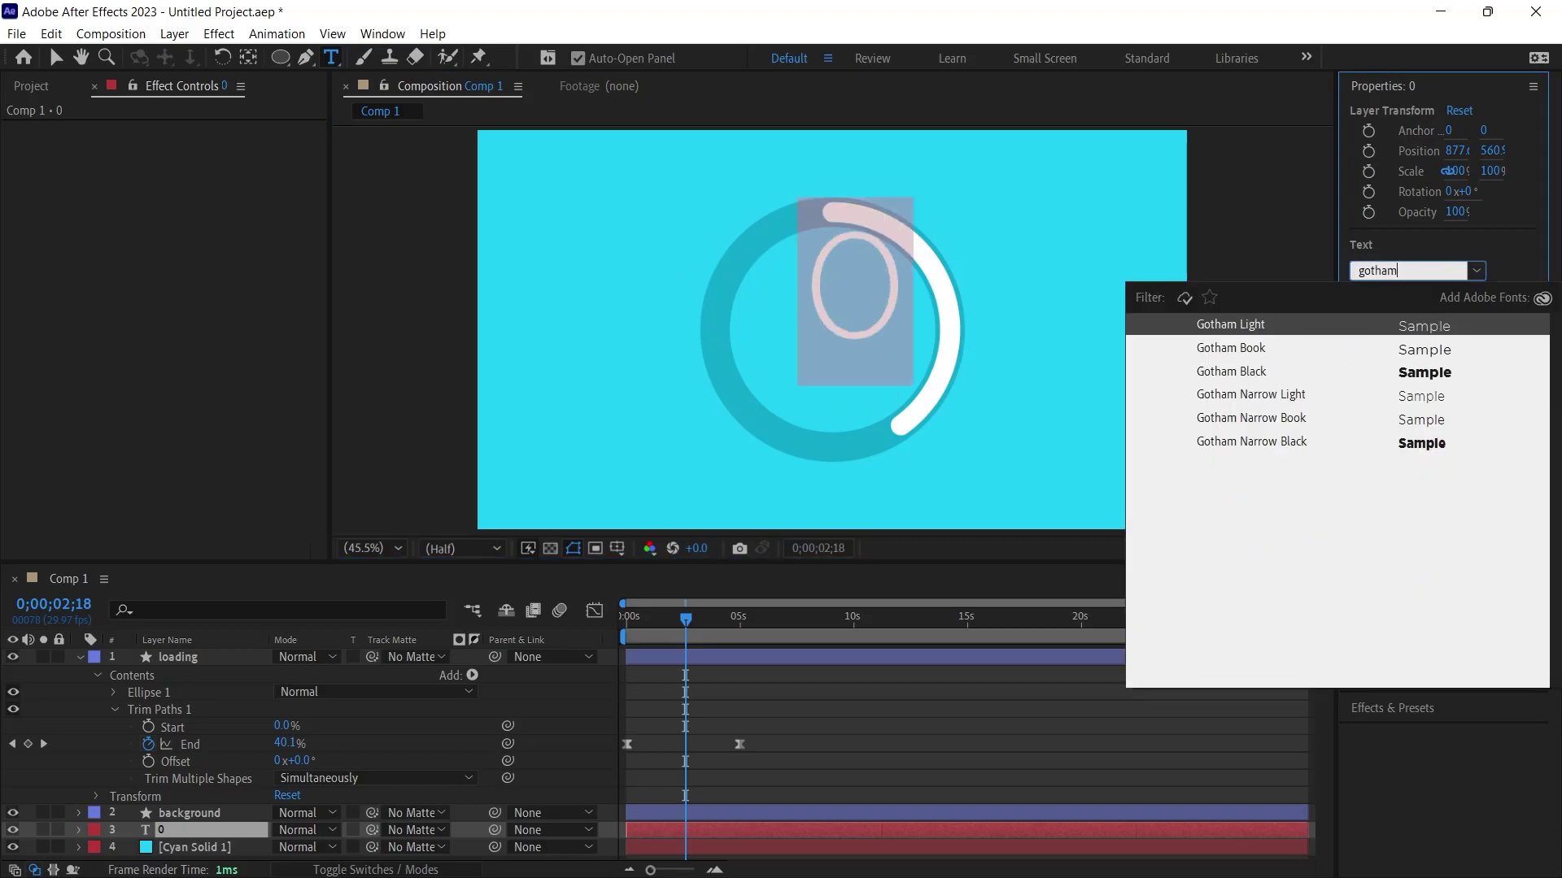
pyautogui.click(1251, 442)
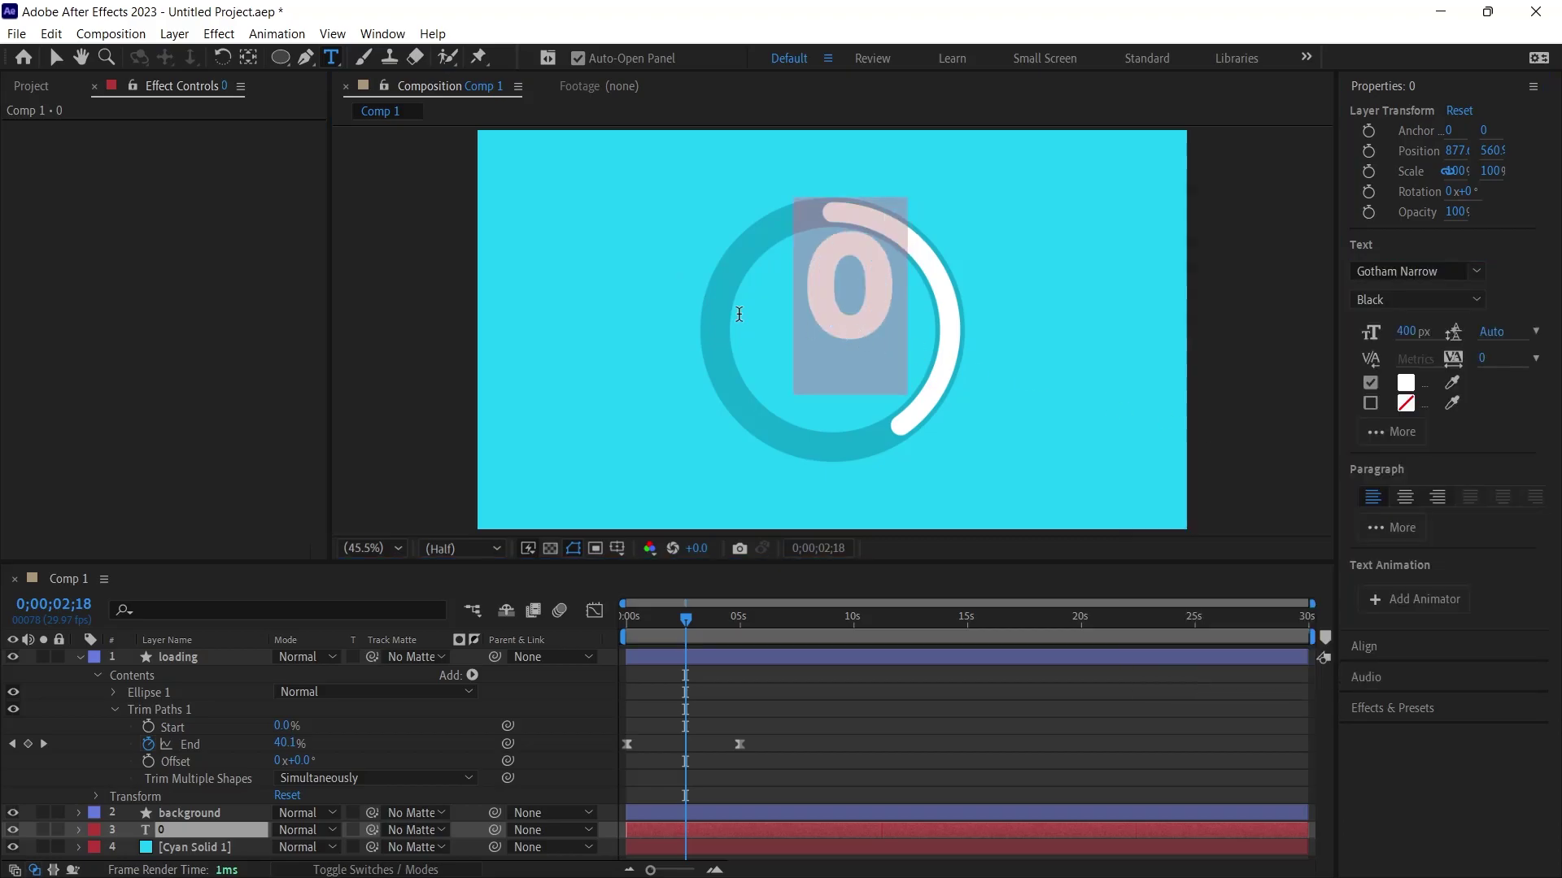
# Reduce the 0 to 280 px and centre its anchor point on the text.
pyautogui.click(55, 57)
pyautogui.moveTo(1406, 332)
pyautogui.mouseDown()
pyautogui.moveTo(1380, 336)
pyautogui.moveTo(1429, 343)
pyautogui.mouseUp()
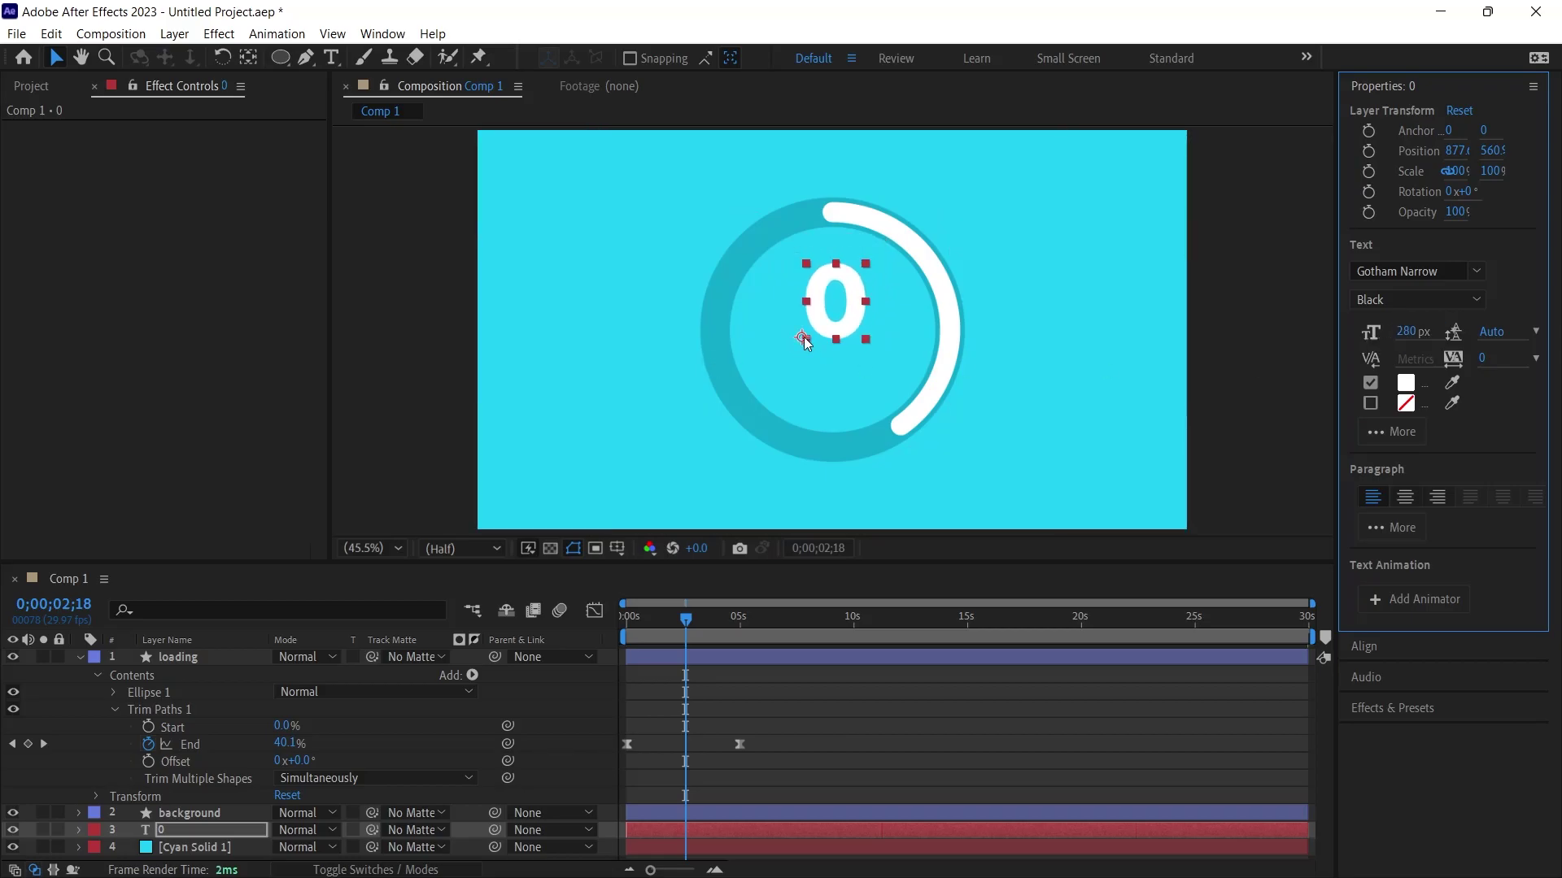
pyautogui.hotkey('ctrl', 'alt', 'Home')
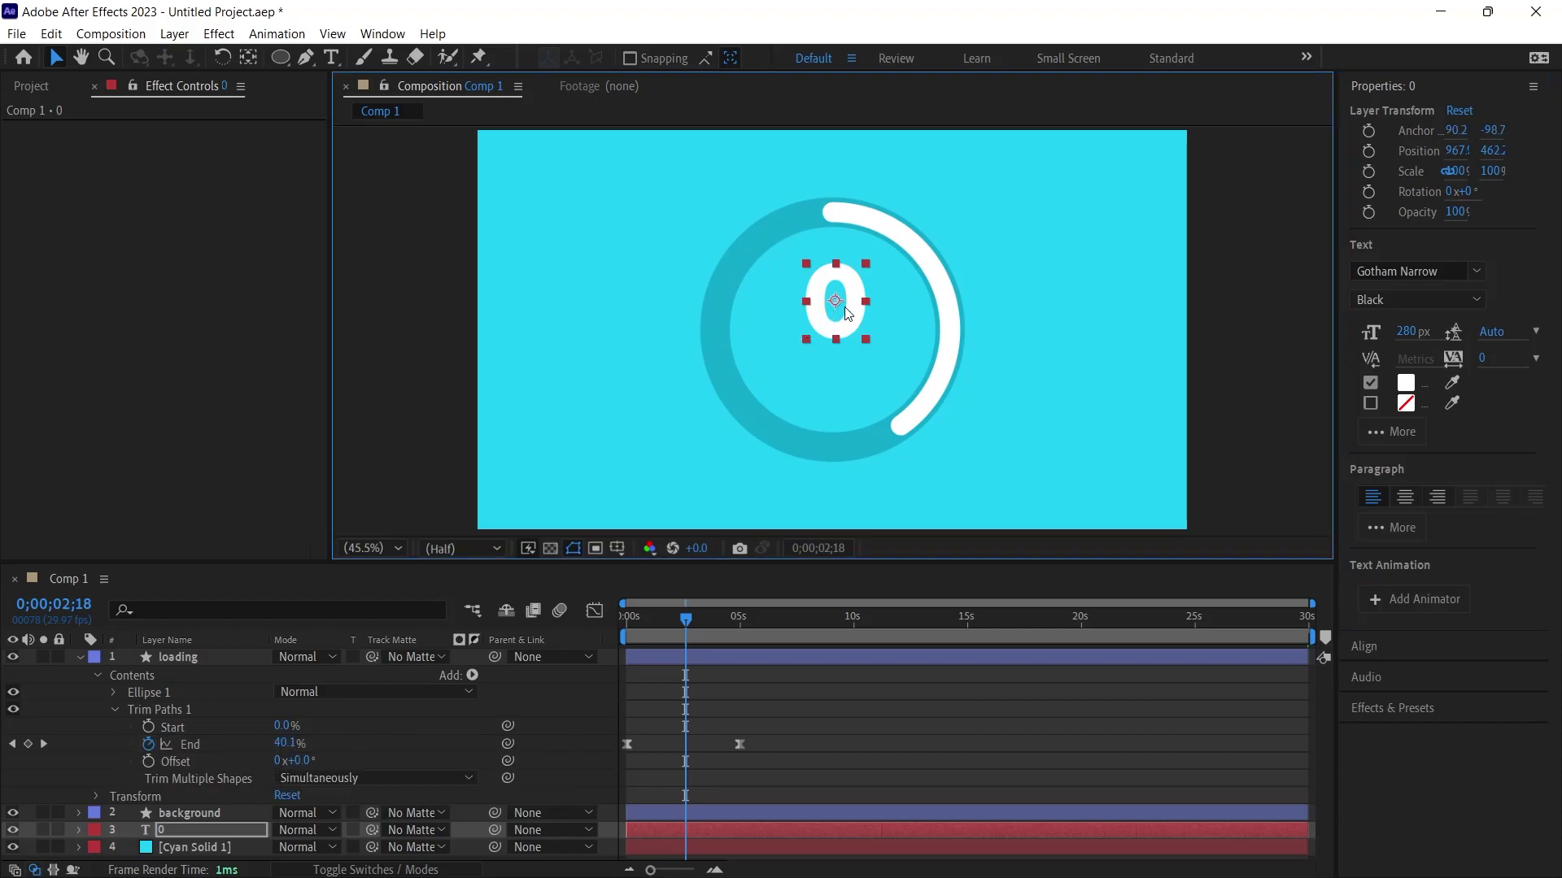
# Align the 0 to the composition's horizontal and vertical centre.
pyautogui.click(1364, 645)
pyautogui.click(1393, 700)
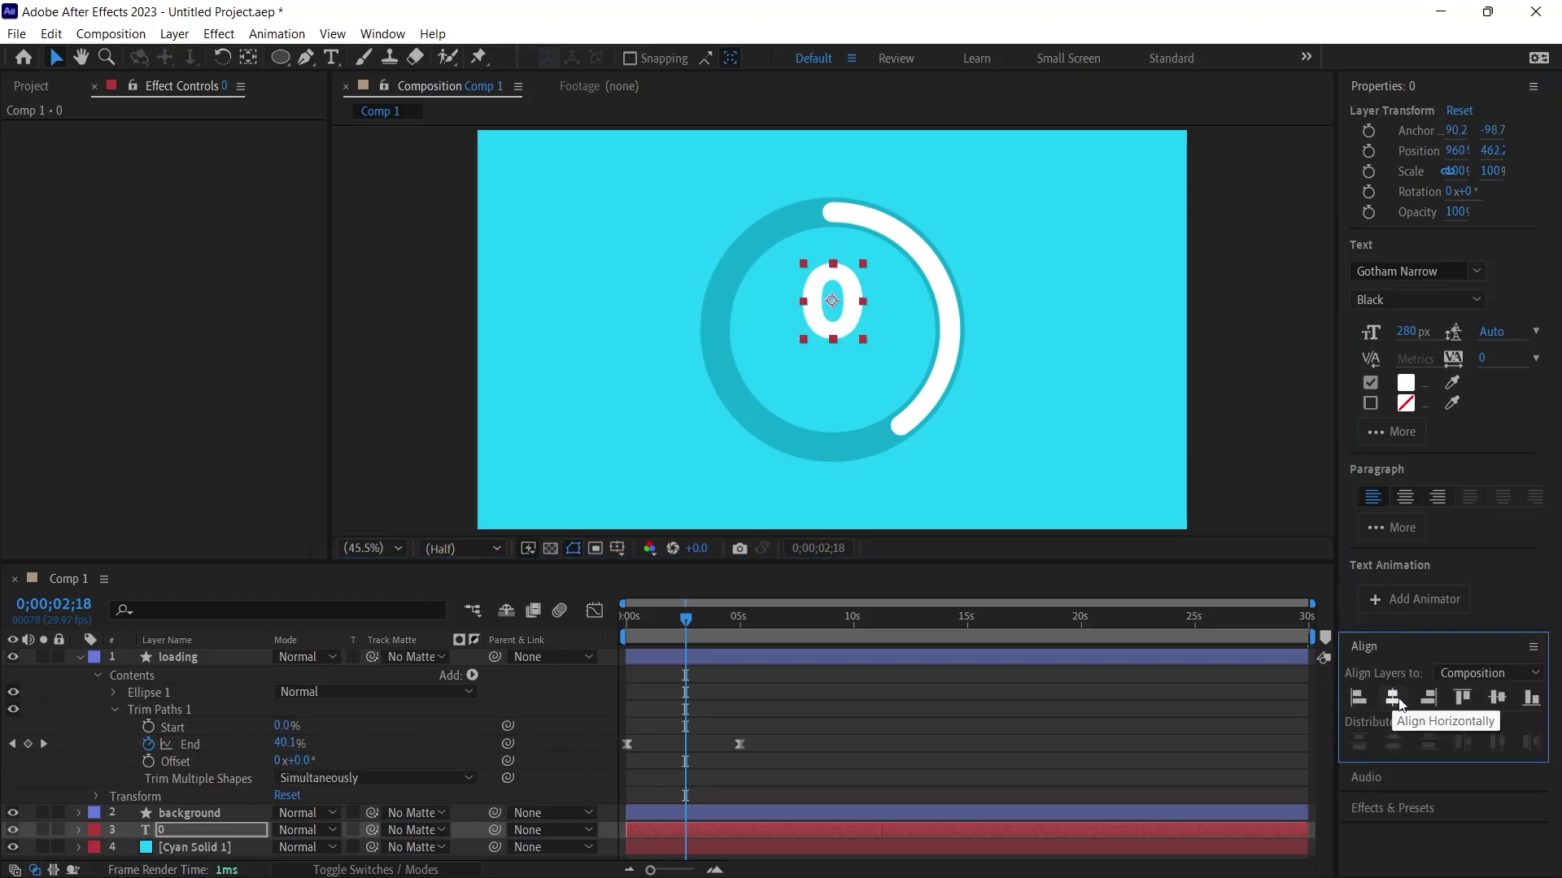
pyautogui.click(1497, 701)
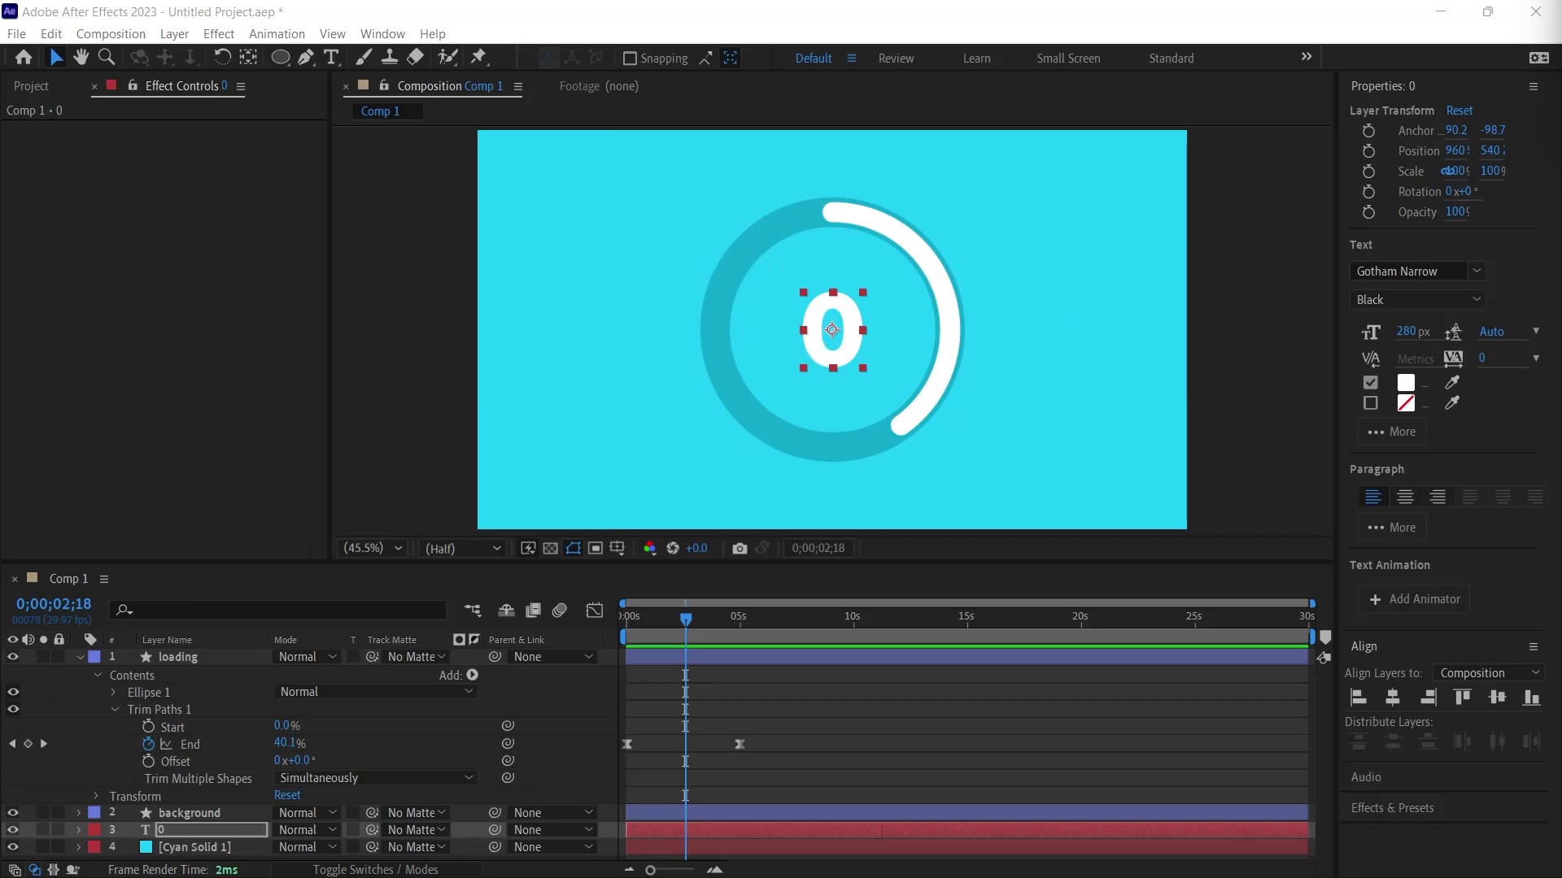
# Centre the 0's paragraph alignment, recentre its anchor, and realign it to 960, 540.
pyautogui.click(830, 364)
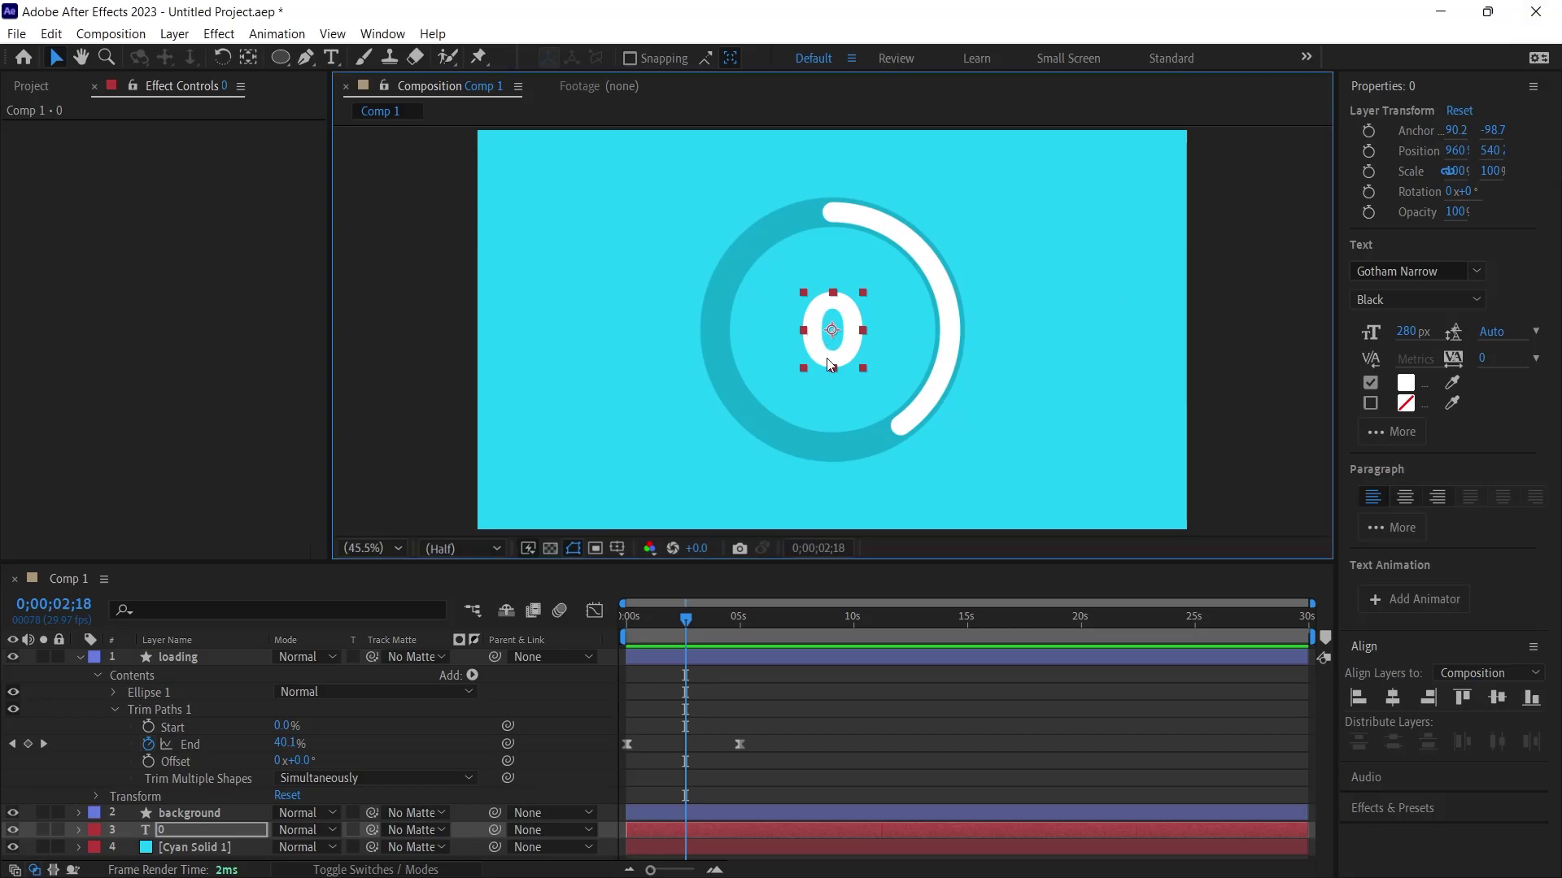
pyautogui.click(1406, 499)
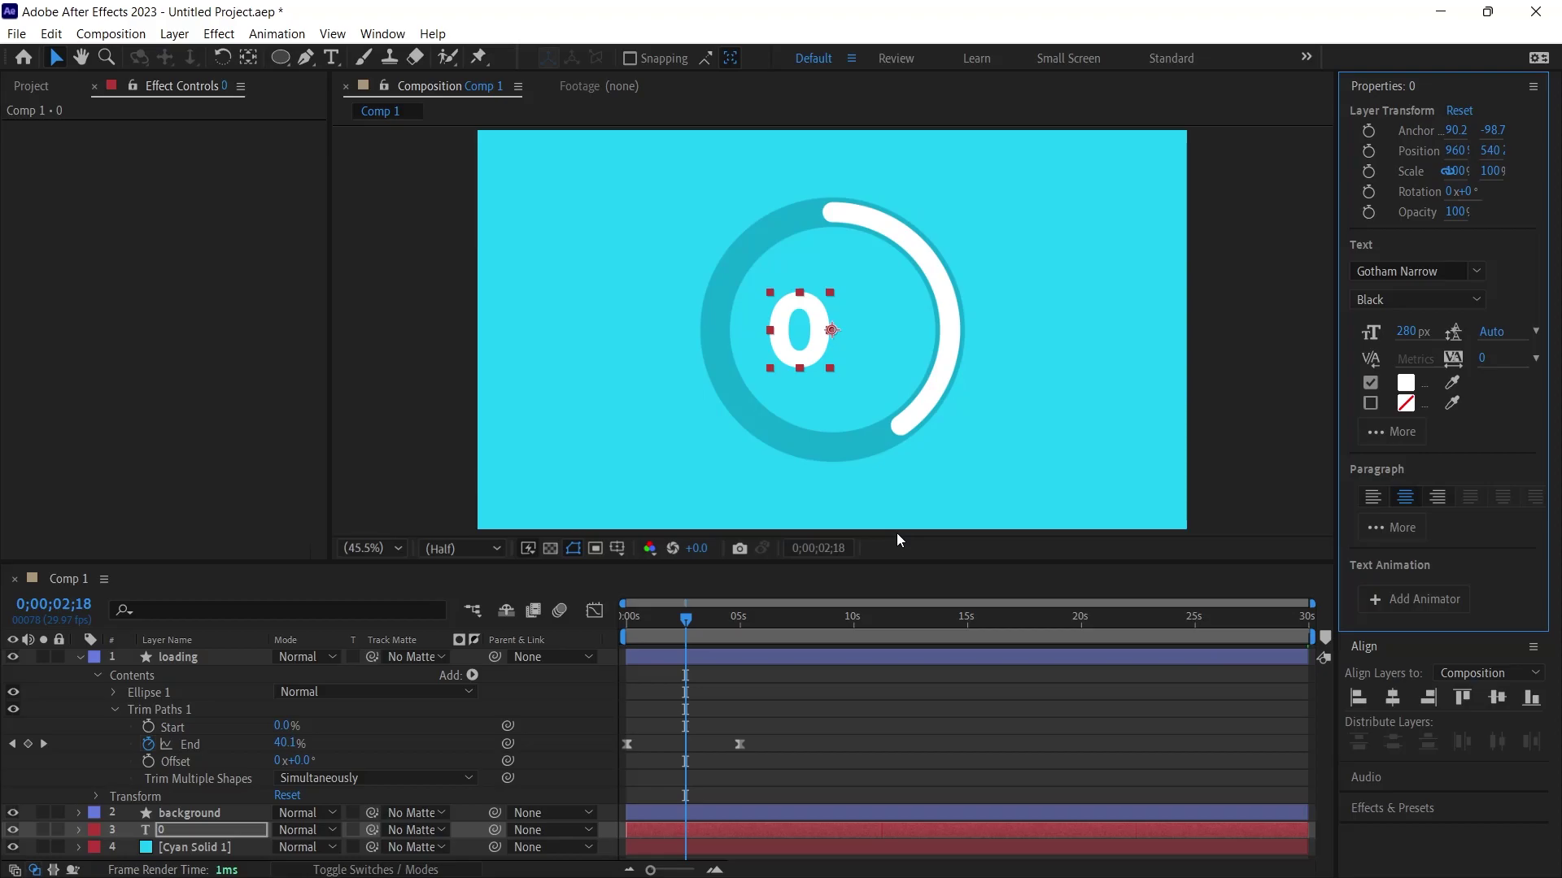
pyautogui.hotkey('ctrl', 'alt', 'Home')
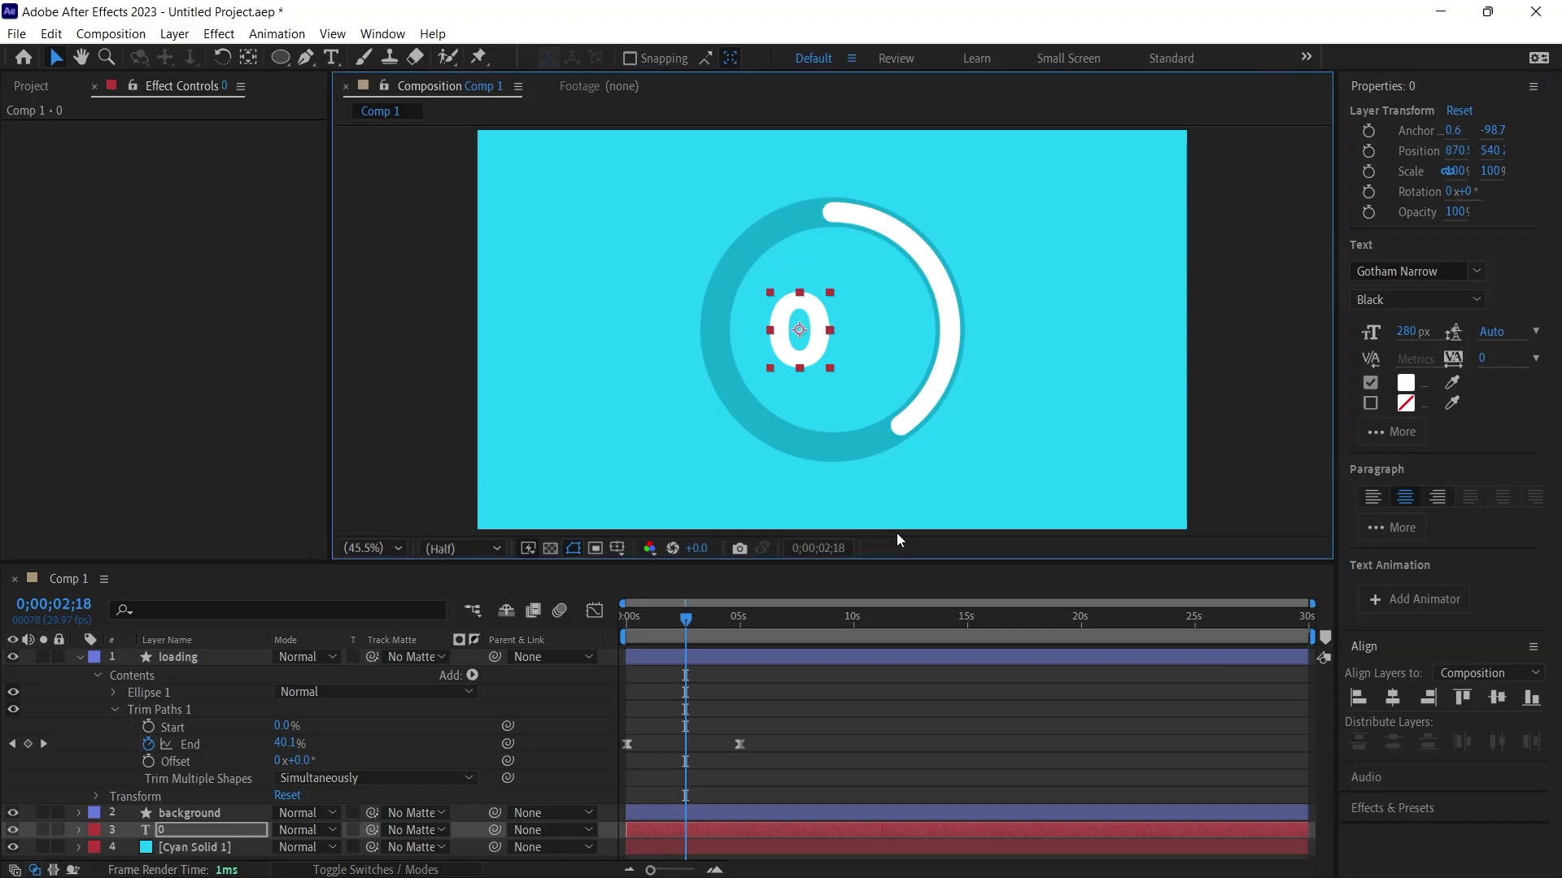
pyautogui.click(1392, 699)
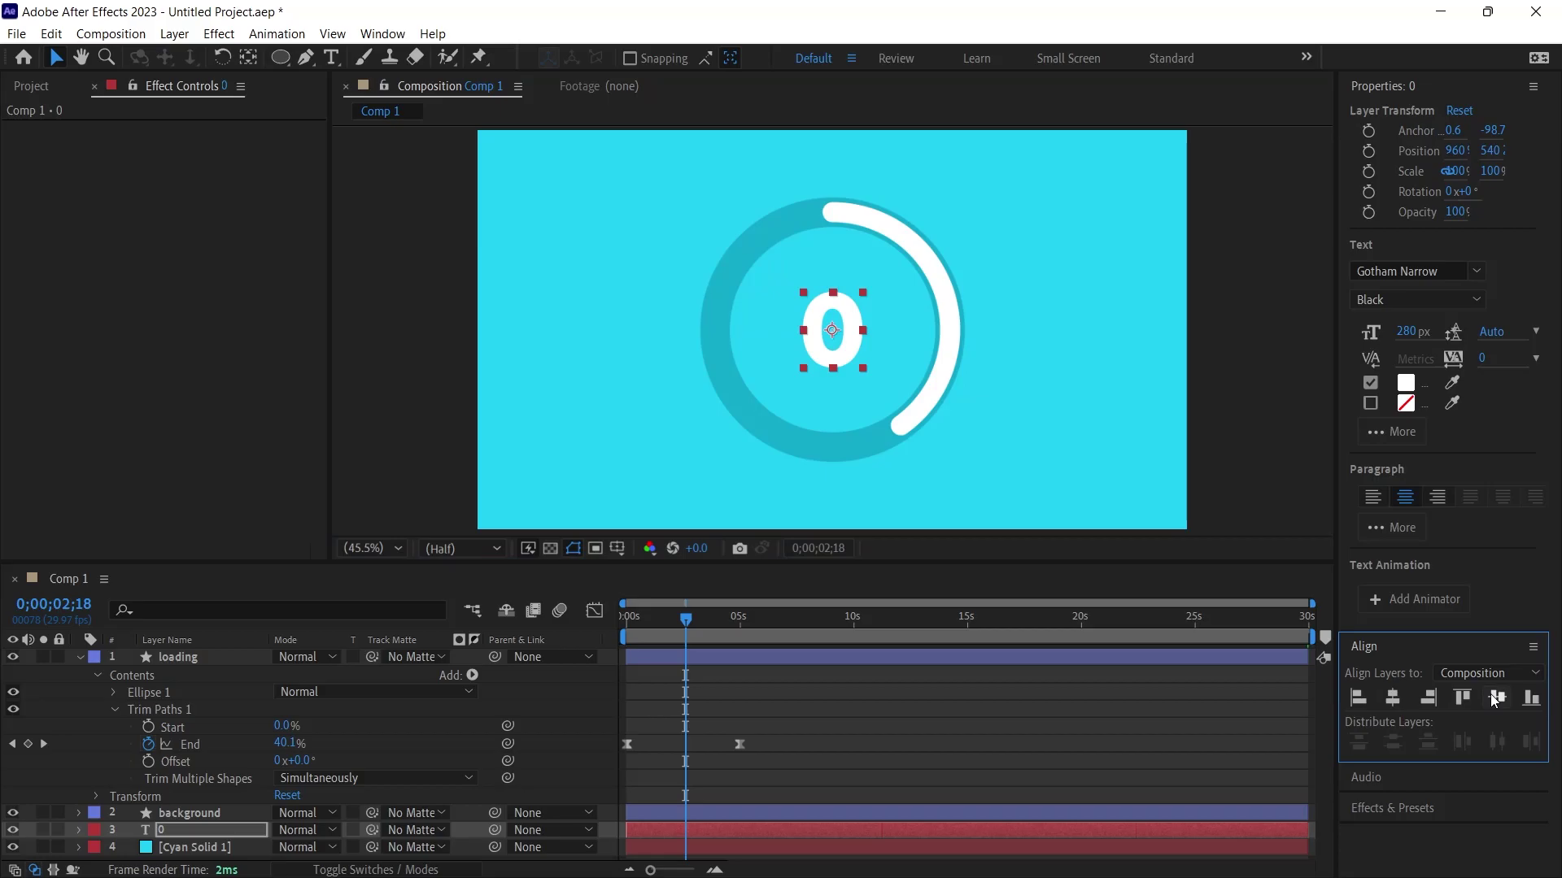
pyautogui.click(842, 354)
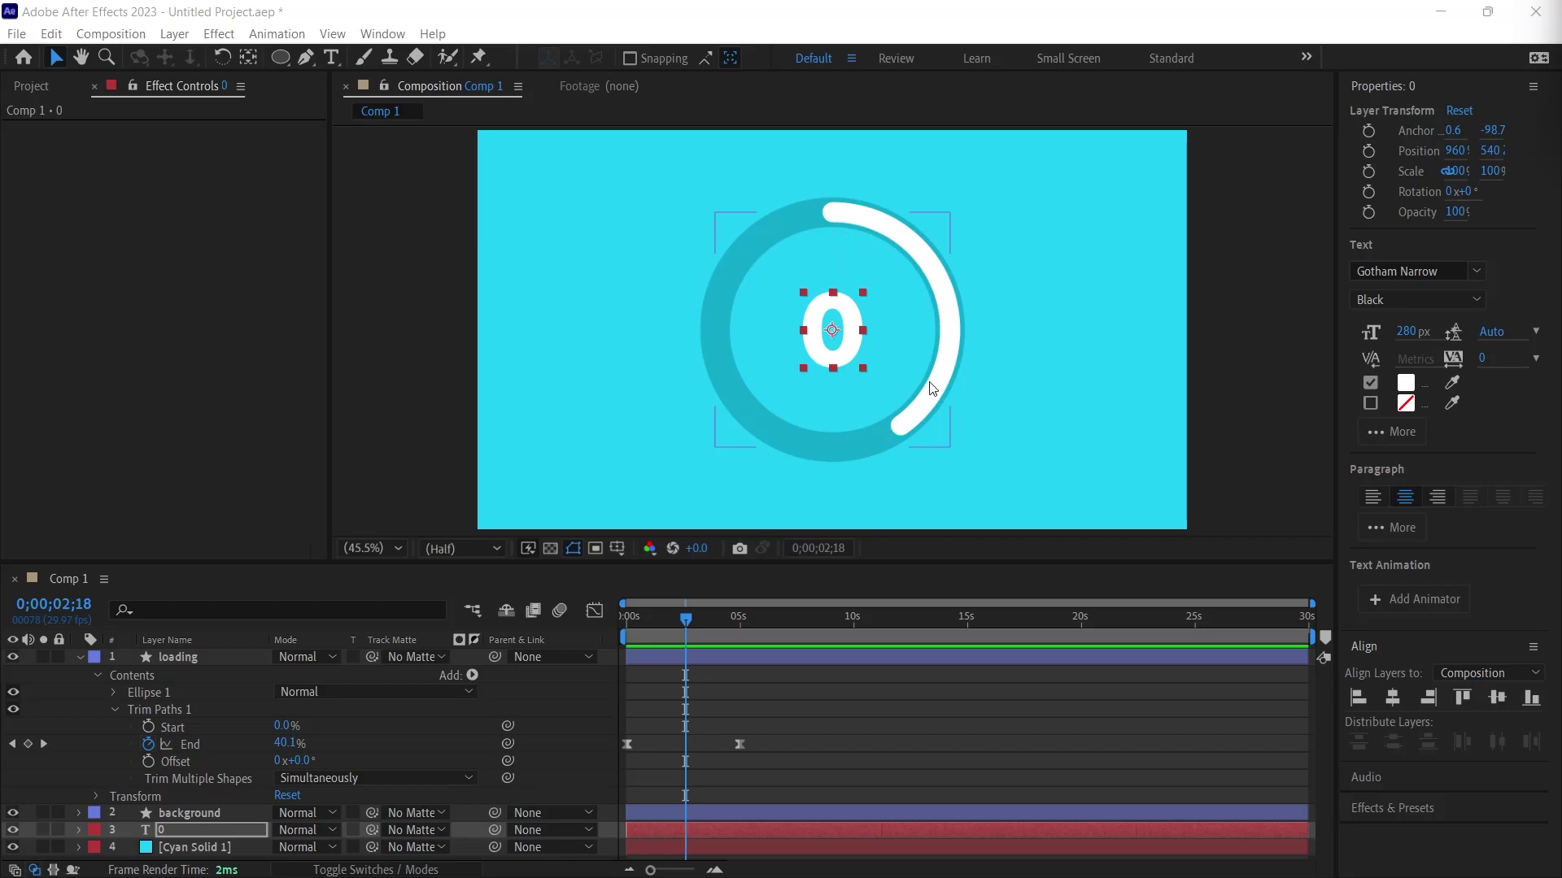
# Move the 0 text layer to the top of the layer stack.
pyautogui.click(1380, 86)
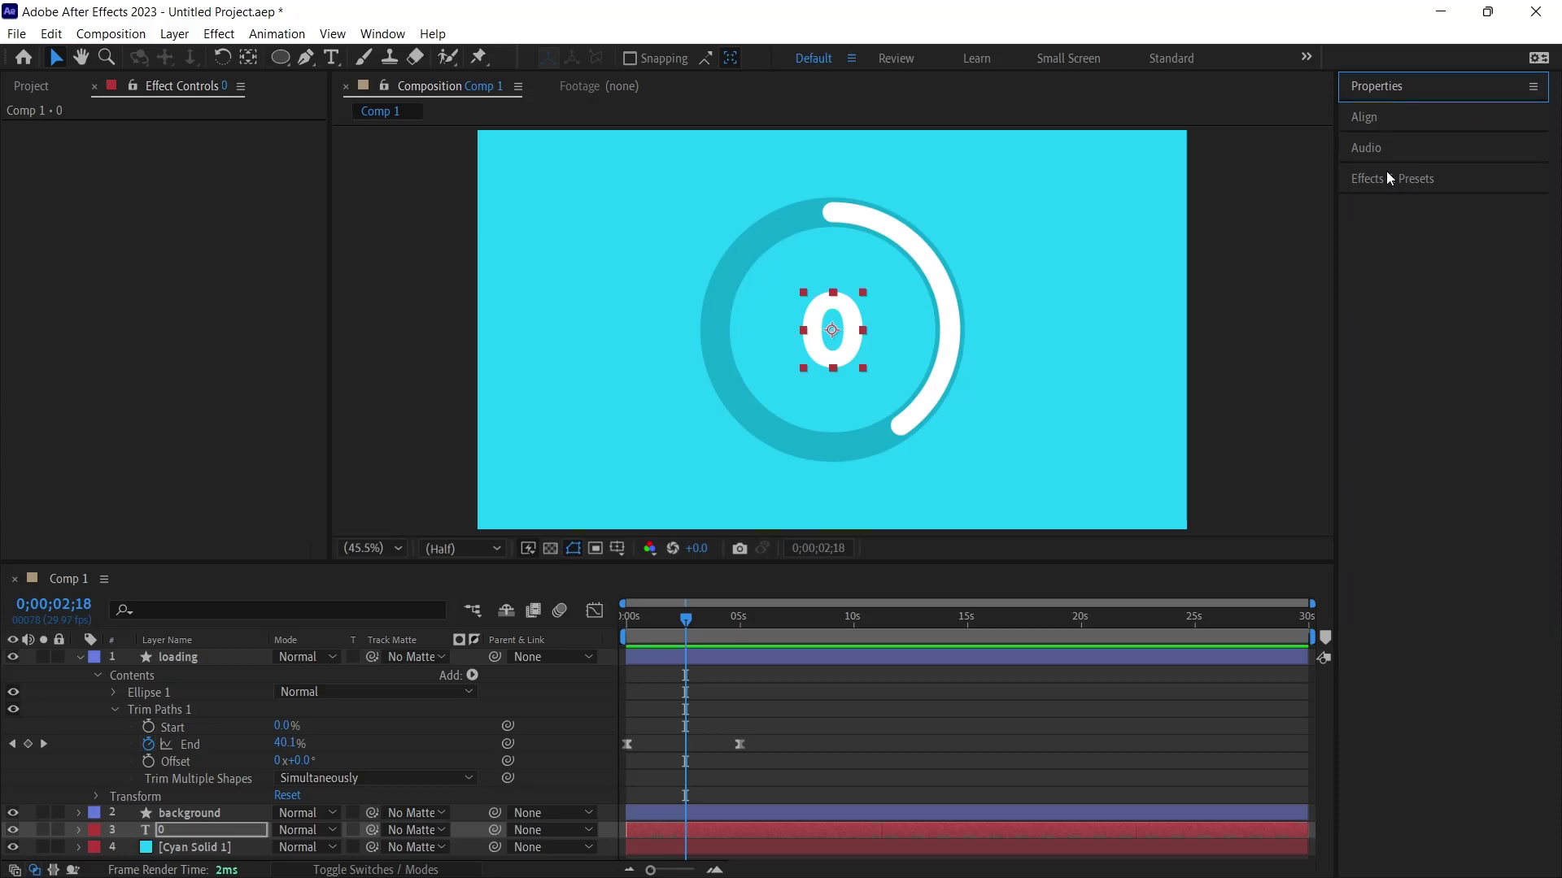
pyautogui.click(1386, 173)
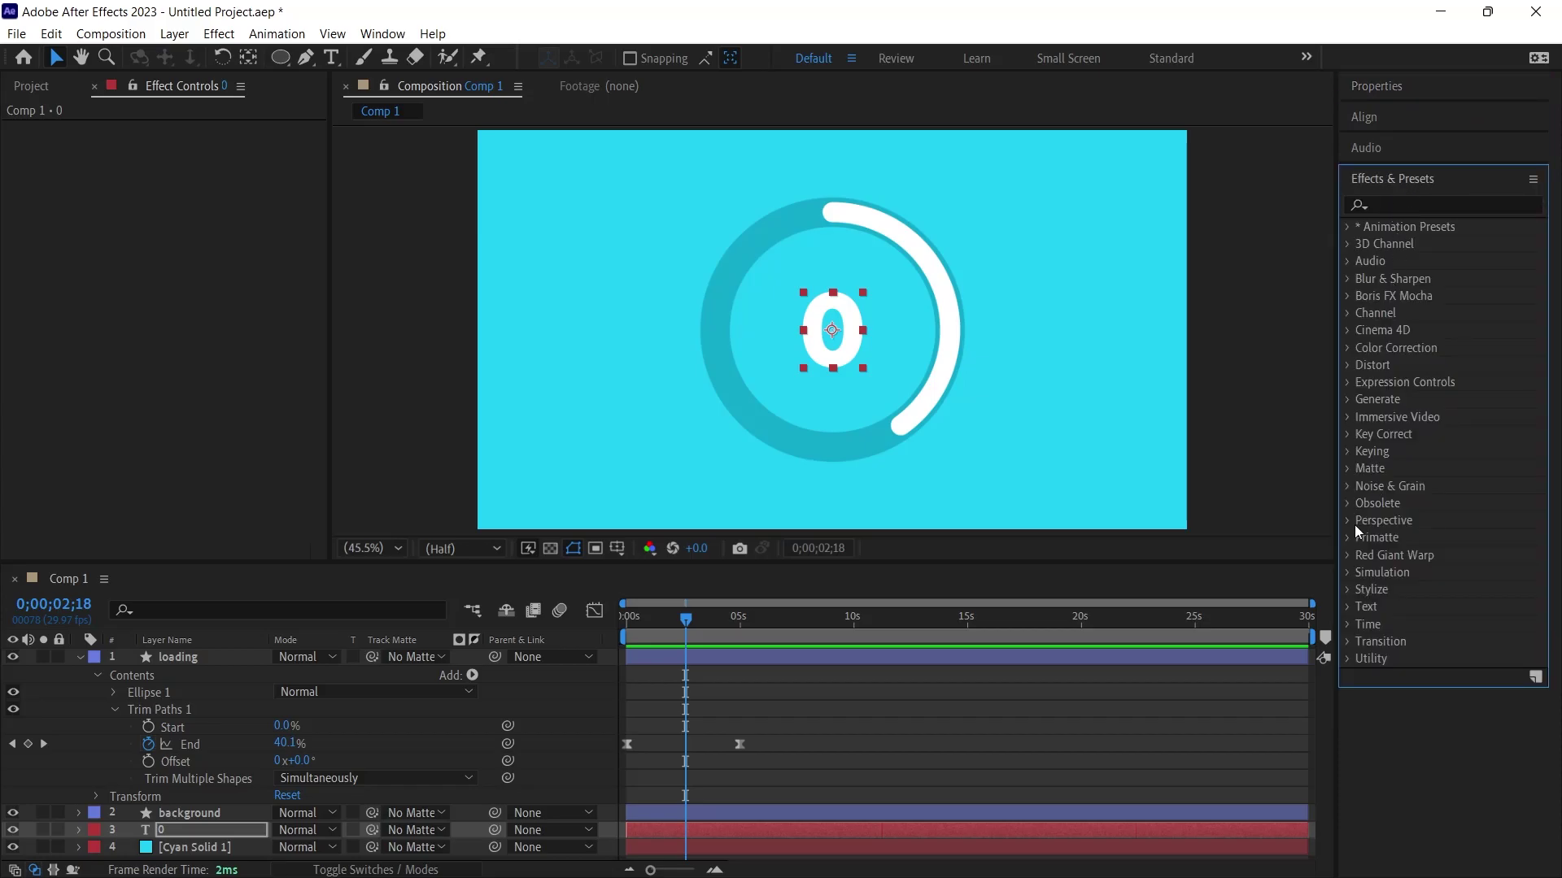
pyautogui.click(379, 33)
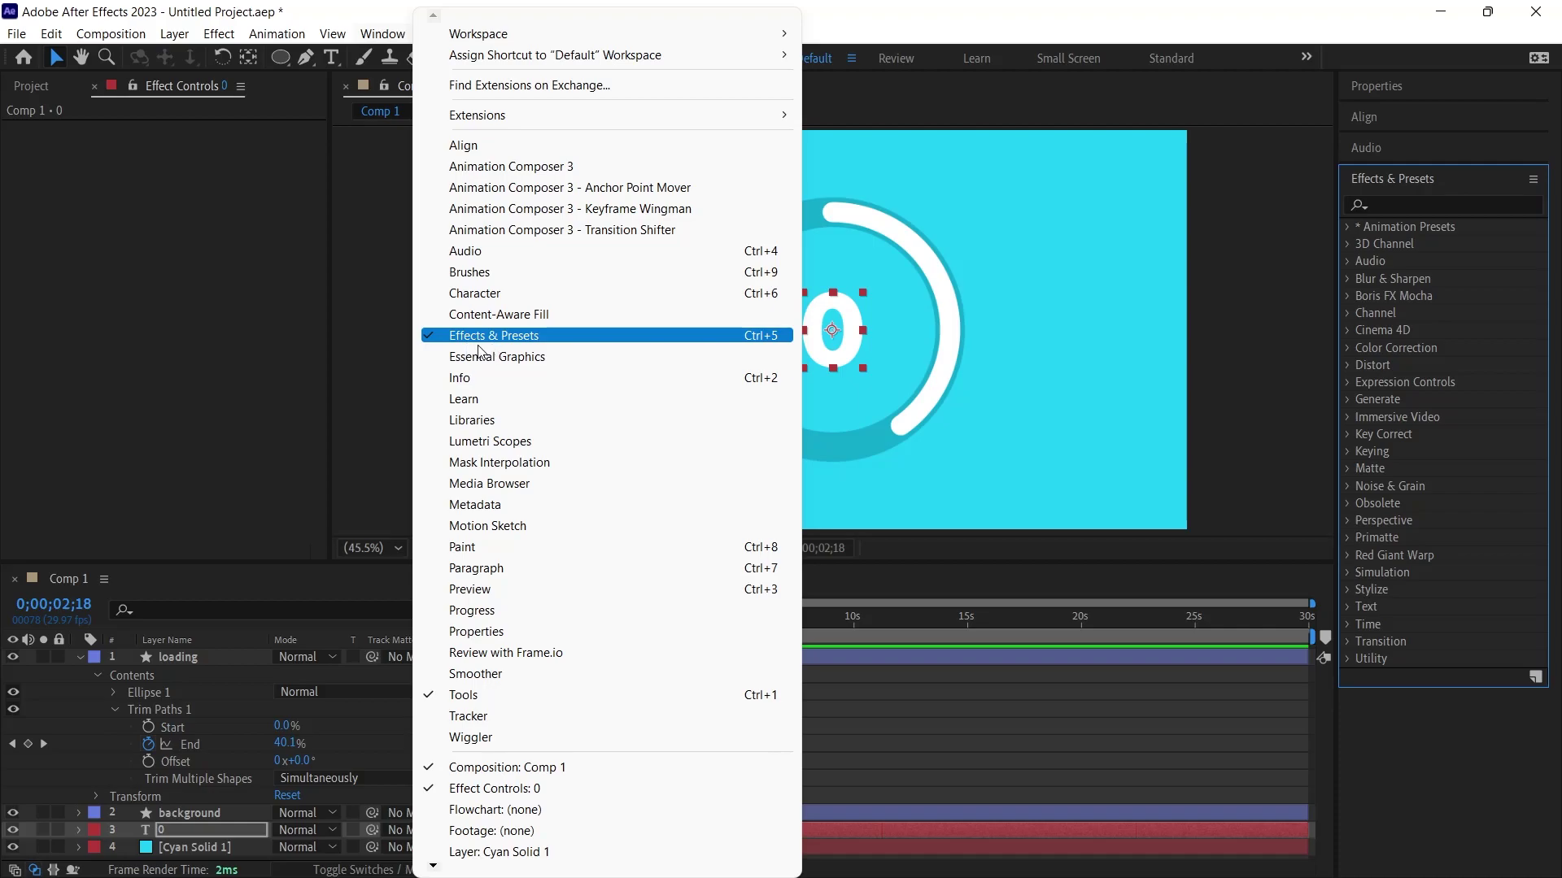
pyautogui.click(1411, 203)
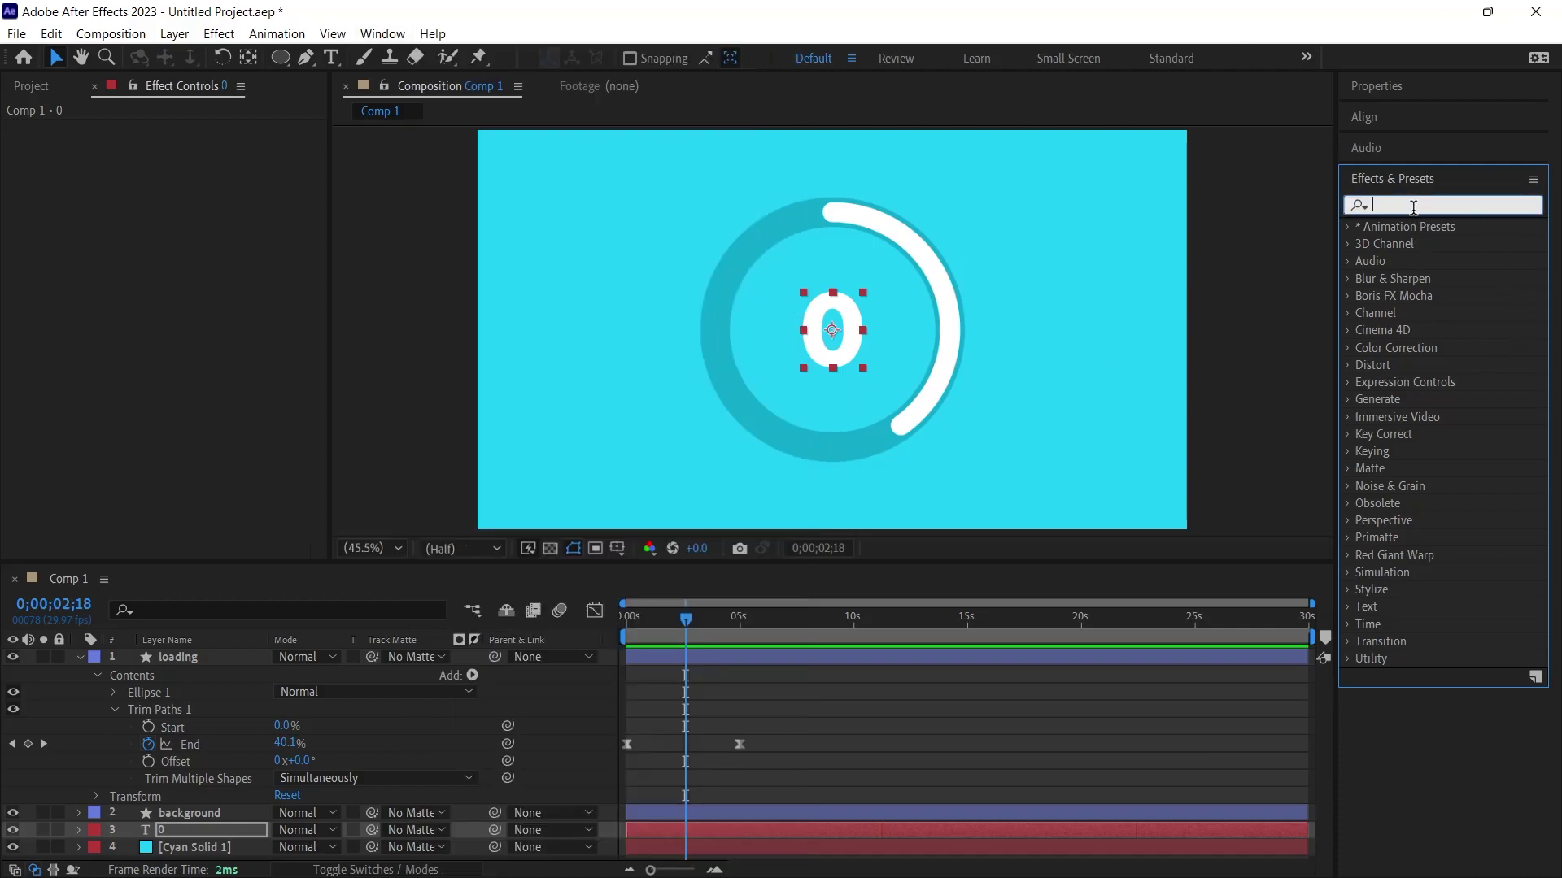
pyautogui.click(80, 656)
pyautogui.moveTo(179, 652); pyautogui.dragTo(180, 654)
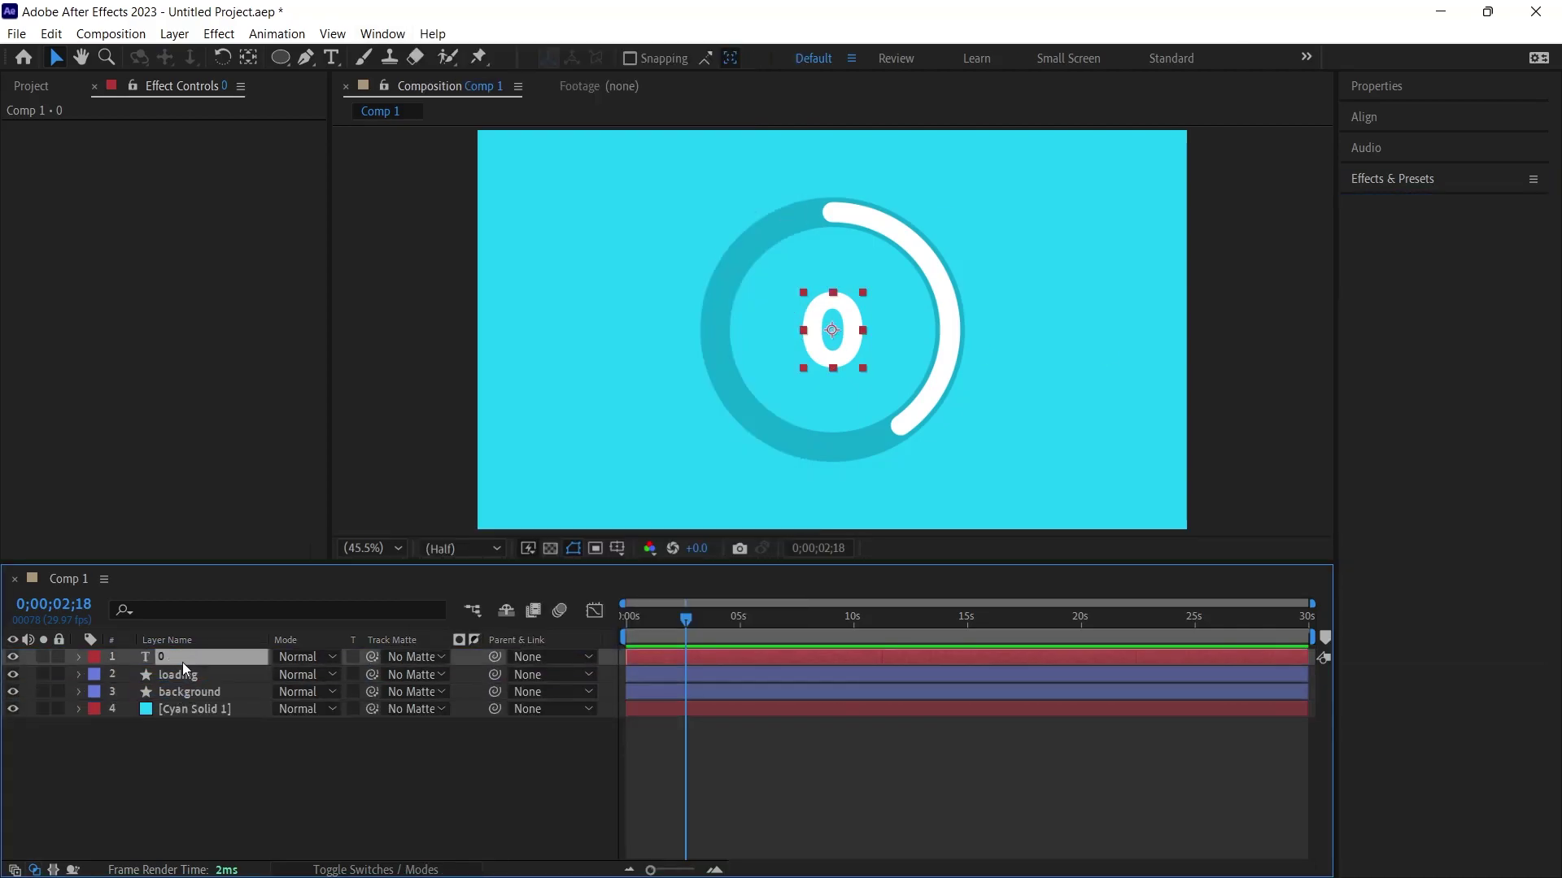
# Search Effects & Presets for 'slider' and apply Slider Control to the 0 layer.
pyautogui.click(1391, 179)
pyautogui.click(1396, 203)
pyautogui.write('slider')
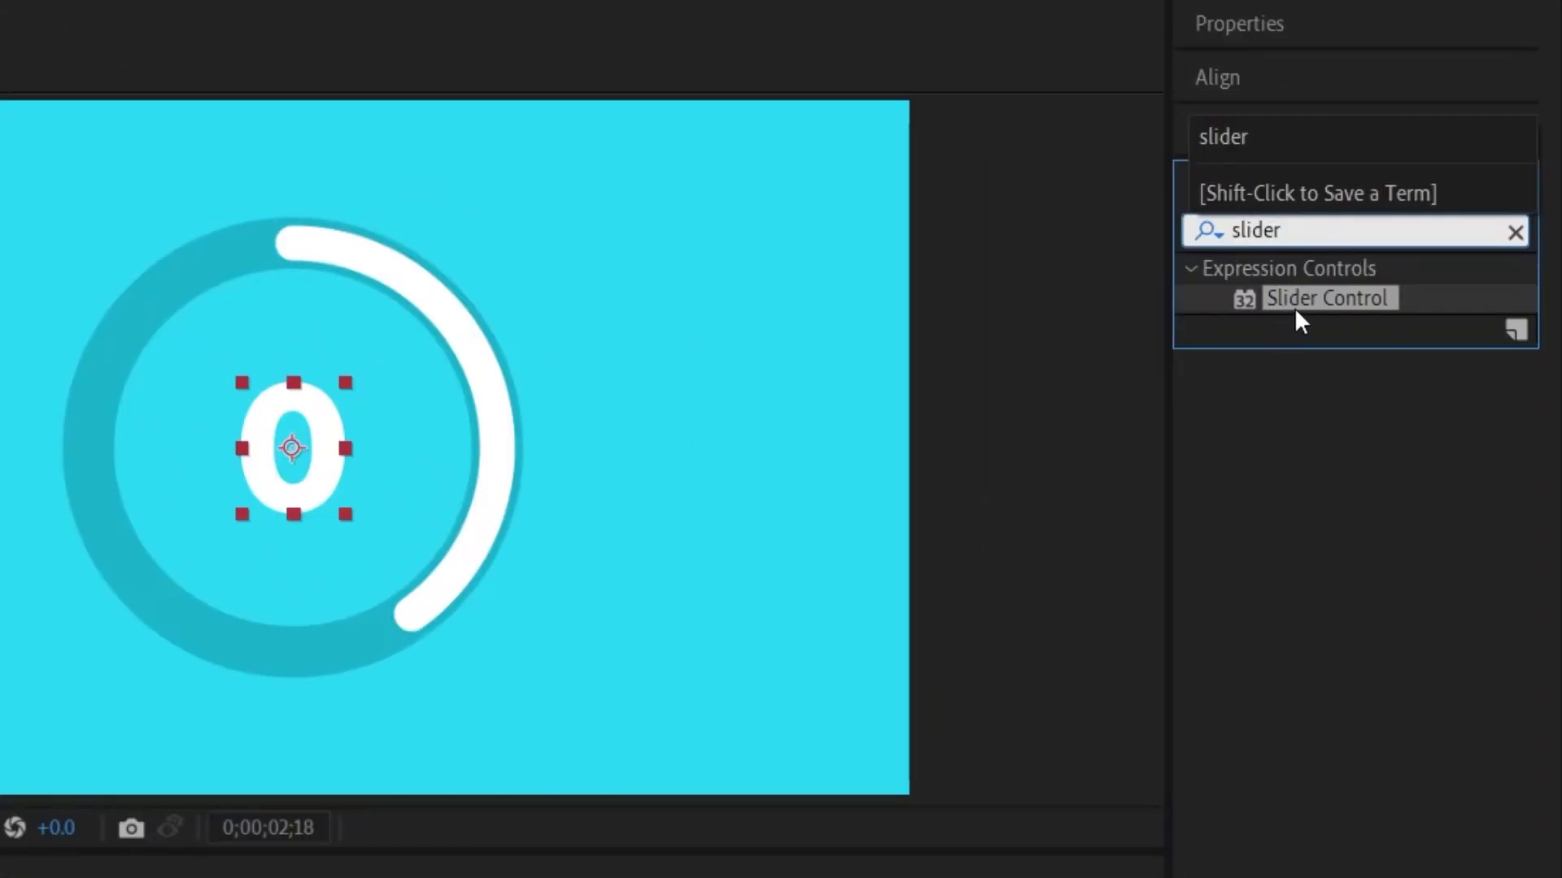
pyautogui.moveTo(1318, 300); pyautogui.dragTo(0, 877)
pyautogui.moveTo(349, 423); pyautogui.dragTo(373, 418)
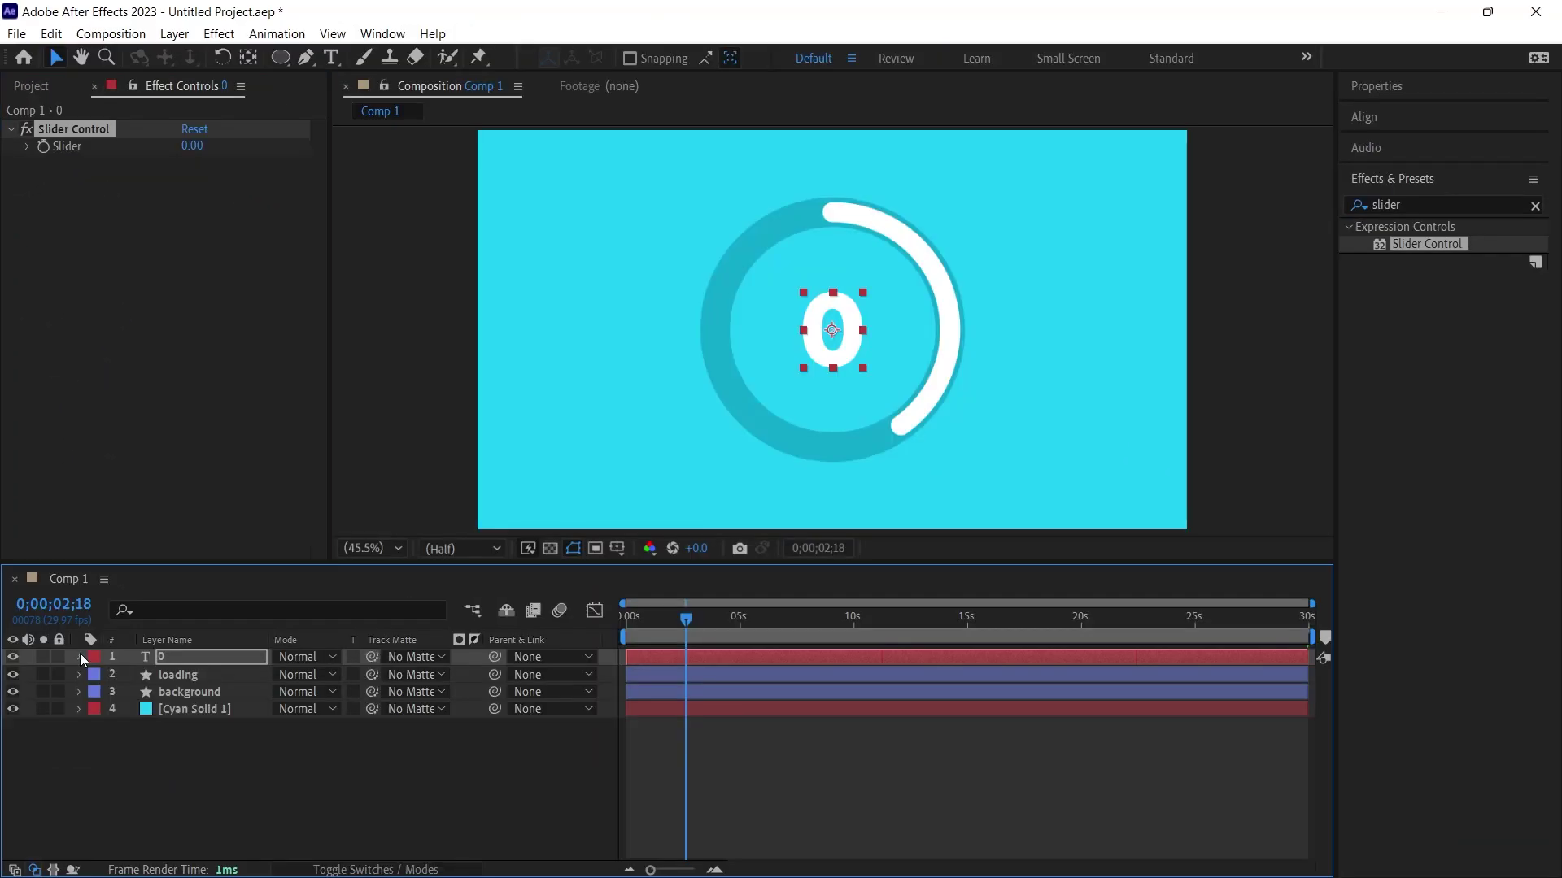
pyautogui.click(79, 658)
# Link Source Text to effect("Slider Control")("Slider") and test it so the ring shows 30.
pyautogui.click(97, 676)
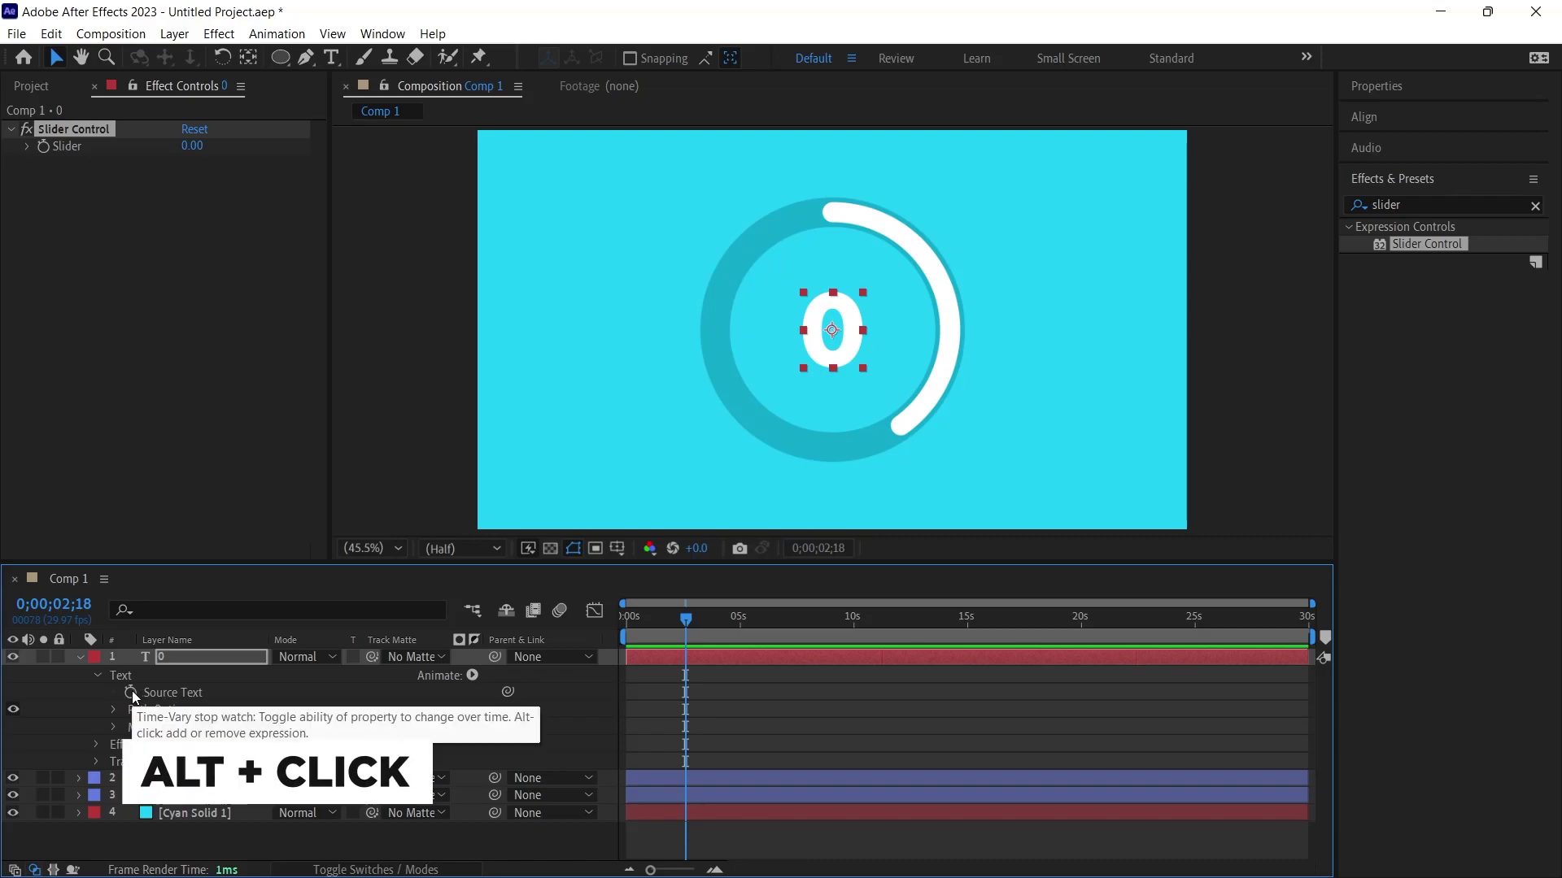
pyautogui.keyDown('alt'); pyautogui.click(132, 692); pyautogui.keyUp('alt')
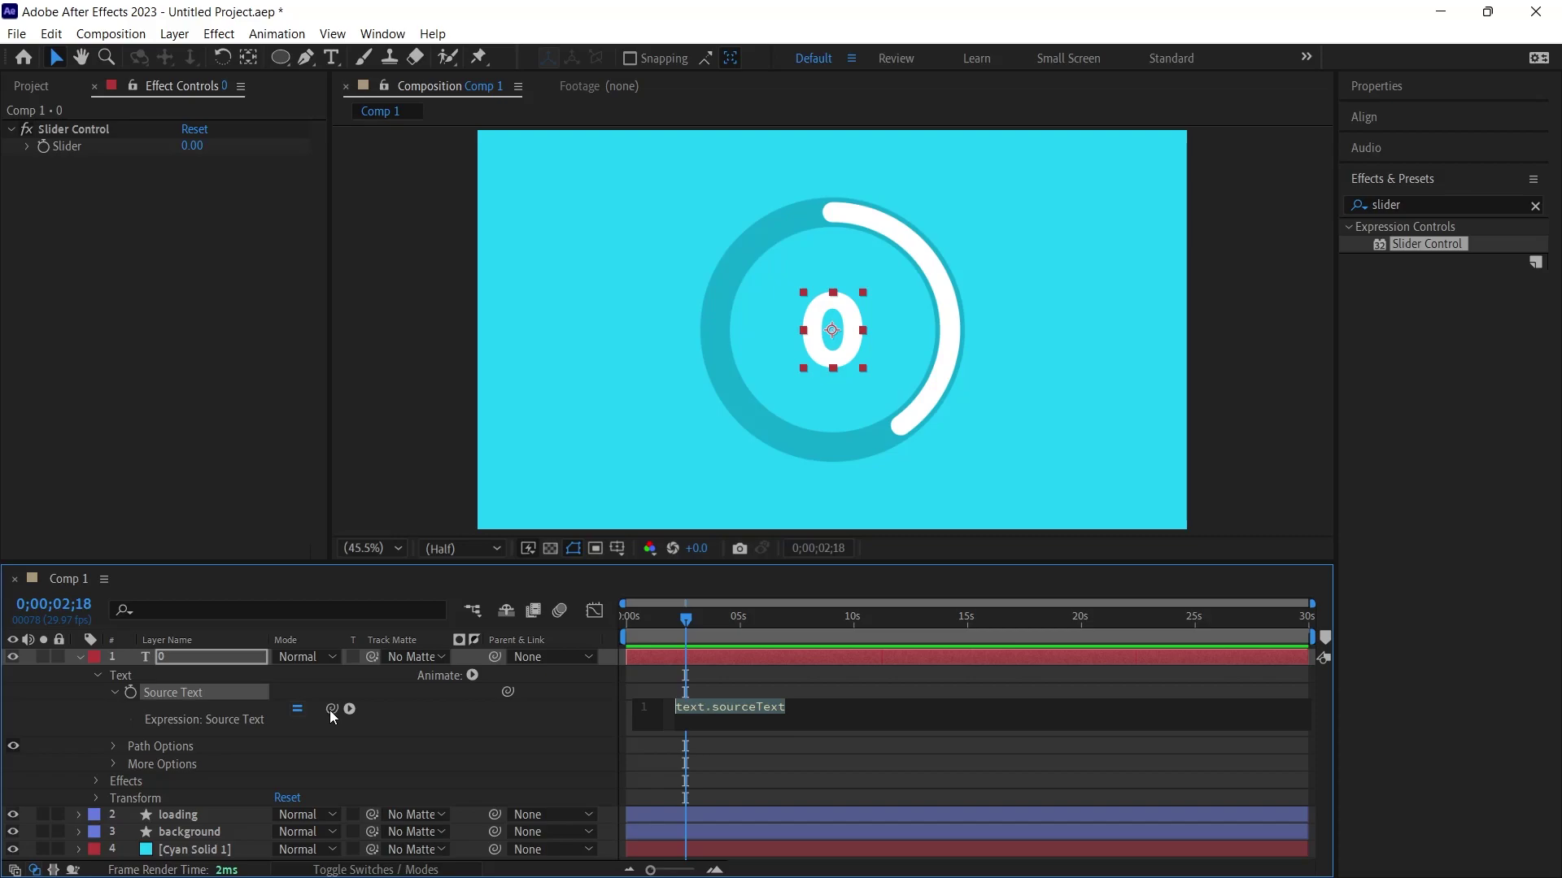
pyautogui.moveTo(331, 708); pyautogui.dragTo(76, 149)
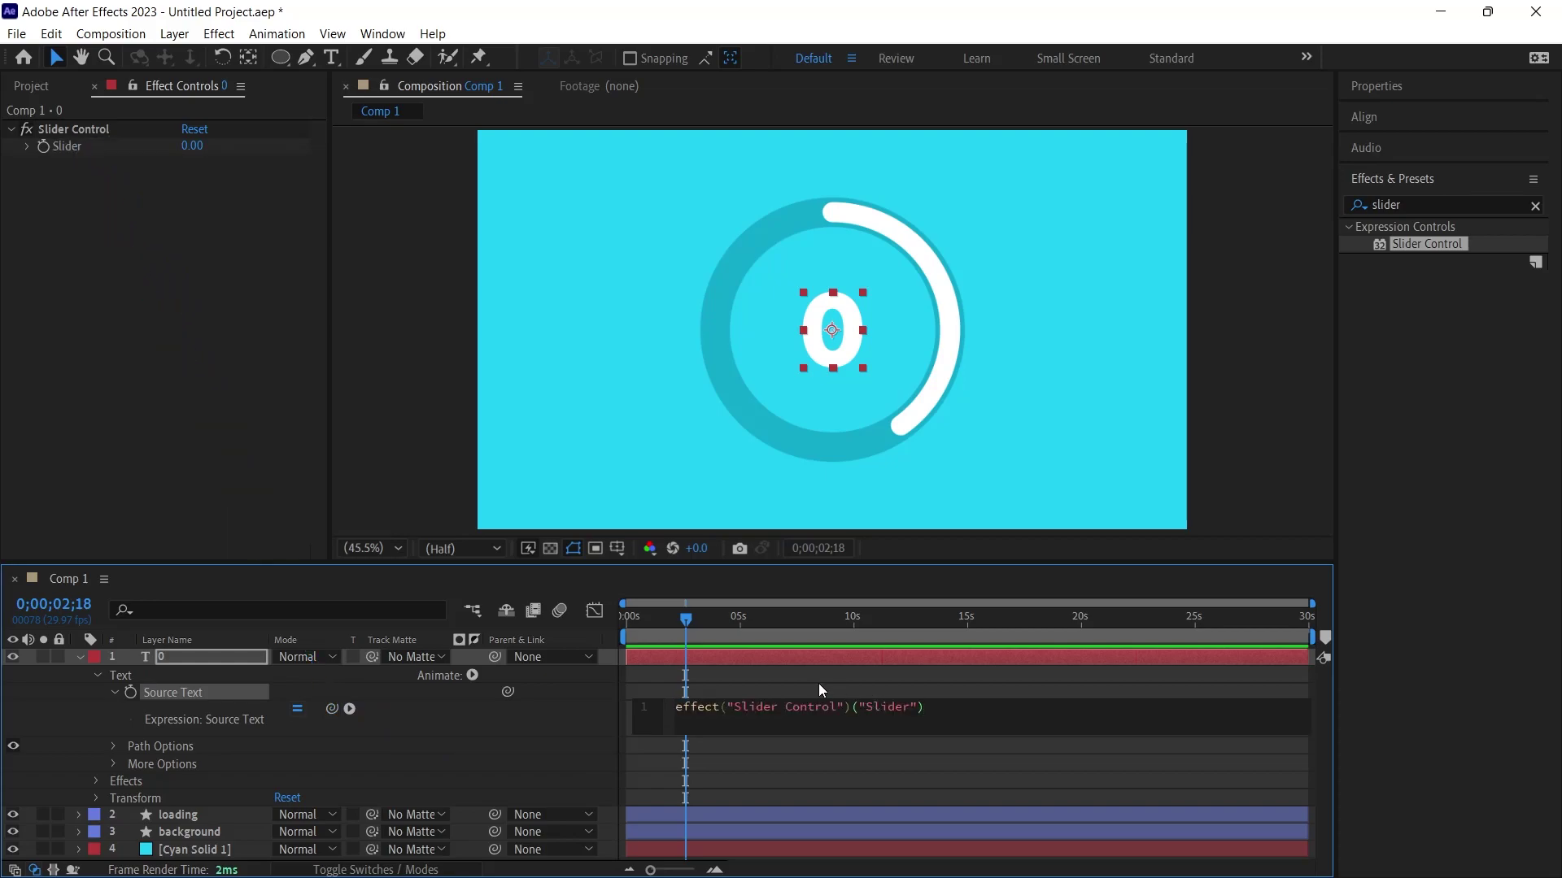
pyautogui.moveTo(195, 146)
pyautogui.mouseDown()
pyautogui.moveTo(239, 144)
pyautogui.moveTo(207, 160)
pyautogui.moveTo(221, 154)
pyautogui.mouseUp()
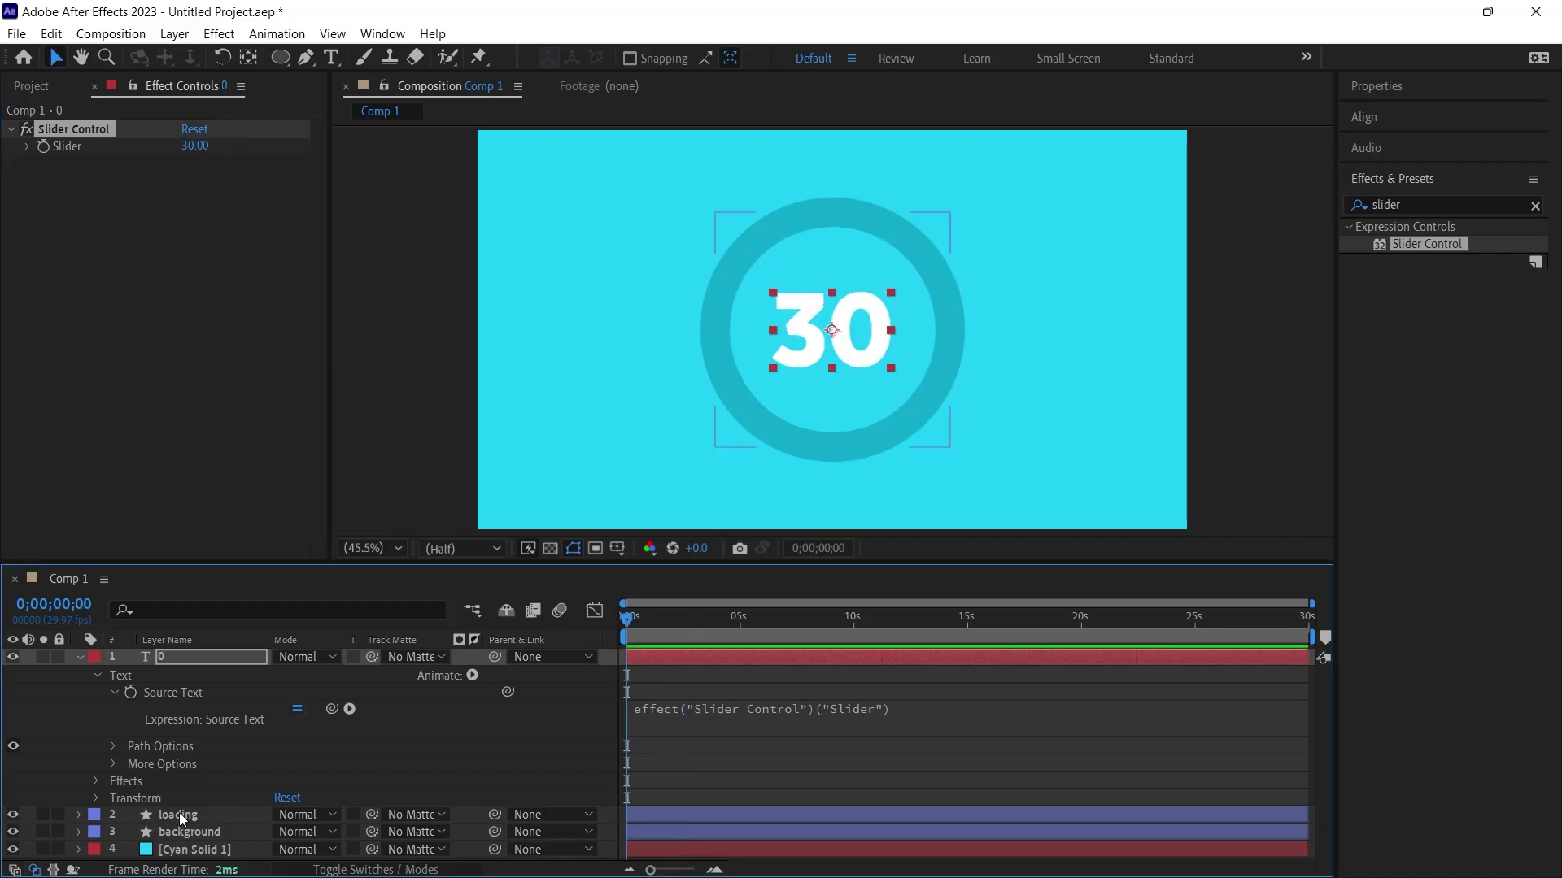
# Keyframe the Slider at 0 at the start and 75 at the ring's End keyframe.
pyautogui.click(180, 816)
pyautogui.press('u')
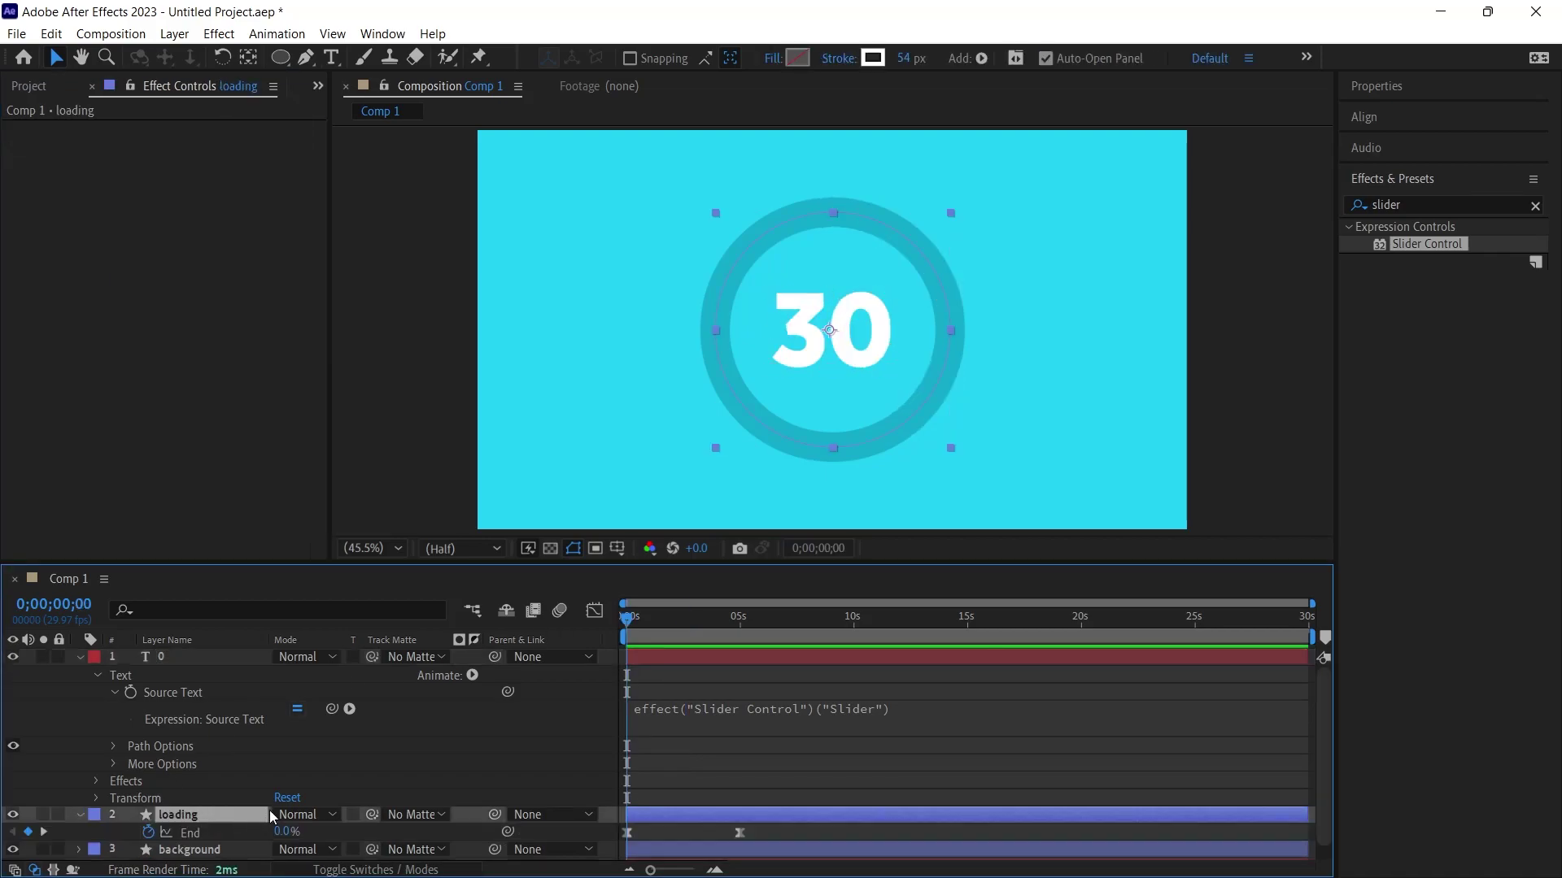
pyautogui.press('k')
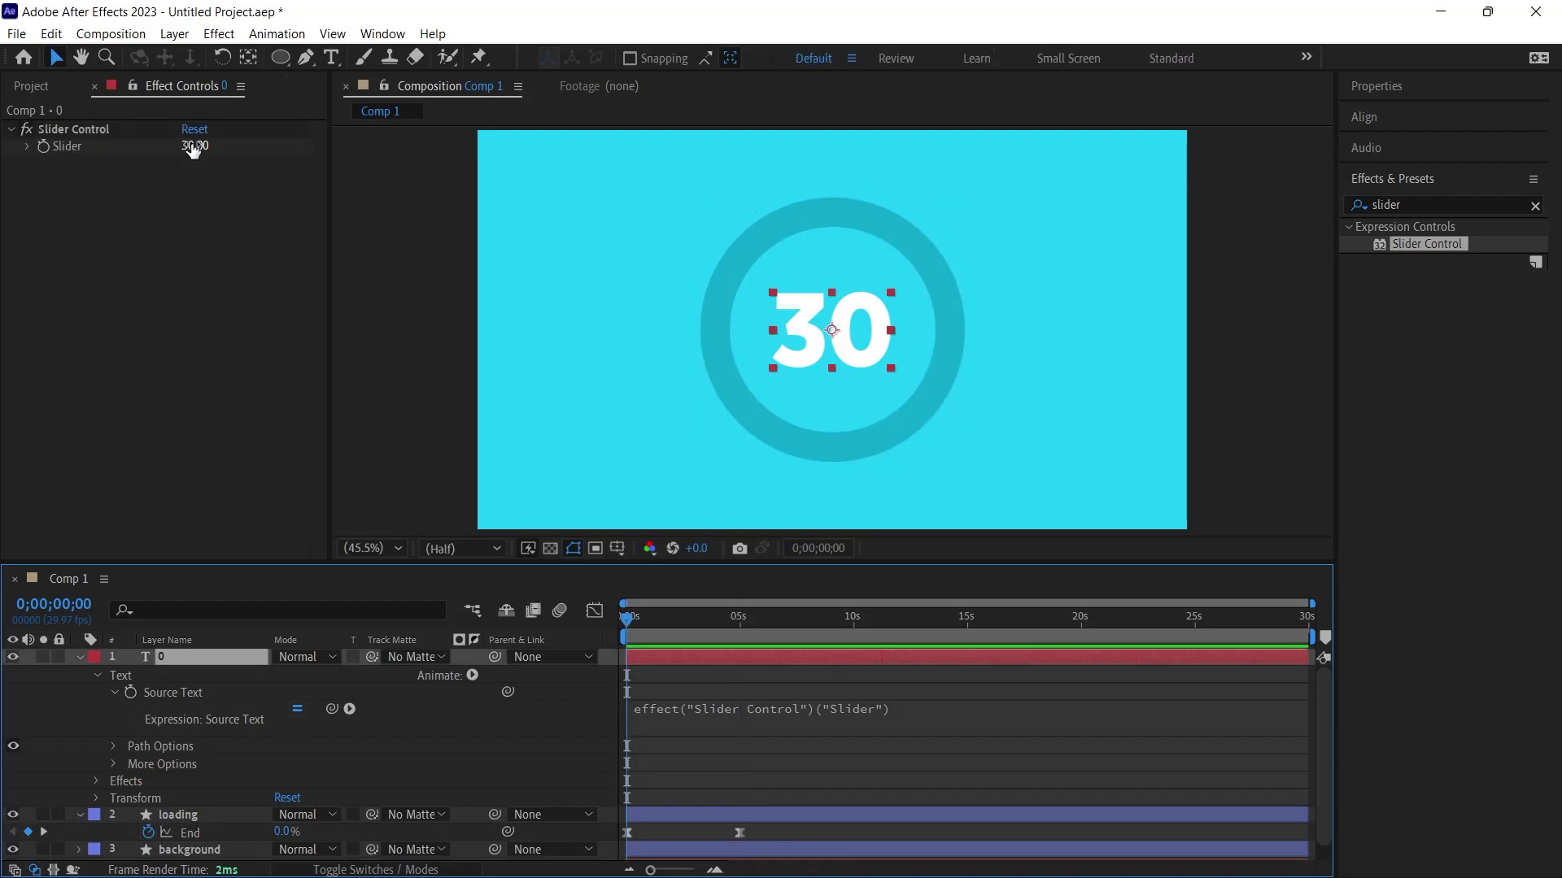
pyautogui.click(194, 146)
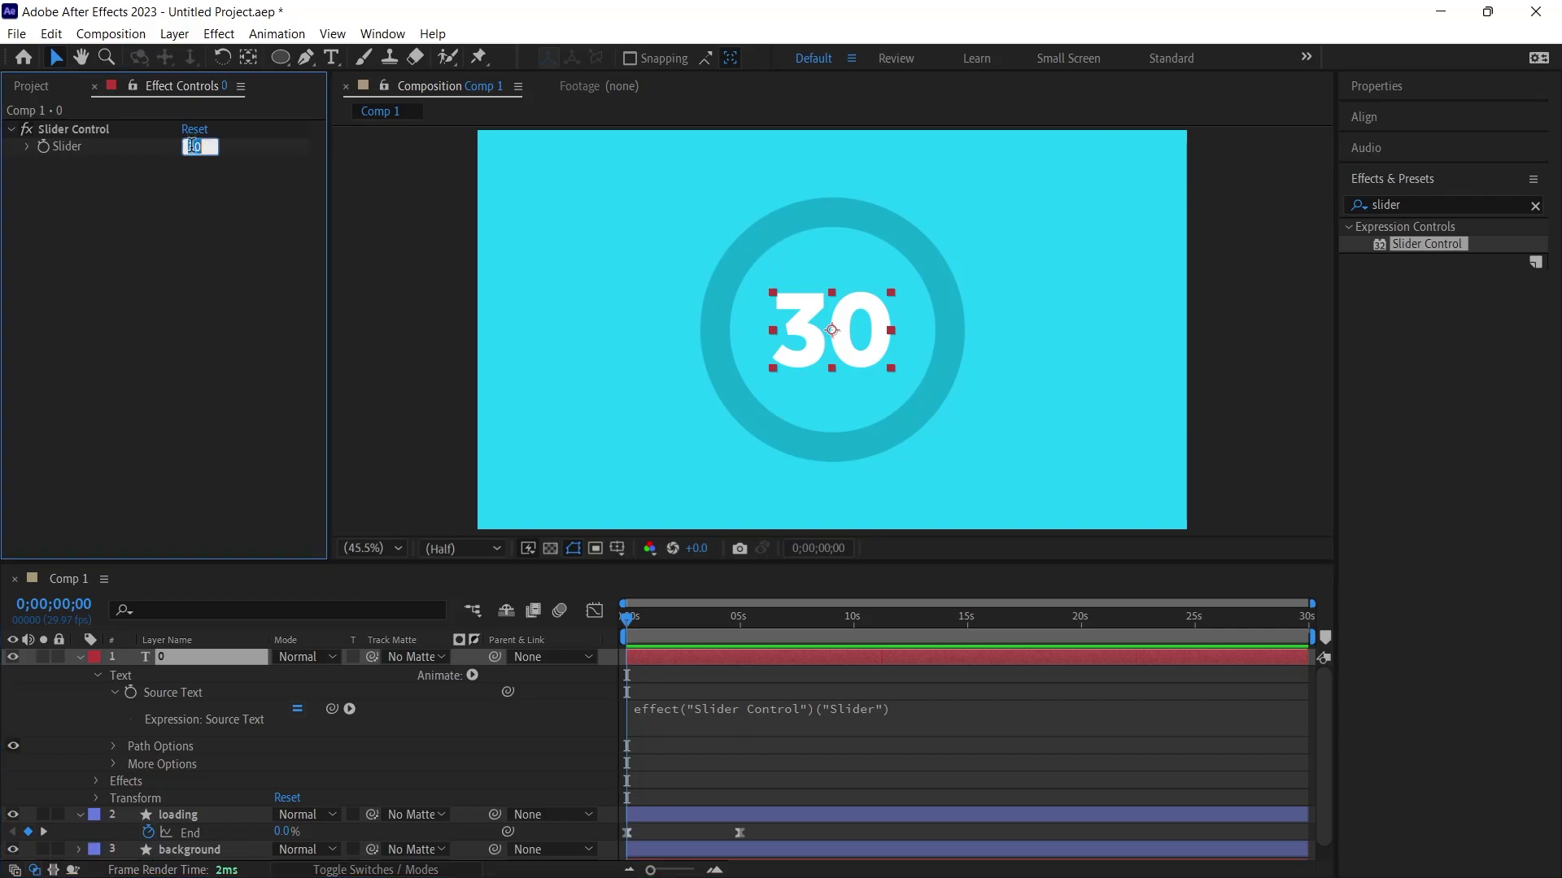
pyautogui.write('0')
pyautogui.press('Return')
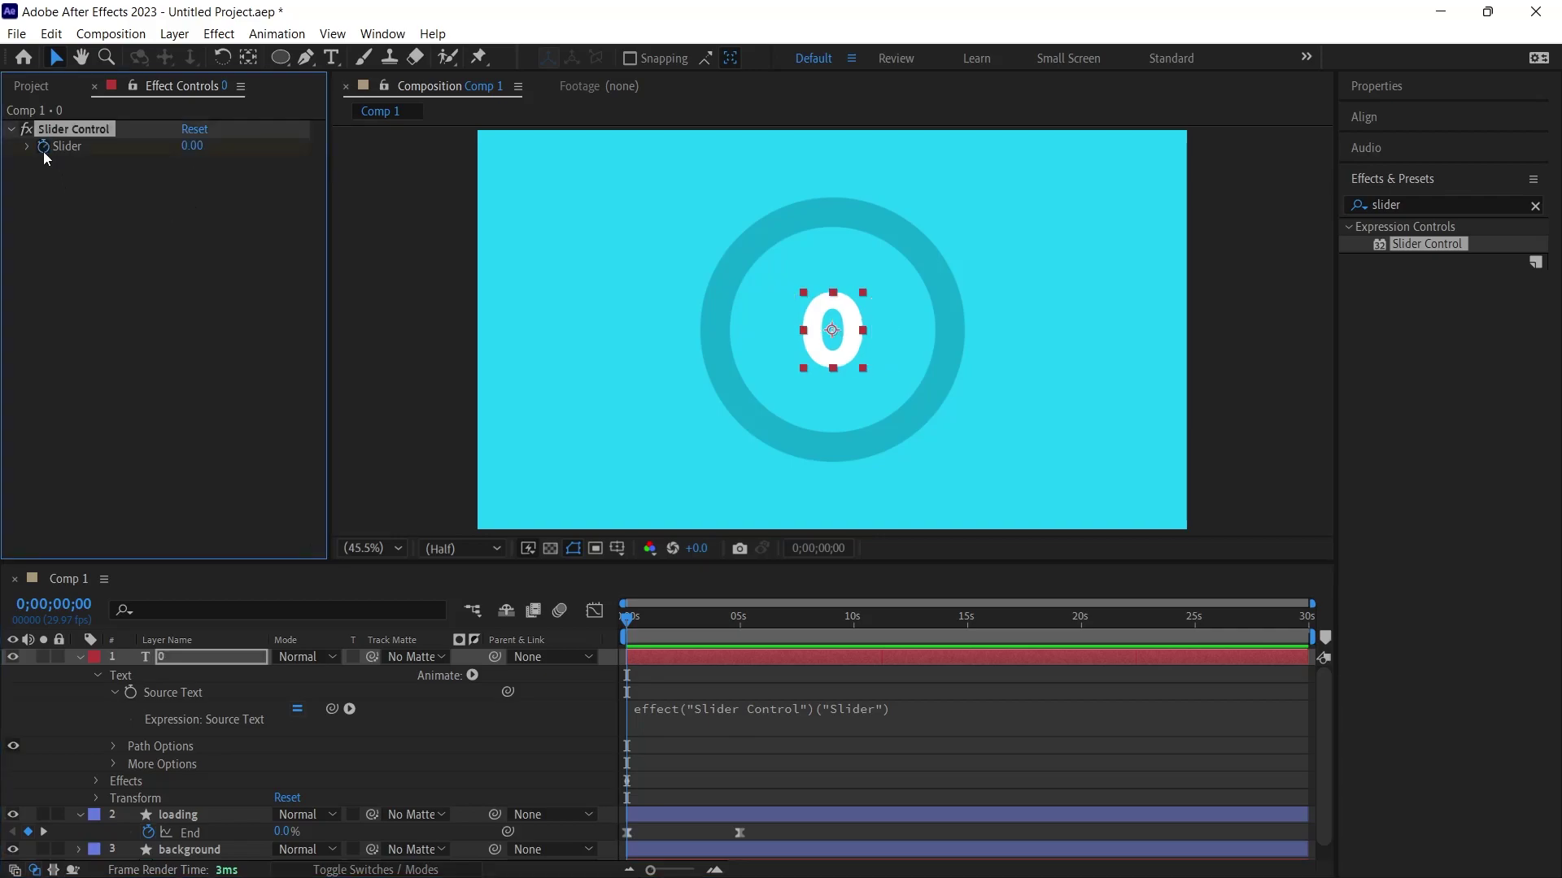
pyautogui.click(739, 617)
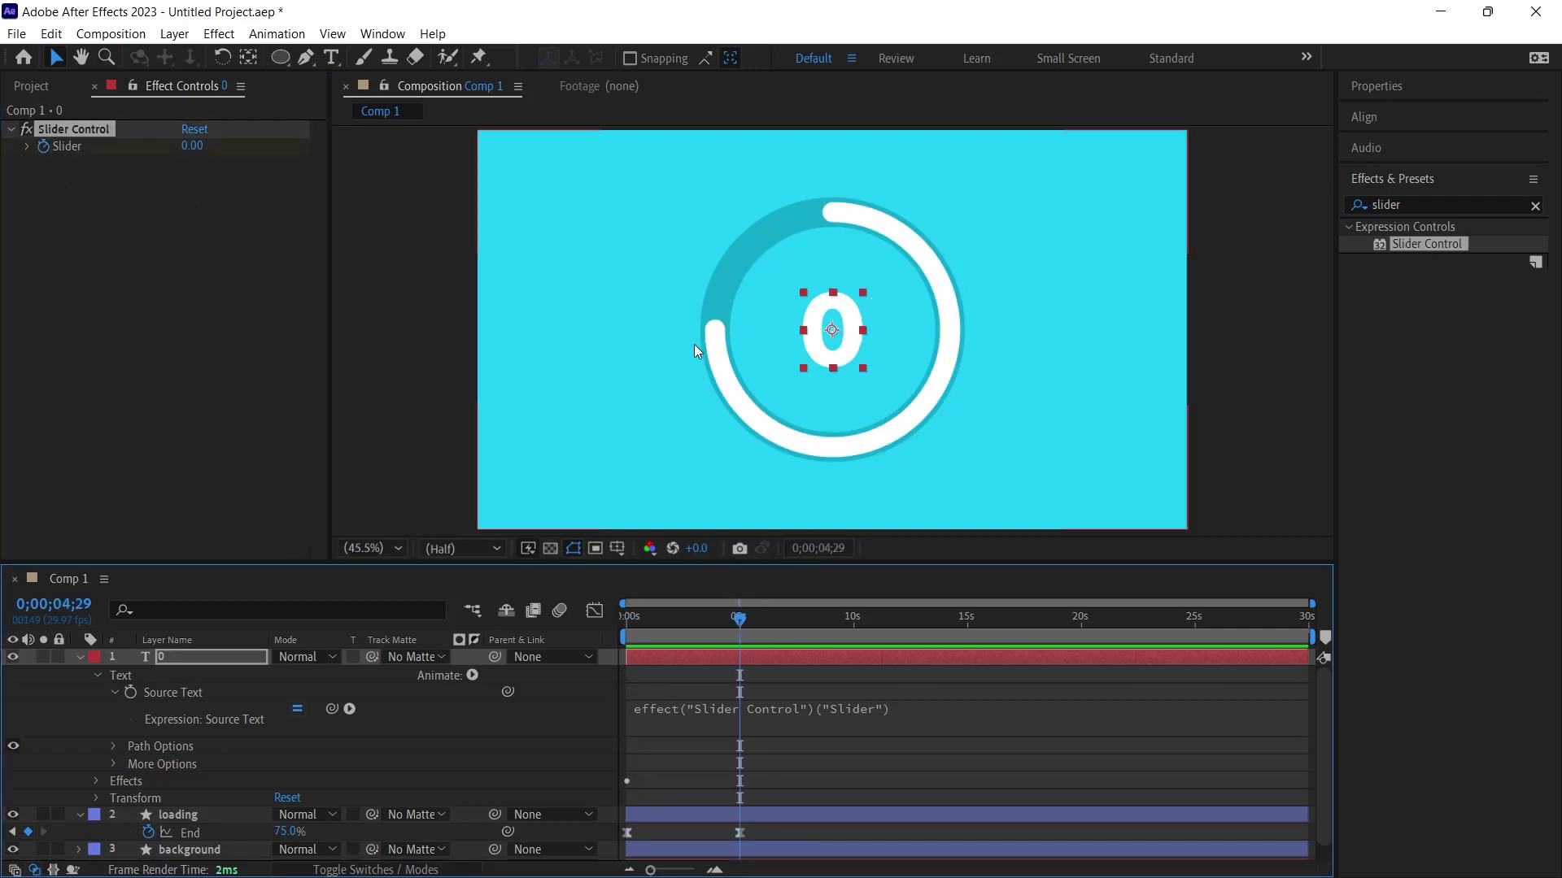
pyautogui.click(193, 147)
pyautogui.write('75')
pyautogui.press('Return')
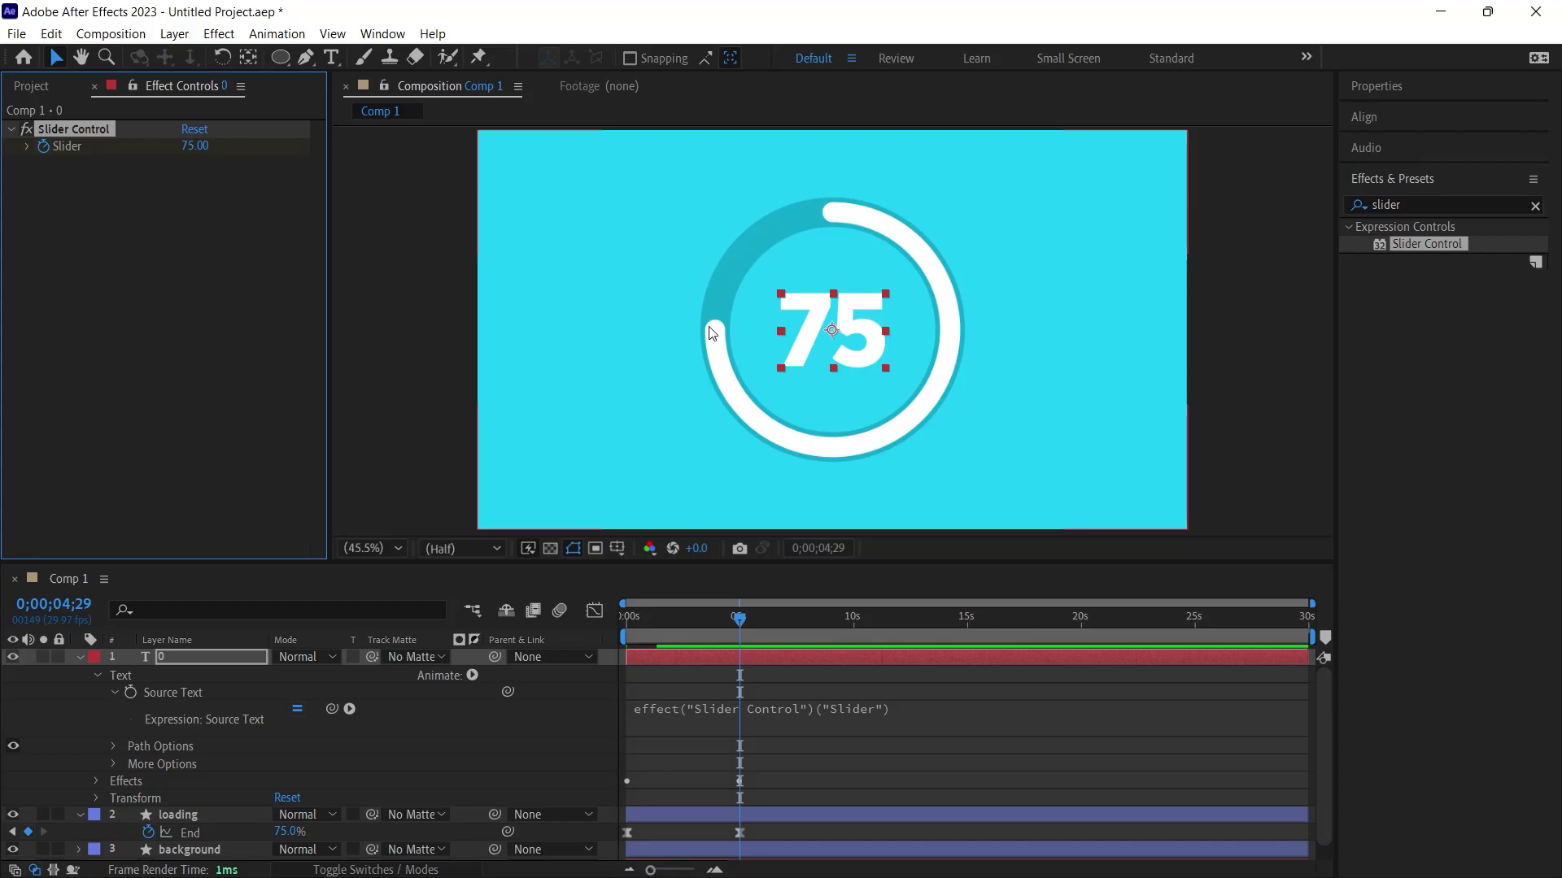
# Move the final Slider and End keyframes together to 15 seconds.
pyautogui.click(622, 774)
pyautogui.press('u')
pyautogui.moveTo(737, 693); pyautogui.dragTo(968, 732)
pyautogui.keyDown('shift'); pyautogui.click(739, 726); pyautogui.keyUp('shift')
pyautogui.moveTo(739, 620); pyautogui.dragTo(836, 621)
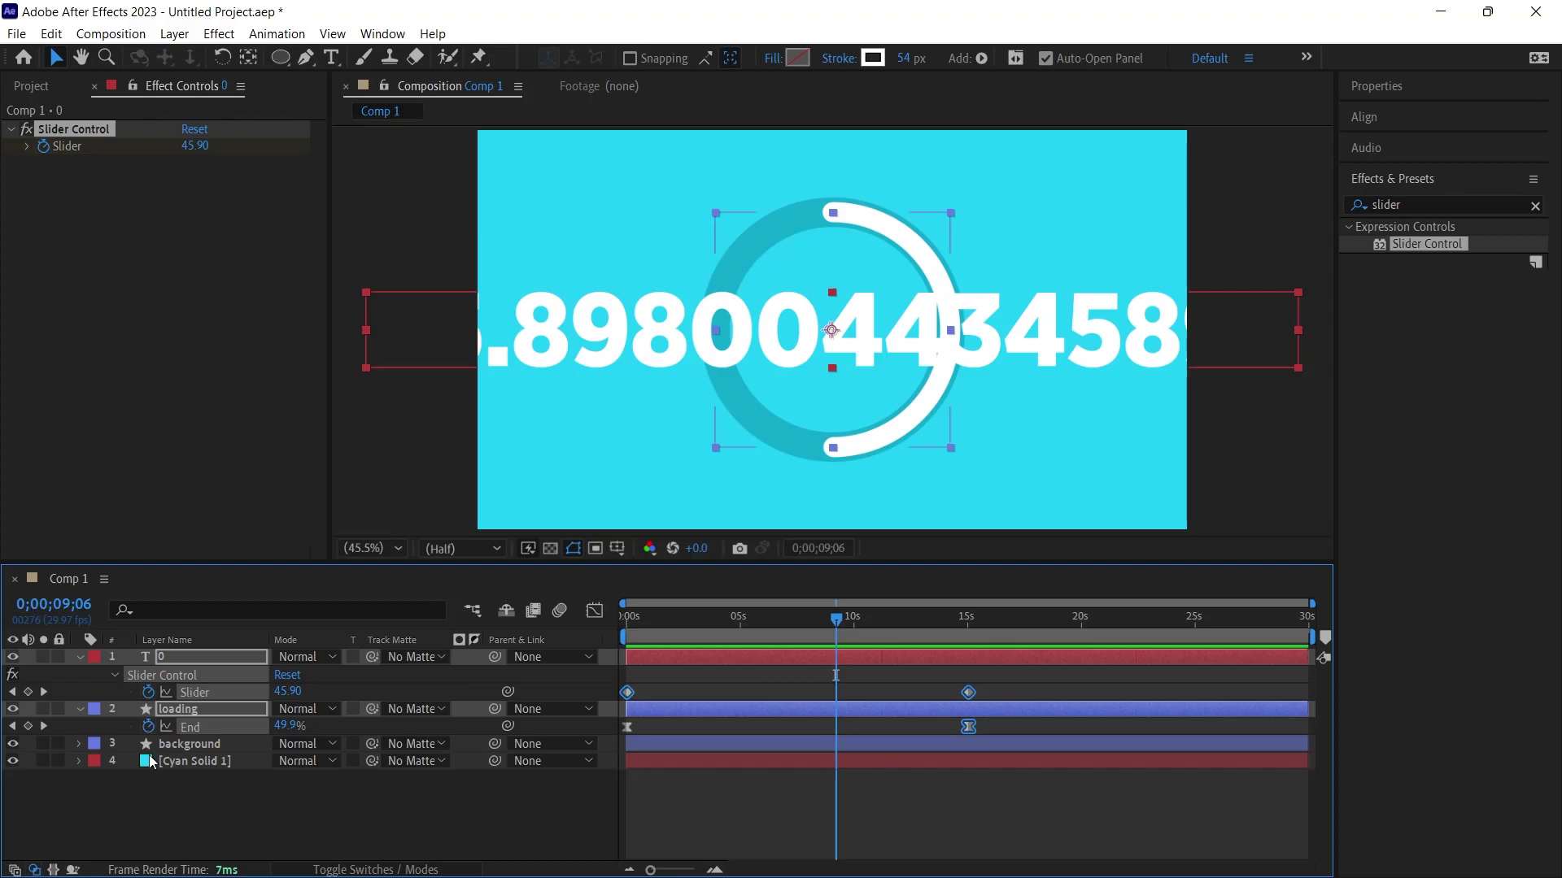
# Append .value.toFixed() + "%" to the Source Text expression so the counter reads 46%.
pyautogui.click(197, 660)
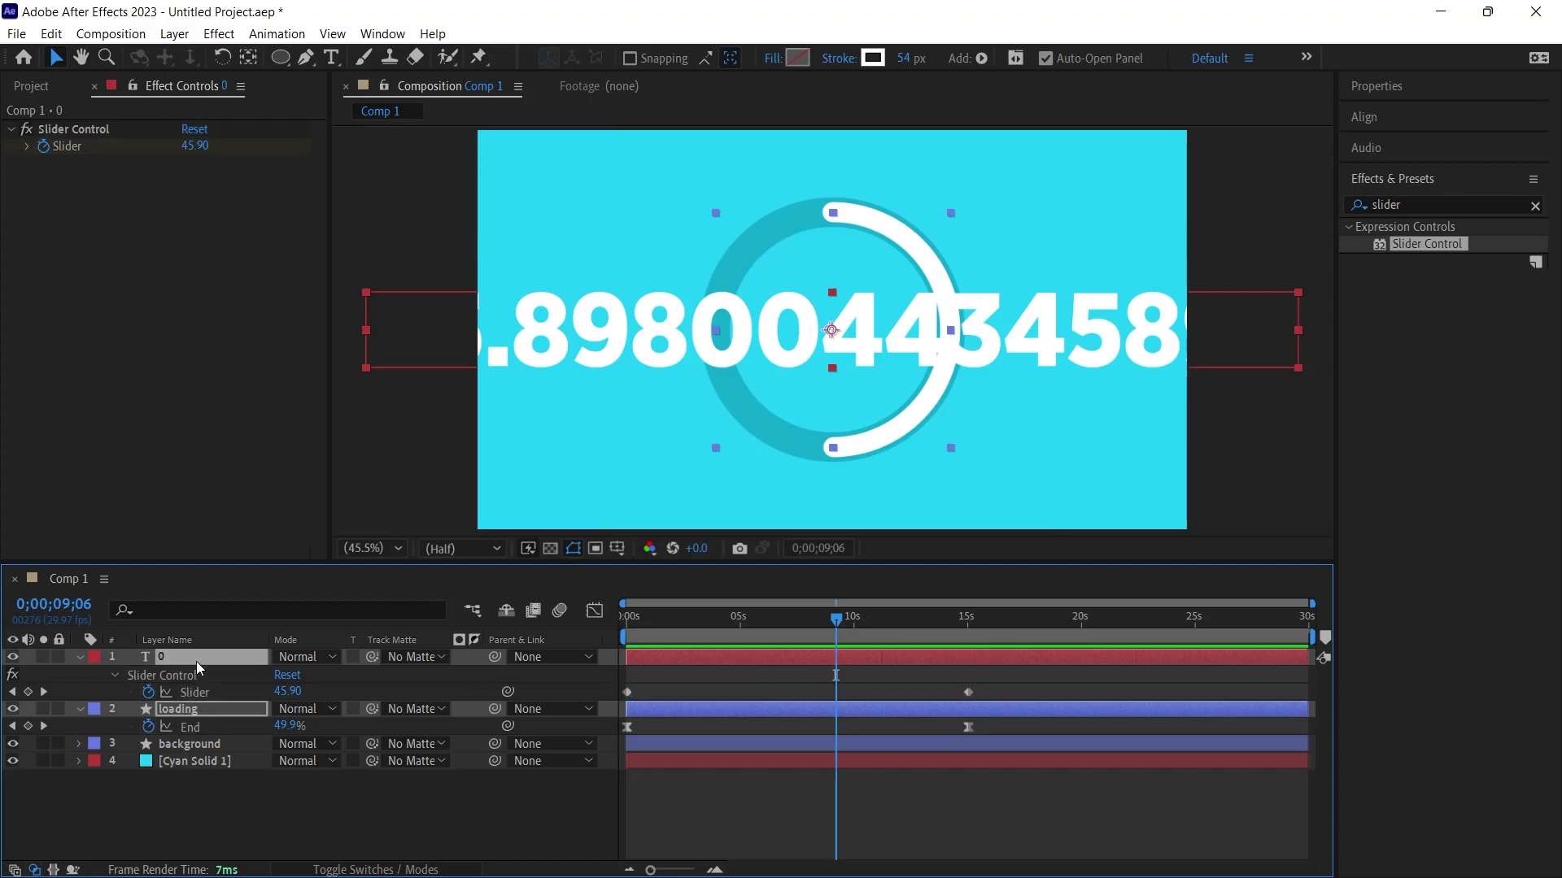
pyautogui.click(115, 675)
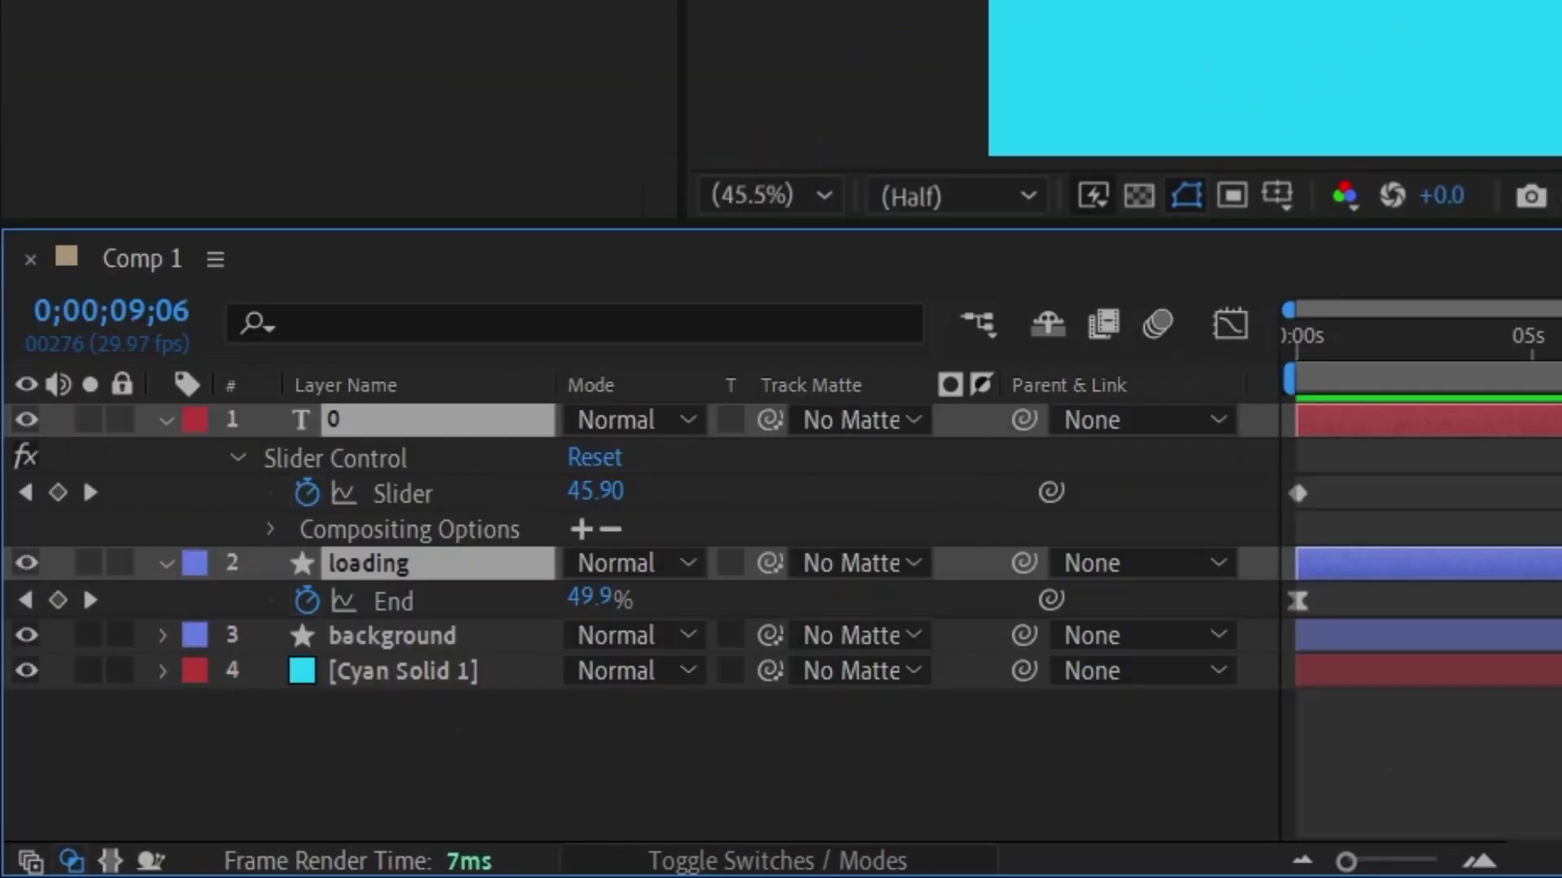
pyautogui.press('u')
pyautogui.press('u')
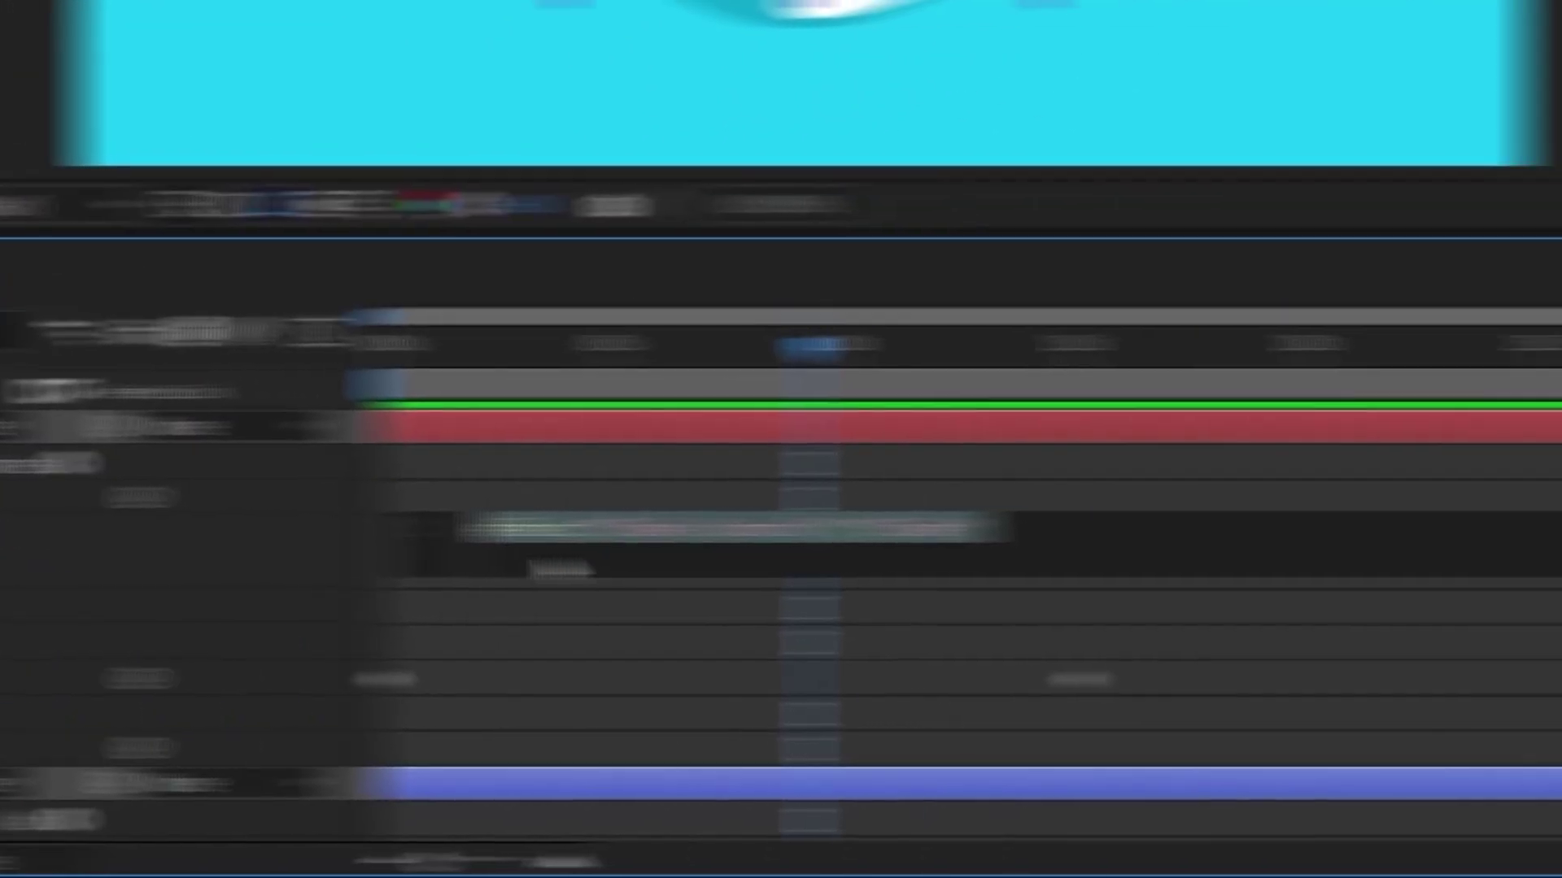
pyautogui.click(759, 569)
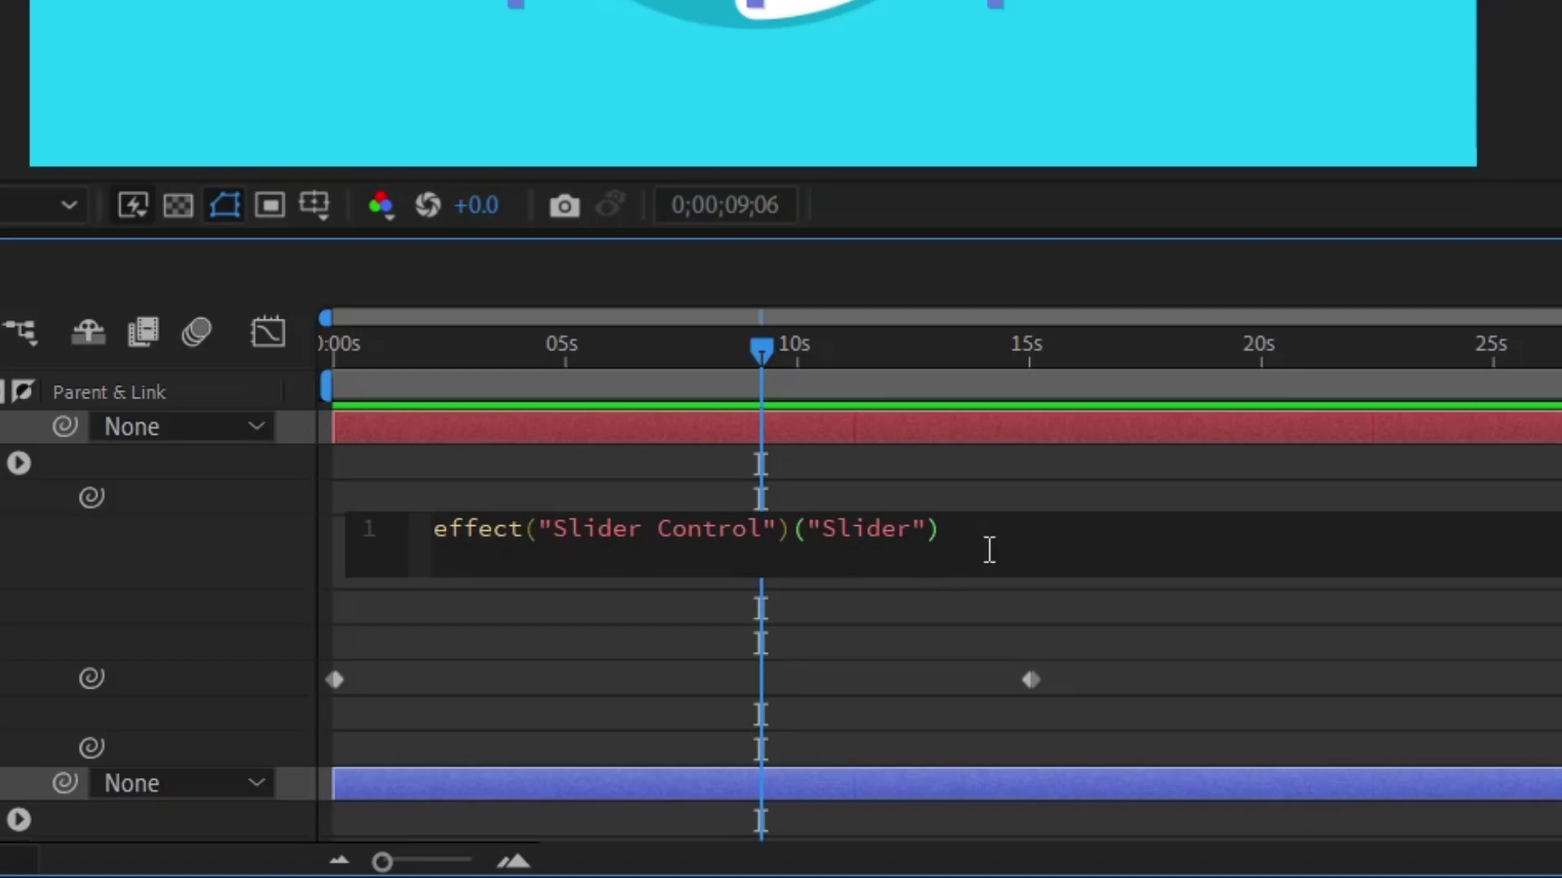
pyautogui.write('.value.toFixed()')
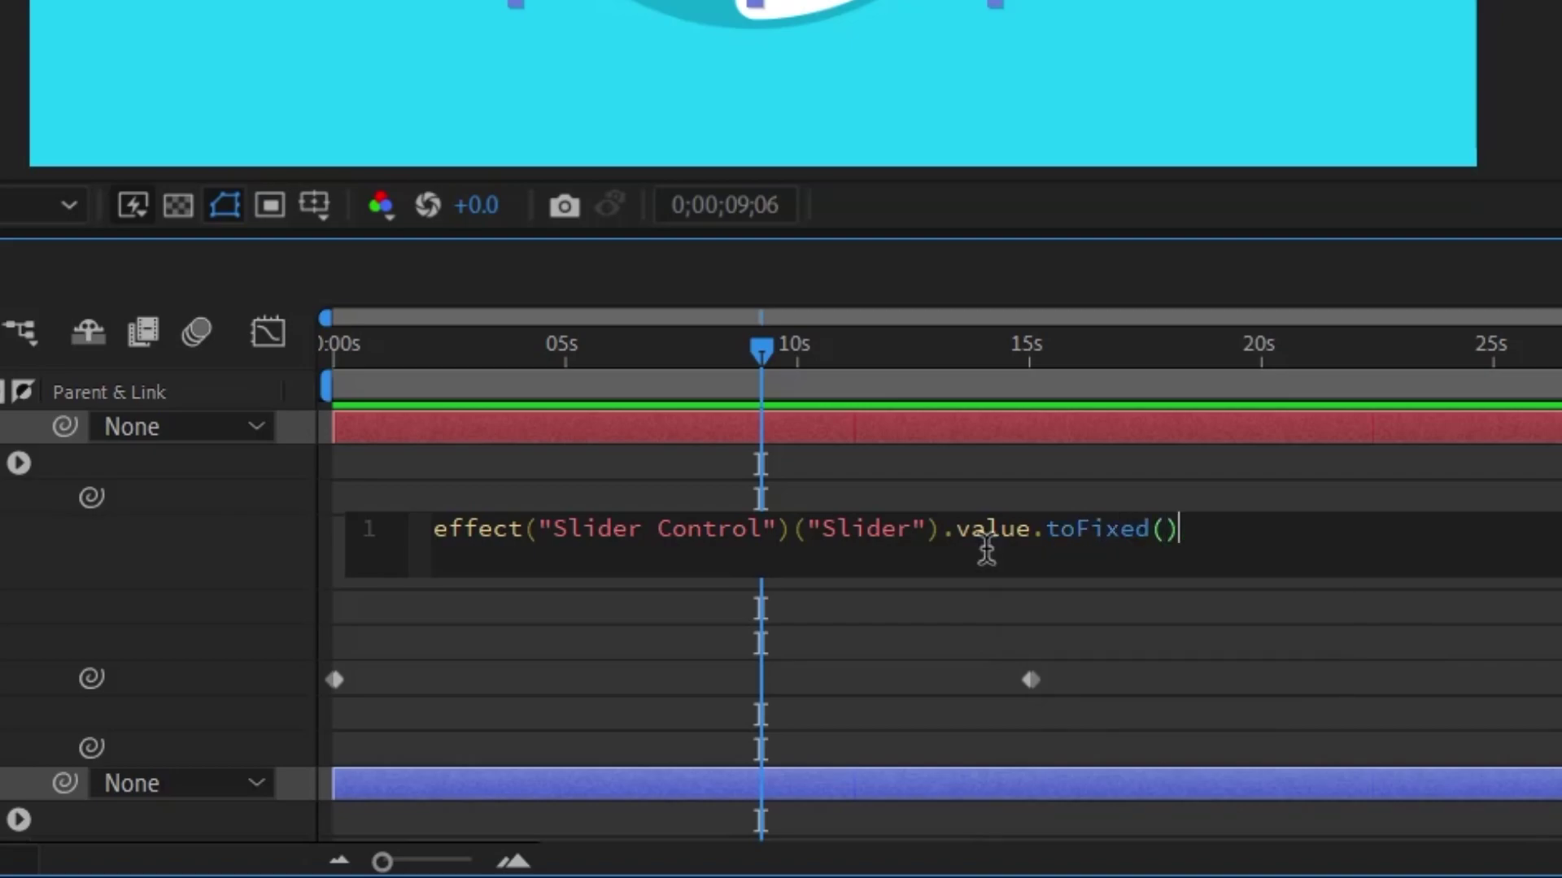
pyautogui.write(' + "%"')
pyautogui.click(832, 648)
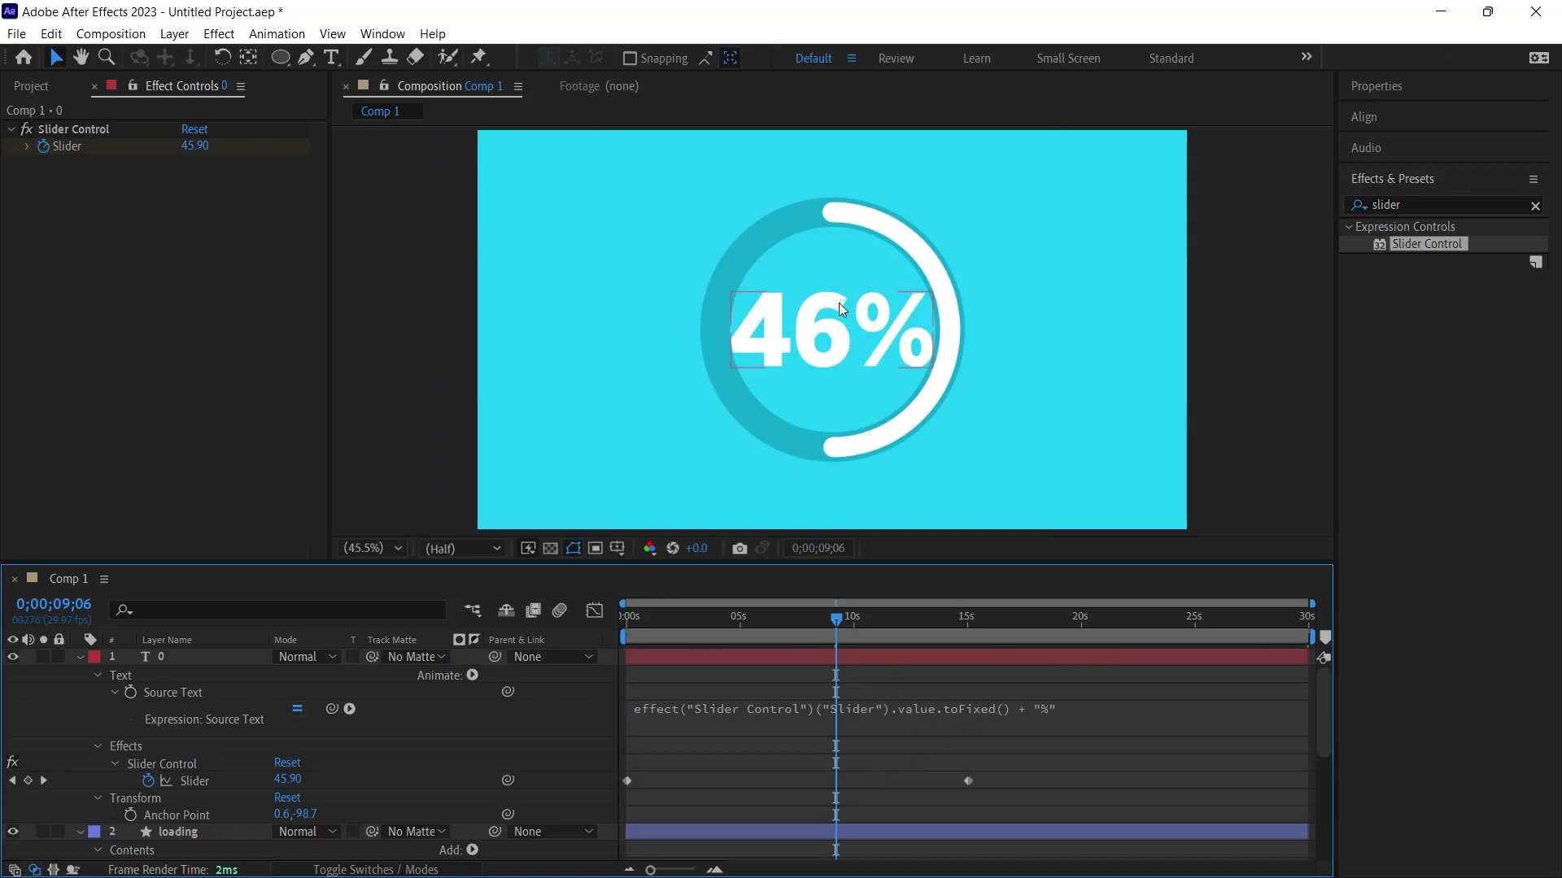
# Move the playhead back to around 2;26, where the counter reads 14%.
pyautogui.click(903, 426)
pyautogui.click(1042, 683)
pyautogui.click(740, 620)
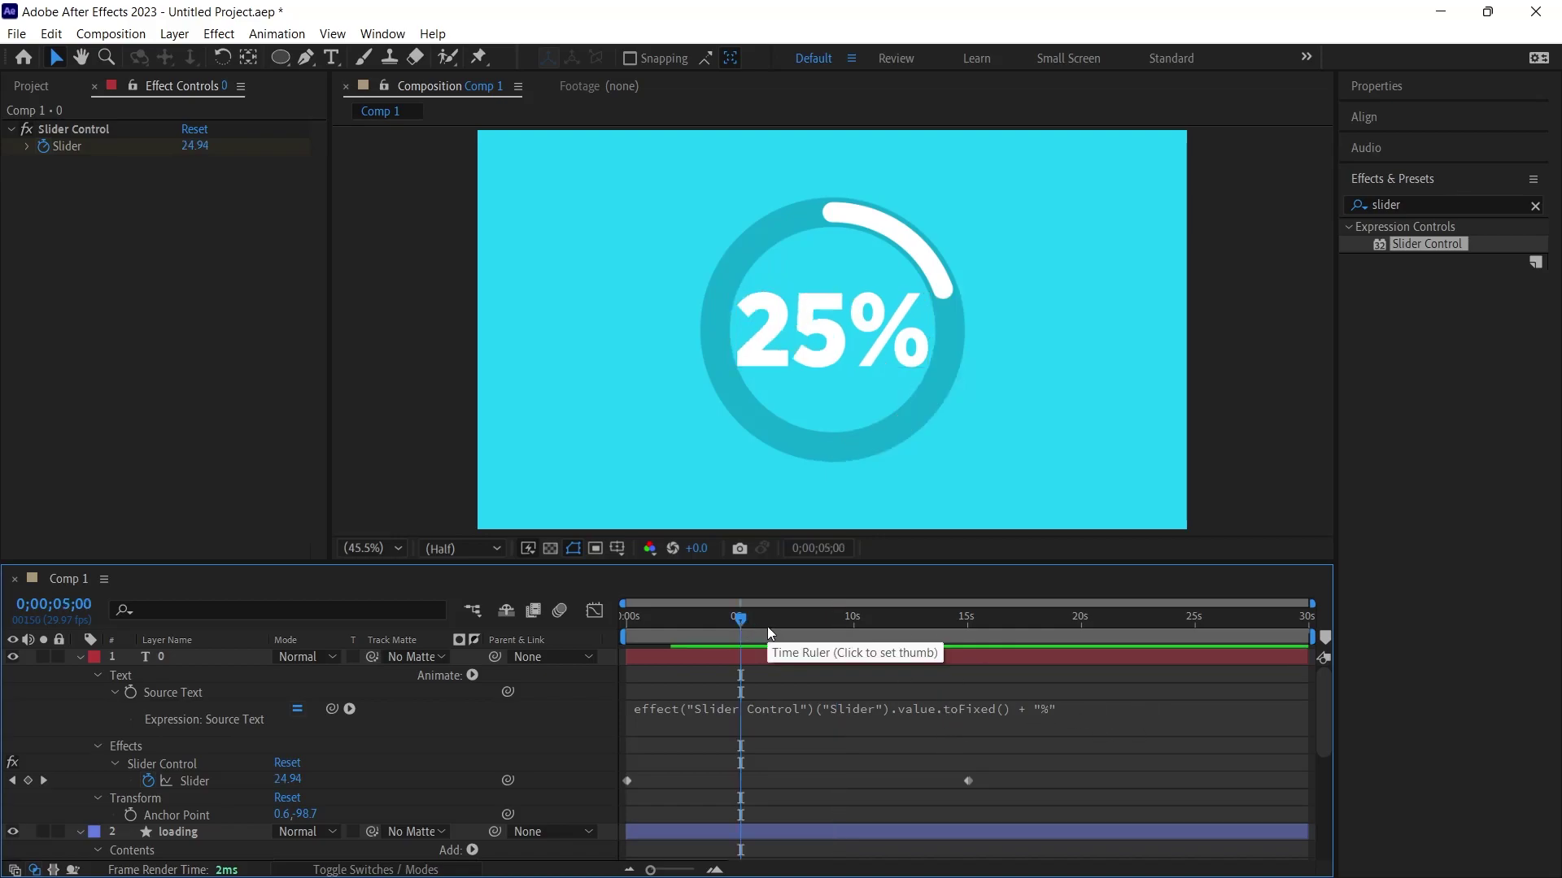
pyautogui.click(736, 619)
pyautogui.moveTo(736, 620); pyautogui.dragTo(692, 620)
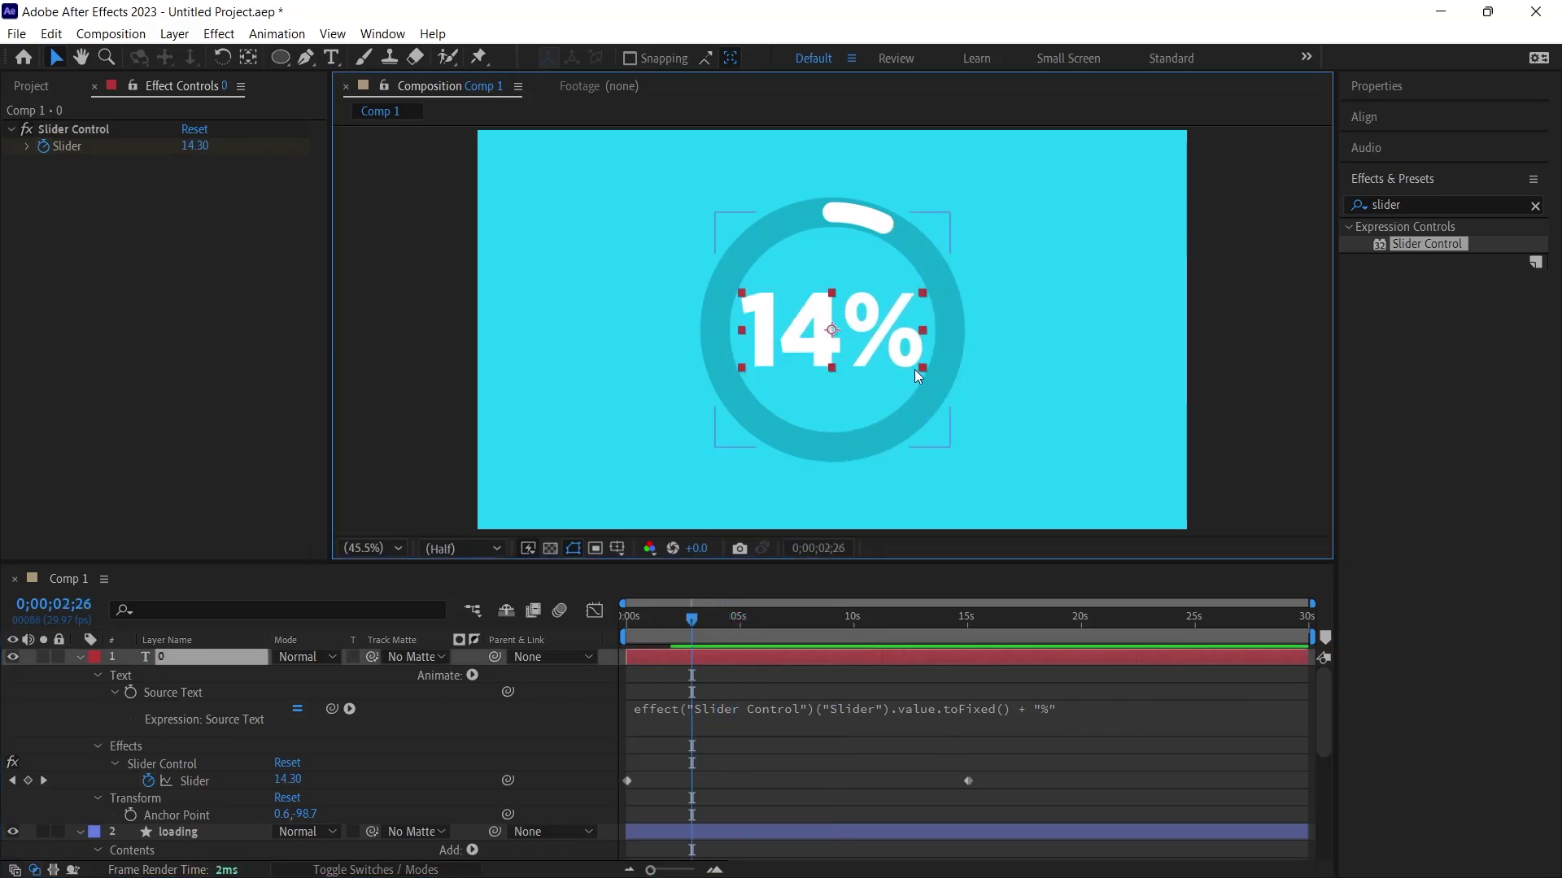
# Set the percentage text to 280 px and scale the layer down to 60.9%.
pyautogui.click(890, 358)
pyautogui.moveTo(890, 358)
pyautogui.mouseDown()
pyautogui.moveTo(920, 368)
pyautogui.moveTo(892, 354)
pyautogui.mouseUp()
pyautogui.moveTo(1405, 331); pyautogui.dragTo(1313, 358)
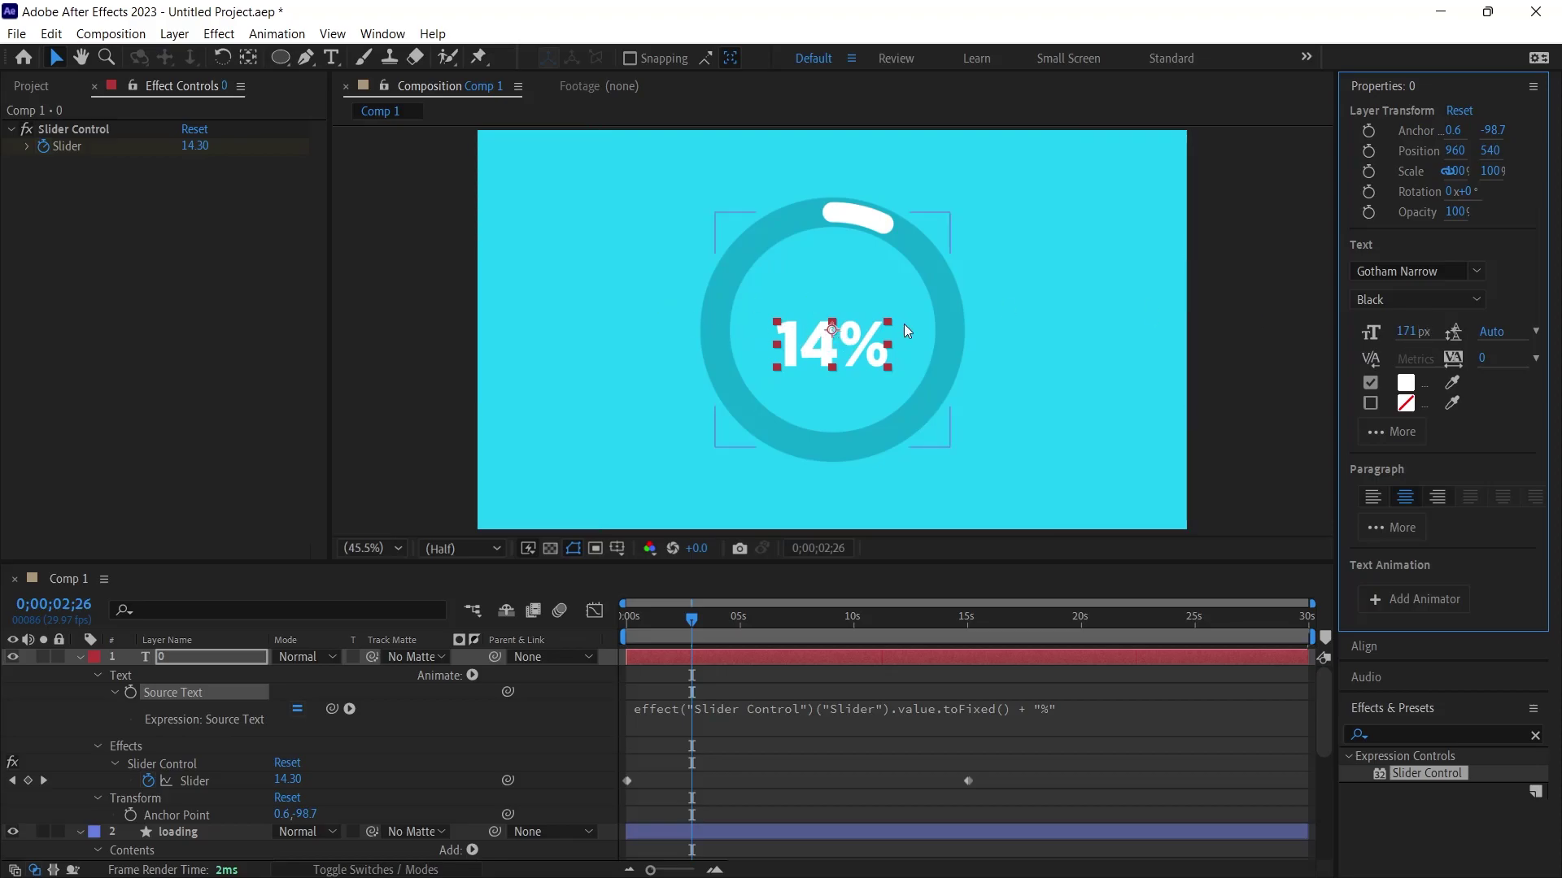
pyautogui.moveTo(887, 367); pyautogui.dragTo(920, 370)
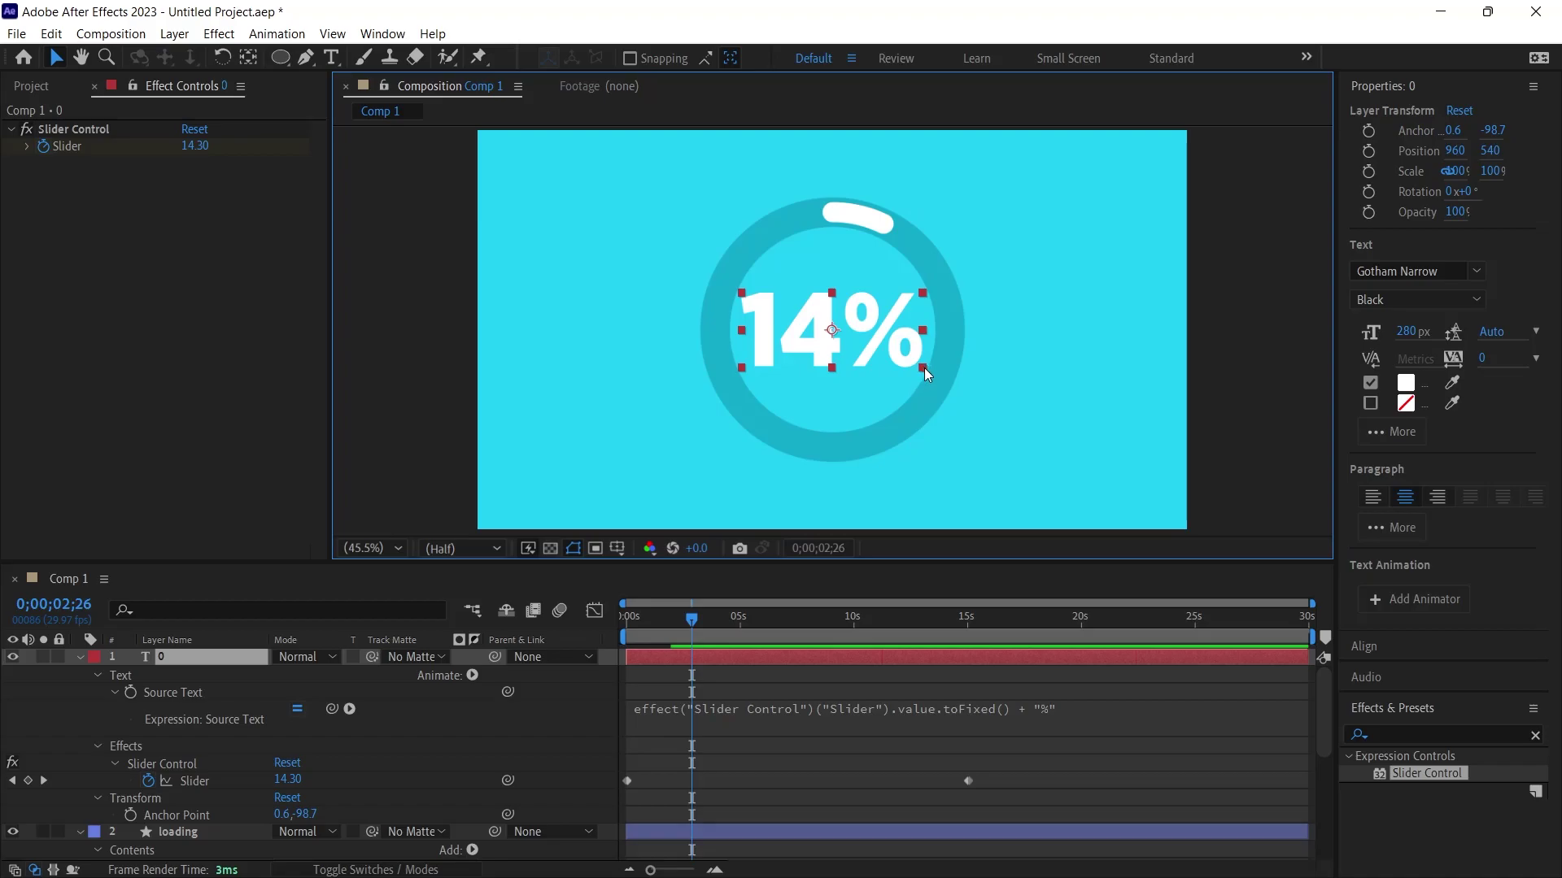
pyautogui.moveTo(924, 368); pyautogui.dragTo(882, 353)
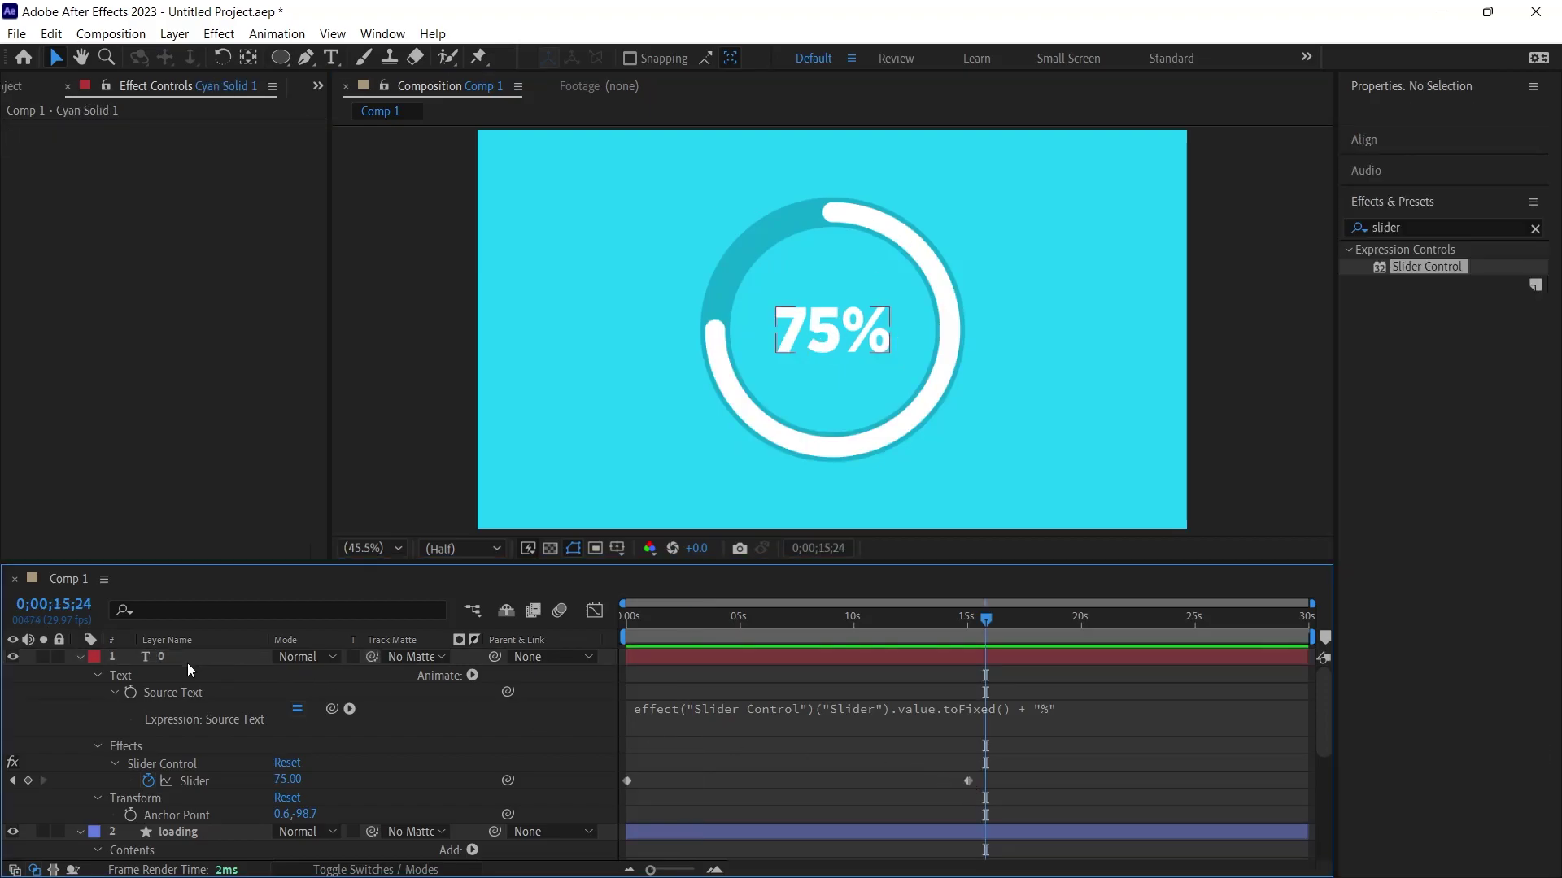
# Apply Easy Ease to both Slider keyframes of the number text layer.
pyautogui.click(177, 654)
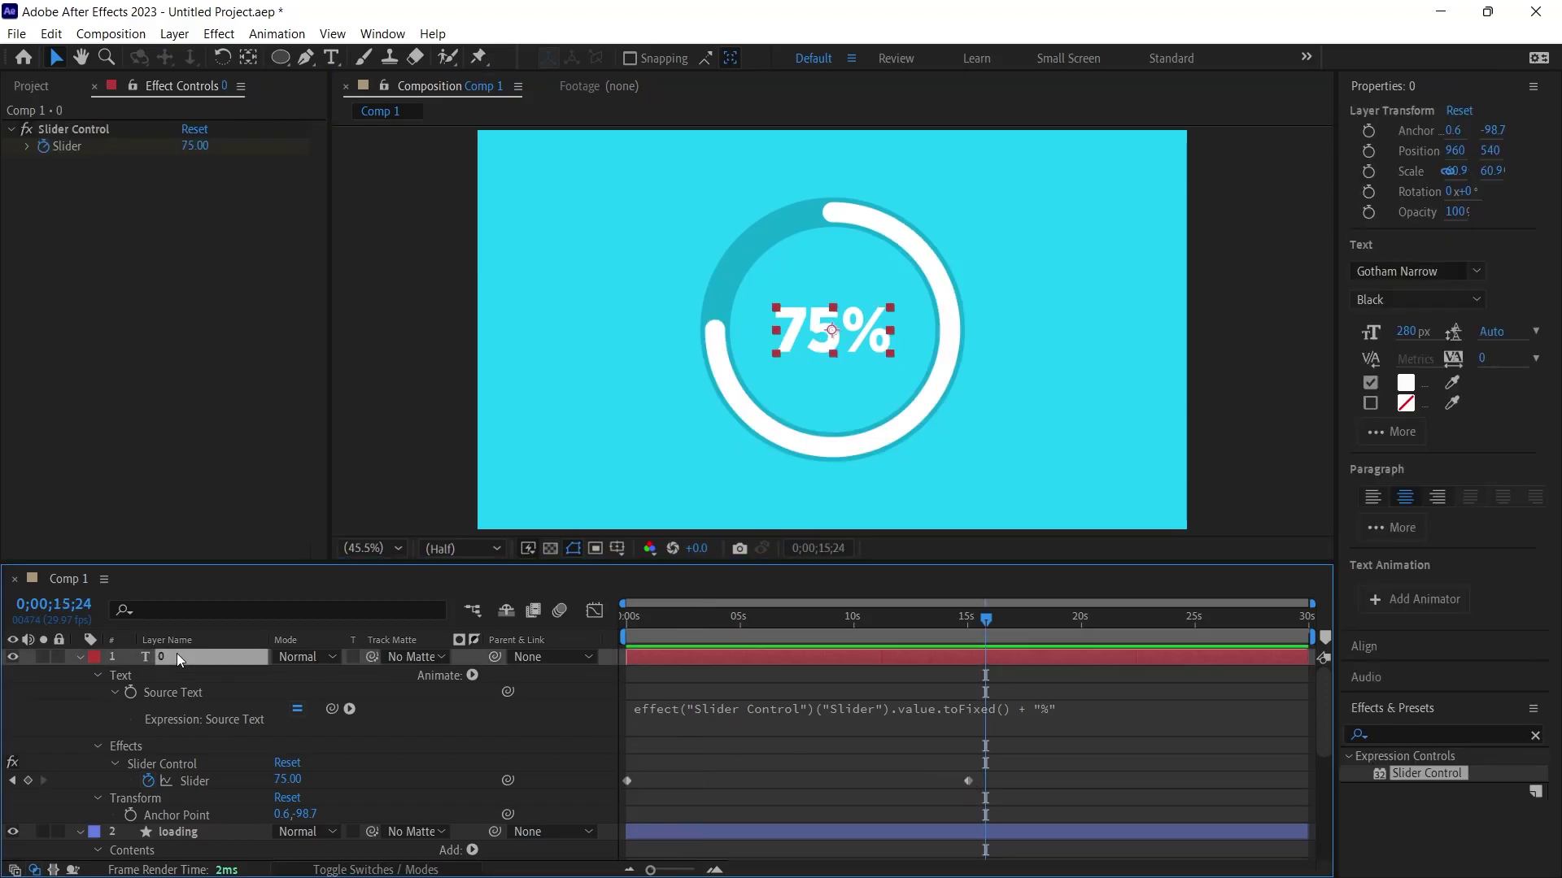
pyautogui.click(80, 657)
pyautogui.press('u')
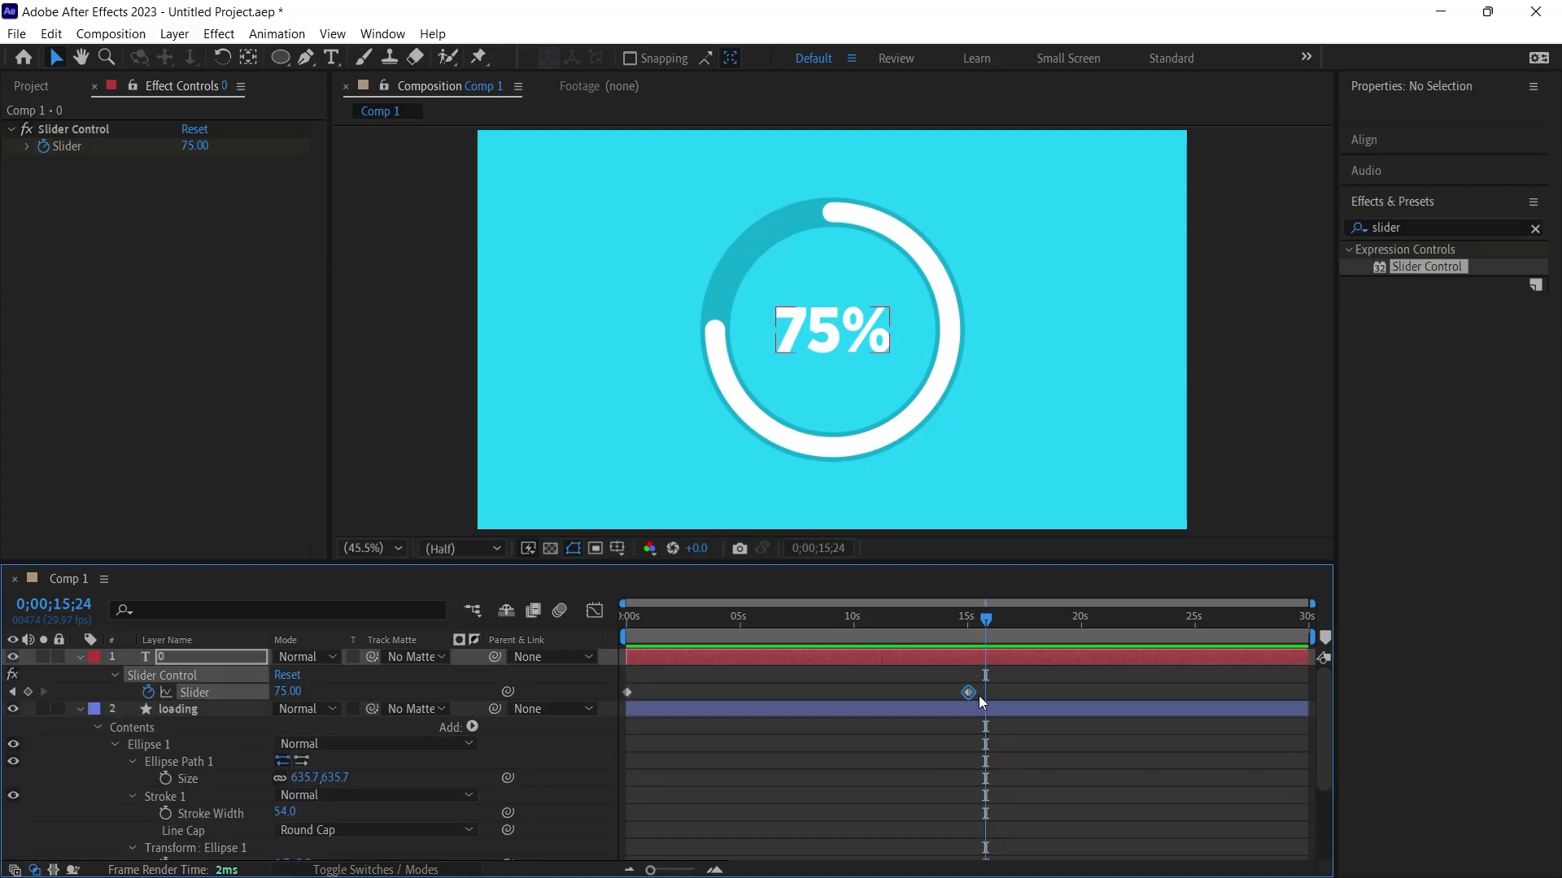
pyautogui.click(968, 692)
pyautogui.press('u')
pyautogui.press('u')
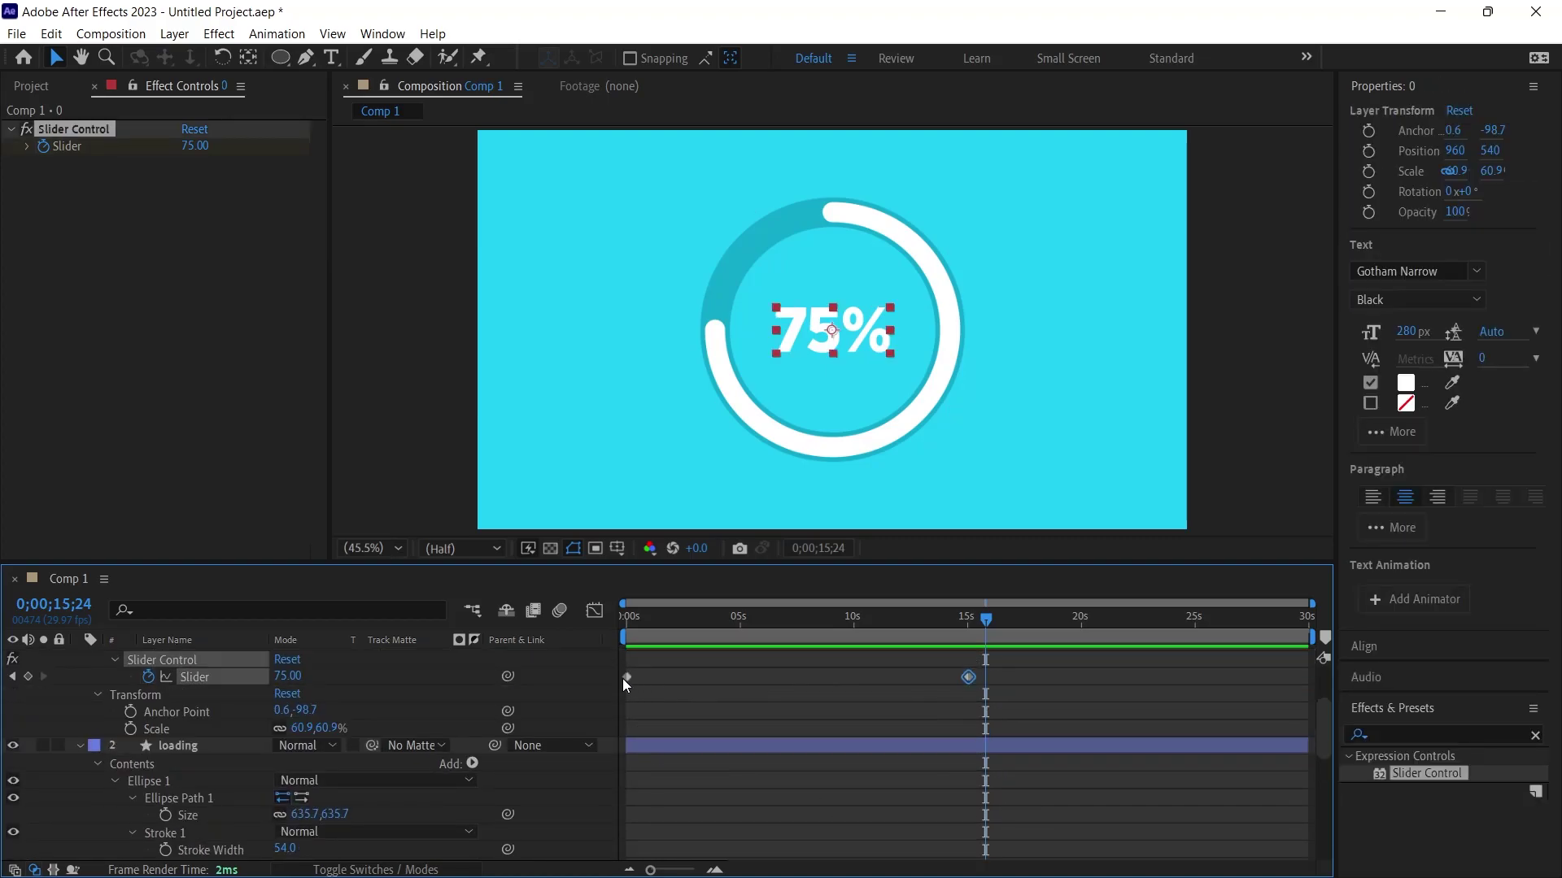
pyautogui.rightClick(626, 678)
pyautogui.moveTo(732, 661)
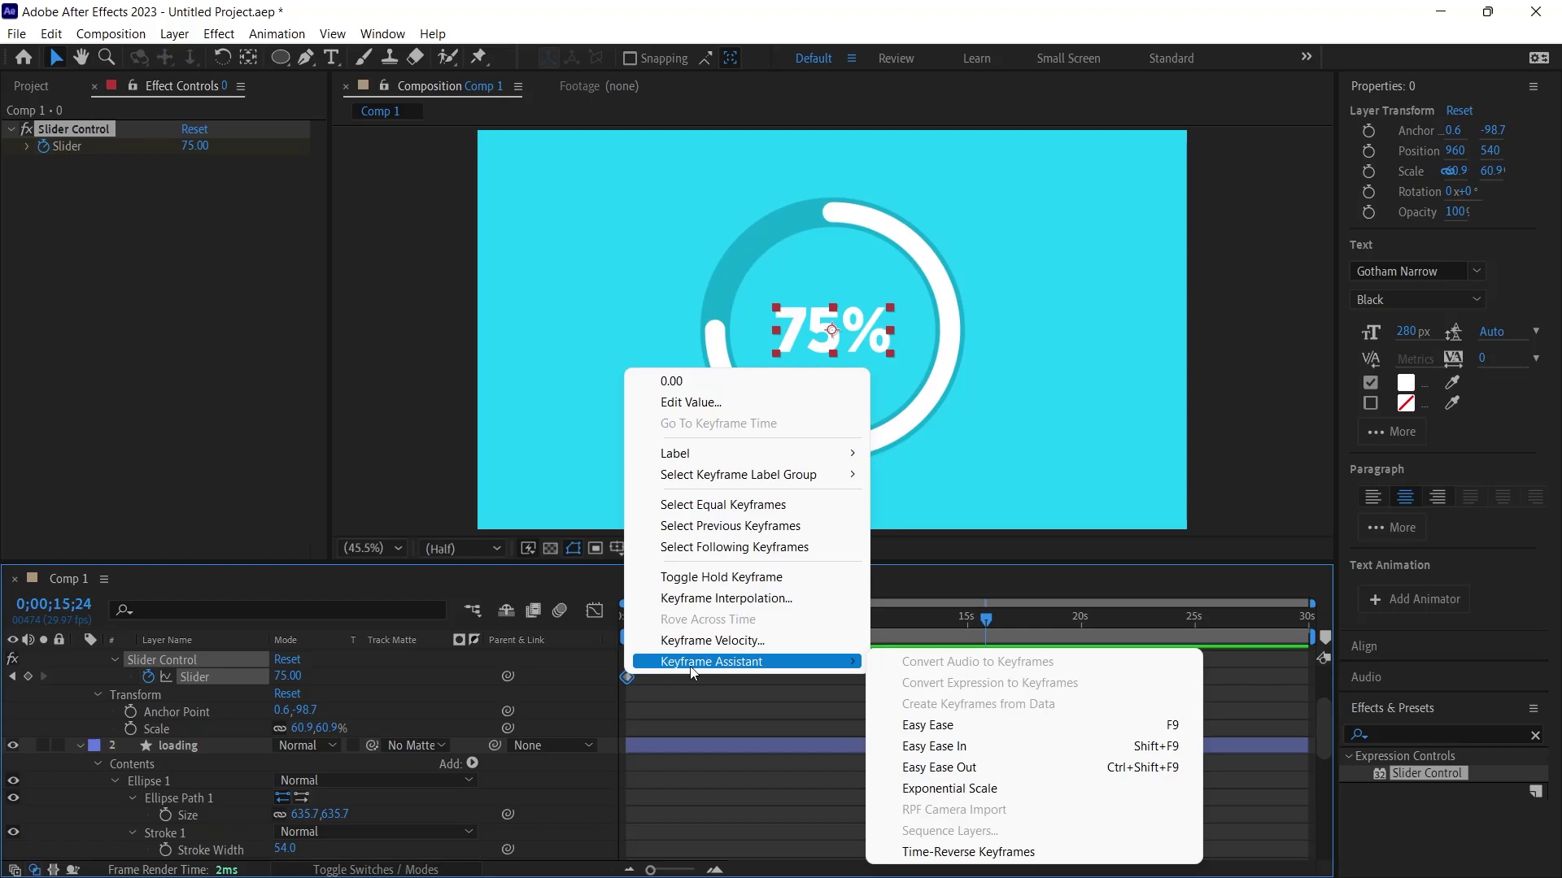
pyautogui.click(1011, 723)
# Drag the ring's Trim Paths End keyframe earlier to line up near 5 seconds.
pyautogui.scroll(-3, 950, 786)
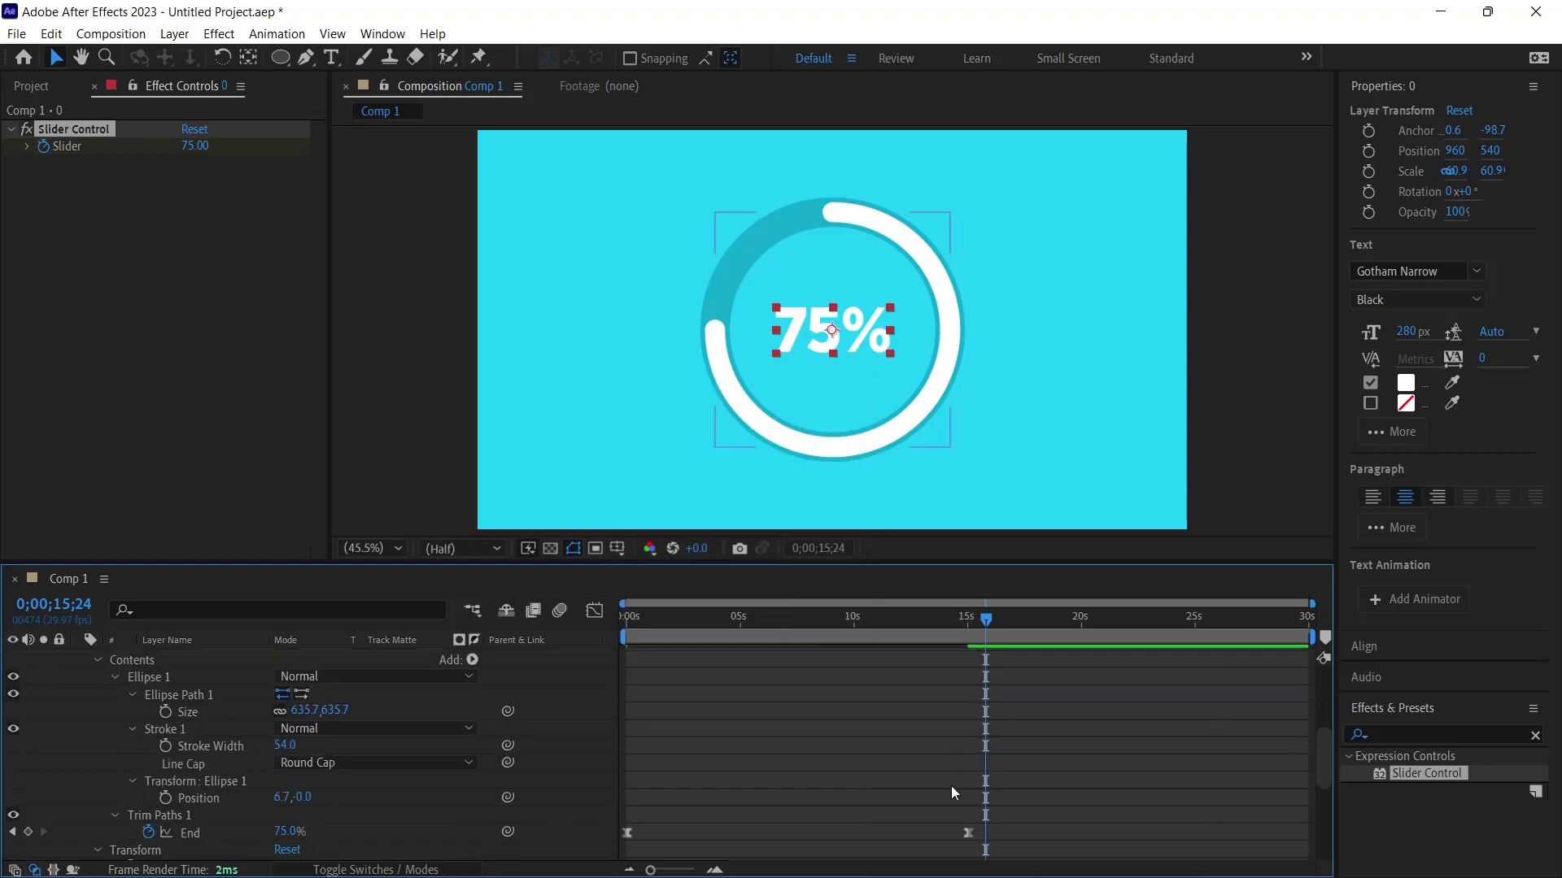
pyautogui.click(967, 832)
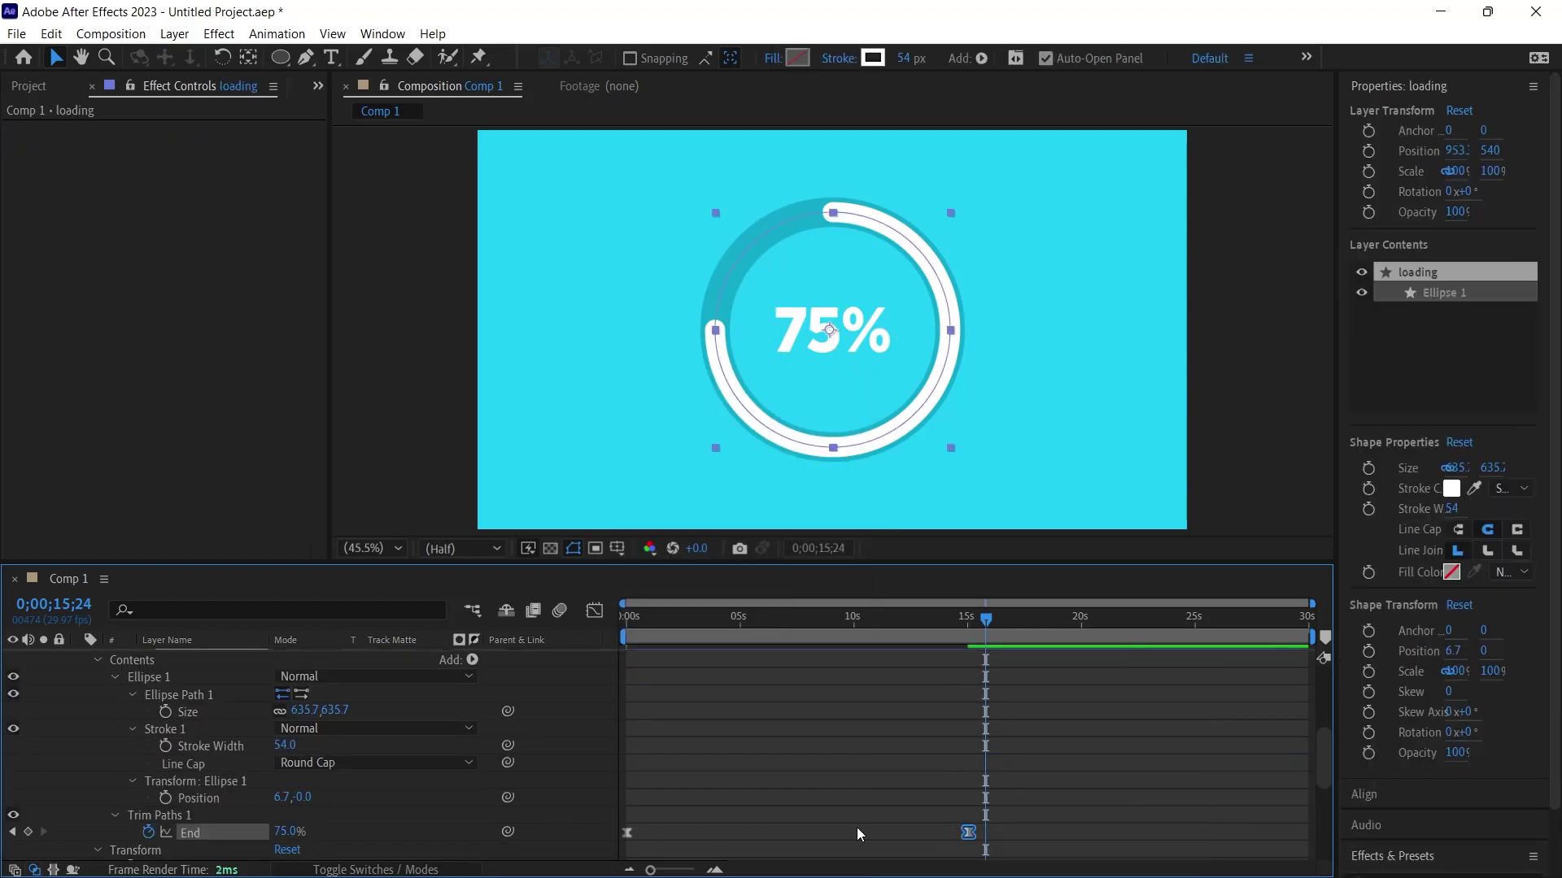
pyautogui.hotkey('ctrl', 'Up')
pyautogui.scroll(-3, 899, 769)
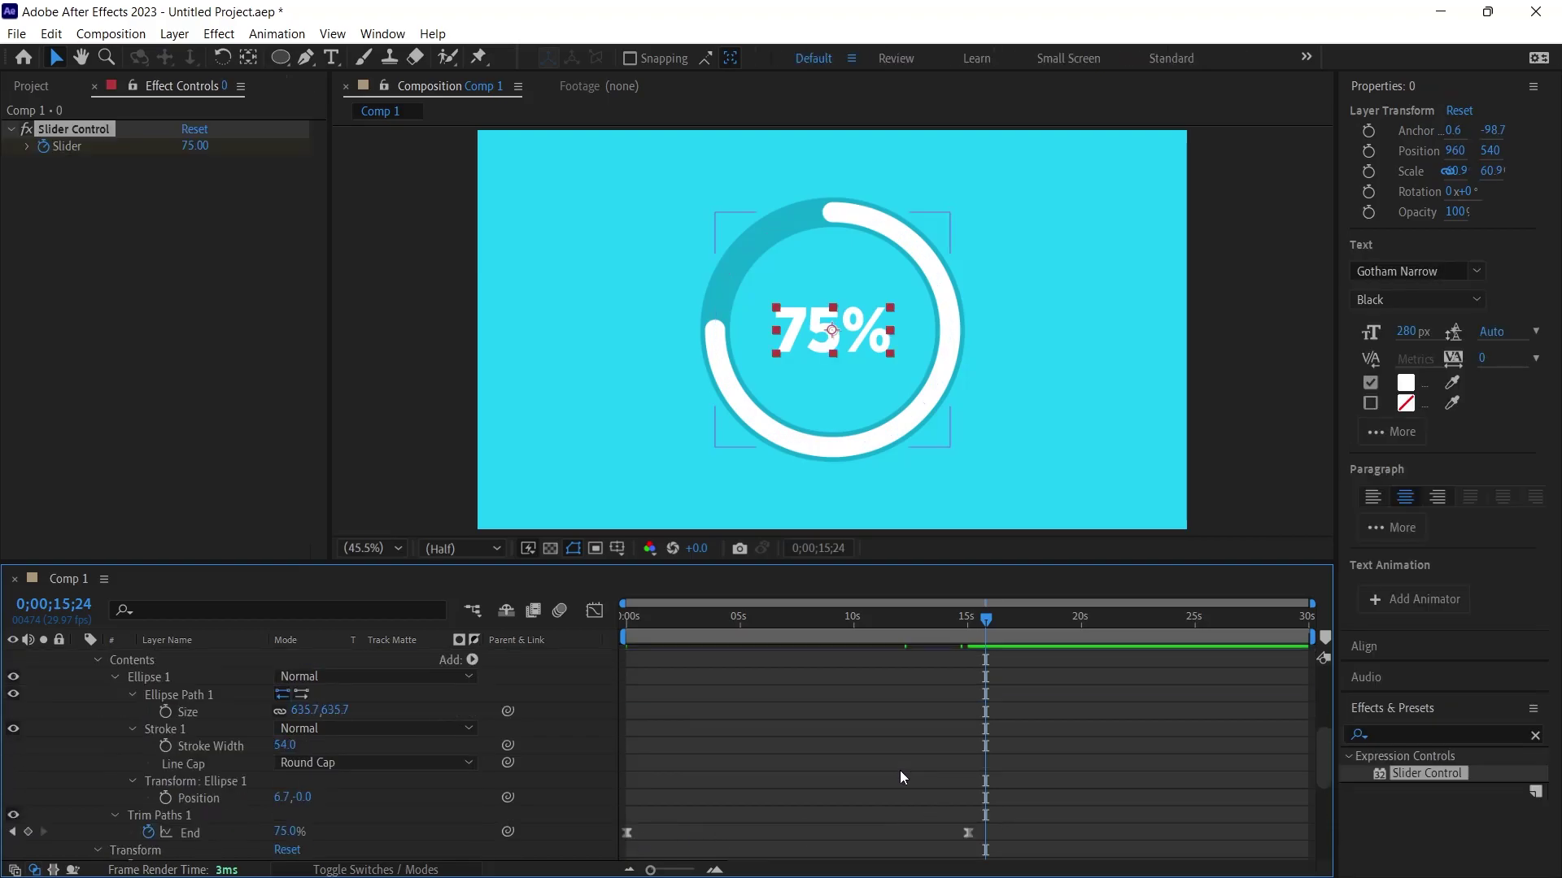
pyautogui.moveTo(941, 764)
pyautogui.mouseDown()
pyautogui.moveTo(971, 791)
pyautogui.moveTo(937, 781)
pyautogui.mouseUp()
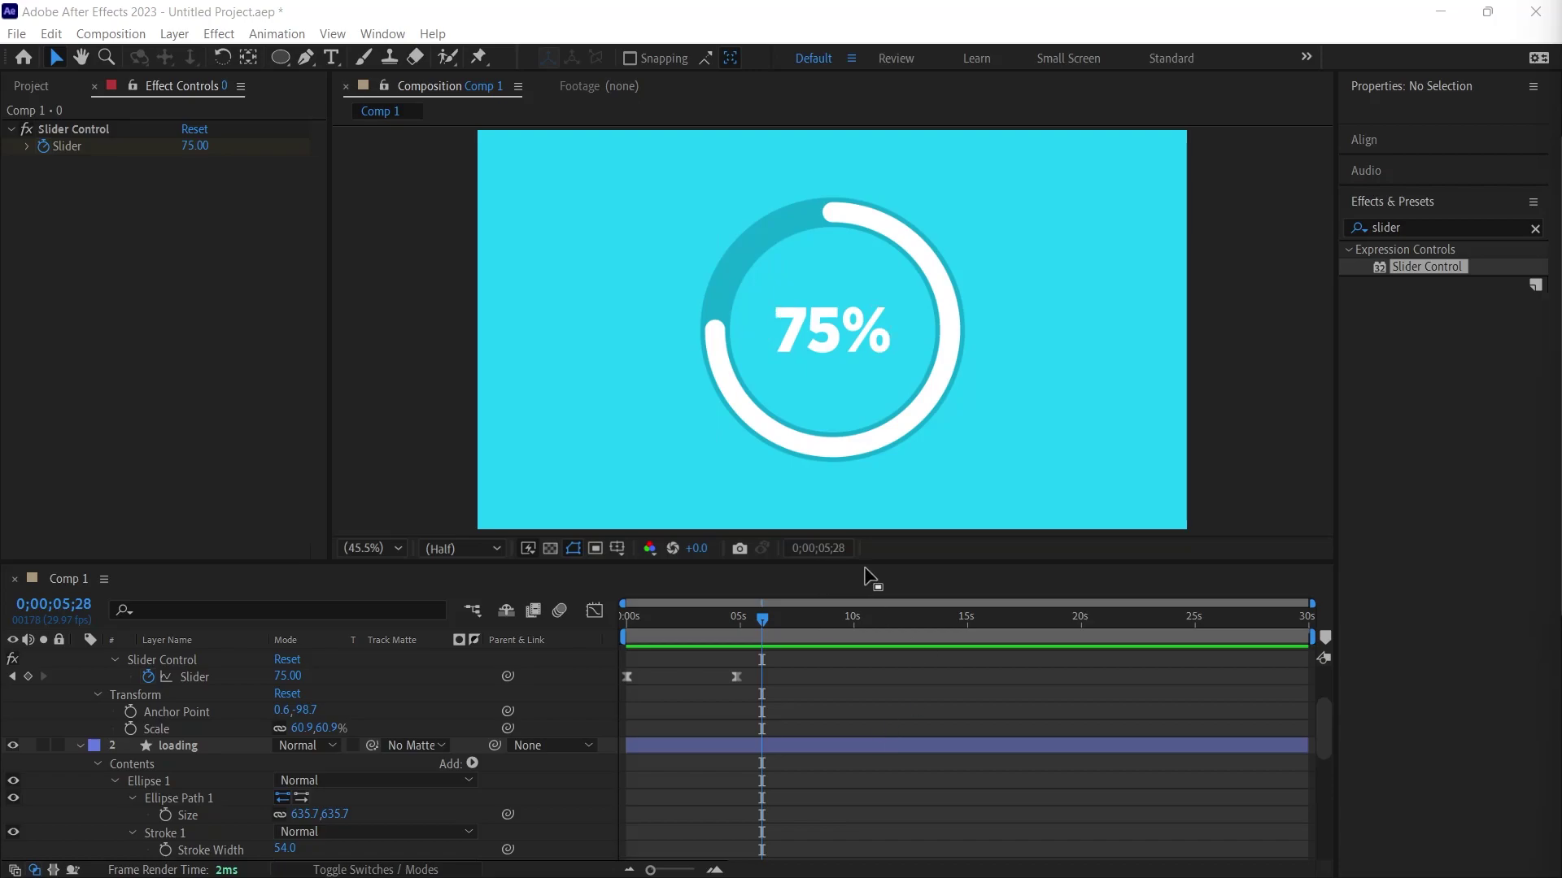
pyautogui.click(755, 665)
pyautogui.scroll(1, 1324, 724)
pyautogui.moveTo(1324, 724); pyautogui.dragTo(1324, 690)
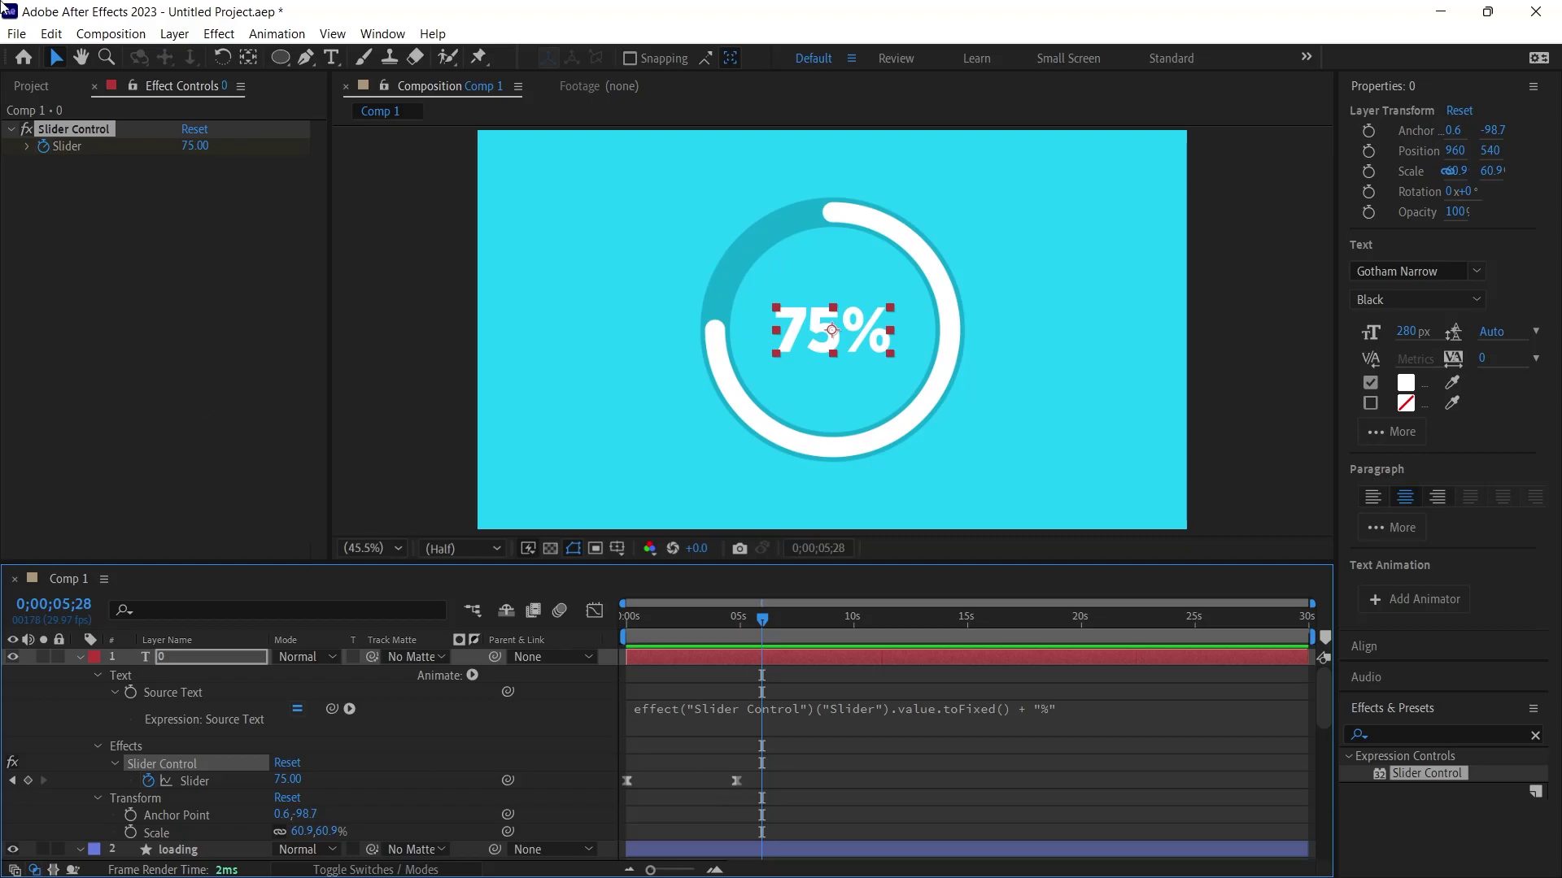
# Delete the Slider Control effect and remove the Source Text expression.
pyautogui.click(62, 129)
pyautogui.press('Delete')
pyautogui.click(759, 709)
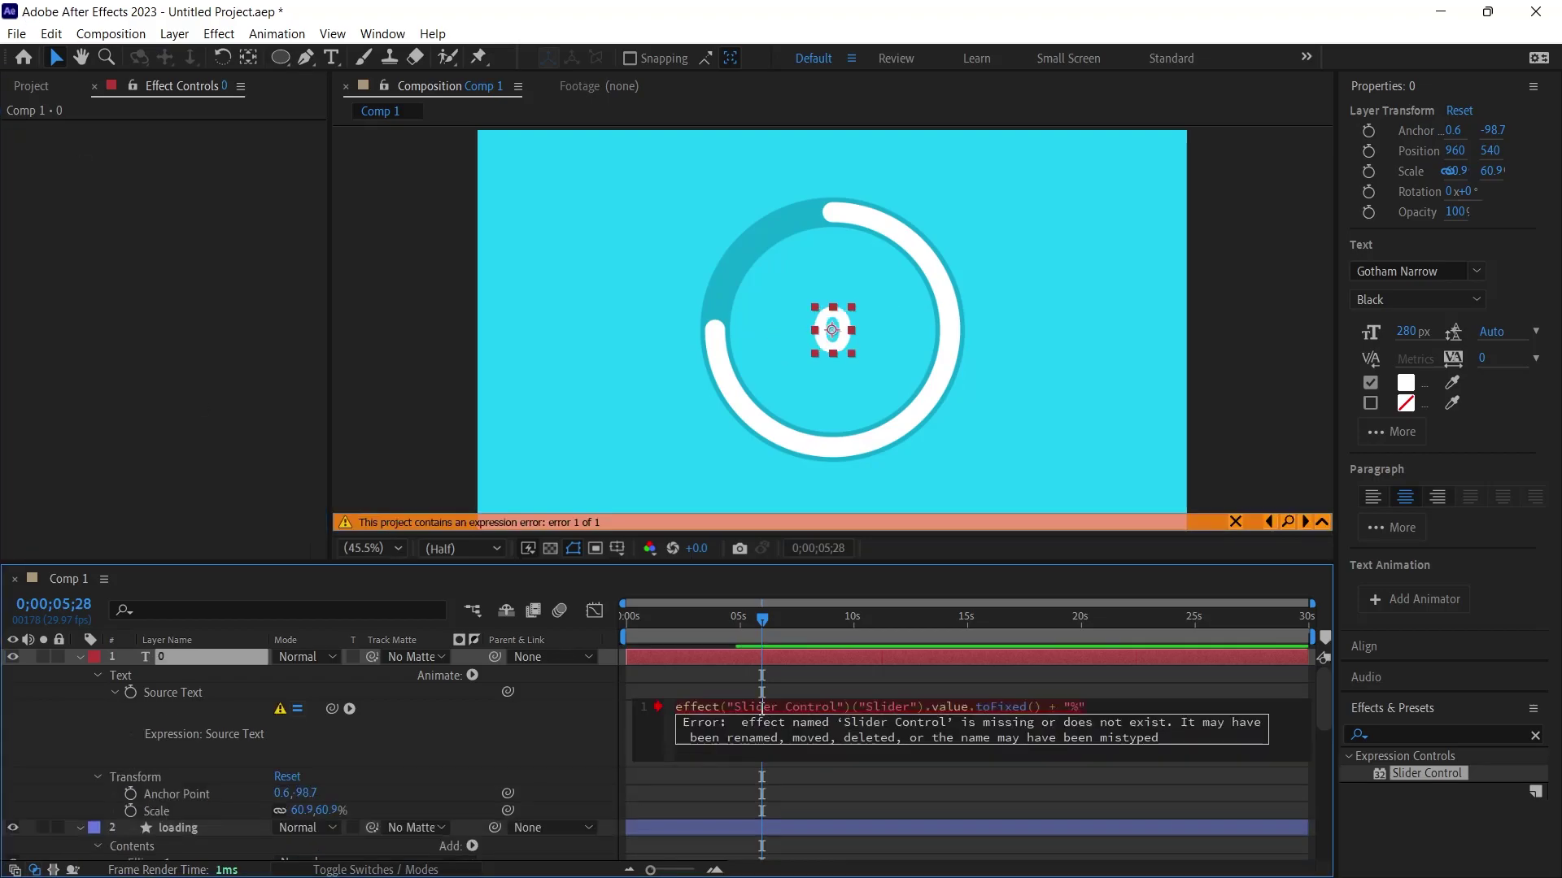
pyautogui.press('Delete')
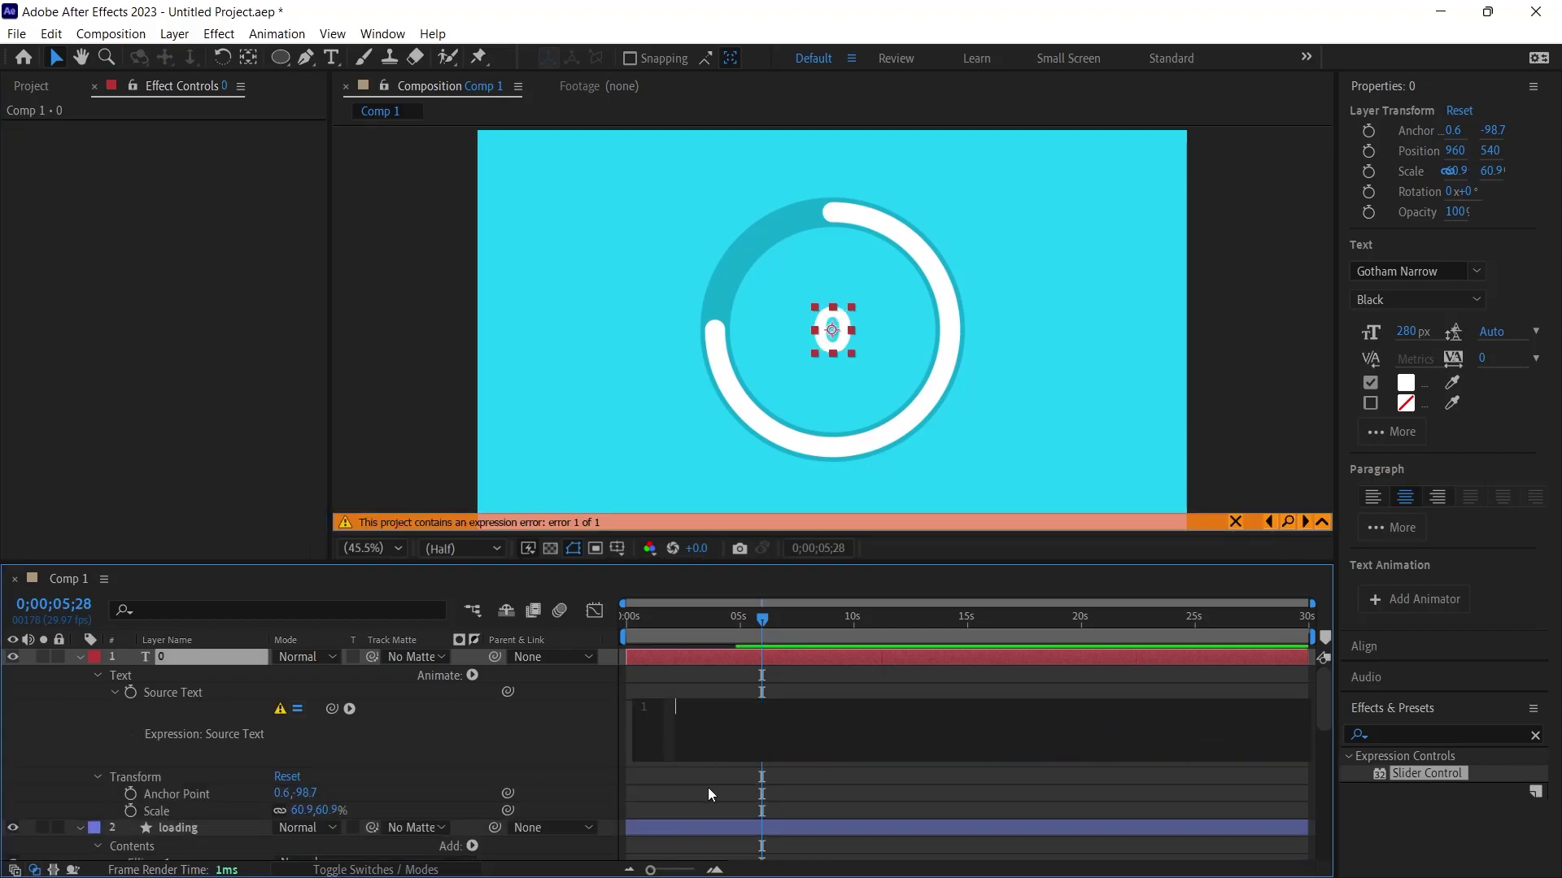
pyautogui.click(707, 788)
# Pick-whip Source Text to the ring's Trim Paths End, check the count, and add an End expression.
pyautogui.moveTo(639, 628)
pyautogui.mouseDown()
pyautogui.moveTo(676, 631)
pyautogui.moveTo(660, 631)
pyautogui.mouseUp()
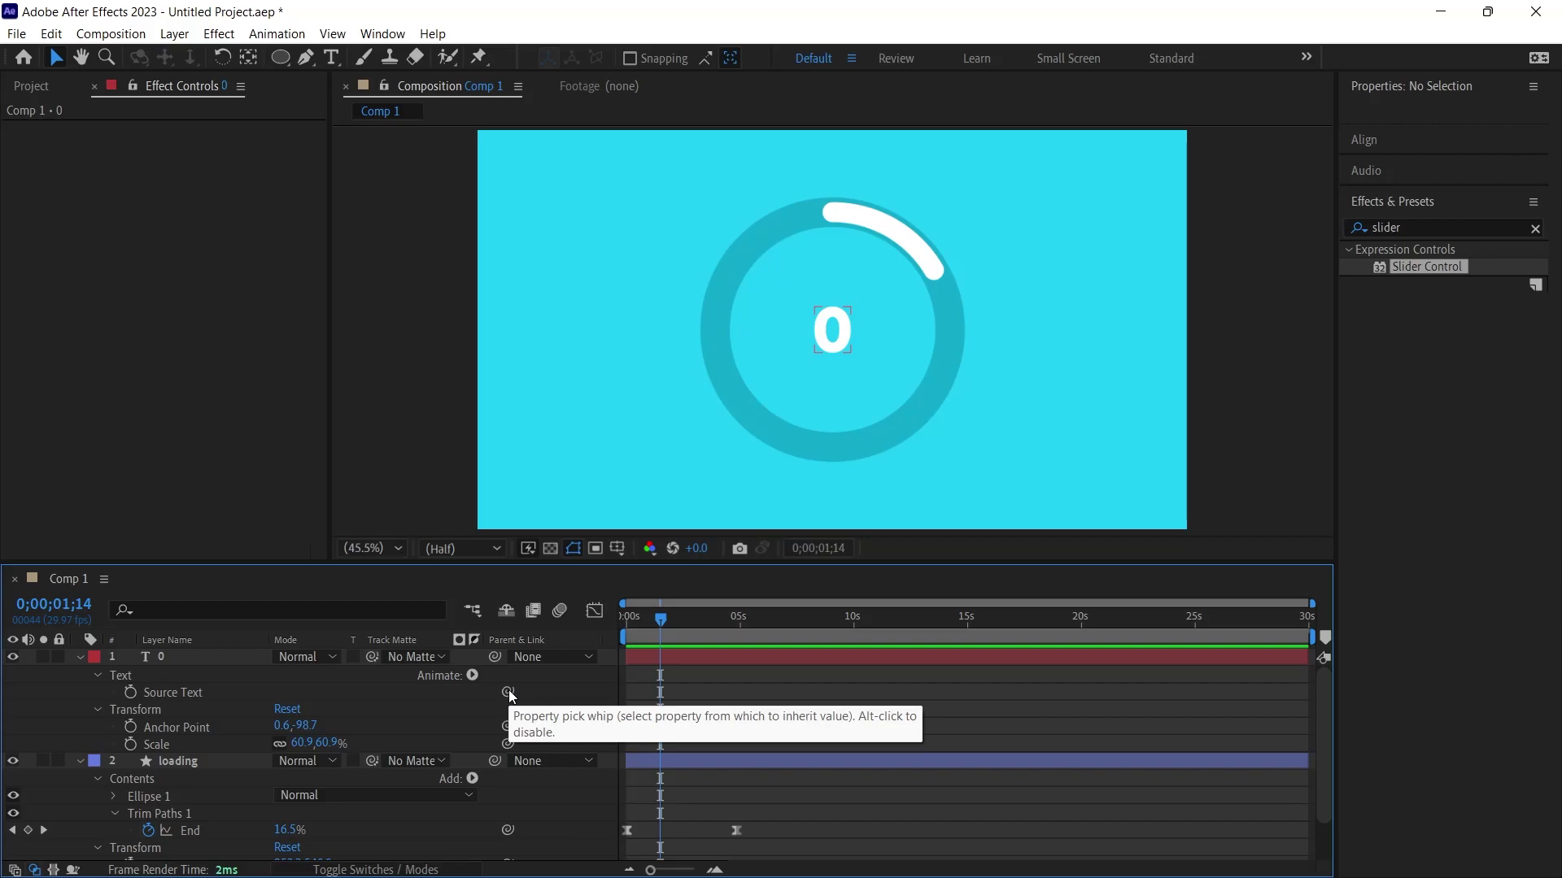
pyautogui.scroll(-2, 251, 816)
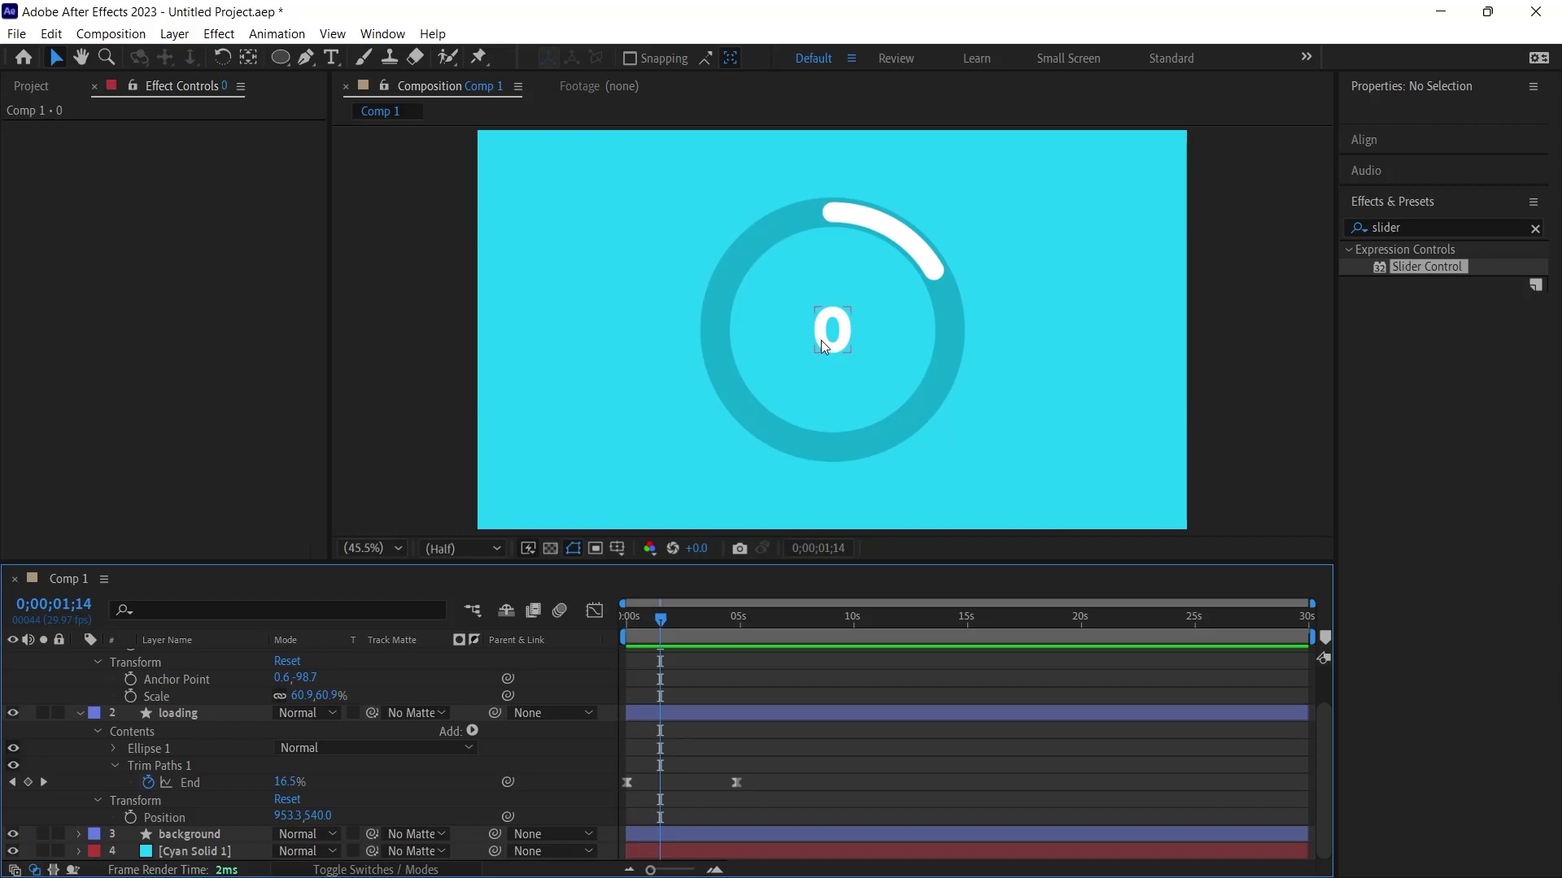
pyautogui.scroll(2, 412, 693)
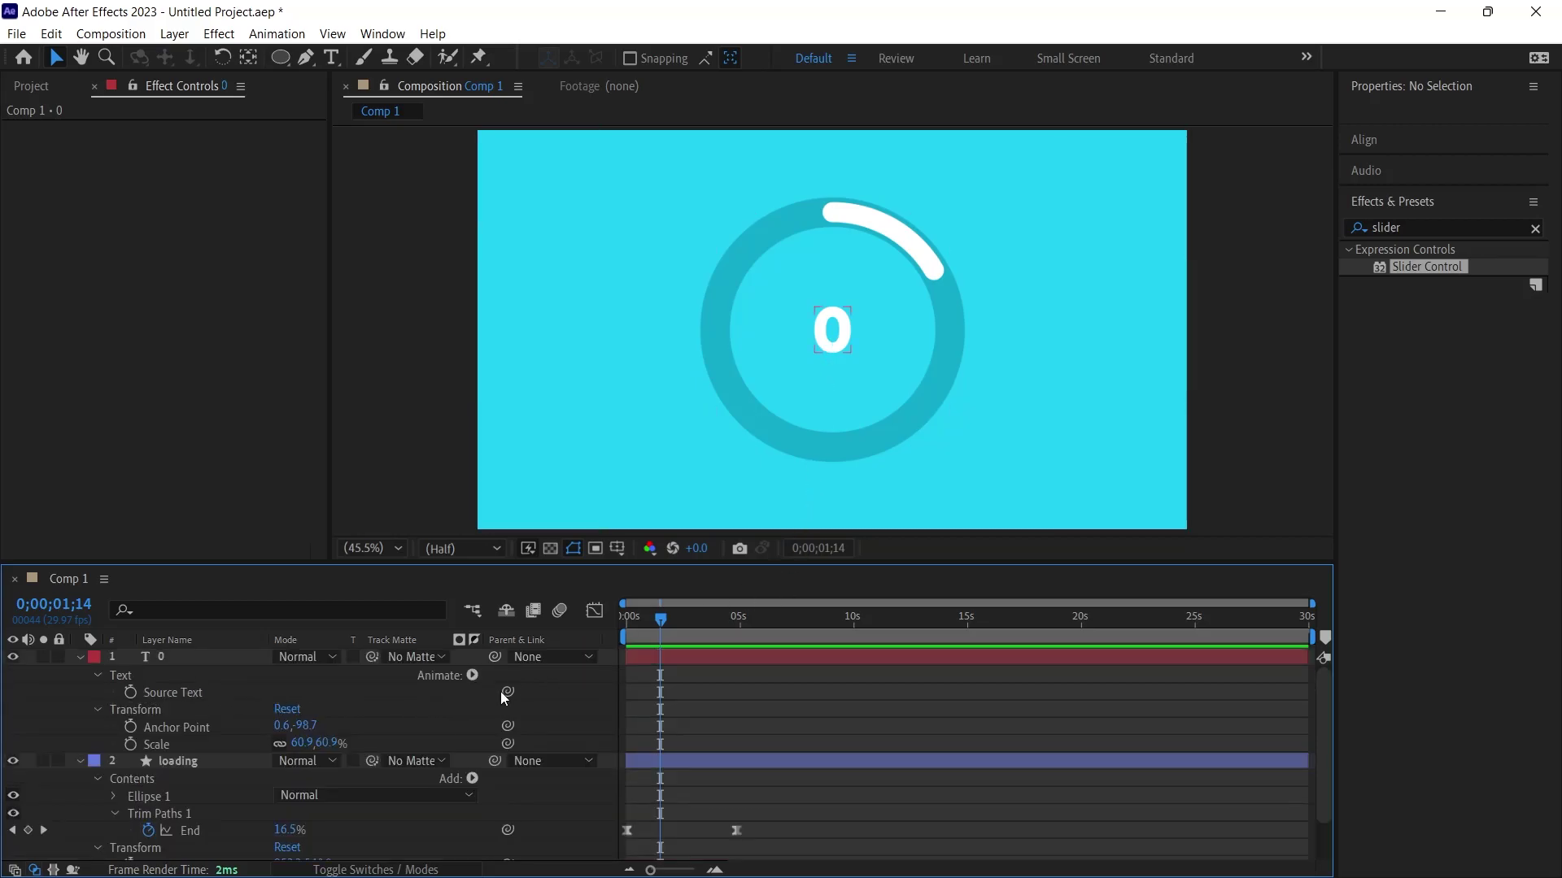
pyautogui.moveTo(509, 689); pyautogui.dragTo(188, 834)
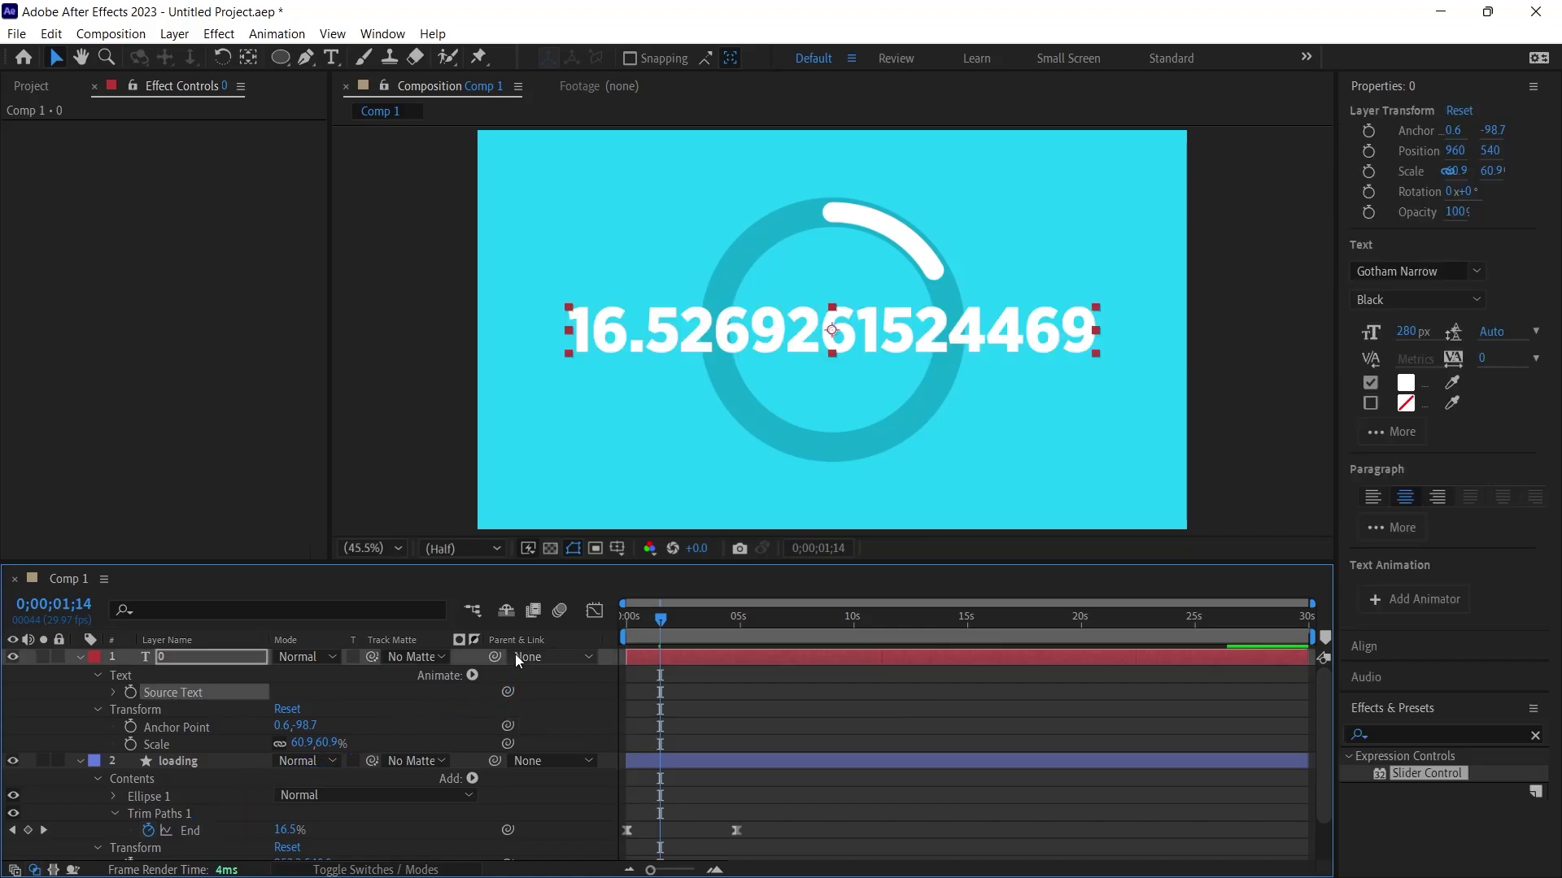
pyautogui.moveTo(649, 614); pyautogui.dragTo(626, 615)
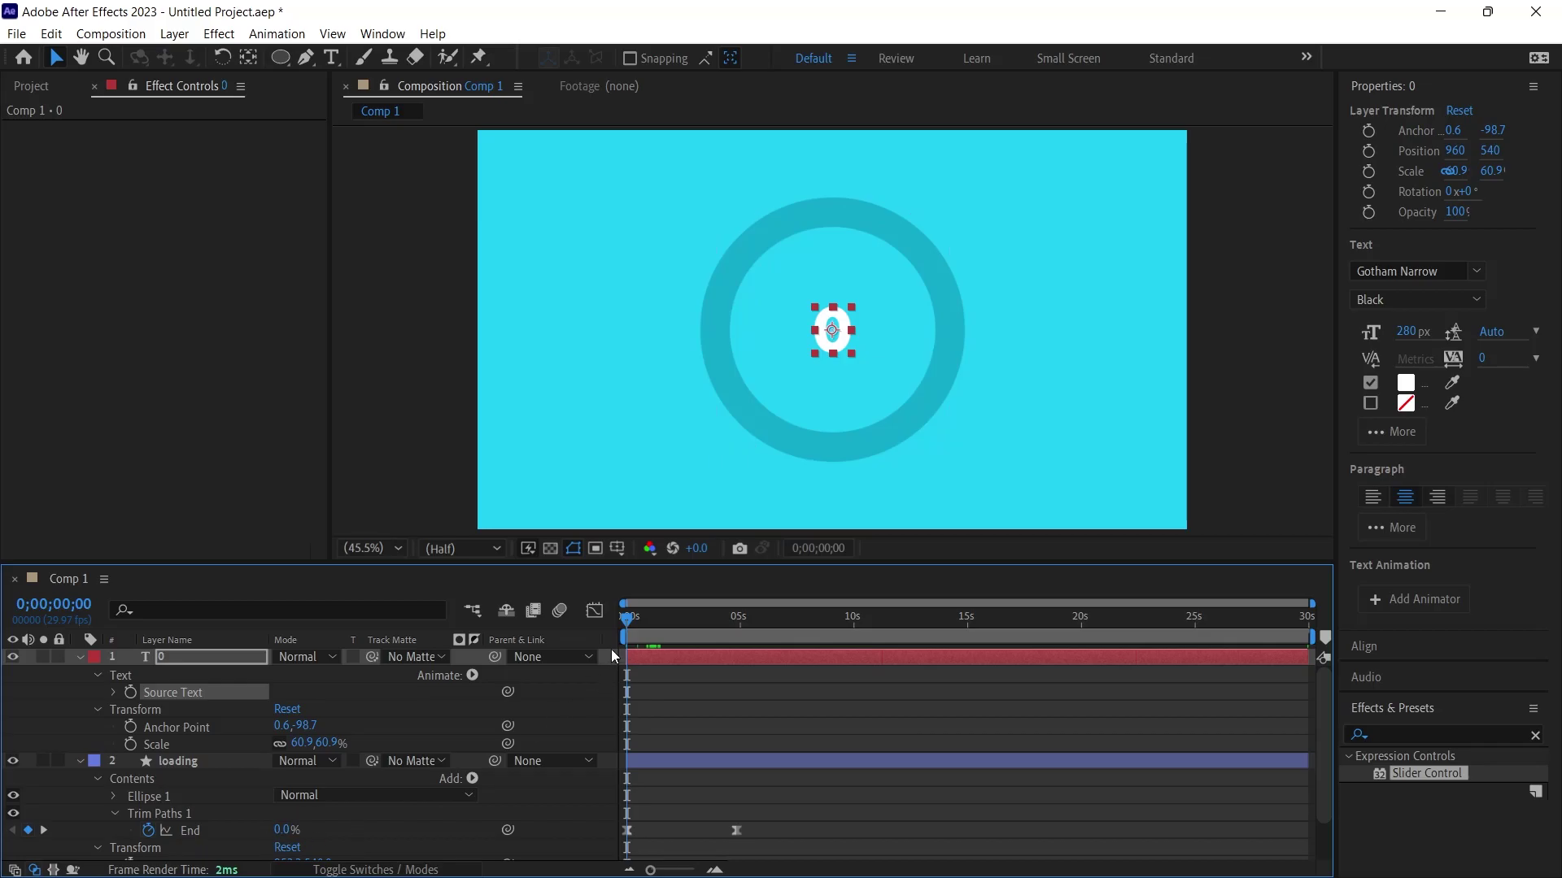
pyautogui.click(44, 830)
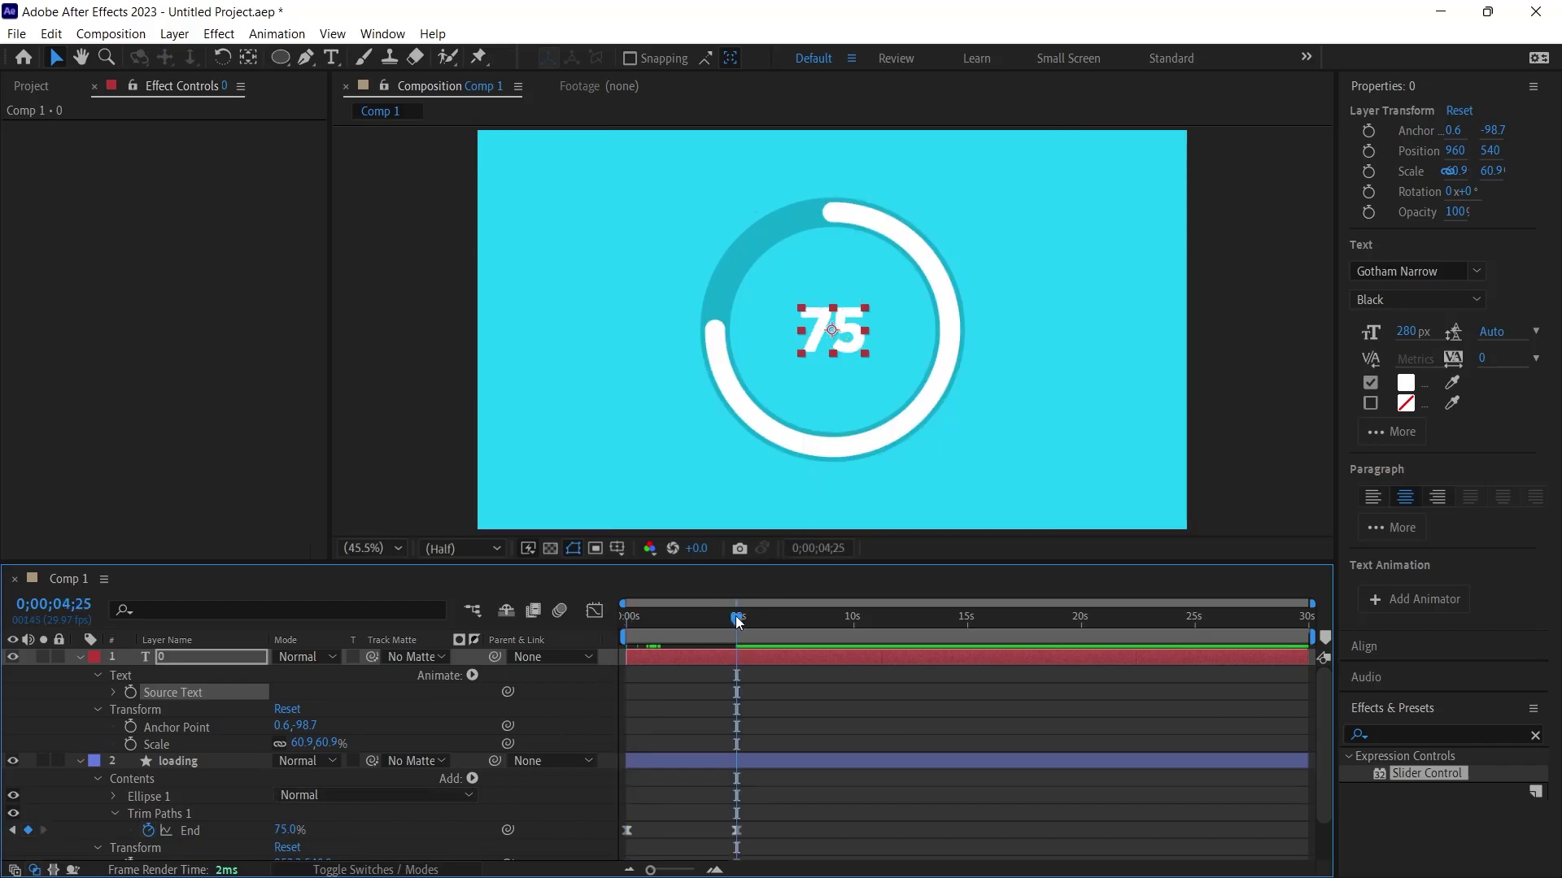
pyautogui.moveTo(738, 620); pyautogui.dragTo(667, 622)
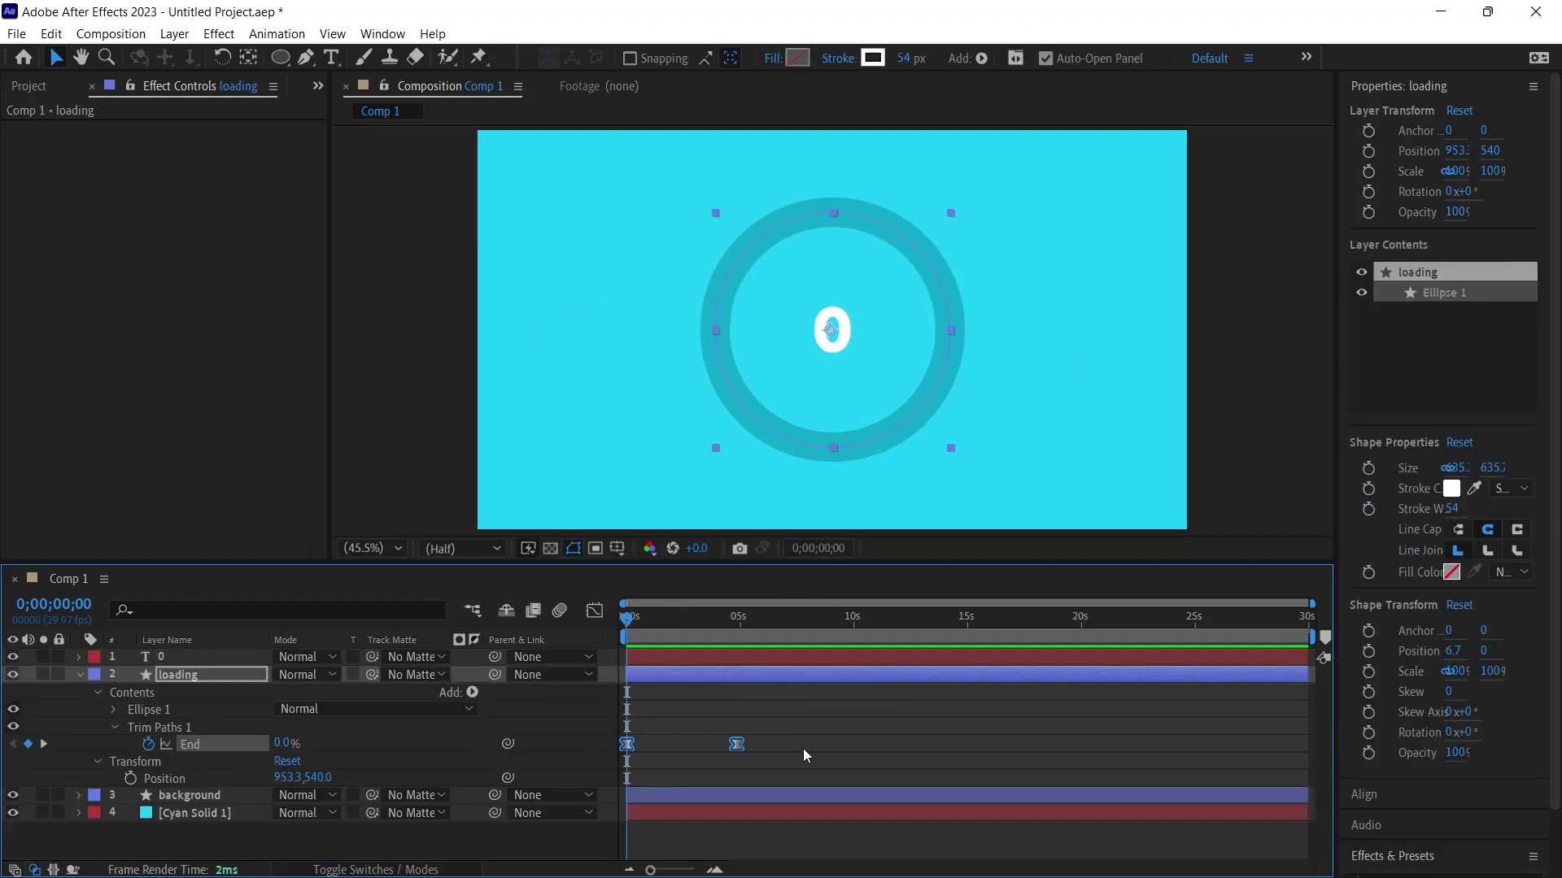
pyautogui.keyDown('alt'); pyautogui.click(150, 745); pyautogui.keyUp('alt')
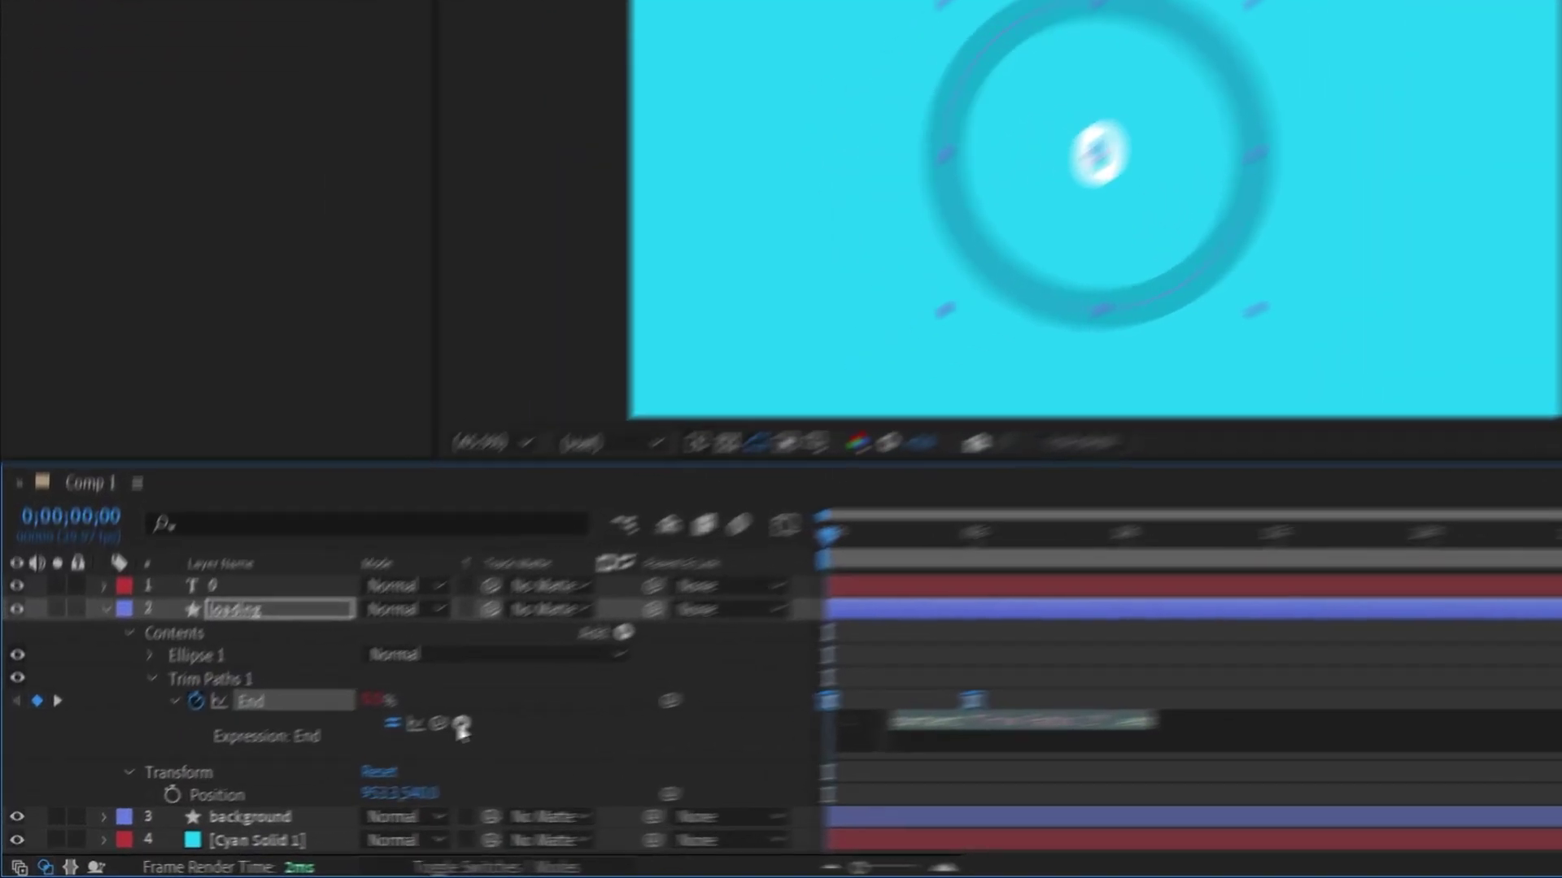
# Set the End expression to Math.round(value) and scrub to confirm whole numbers like 59.
pyautogui.click(462, 725)
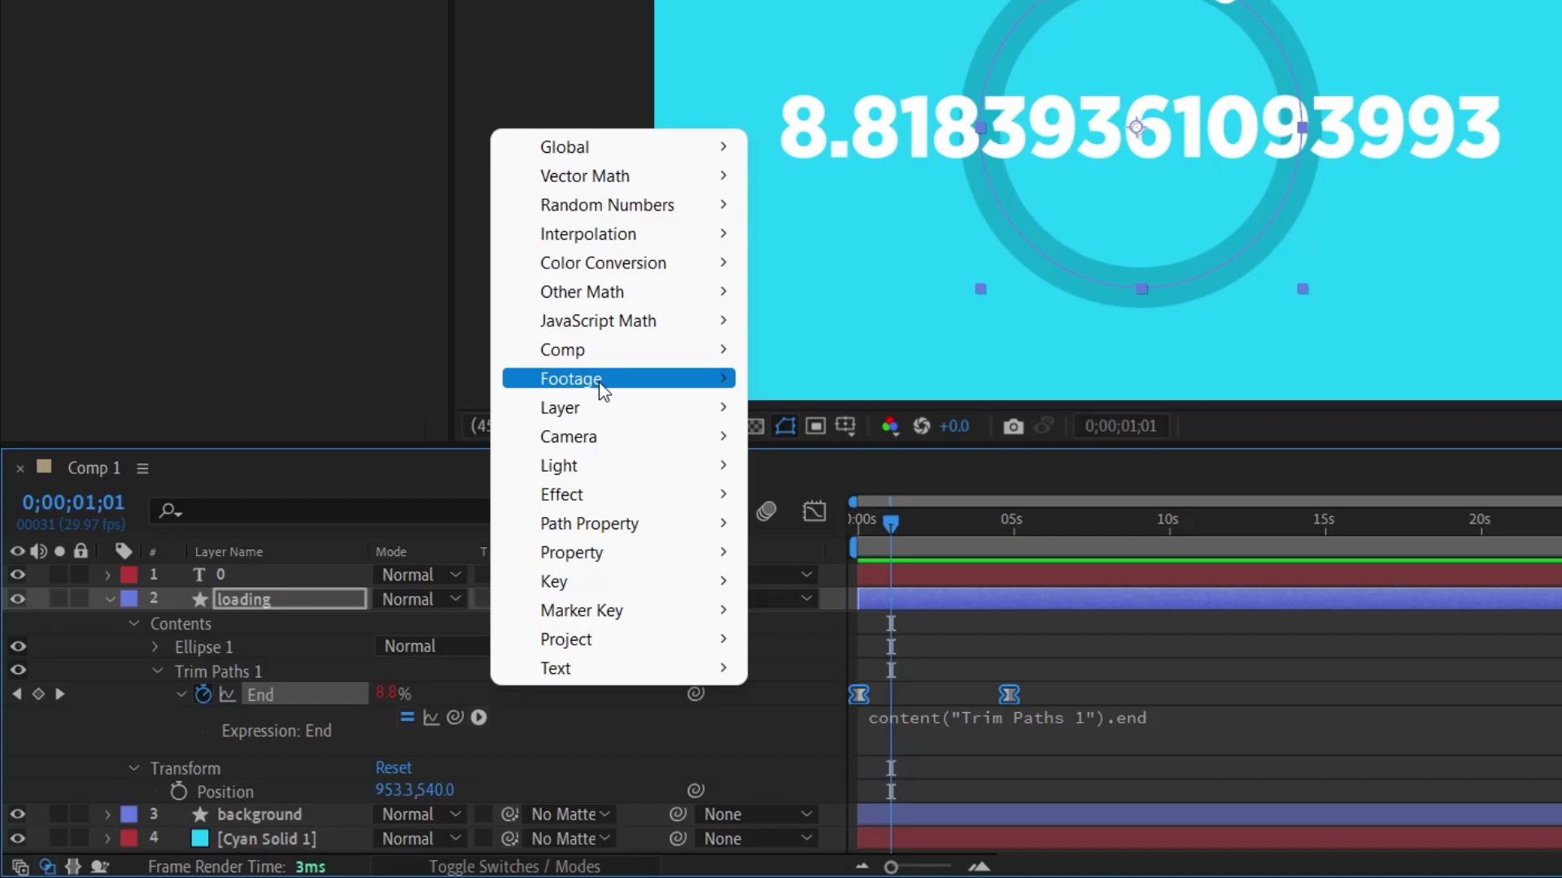
pyautogui.moveTo(607, 321)
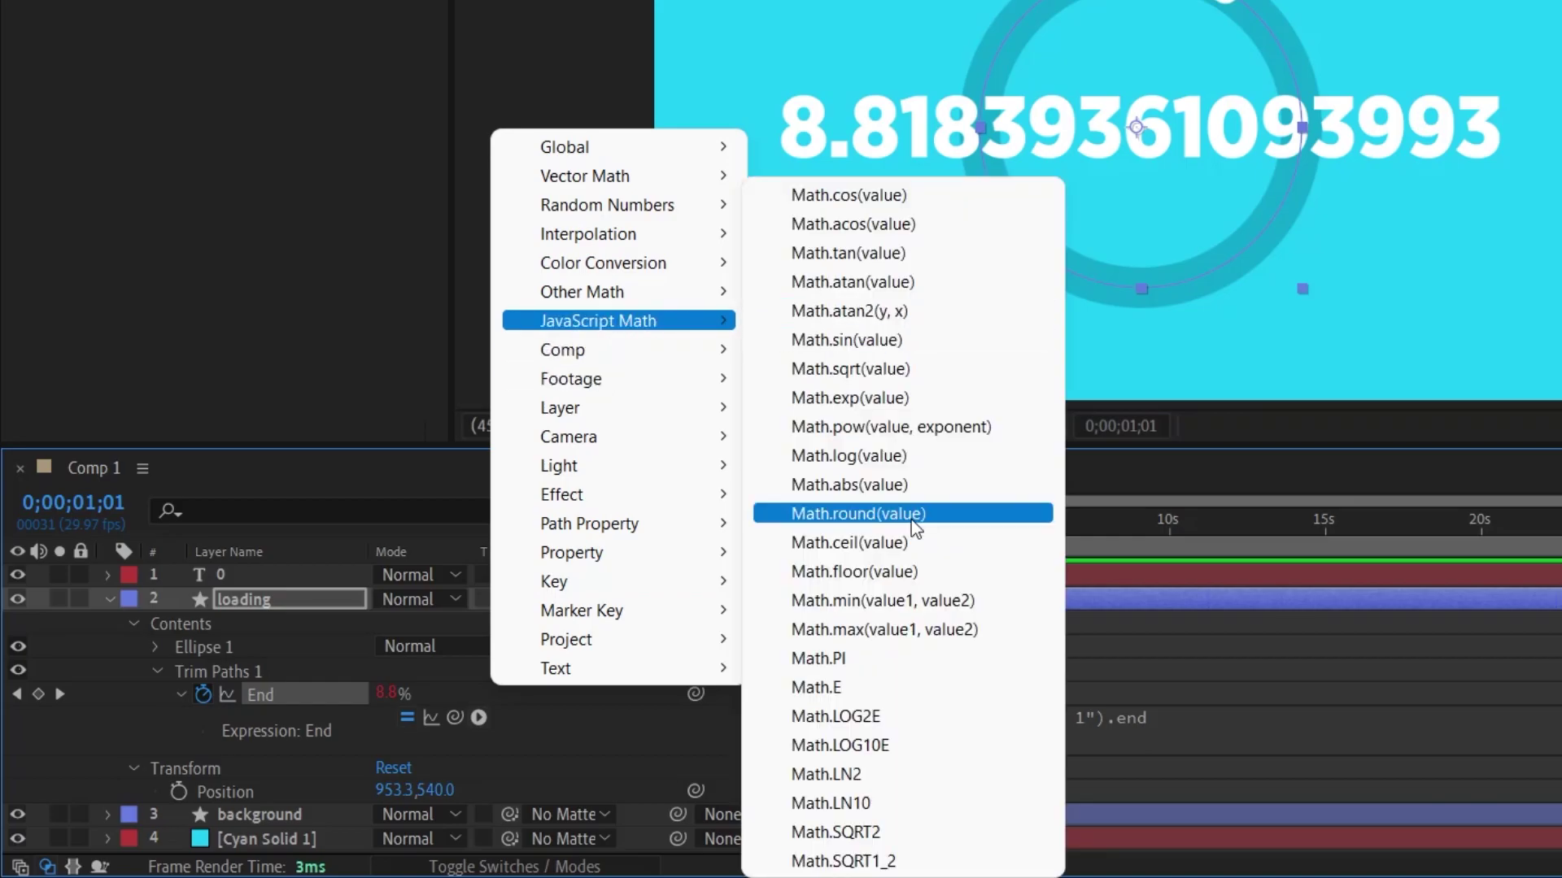
pyautogui.click(859, 520)
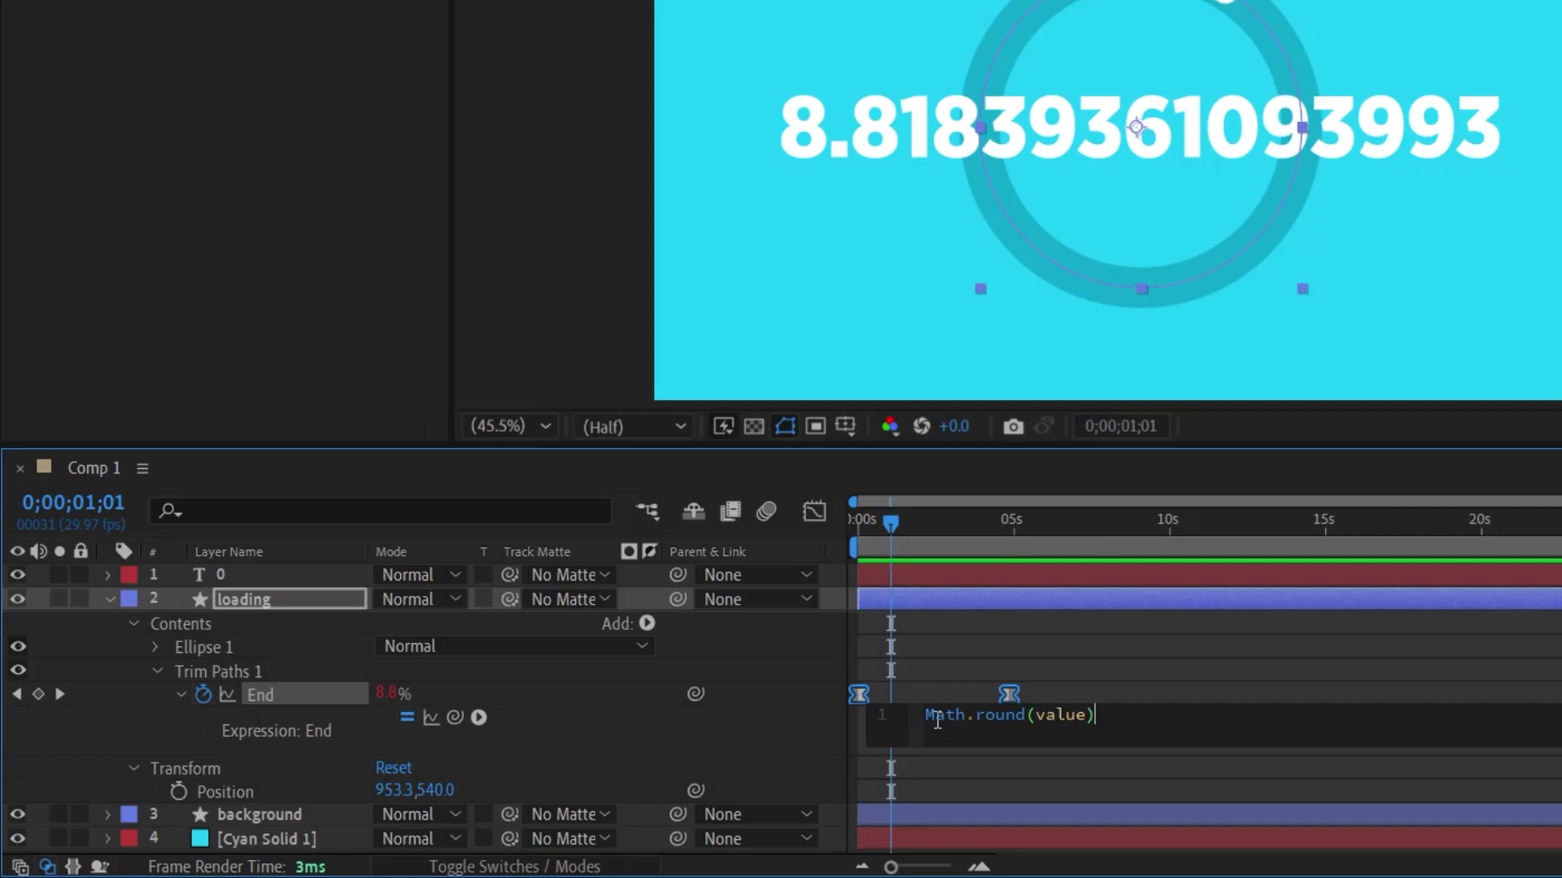
pyautogui.click(988, 774)
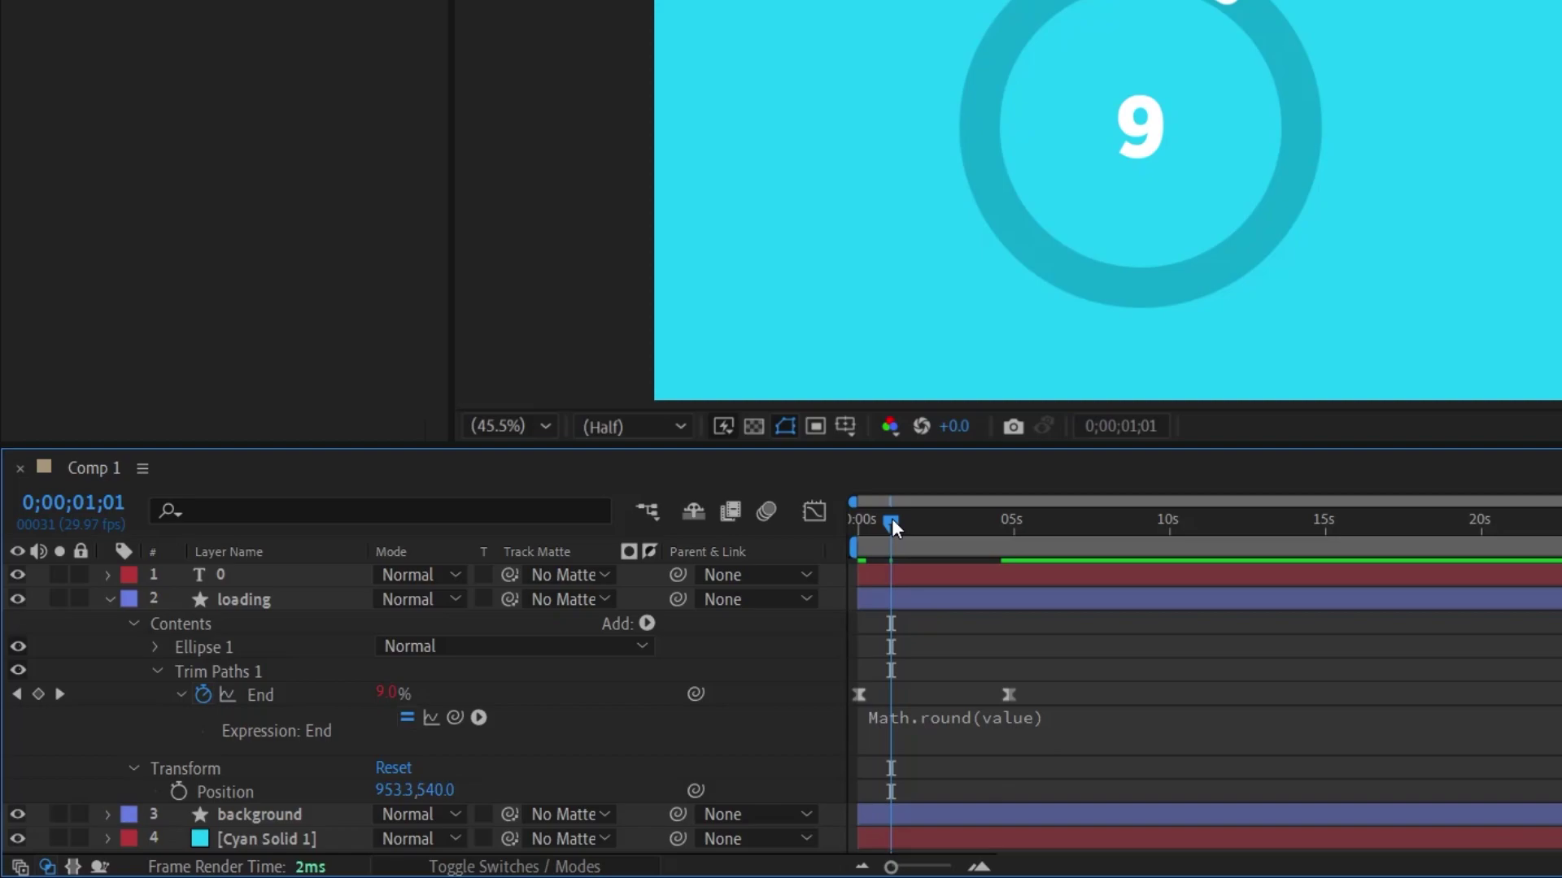
pyautogui.moveTo(891, 521); pyautogui.dragTo(858, 527)
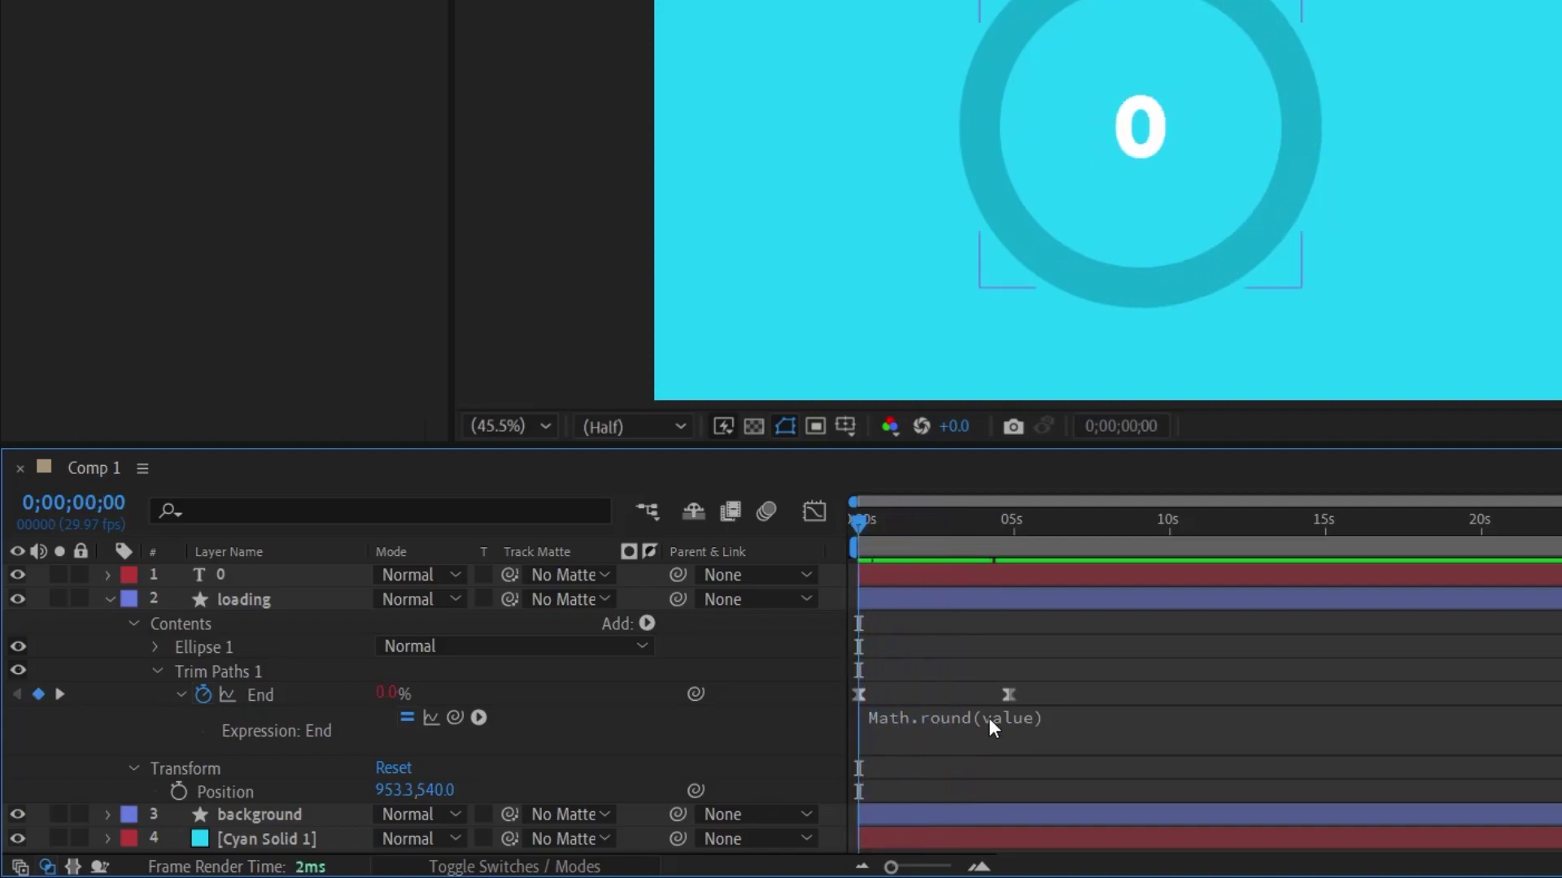
pyautogui.click(338, 582)
pyautogui.click(273, 697)
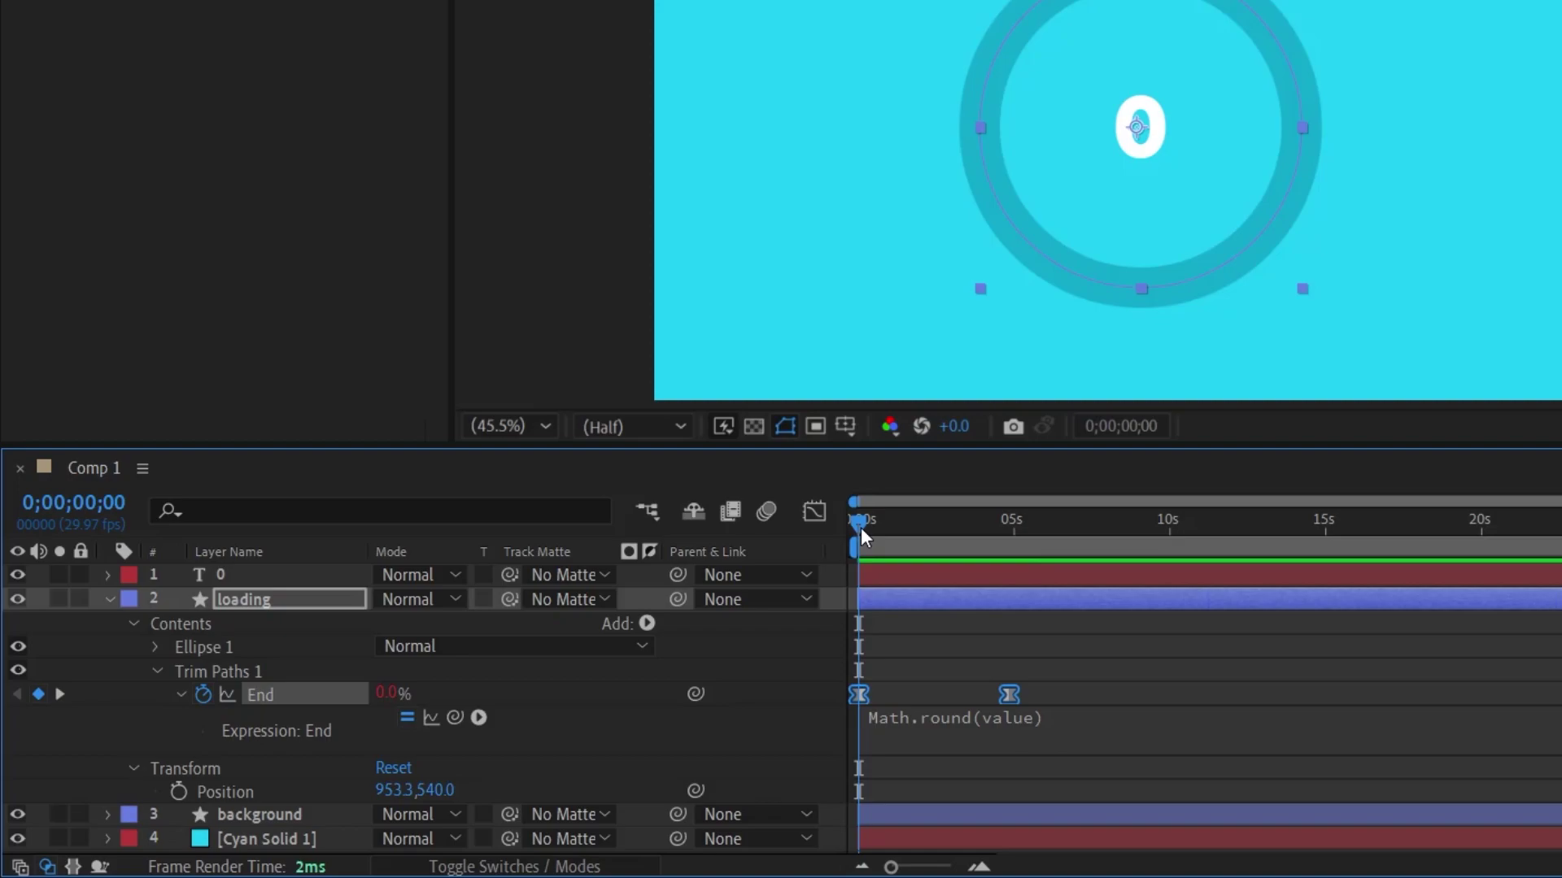
# Set the final End keyframe of the white ring to 100%.
pyautogui.click(59, 694)
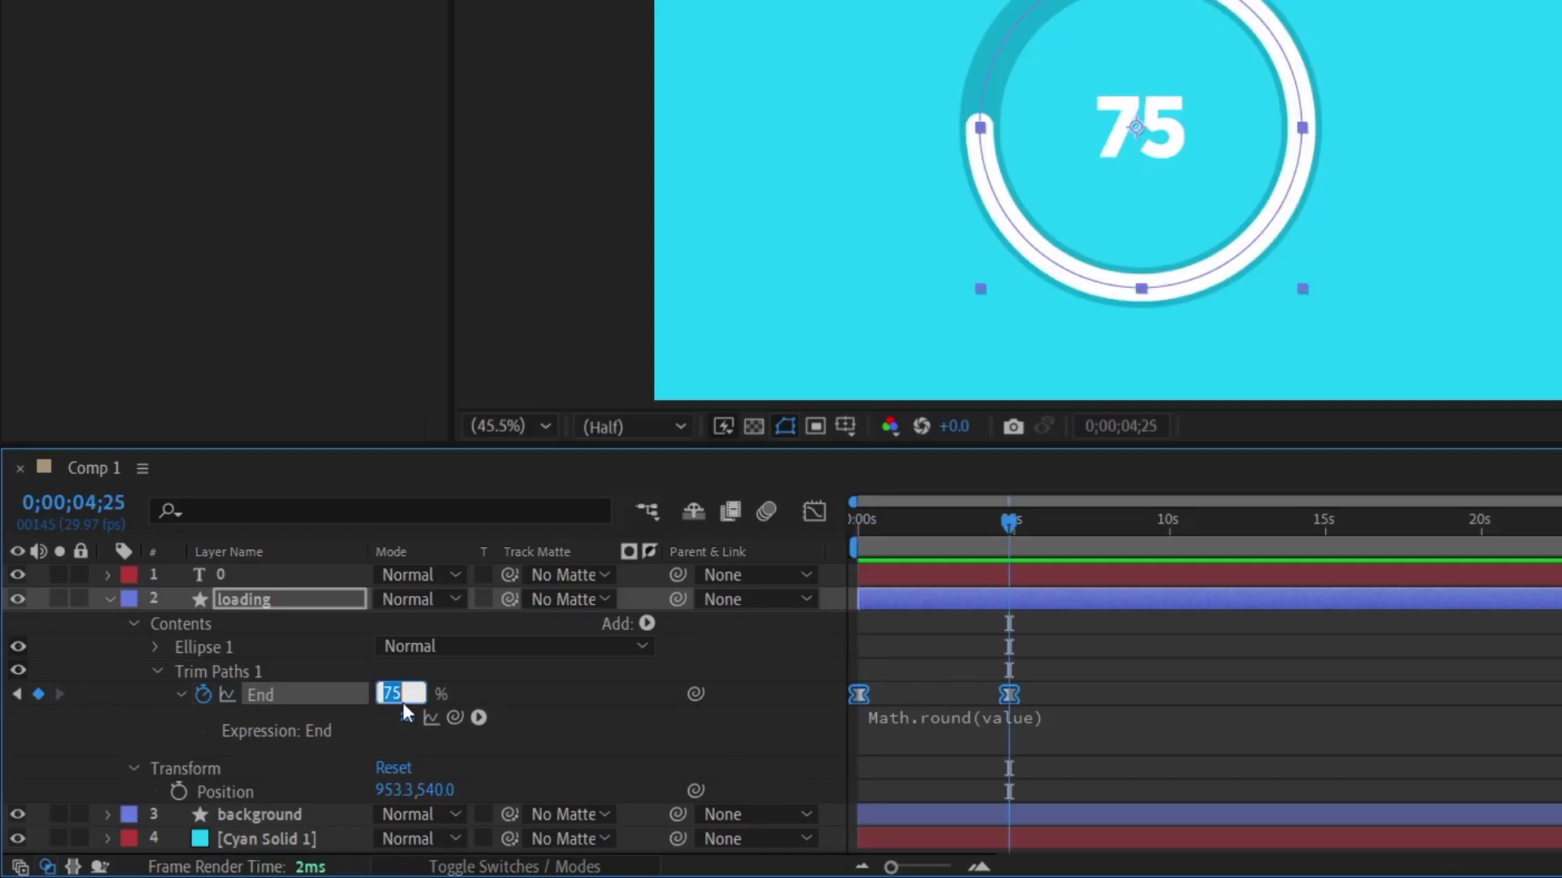
pyautogui.write('100')
pyautogui.press('Return')
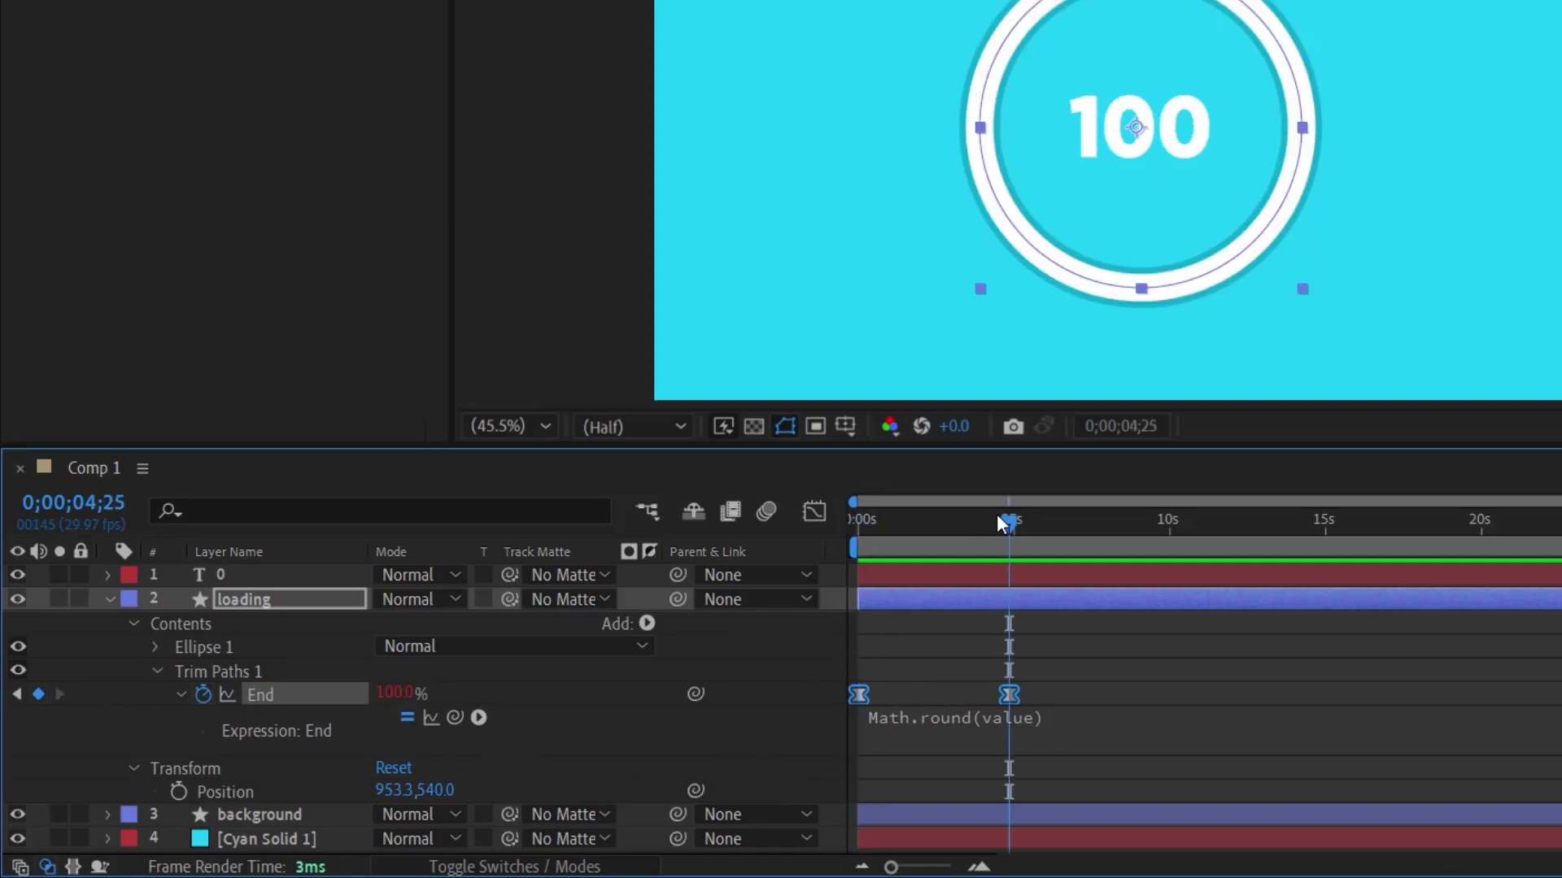
# Preview the count-up from the start, then move to about 1;16.
pyautogui.press('Home')
pyautogui.press('space')
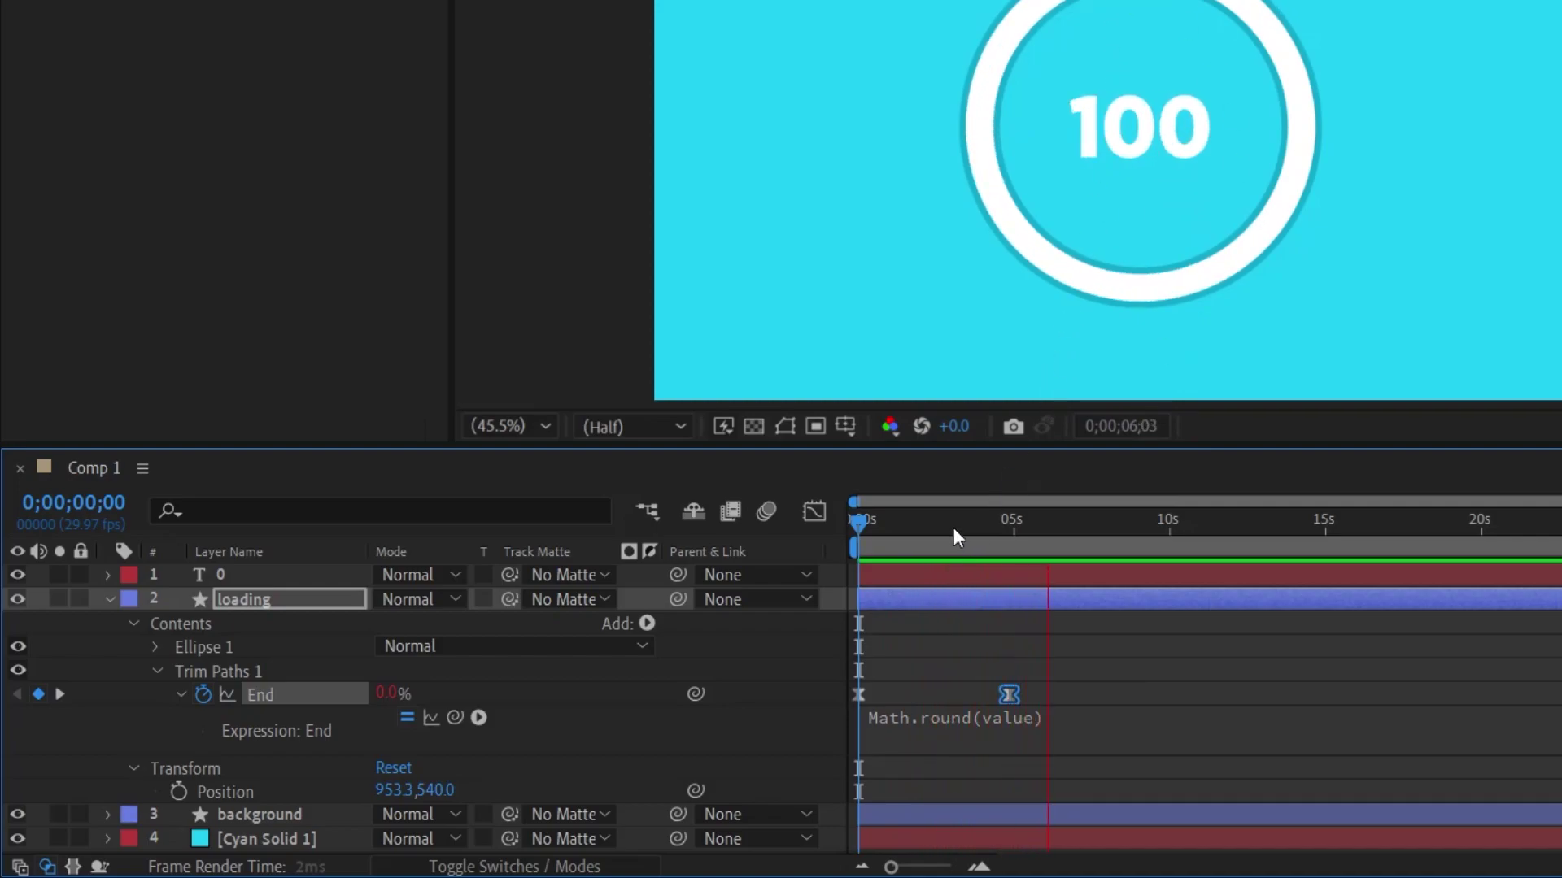
pyautogui.click(905, 525)
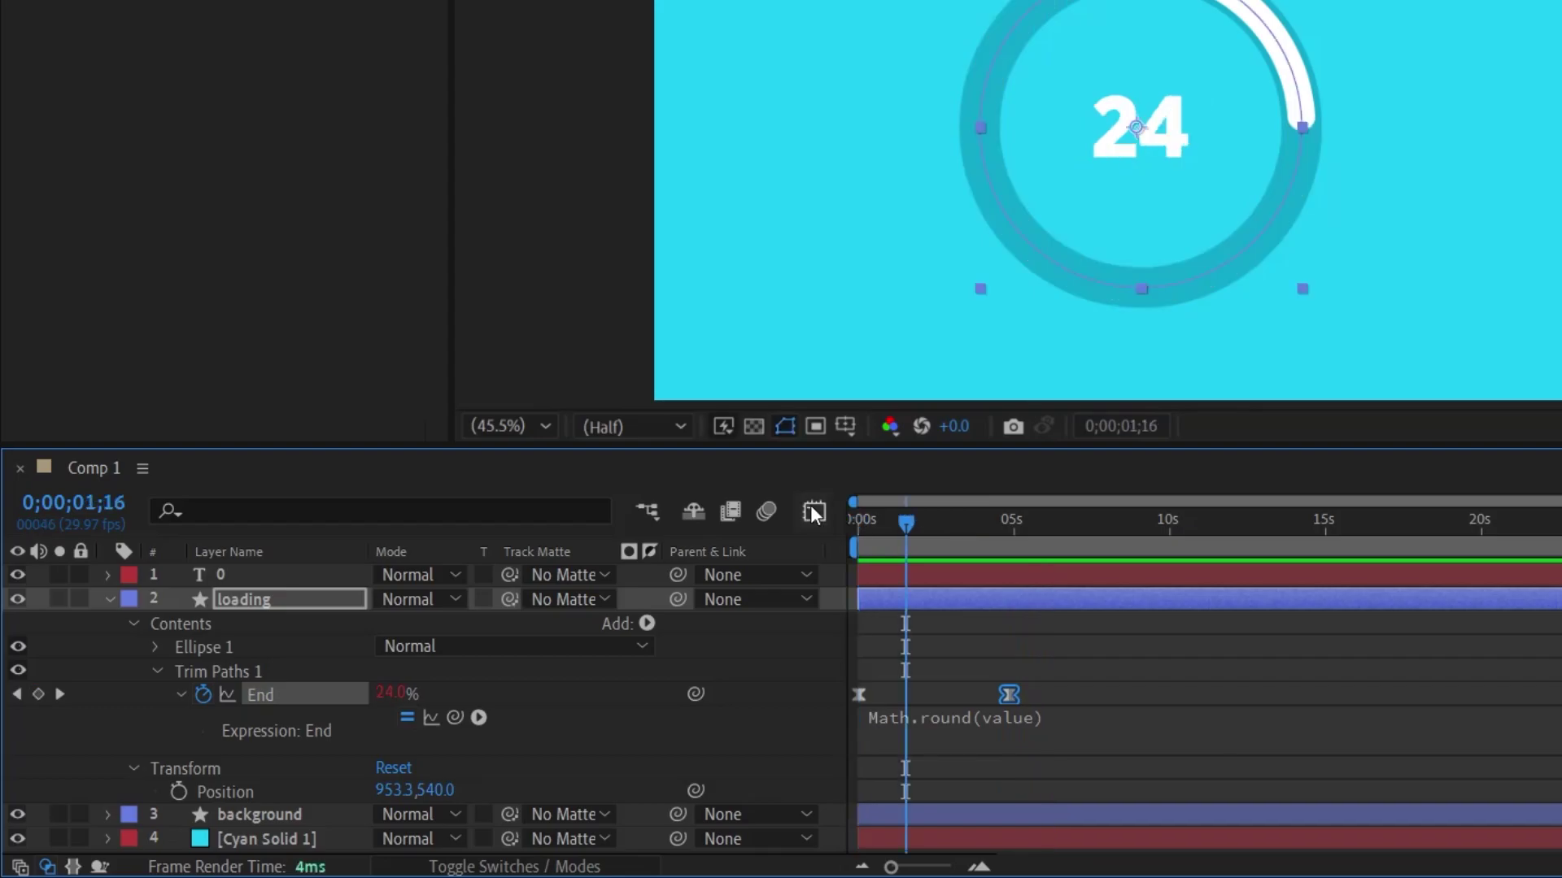
# Show End in the Graph Editor's speed graph, select the final keyframe, and preview.
pyautogui.click(812, 511)
pyautogui.rightClick(1030, 623)
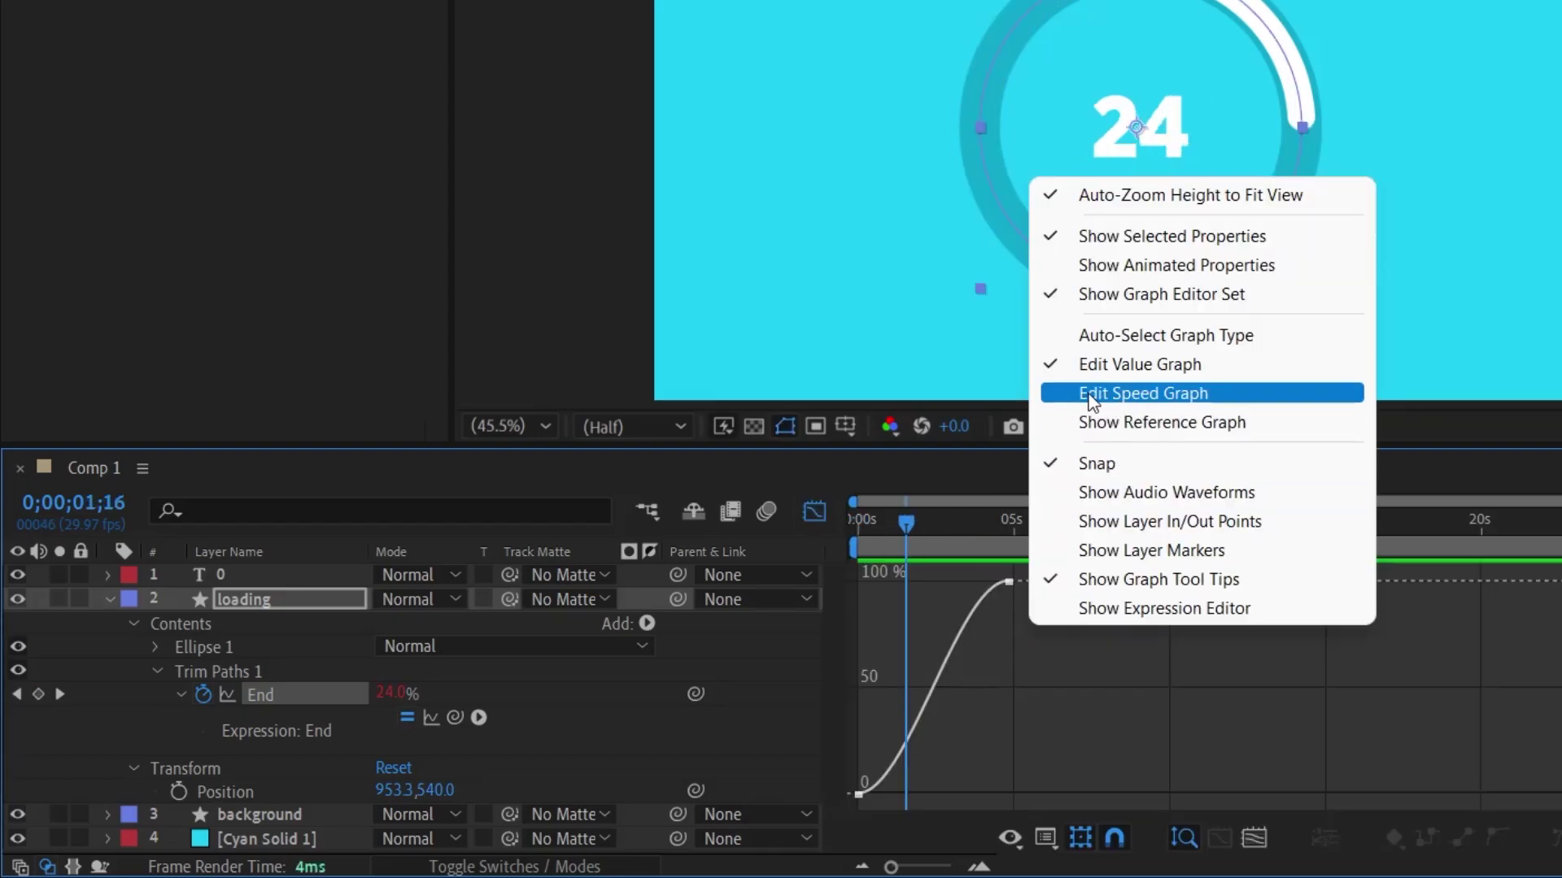
pyautogui.click(1124, 395)
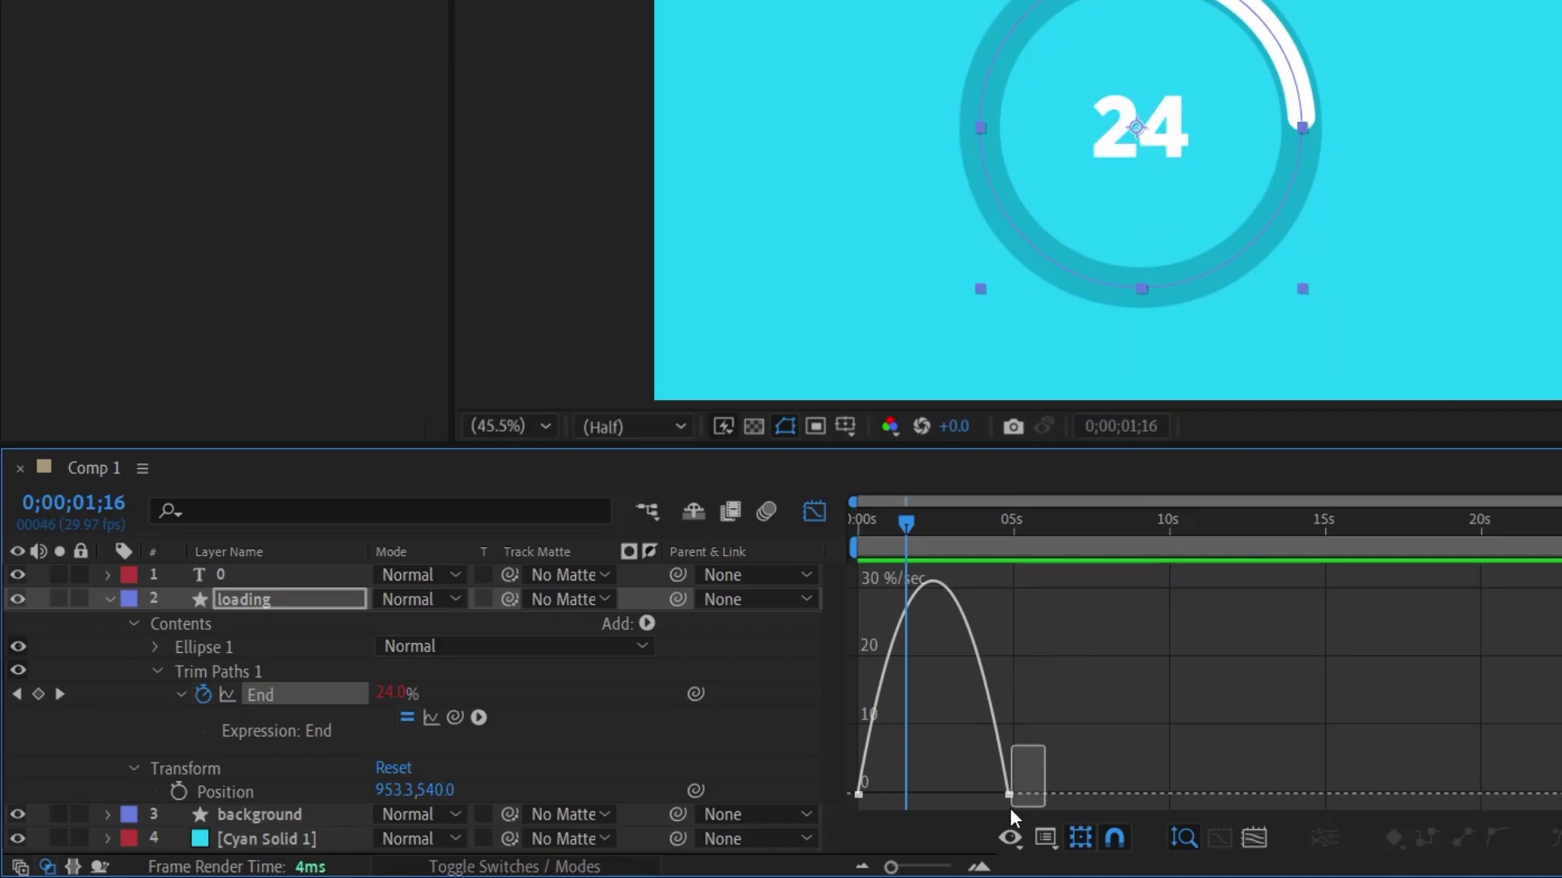
pyautogui.moveTo(1009, 808); pyautogui.dragTo(917, 794)
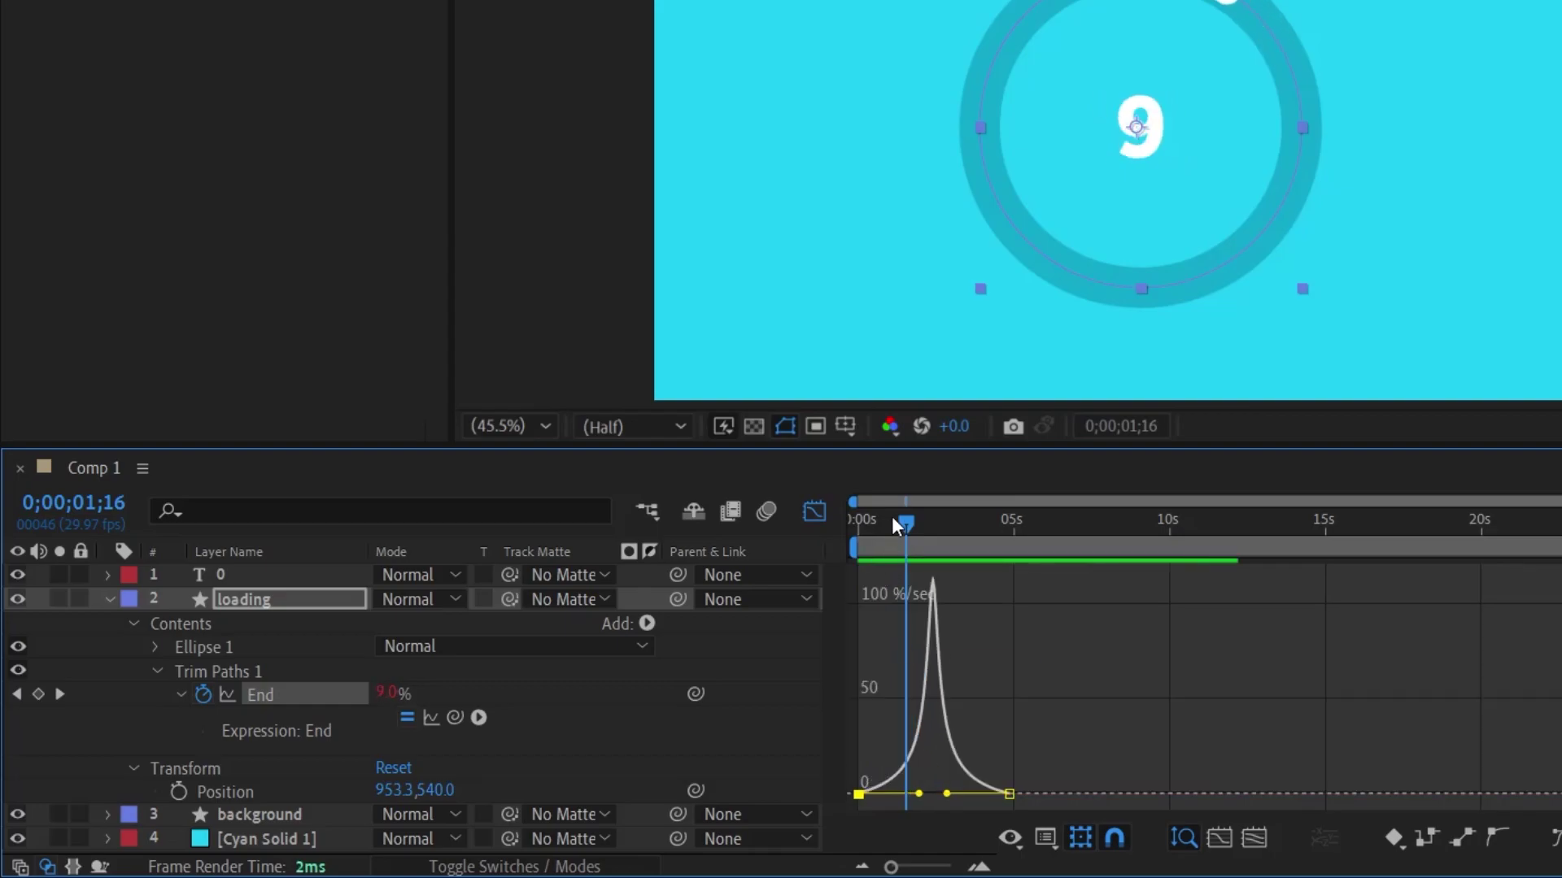
pyautogui.click(851, 512)
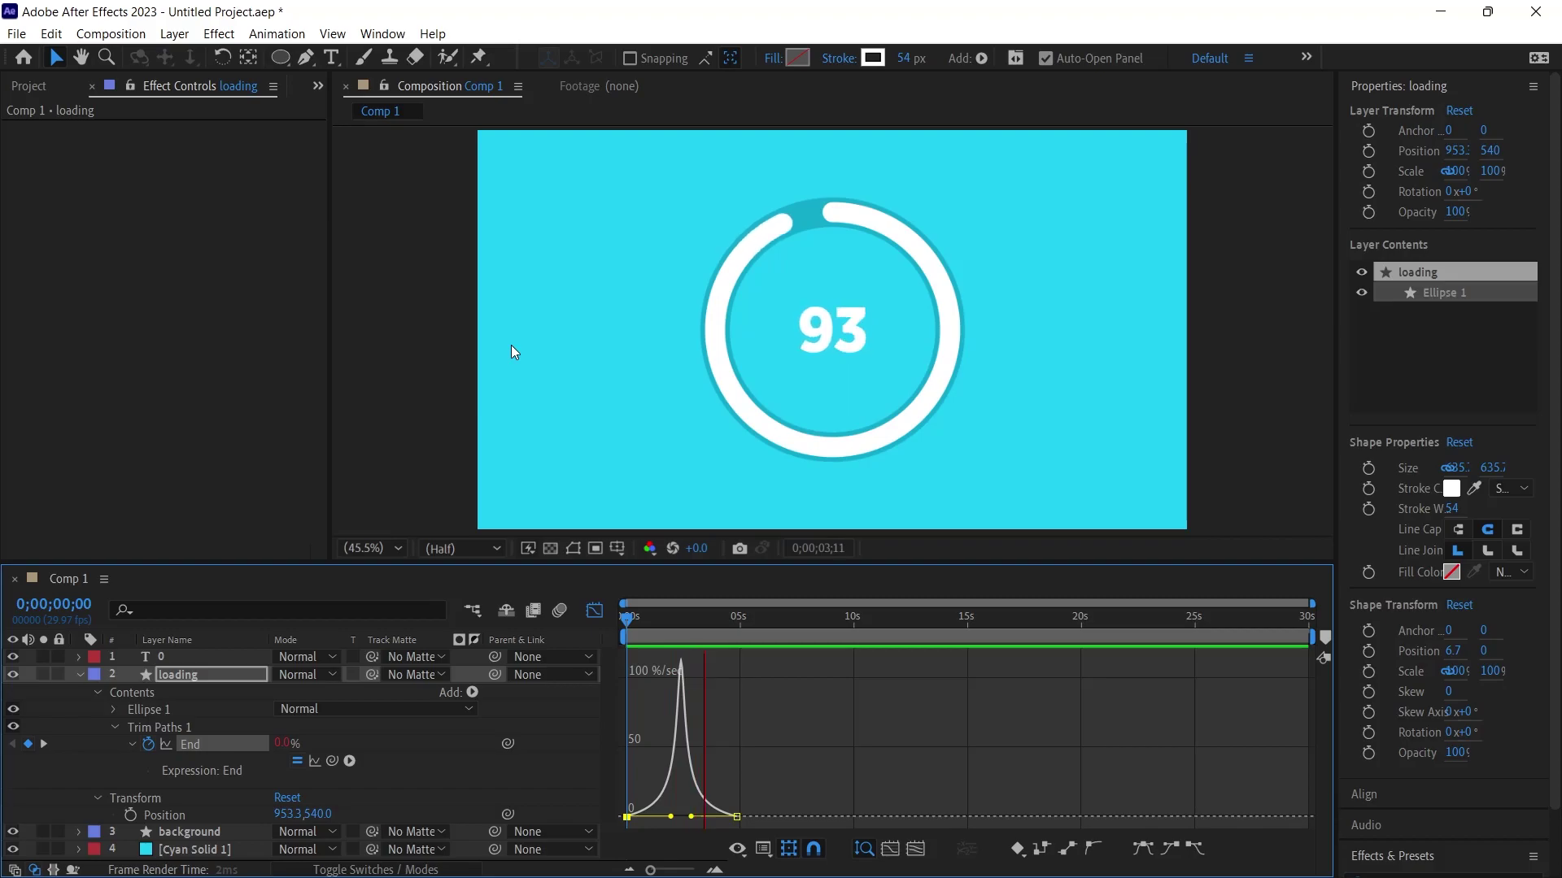
pyautogui.click(634, 708)
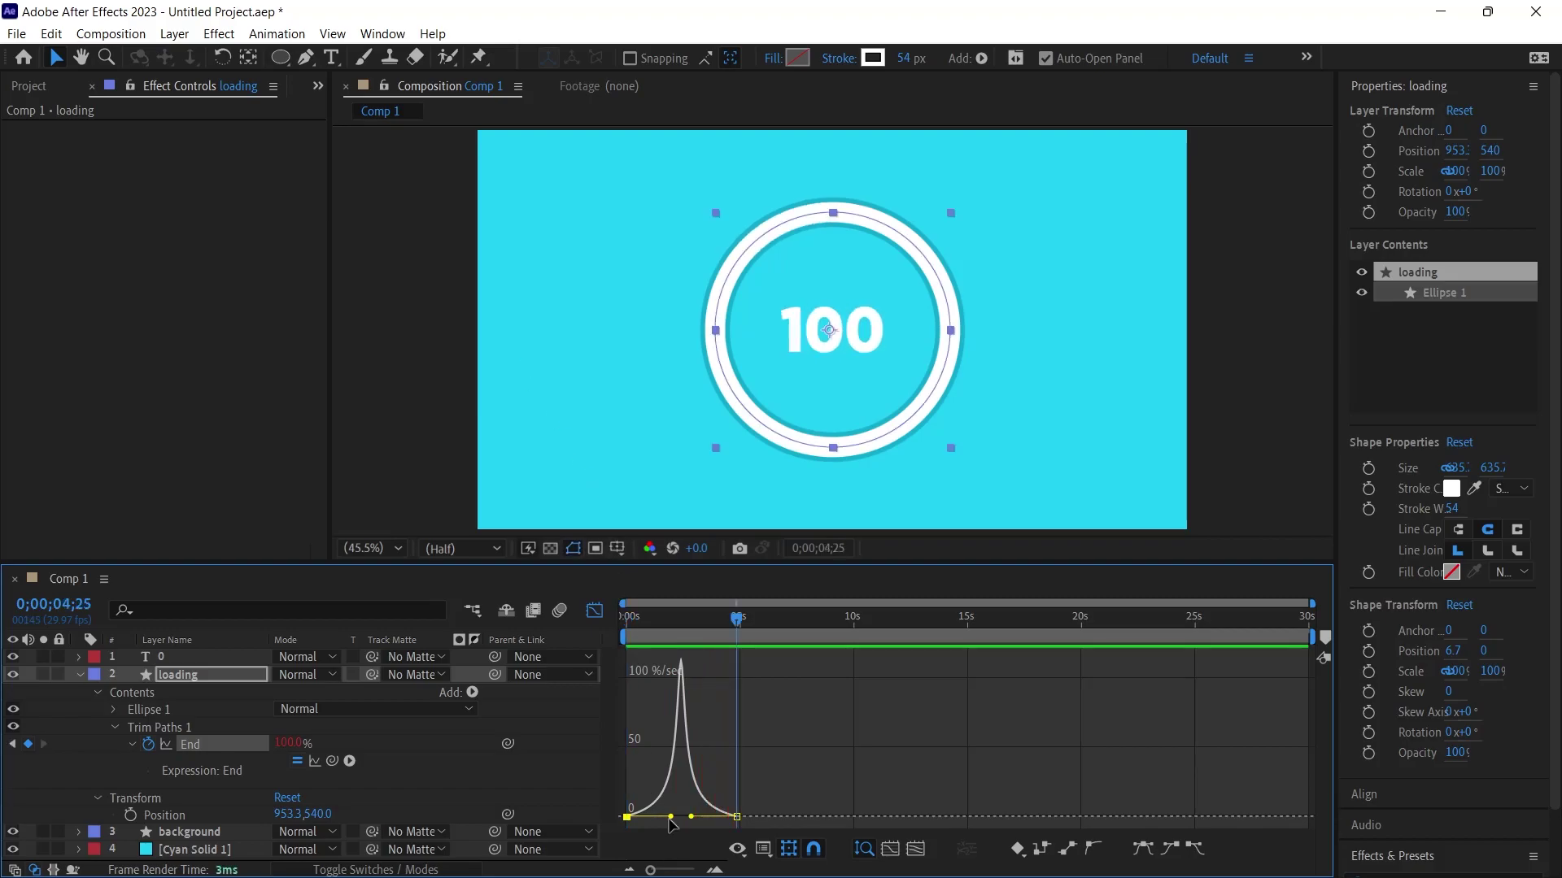
# Drag the End speed handle so the fill starts fast and eases out, then preview.
pyautogui.click(663, 814)
pyautogui.moveTo(673, 822); pyautogui.dragTo(629, 695)
pyautogui.press('space')
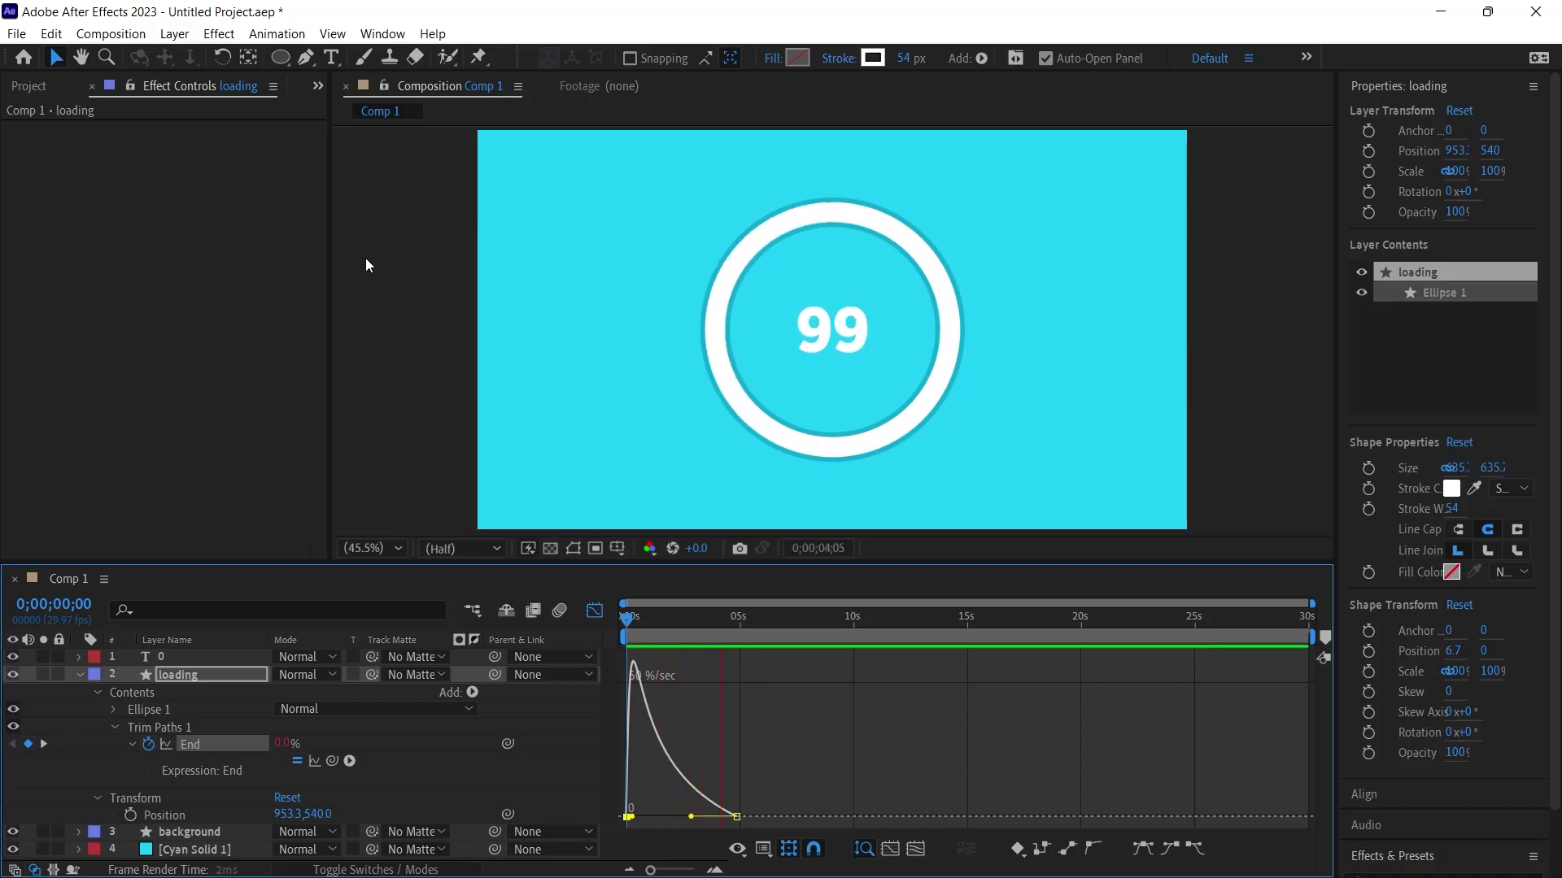
pyautogui.press('space')
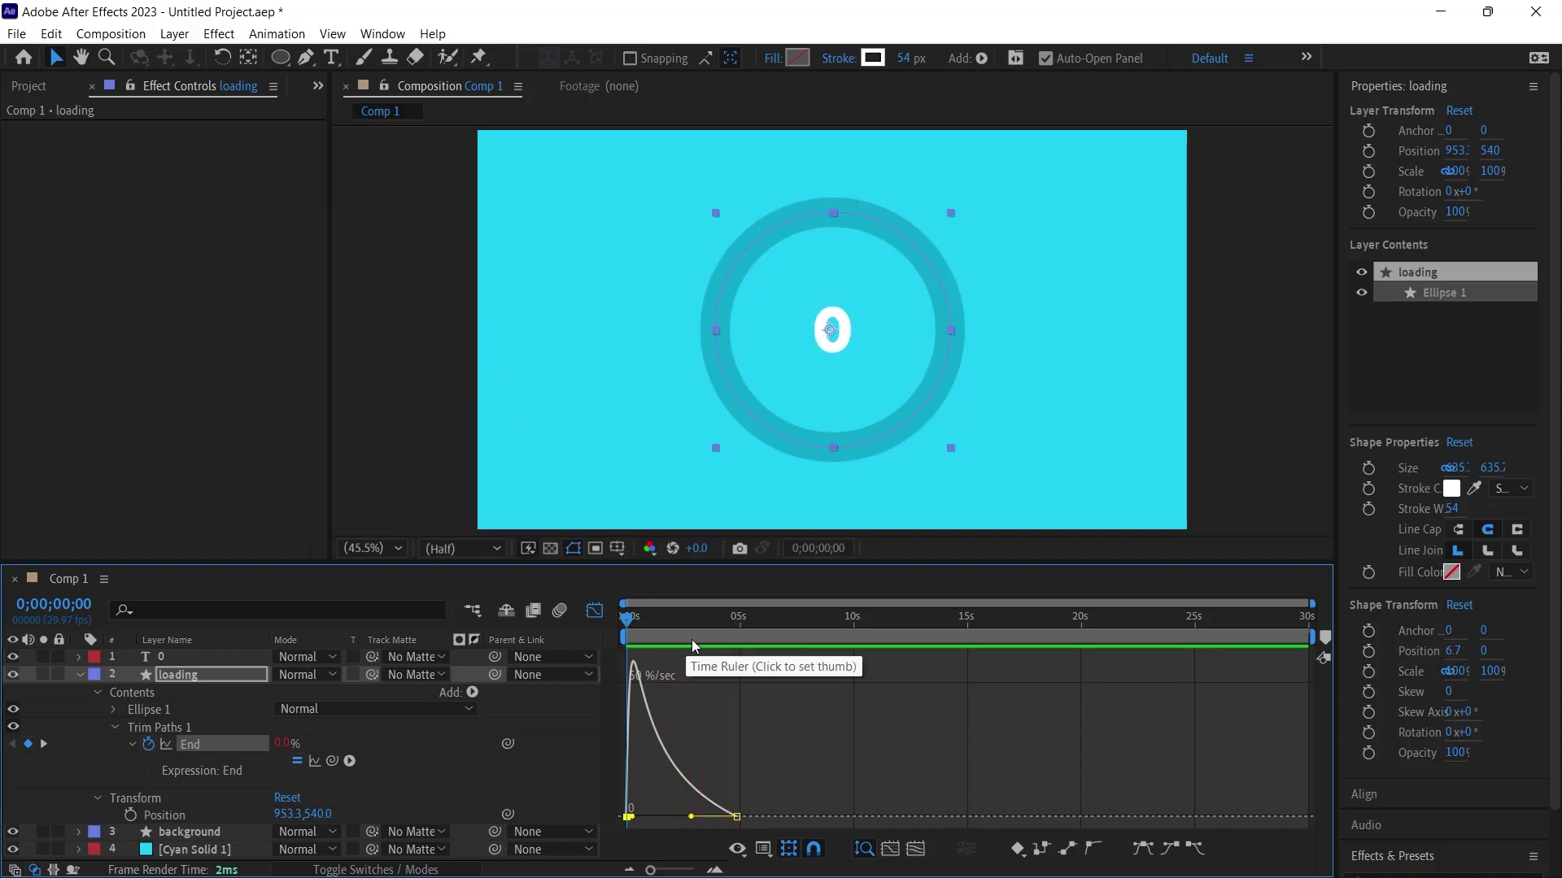
# Return to layer bars and reveal only the keyframed End property on all layers.
pyautogui.click(600, 614)
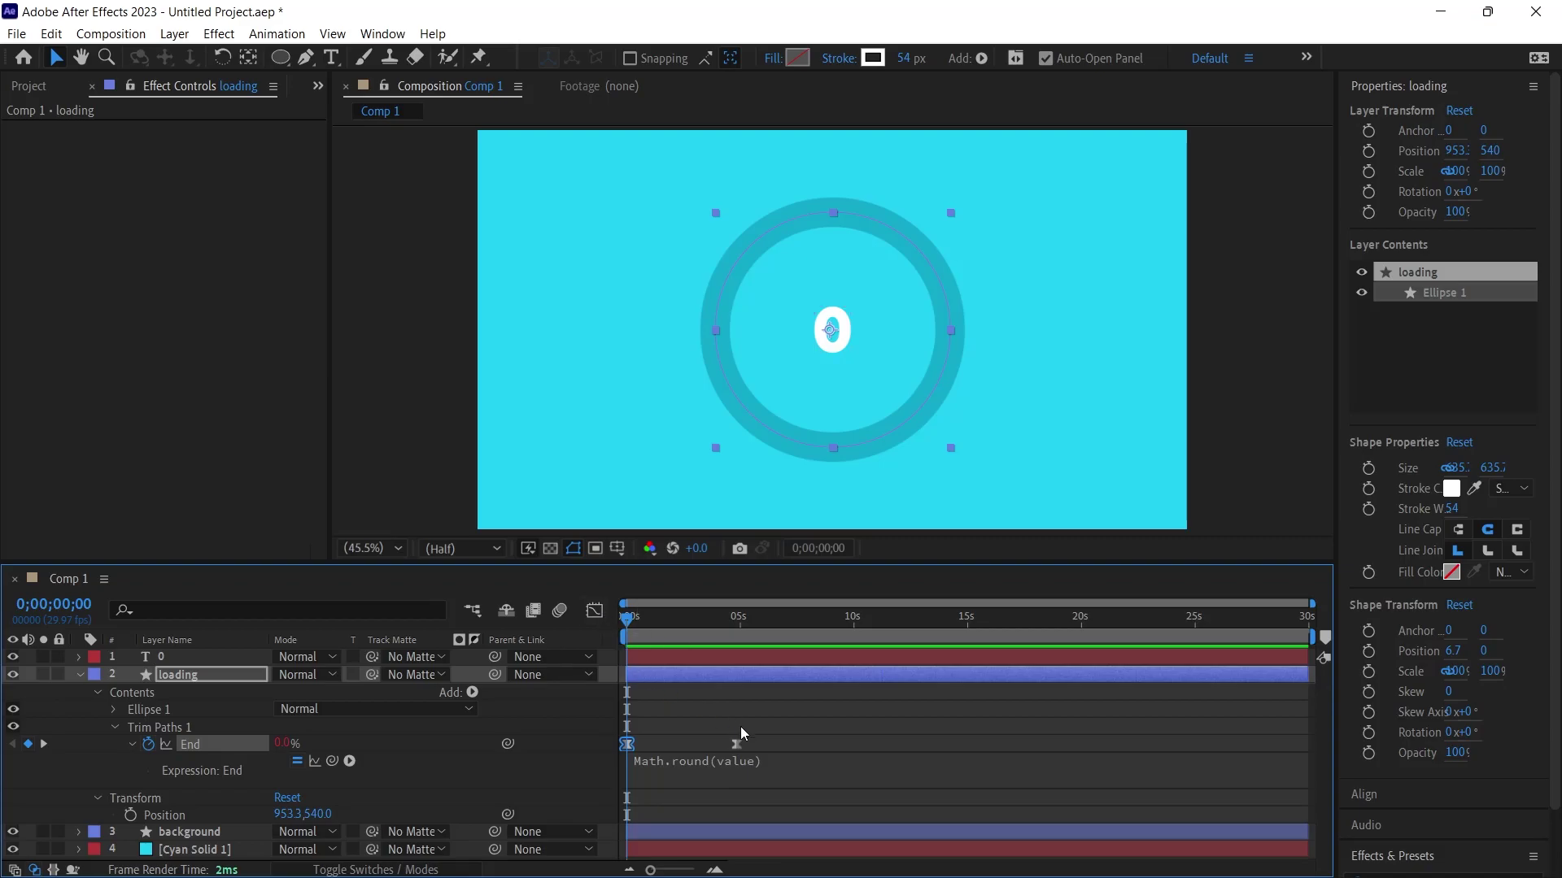
pyautogui.hotkey('ctrl', 'a')
pyautogui.press('u')
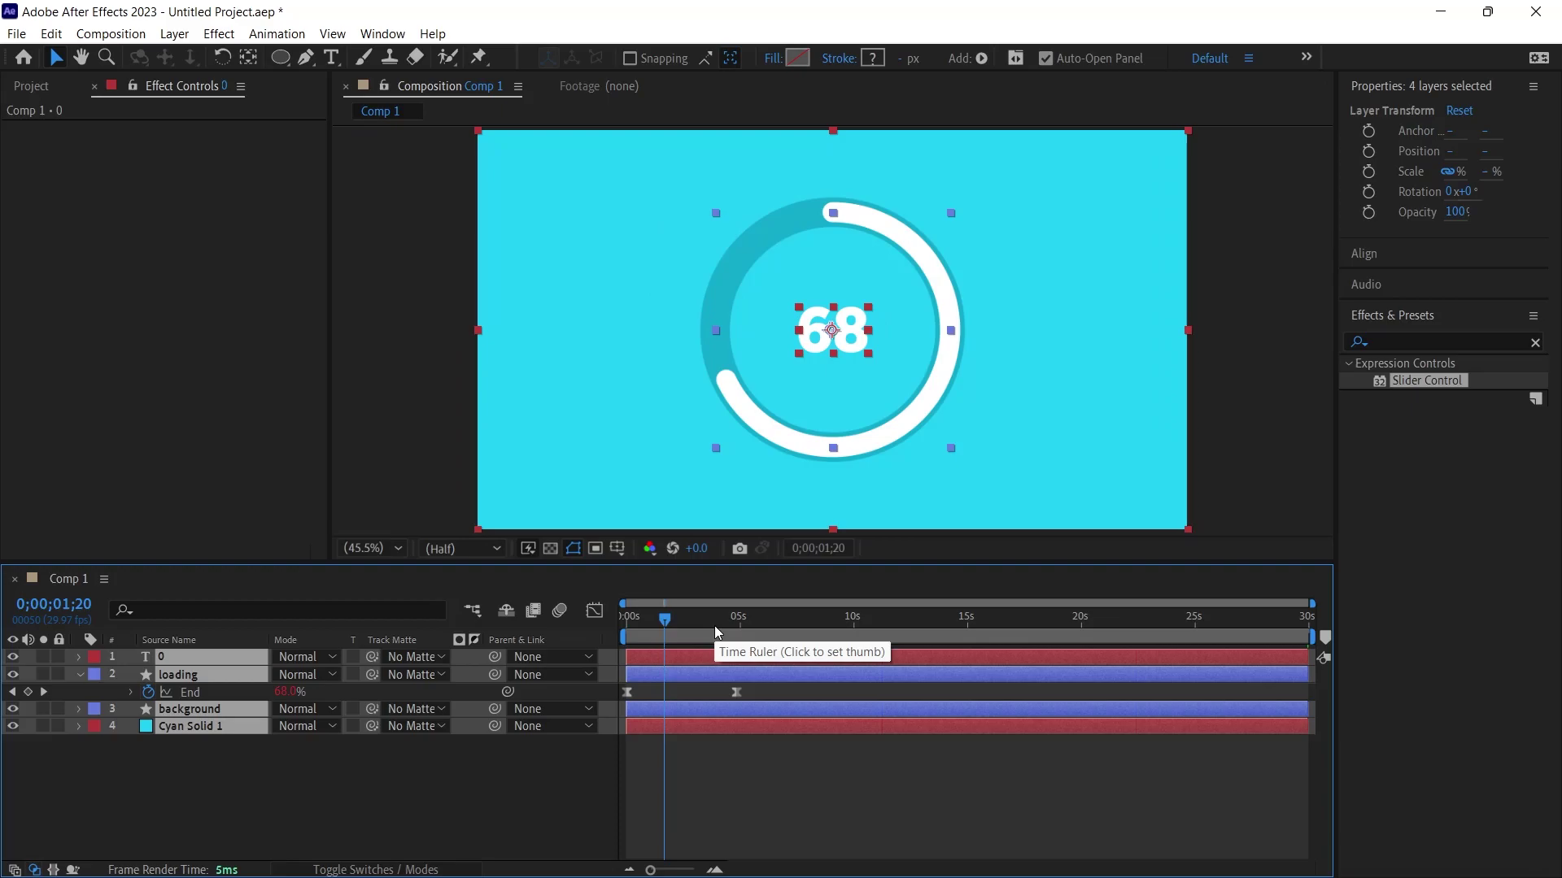
# Pre-compose the counter, loading and background layers into a new composition named skill-ps.
pyautogui.click(200, 758)
pyautogui.click(182, 706)
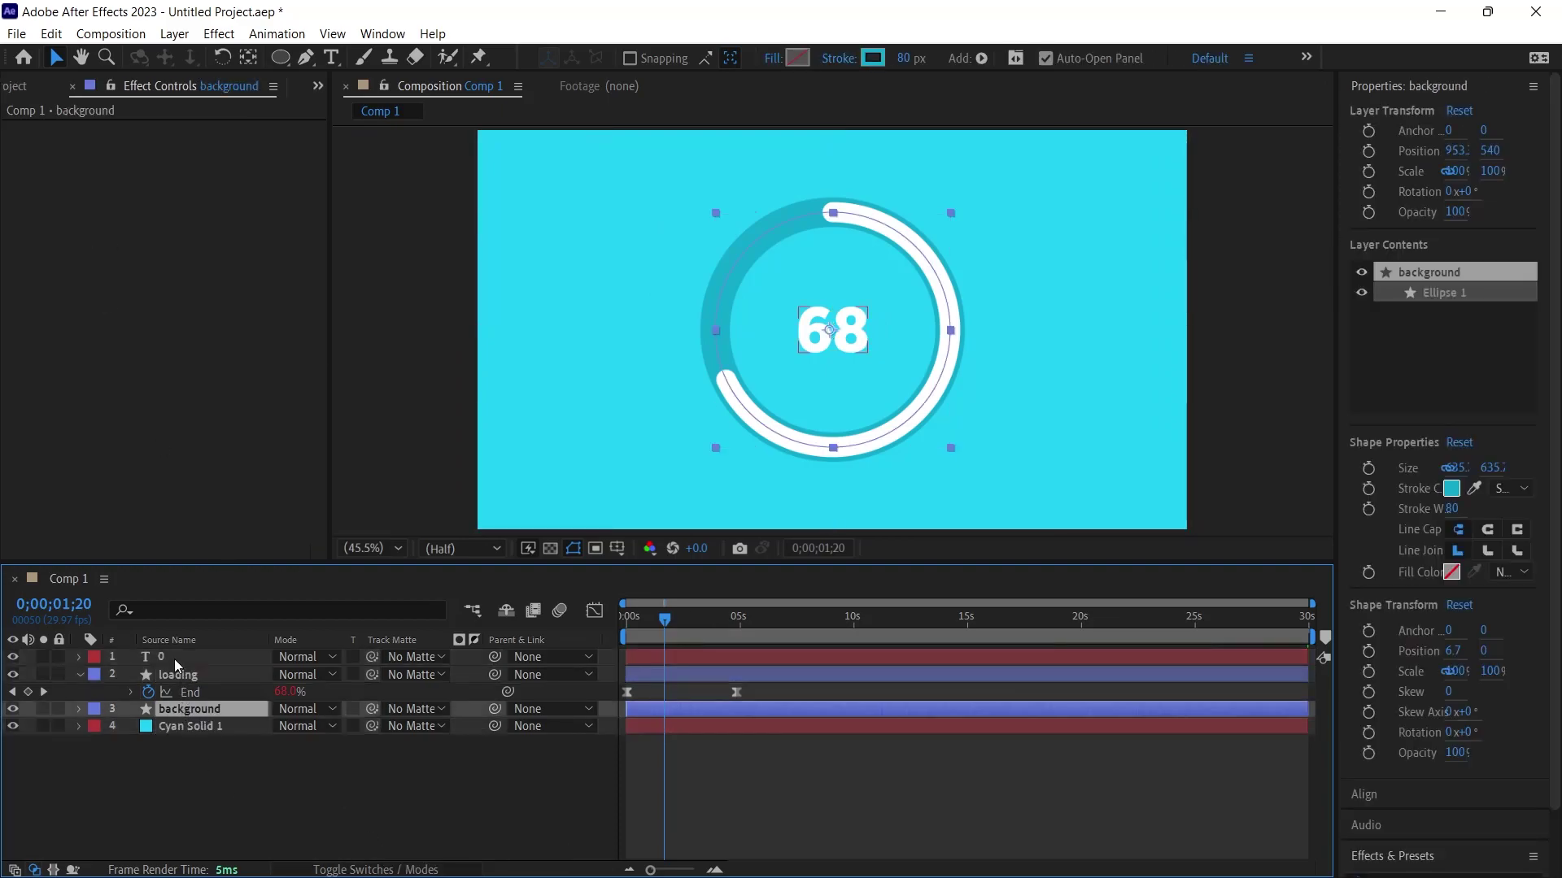
pyautogui.keyDown('shift'); pyautogui.click(174, 658); pyautogui.keyUp('shift')
pyautogui.rightClick(188, 675)
pyautogui.click(262, 547)
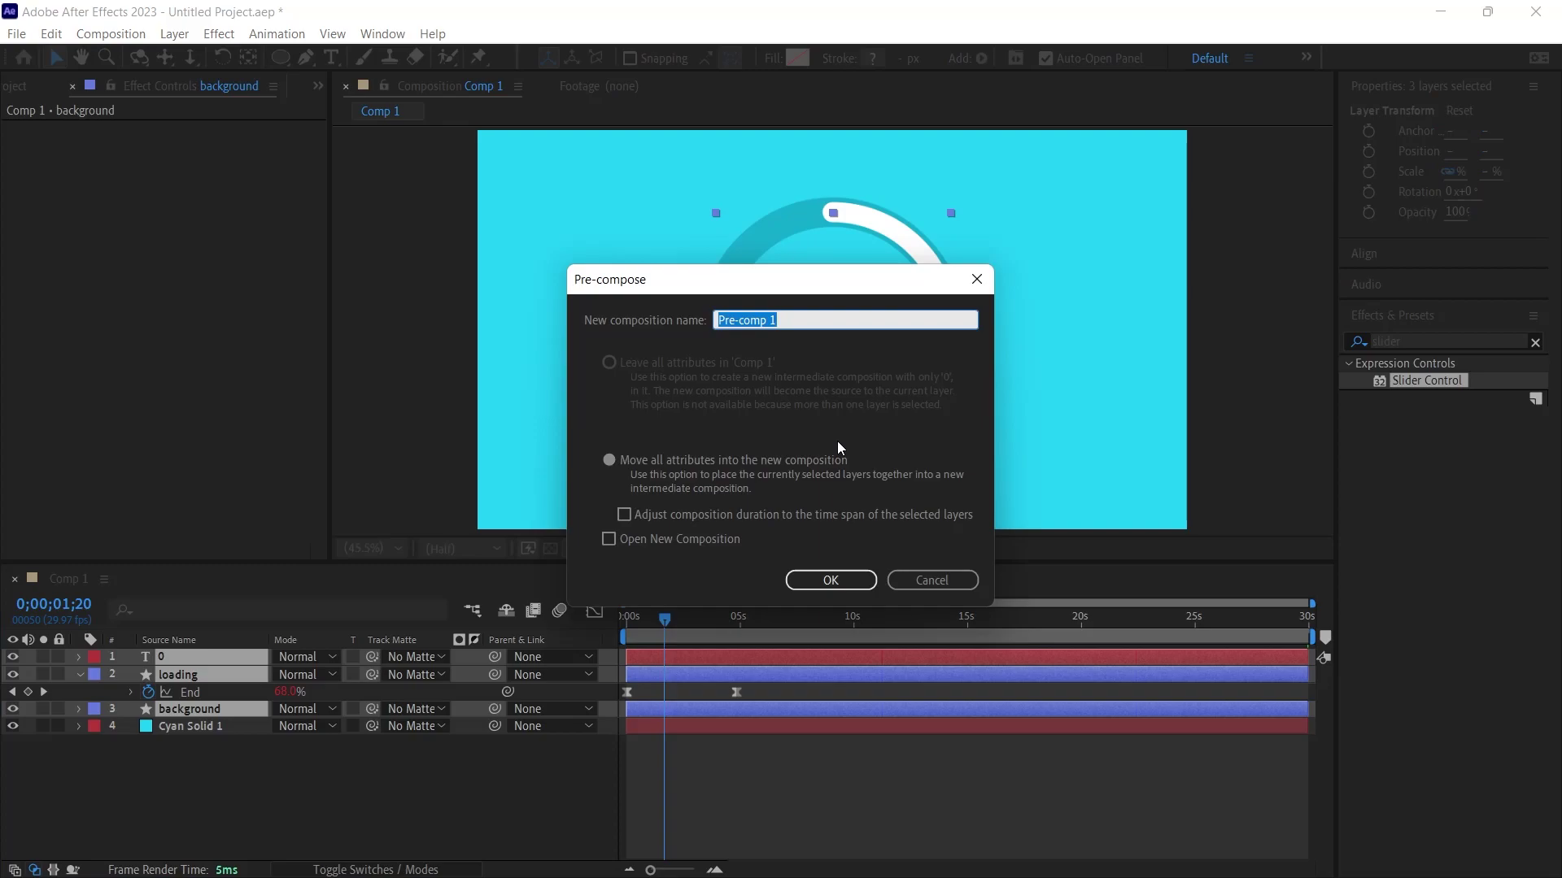
pyautogui.write('skill-ps')
pyautogui.press('Return')
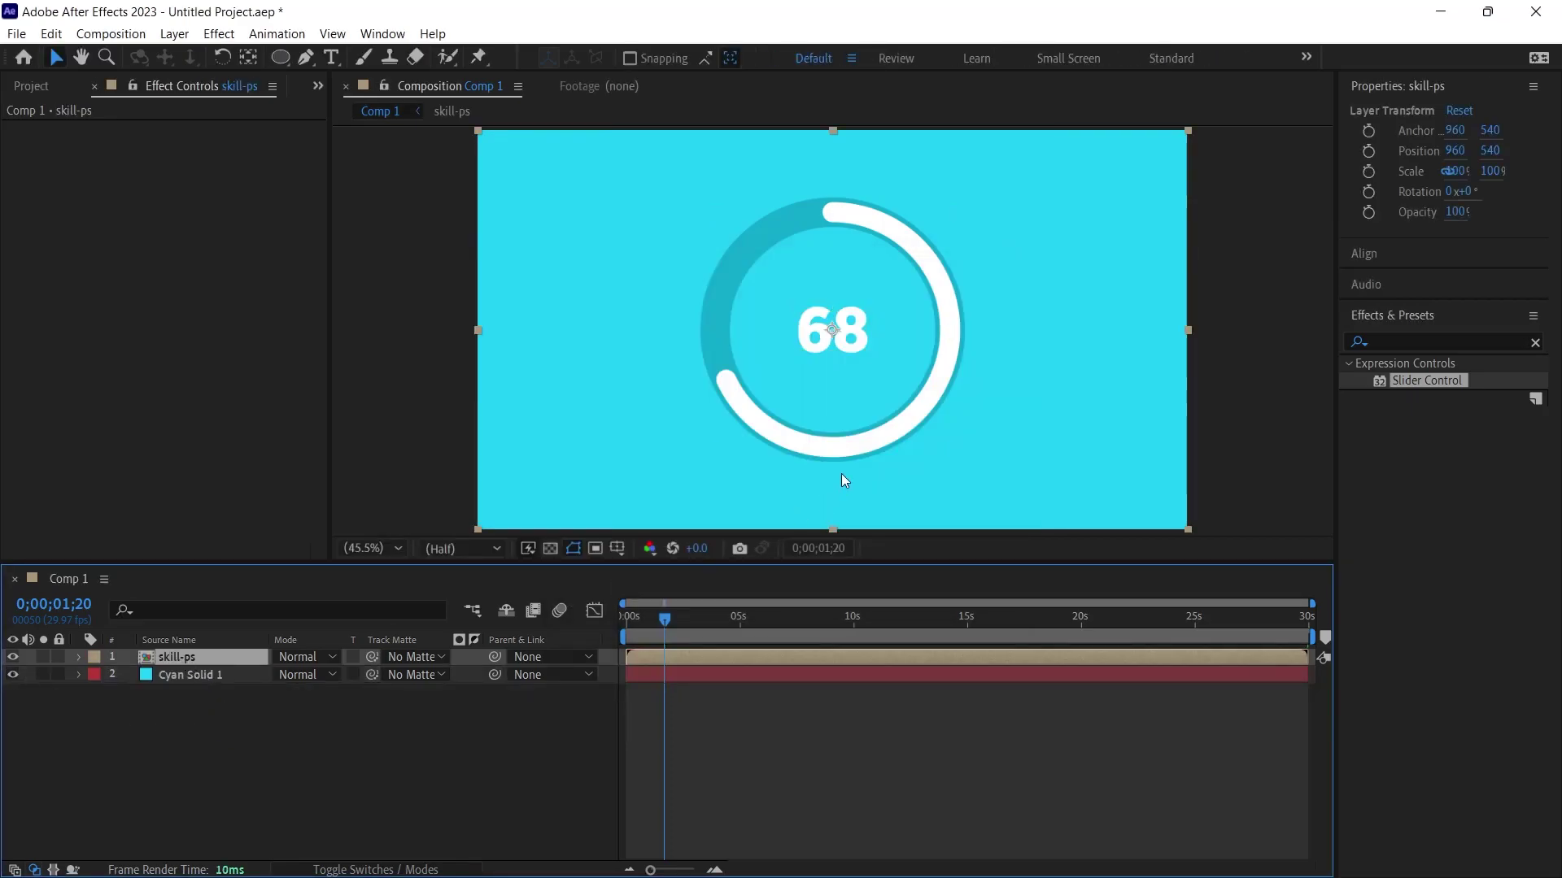
# Move the skill-ps ring into the left half, then duplicate it and shift the copy right.
pyautogui.moveTo(857, 384); pyautogui.dragTo(700, 387)
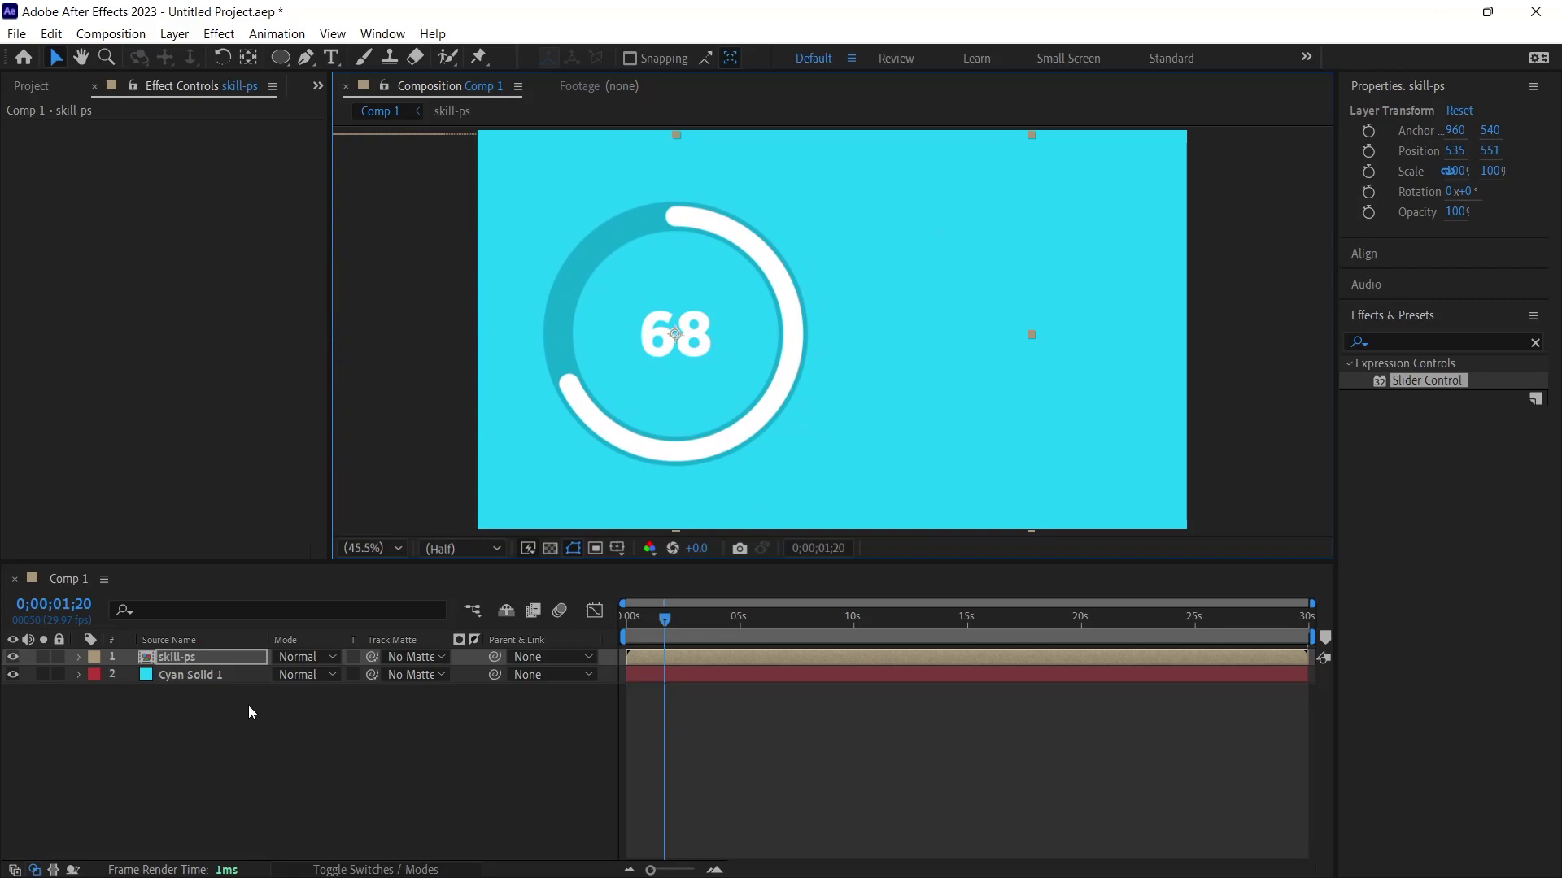
pyautogui.click(173, 657)
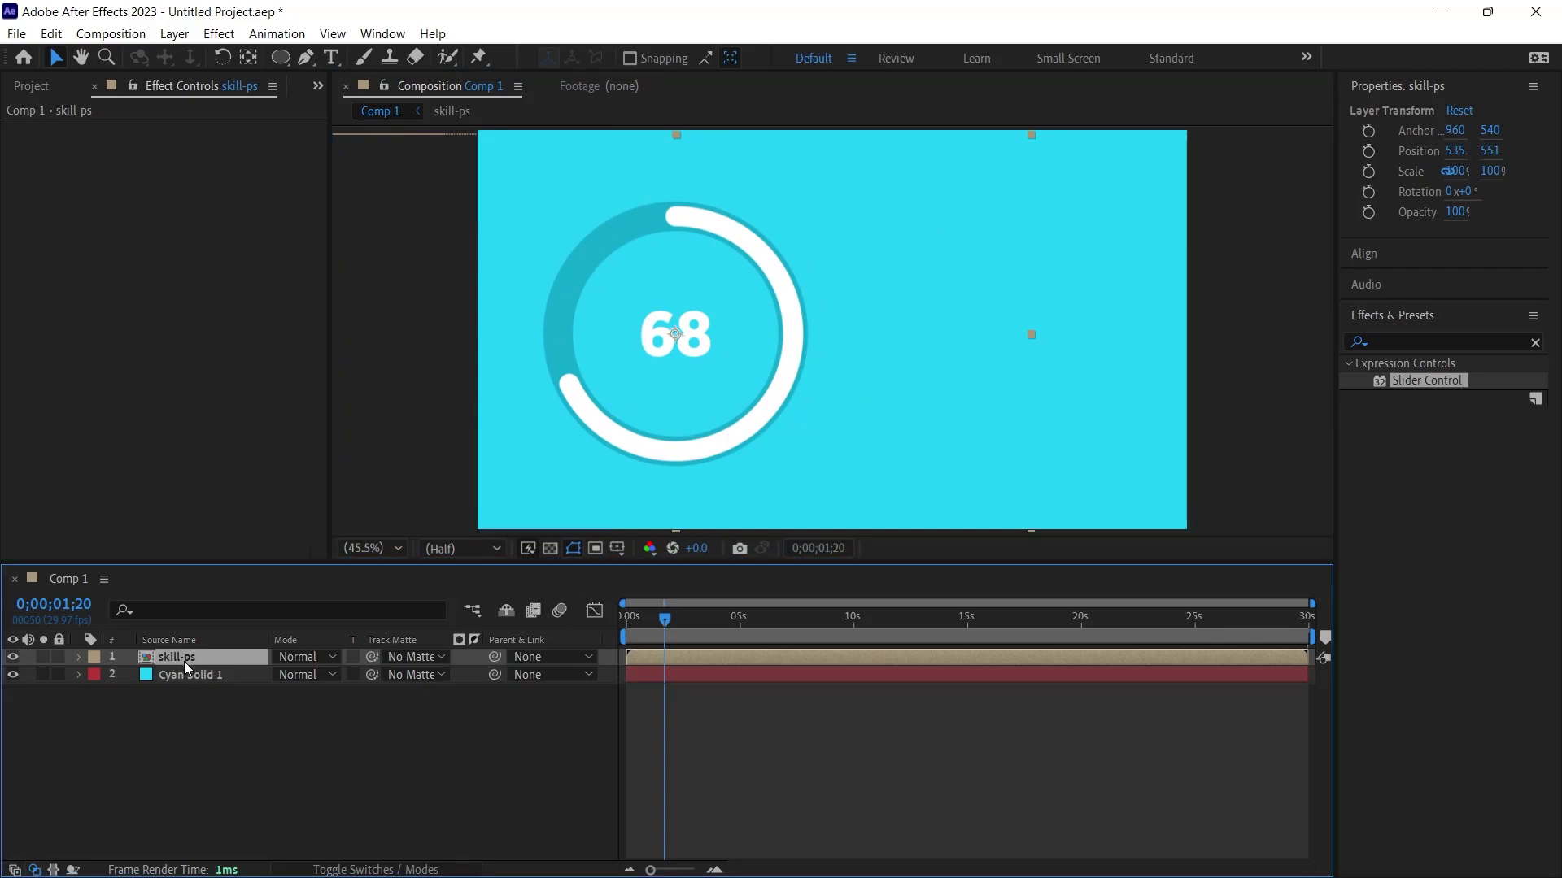
pyautogui.hotkey('ctrl', 'd')
pyautogui.moveTo(692, 382); pyautogui.dragTo(983, 383)
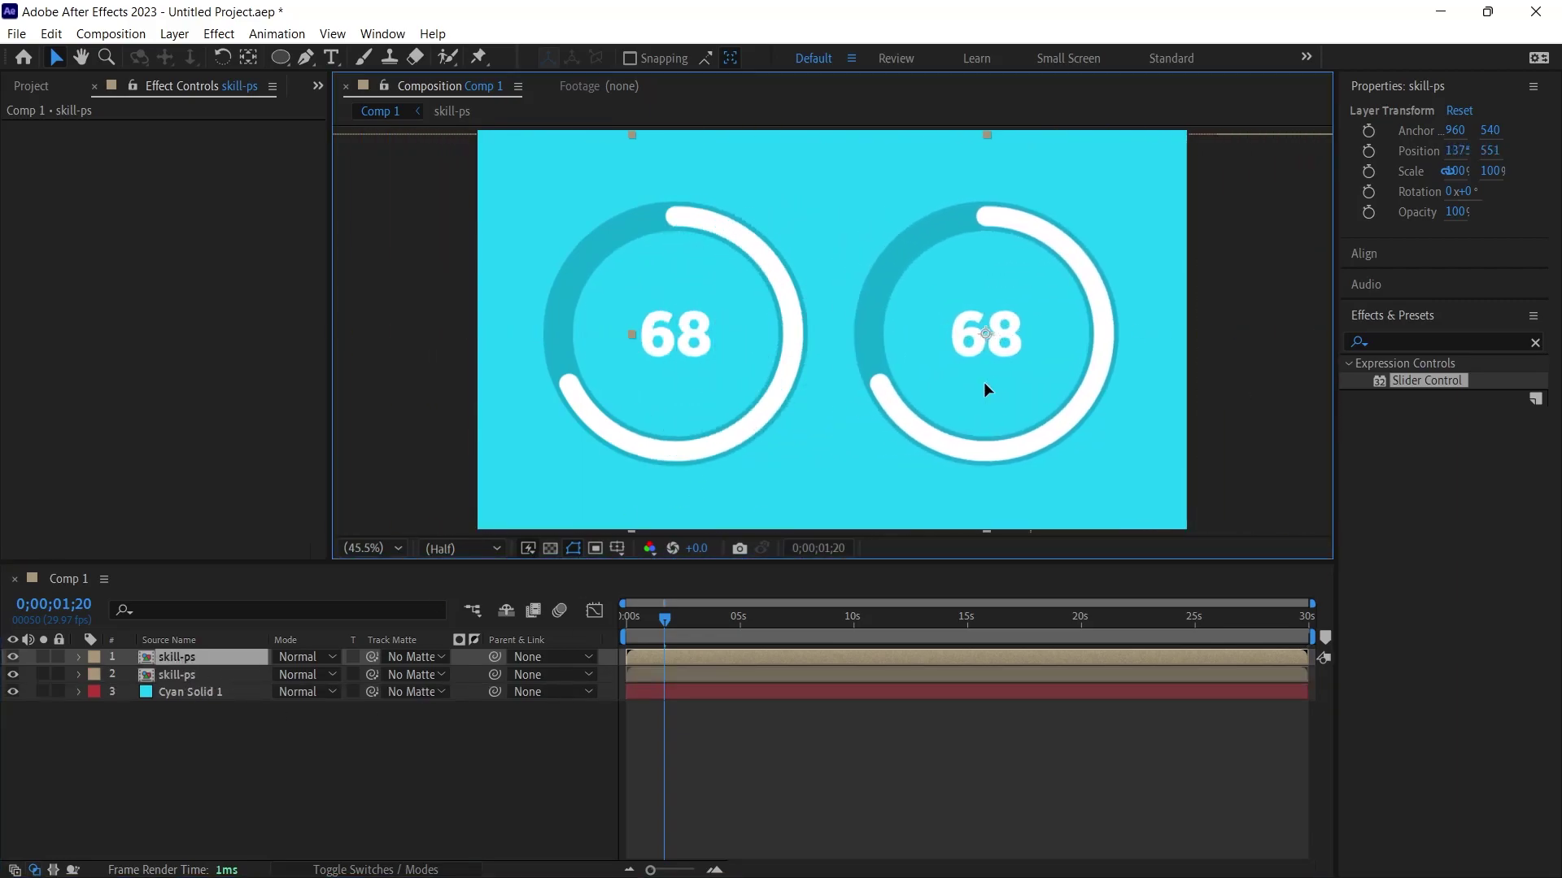
# Recolour the background track grey inside skill-ps, then delete the duplicate ring from Comp 1.
pyautogui.doubleClick(178, 670)
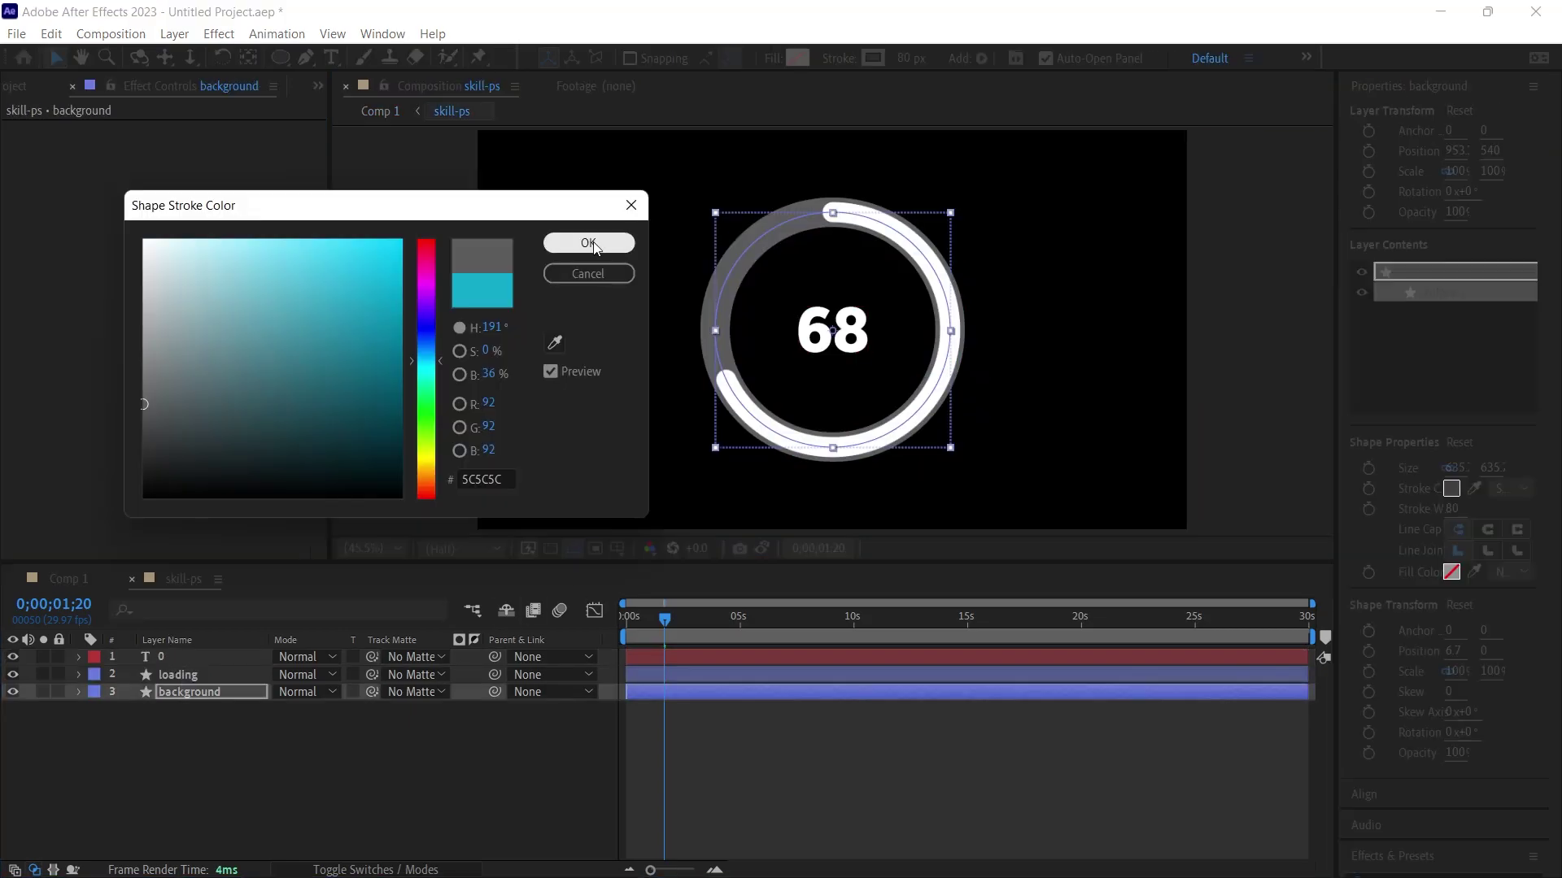
pyautogui.click(596, 240)
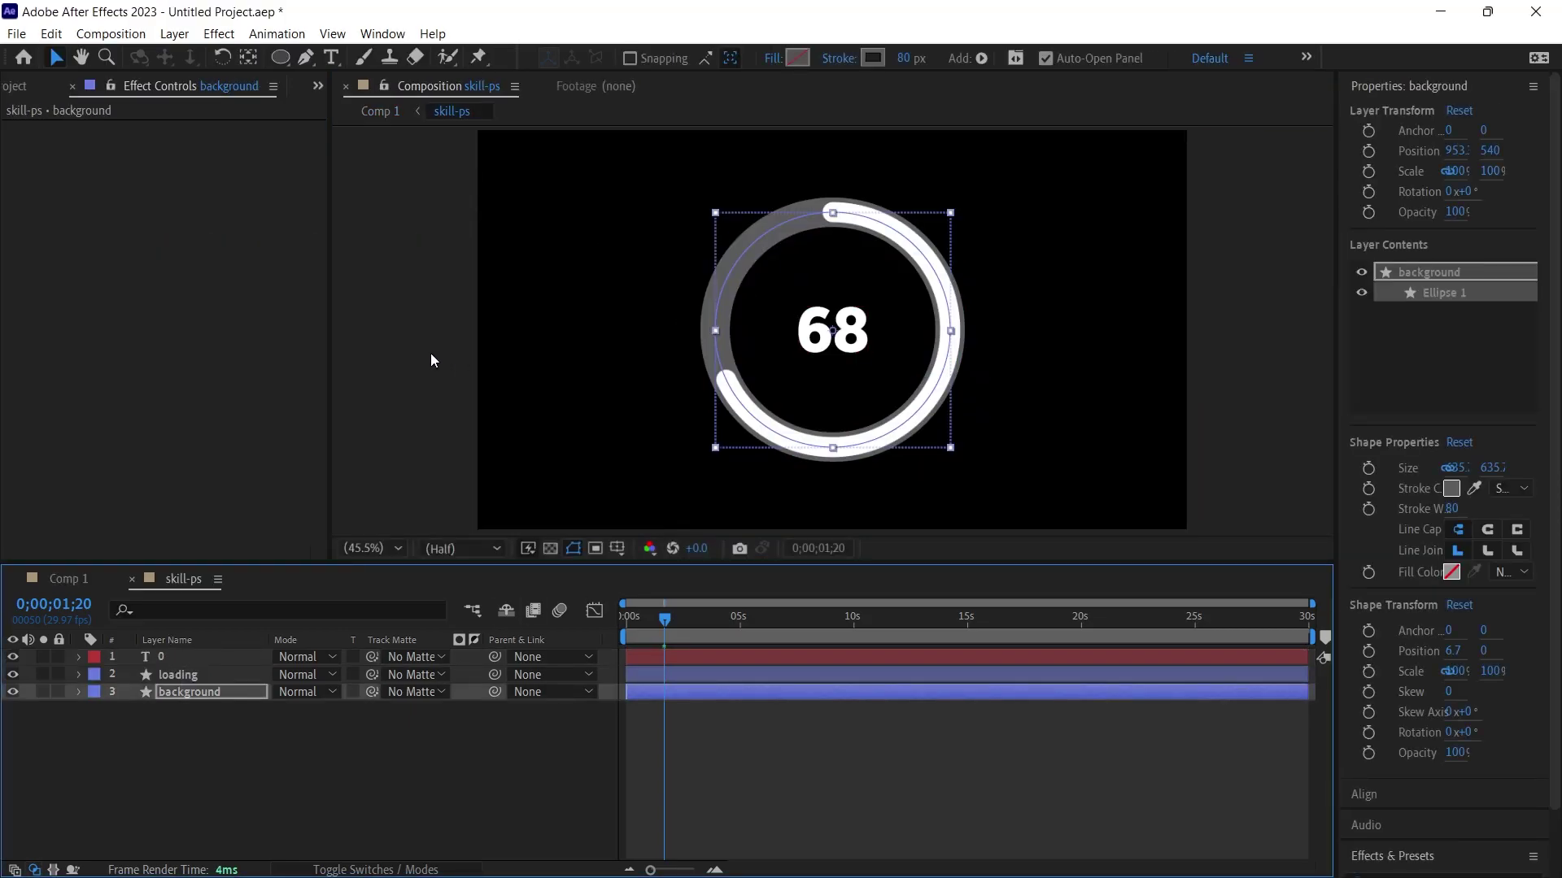
pyautogui.click(69, 578)
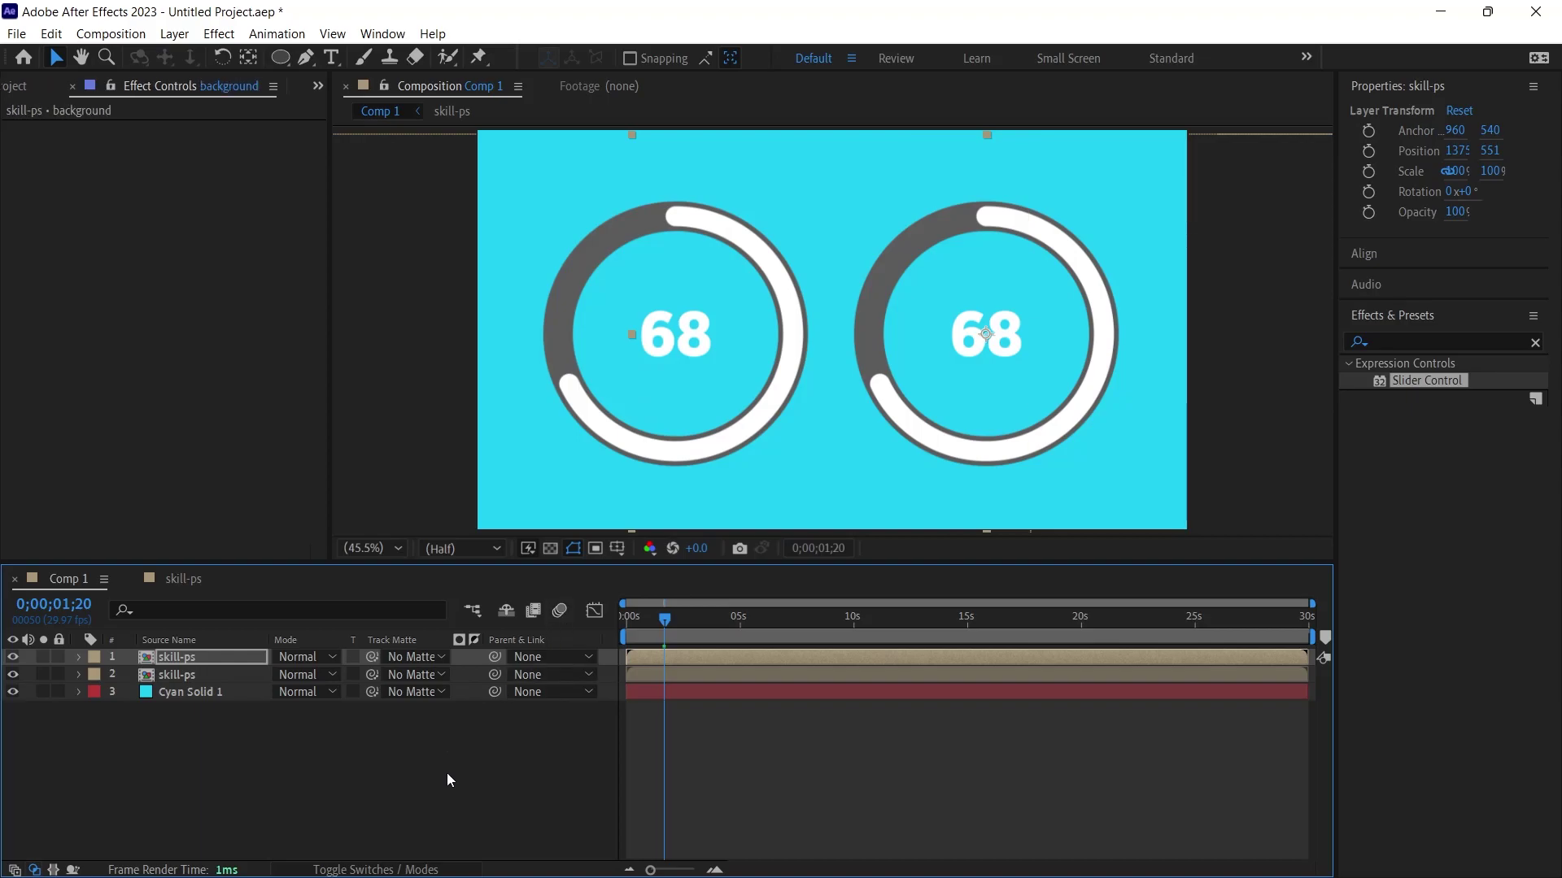
pyautogui.click(175, 658)
pyautogui.press('Delete')
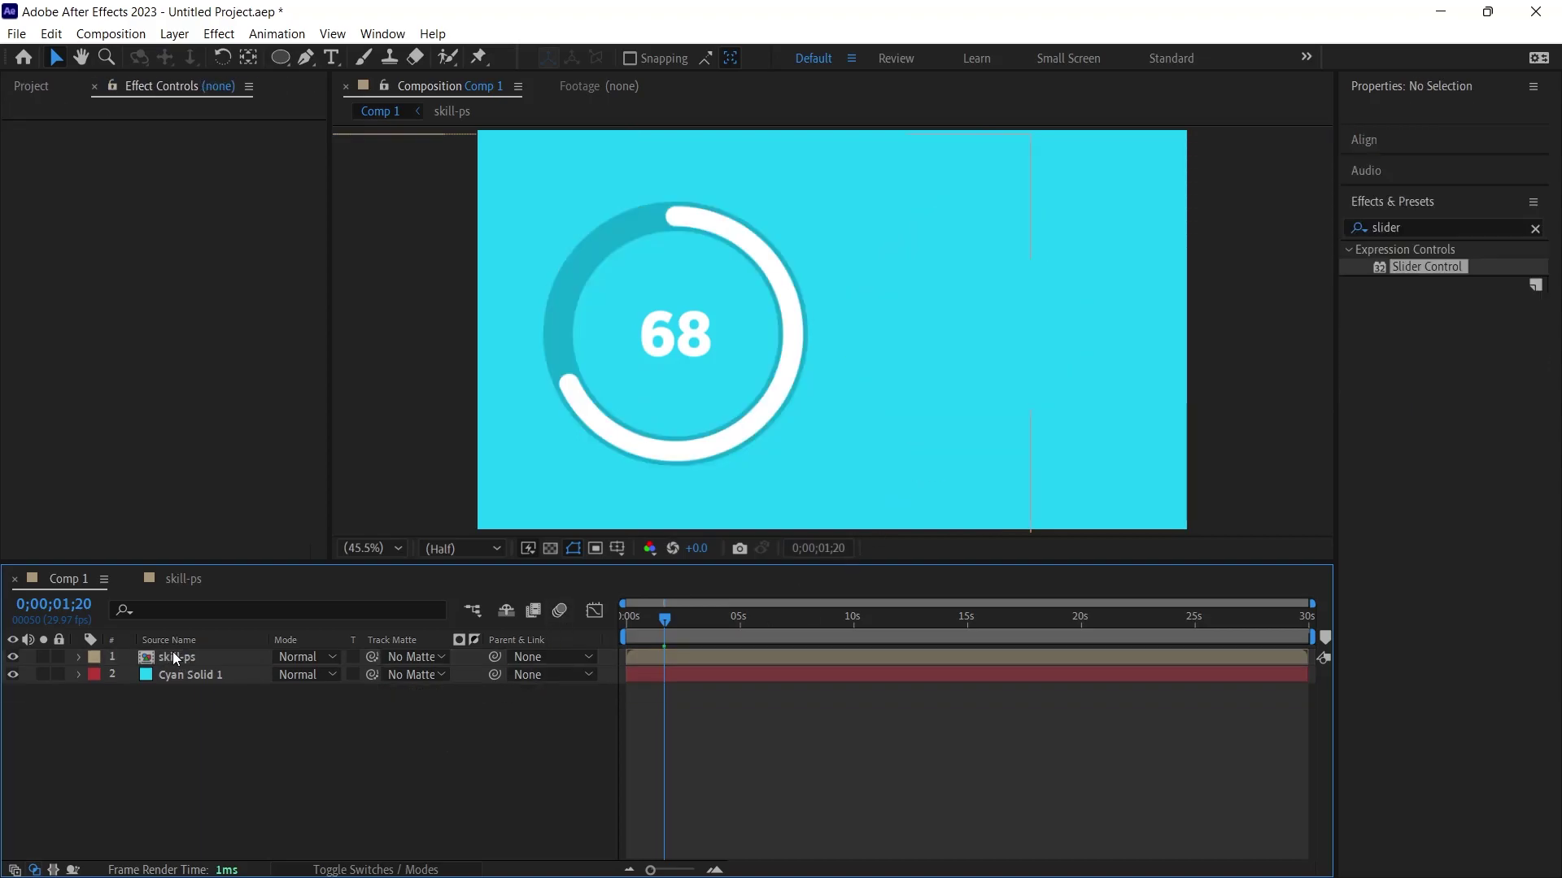
# Duplicate the skill-ps composition in the Project panel and rename the copy skill-ai.
pyautogui.hotkey('ctrl', '0')
pyautogui.click(72, 290)
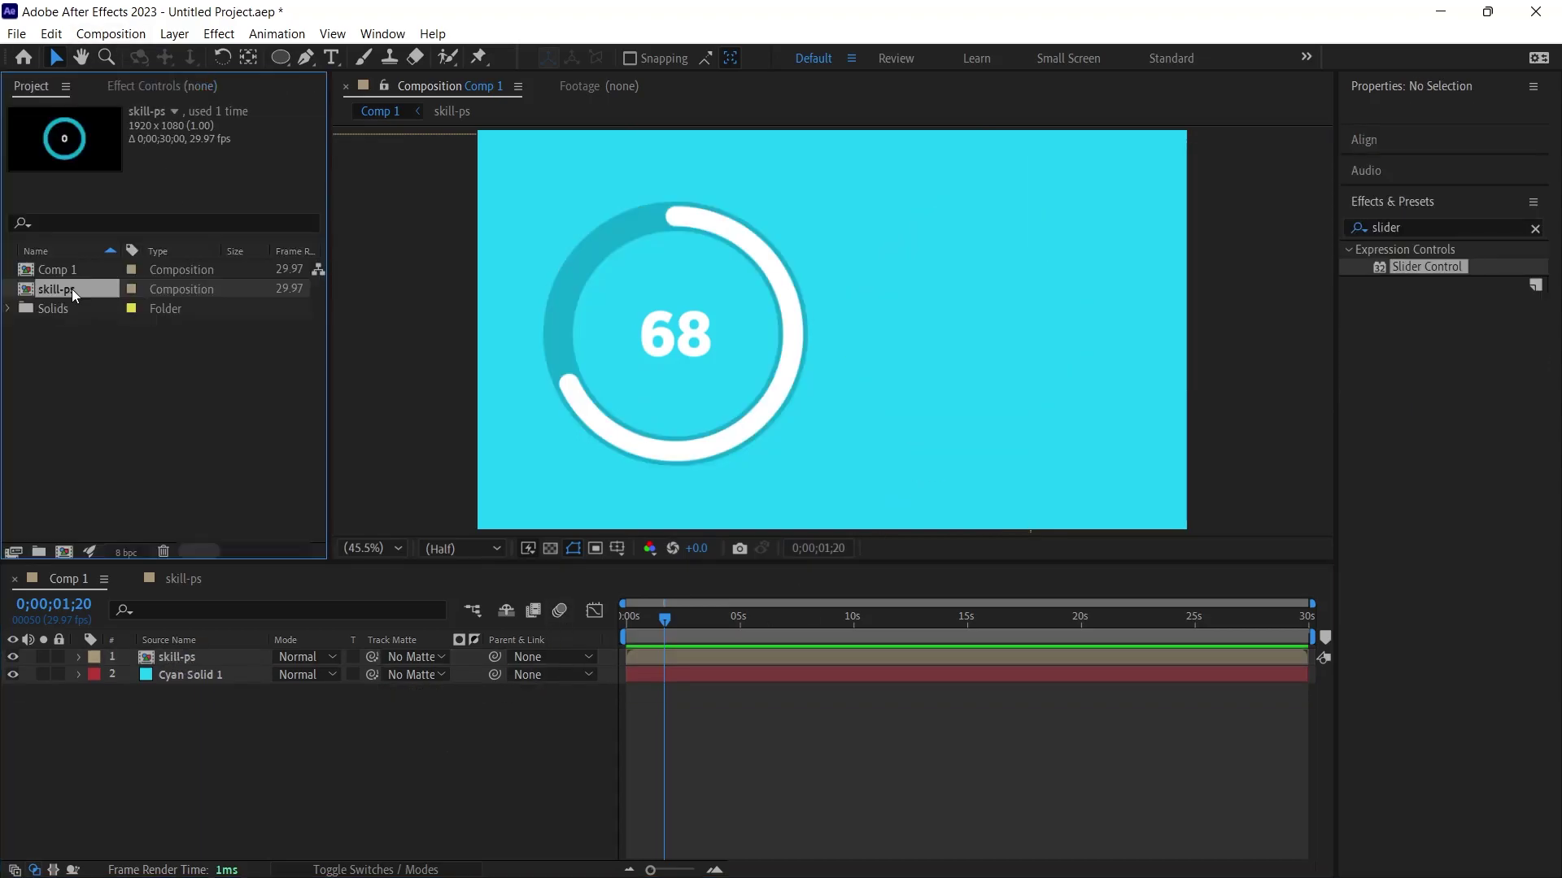
pyautogui.hotkey('ctrl', 'd')
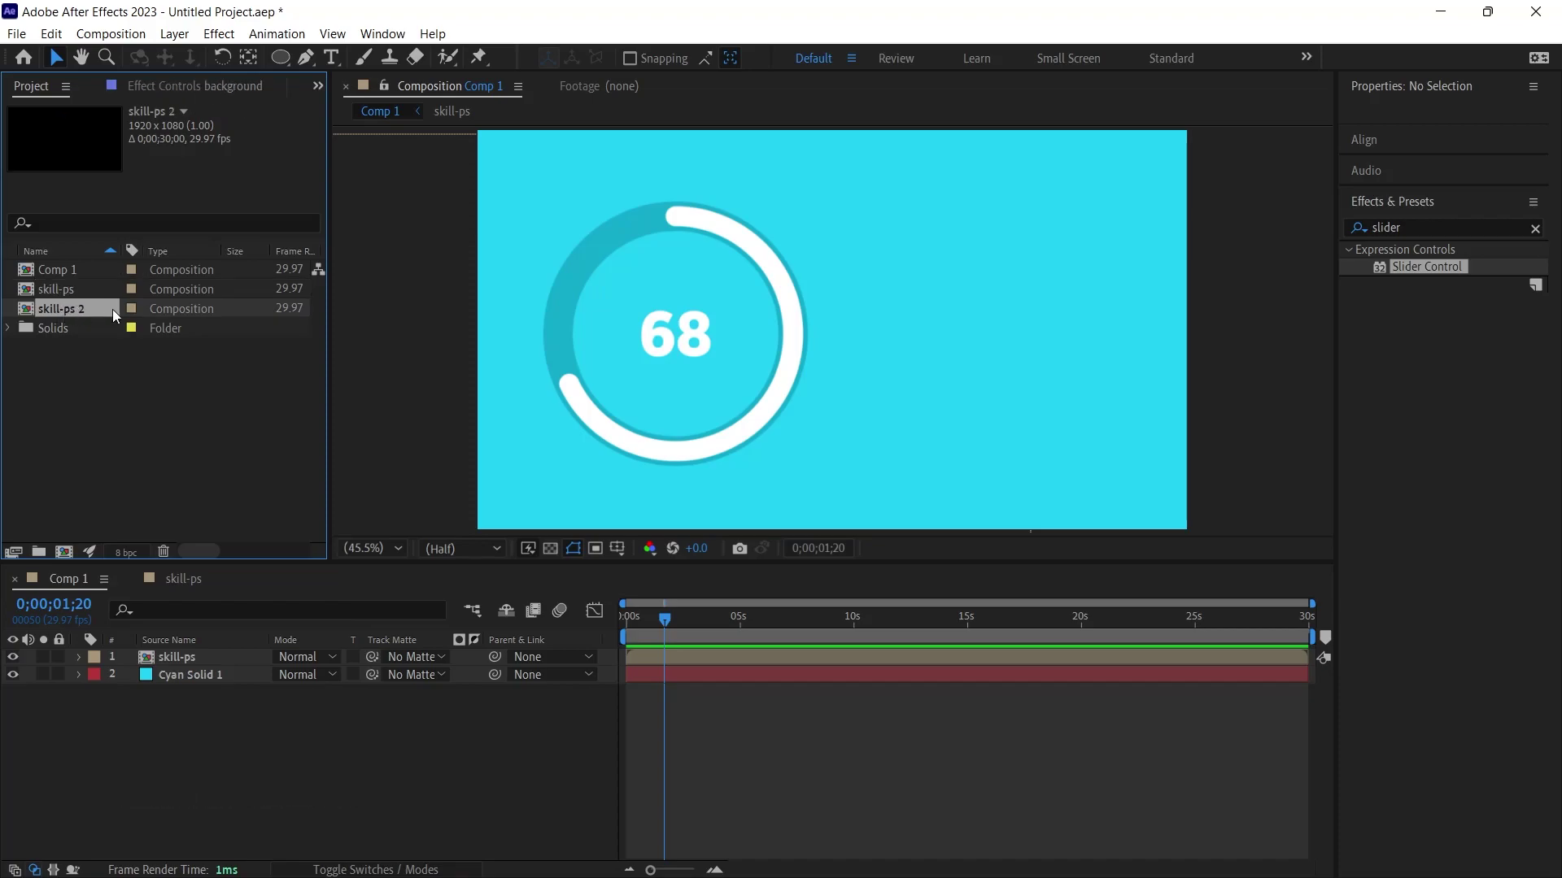
pyautogui.press('Return')
pyautogui.press('Right')
pyautogui.press('BackSpace')
pyautogui.press('BackSpace')
pyautogui.press('BackSpace')
pyautogui.press('BackSpace')
pyautogui.write('ai')
pyautogui.press('Return')
# Add skill-ai to Comp 1 and position its ring on the right.
pyautogui.moveTo(82, 290); pyautogui.dragTo(146, 660)
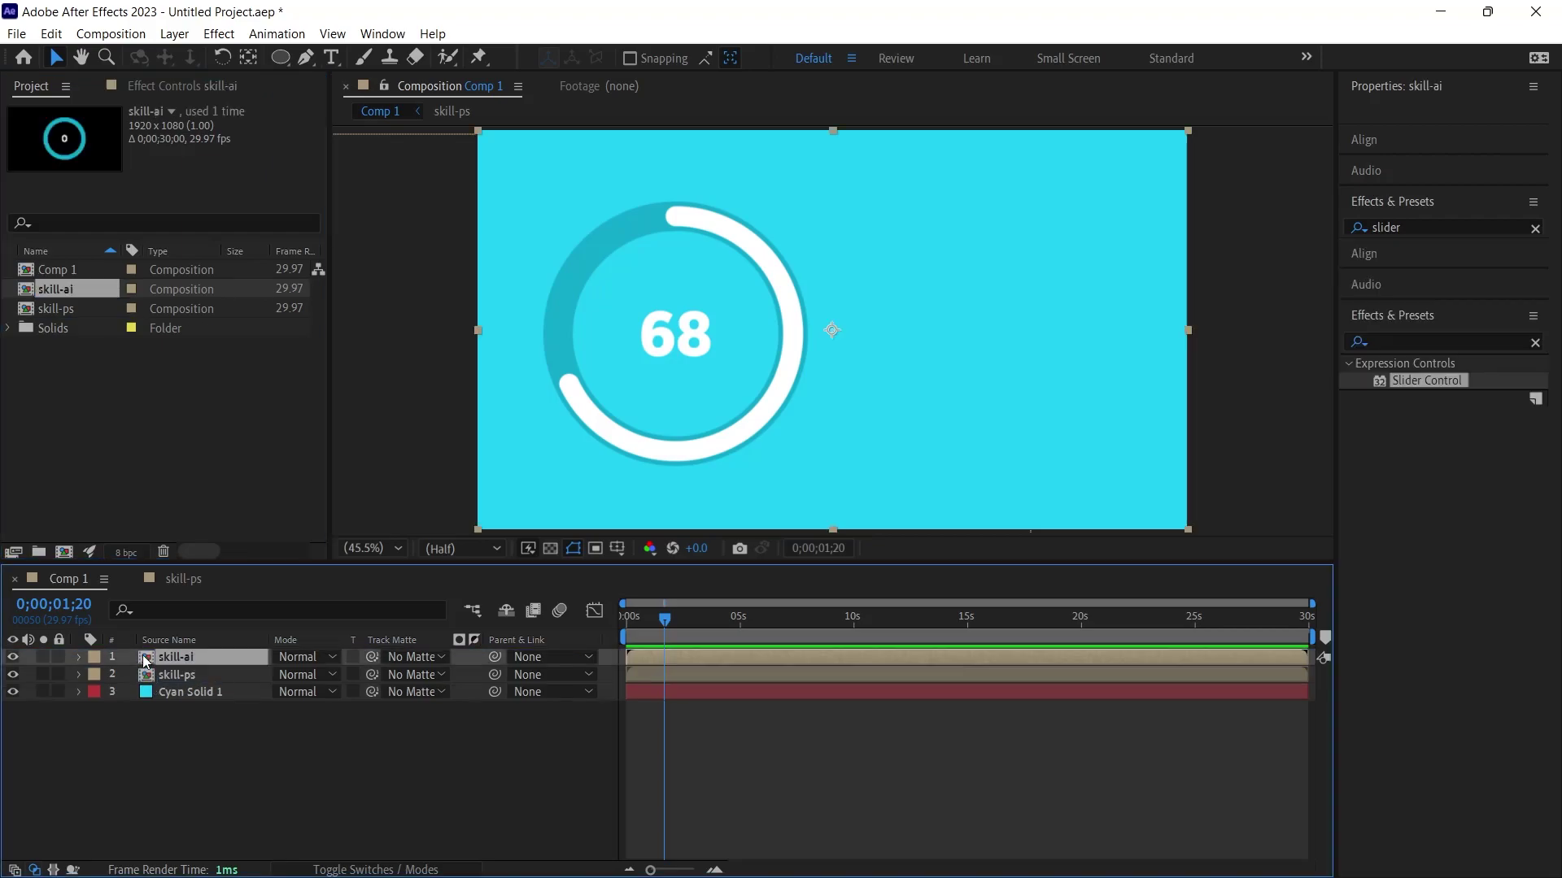
pyautogui.moveTo(744, 324); pyautogui.dragTo(867, 325)
pyautogui.moveTo(664, 622); pyautogui.dragTo(729, 587)
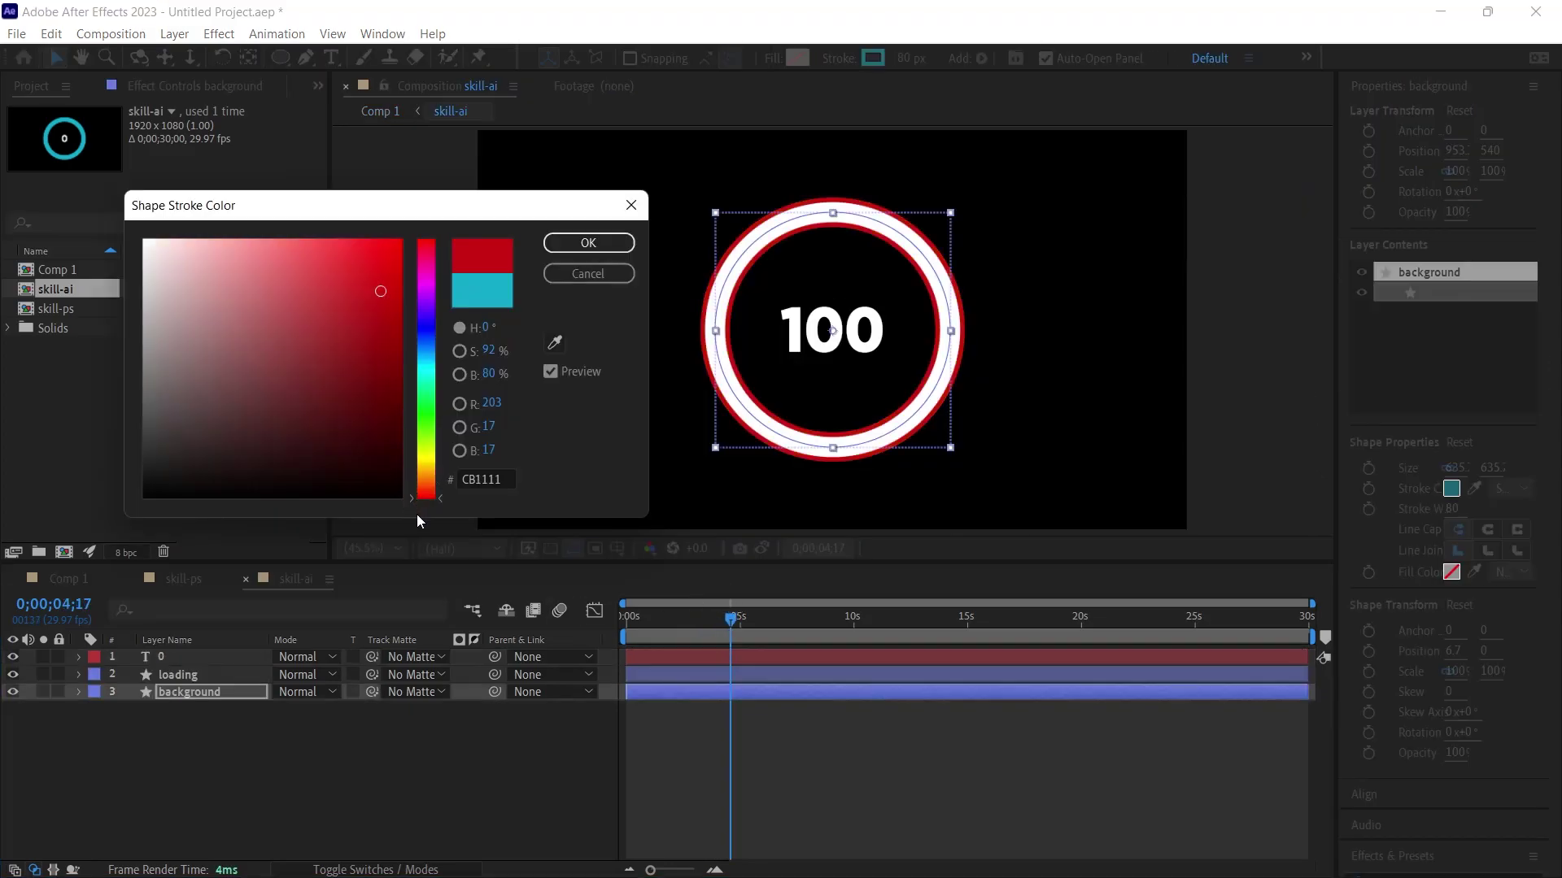
# Make skill-ai's track orange and set its final End keyframe to 75%.
pyautogui.click(339, 307)
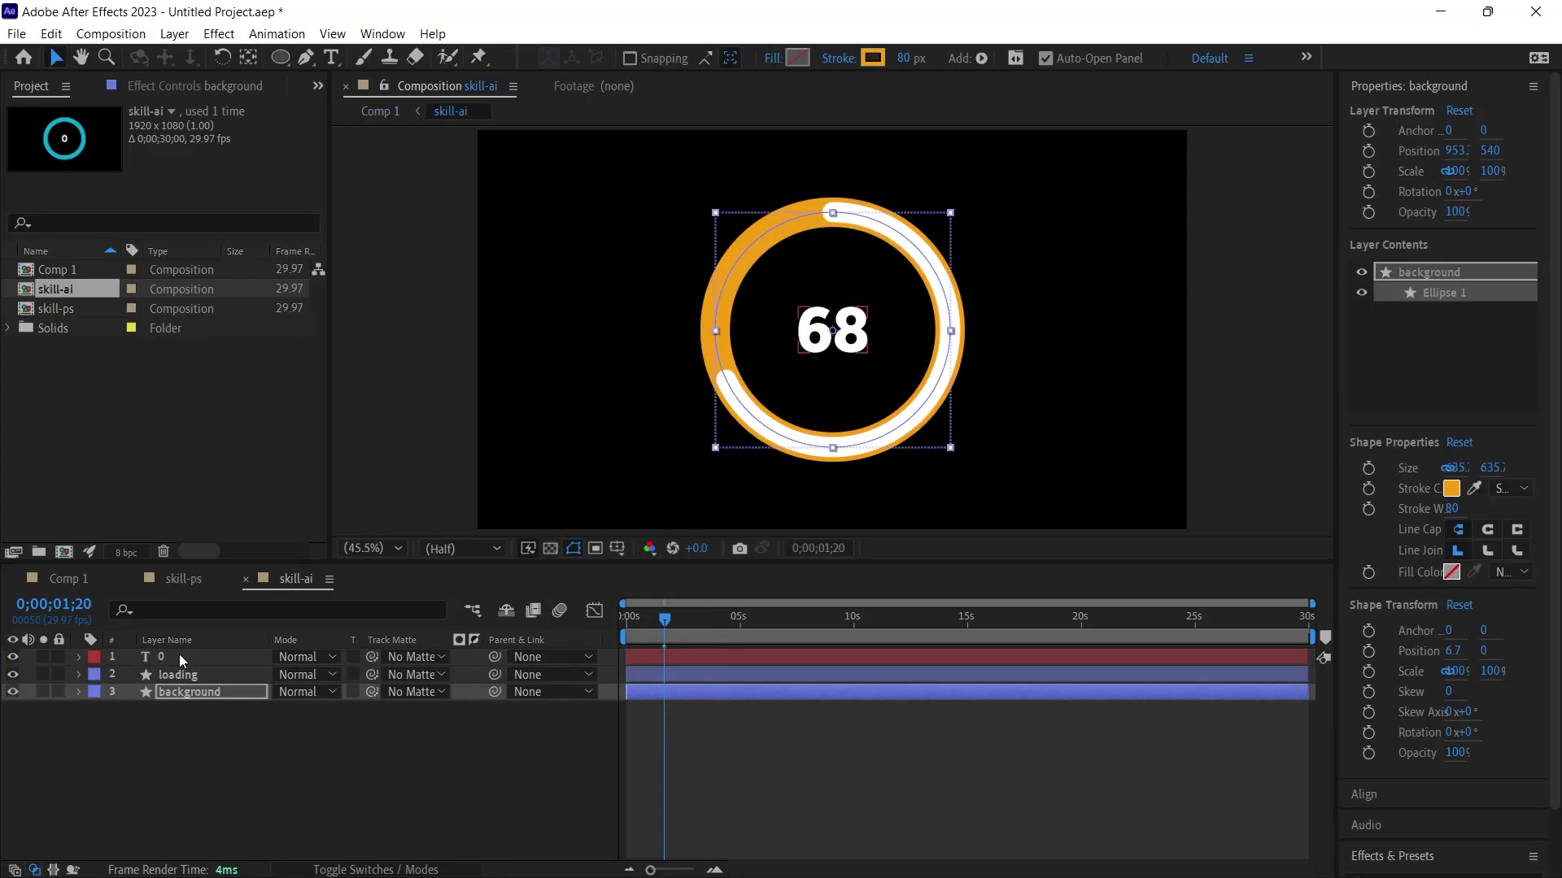
pyautogui.click(178, 673)
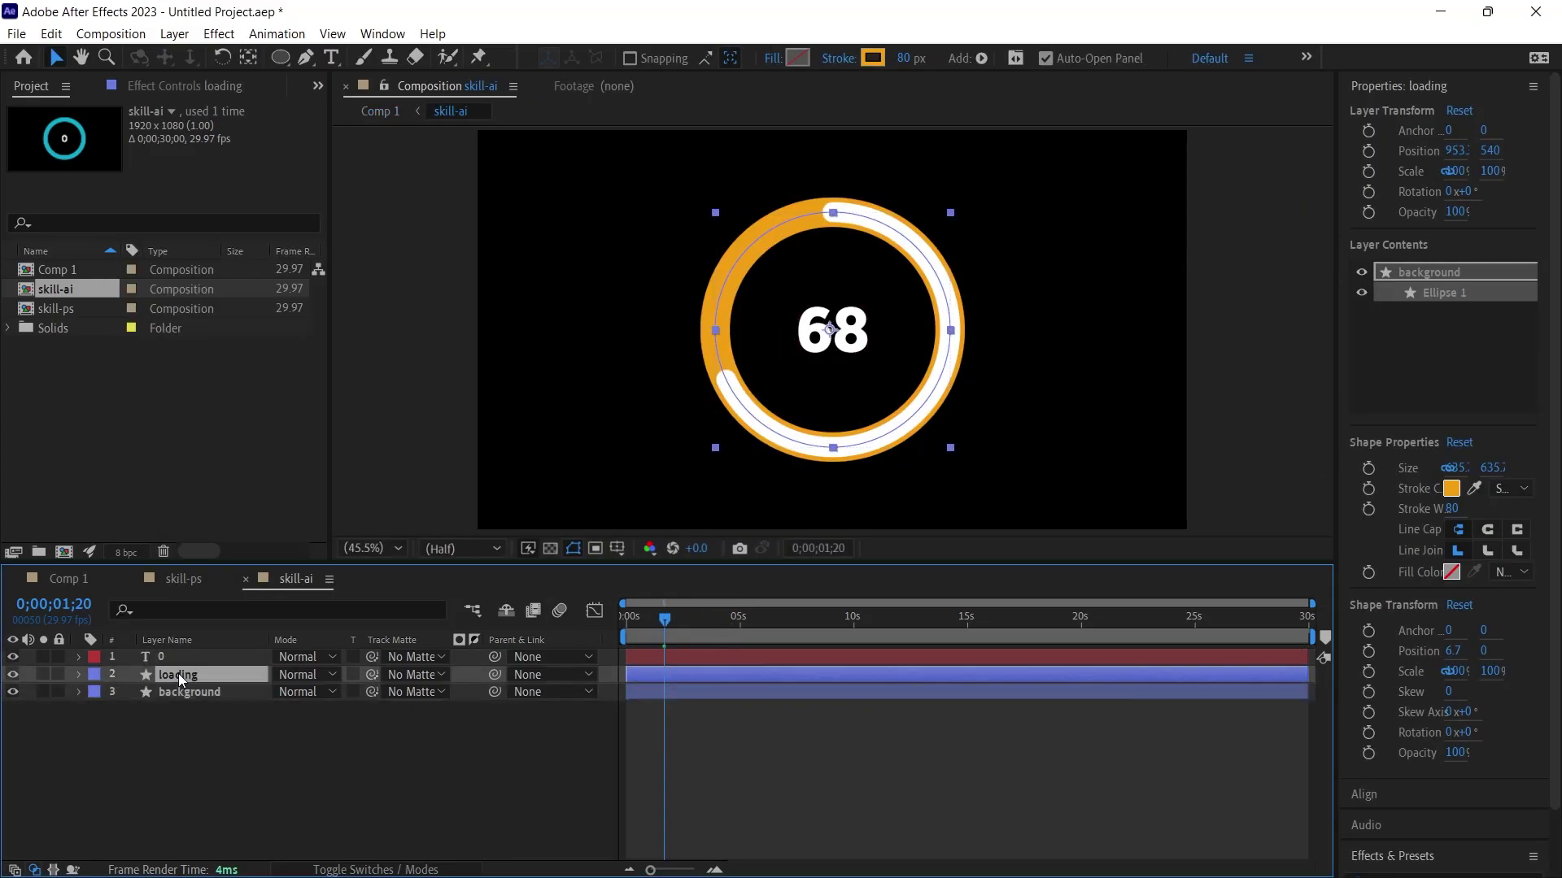
pyautogui.press('u')
pyautogui.click(296, 691)
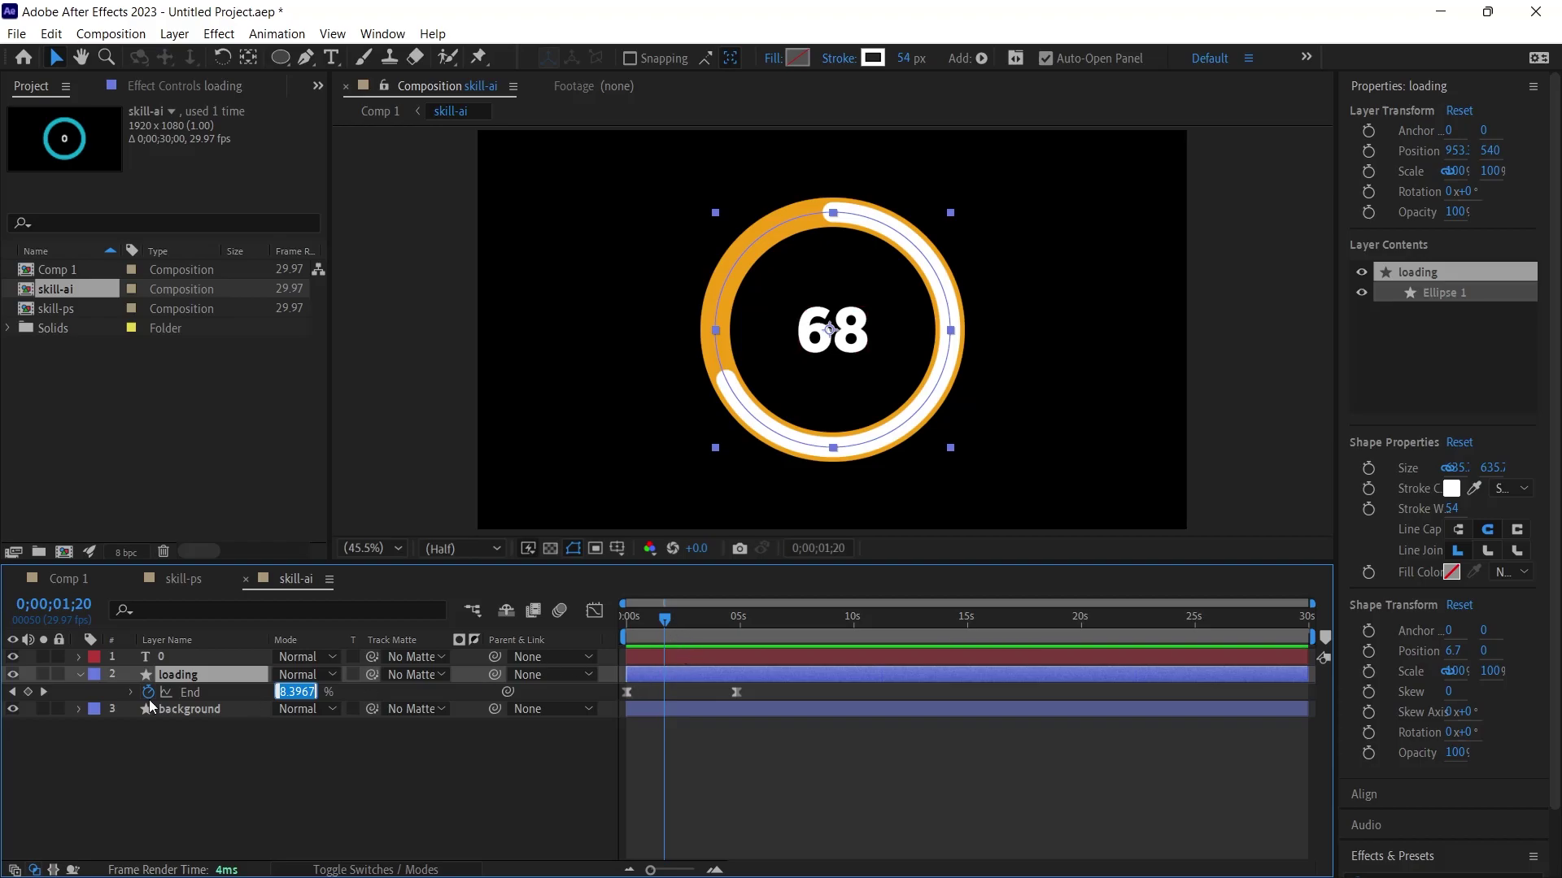
pyautogui.click(43, 691)
pyautogui.moveTo(282, 694); pyautogui.dragTo(291, 750)
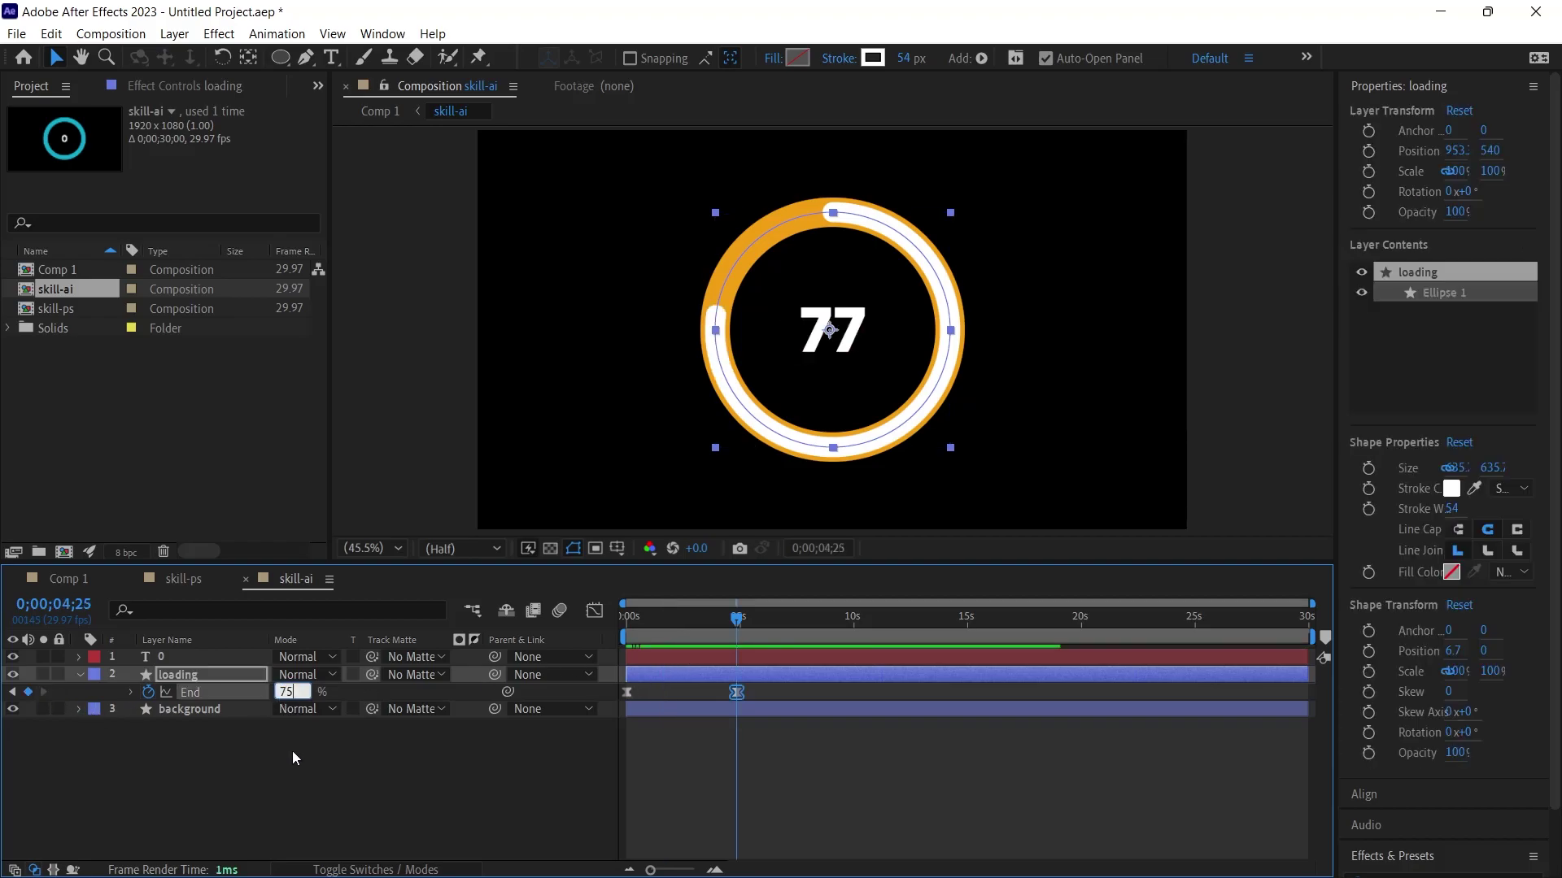
pyautogui.click(738, 616)
pyautogui.moveTo(737, 616); pyautogui.dragTo(613, 621)
# Back in Comp 1, preview both rings animating.
pyautogui.click(71, 580)
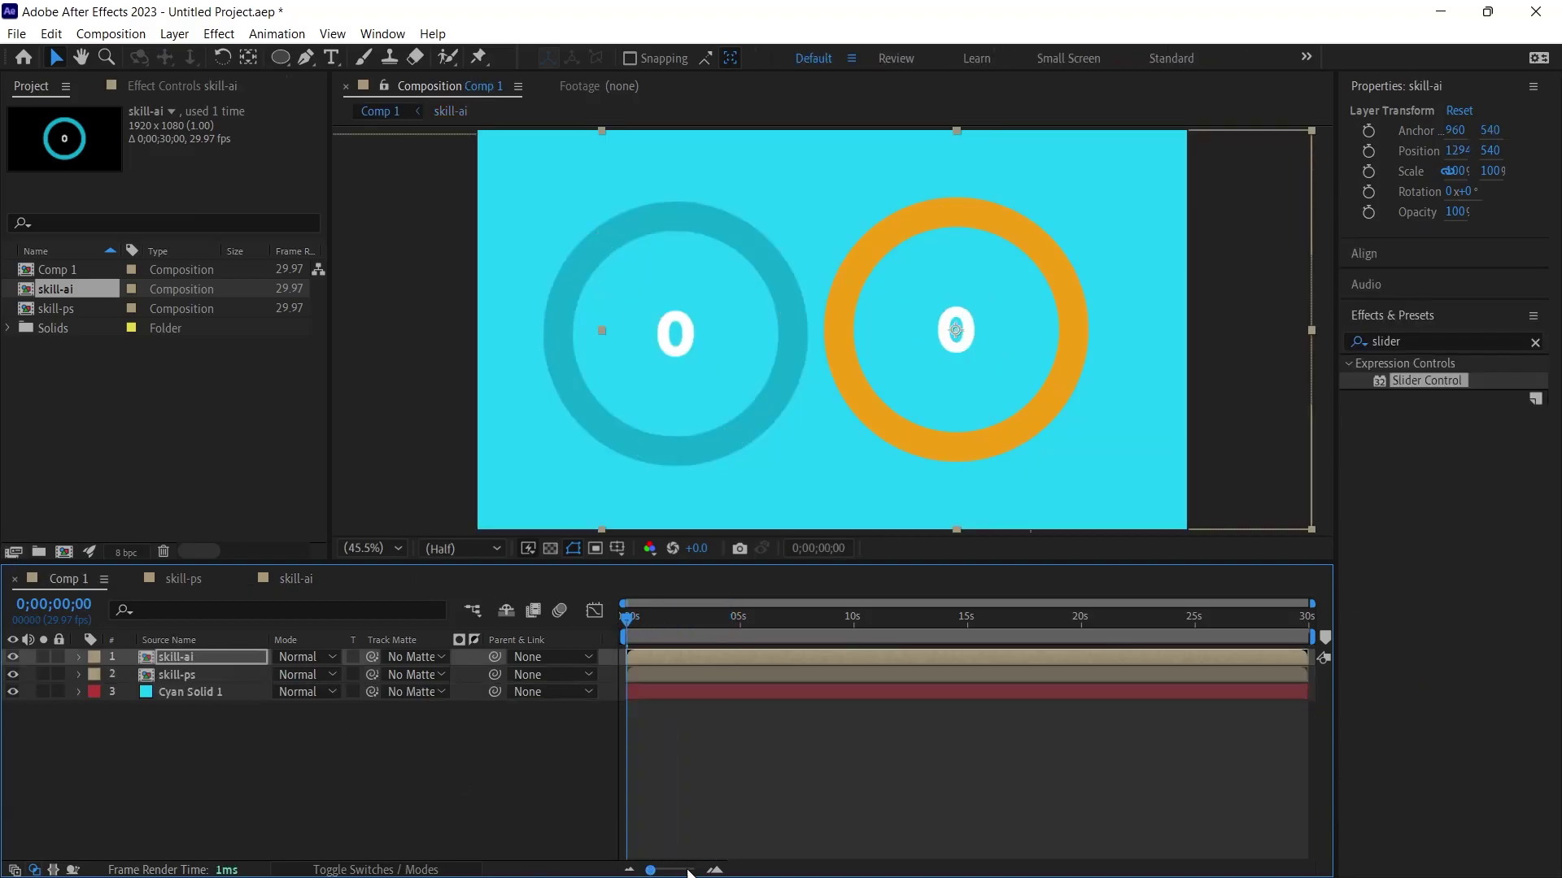
pyautogui.press('space')
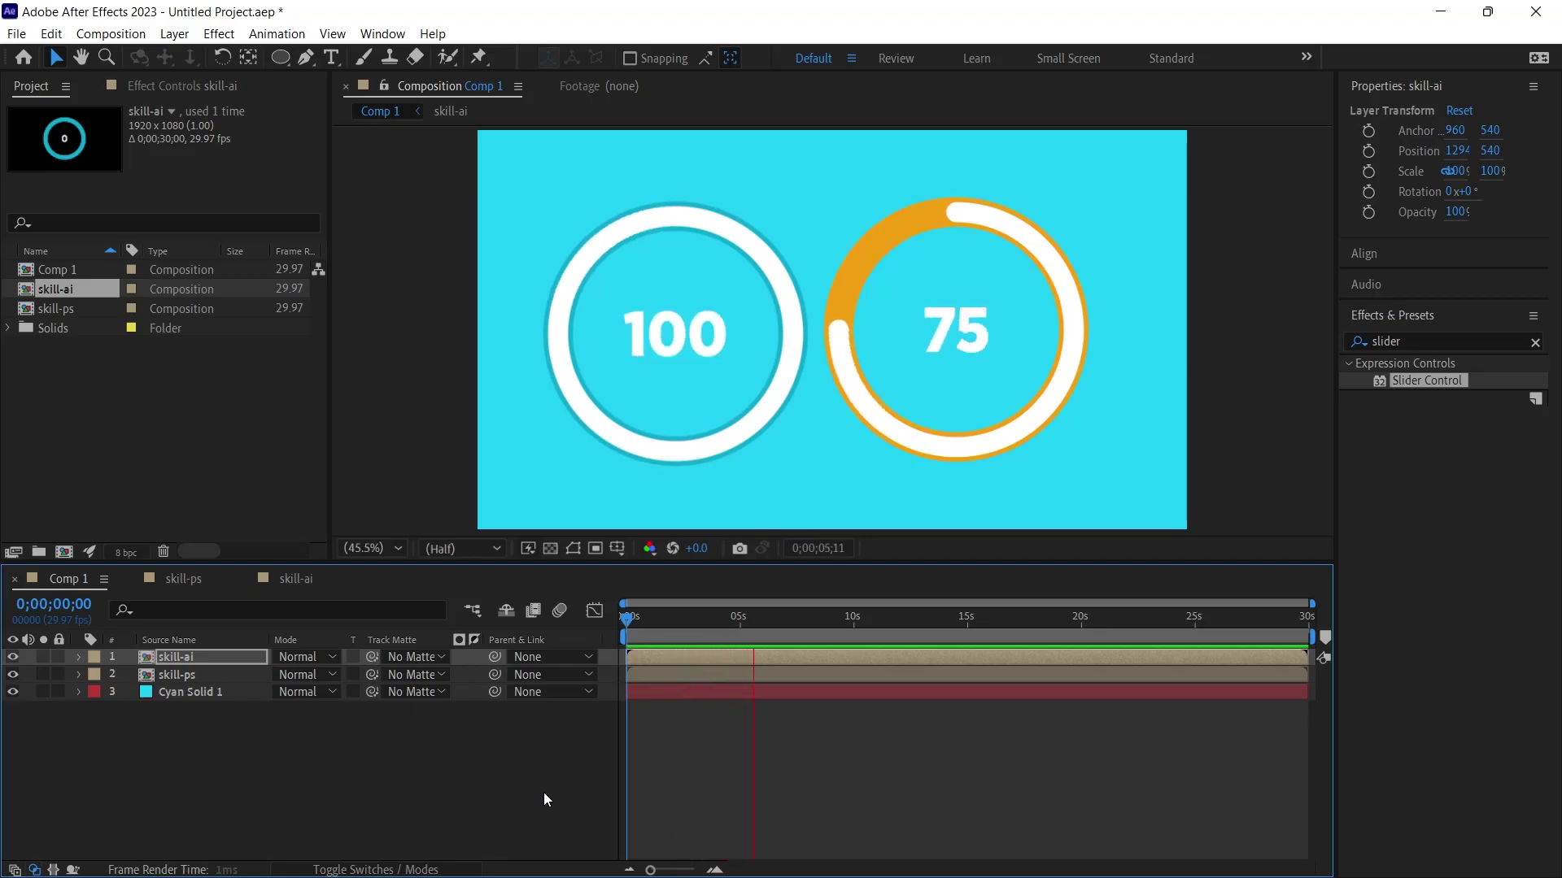
pyautogui.press('space')
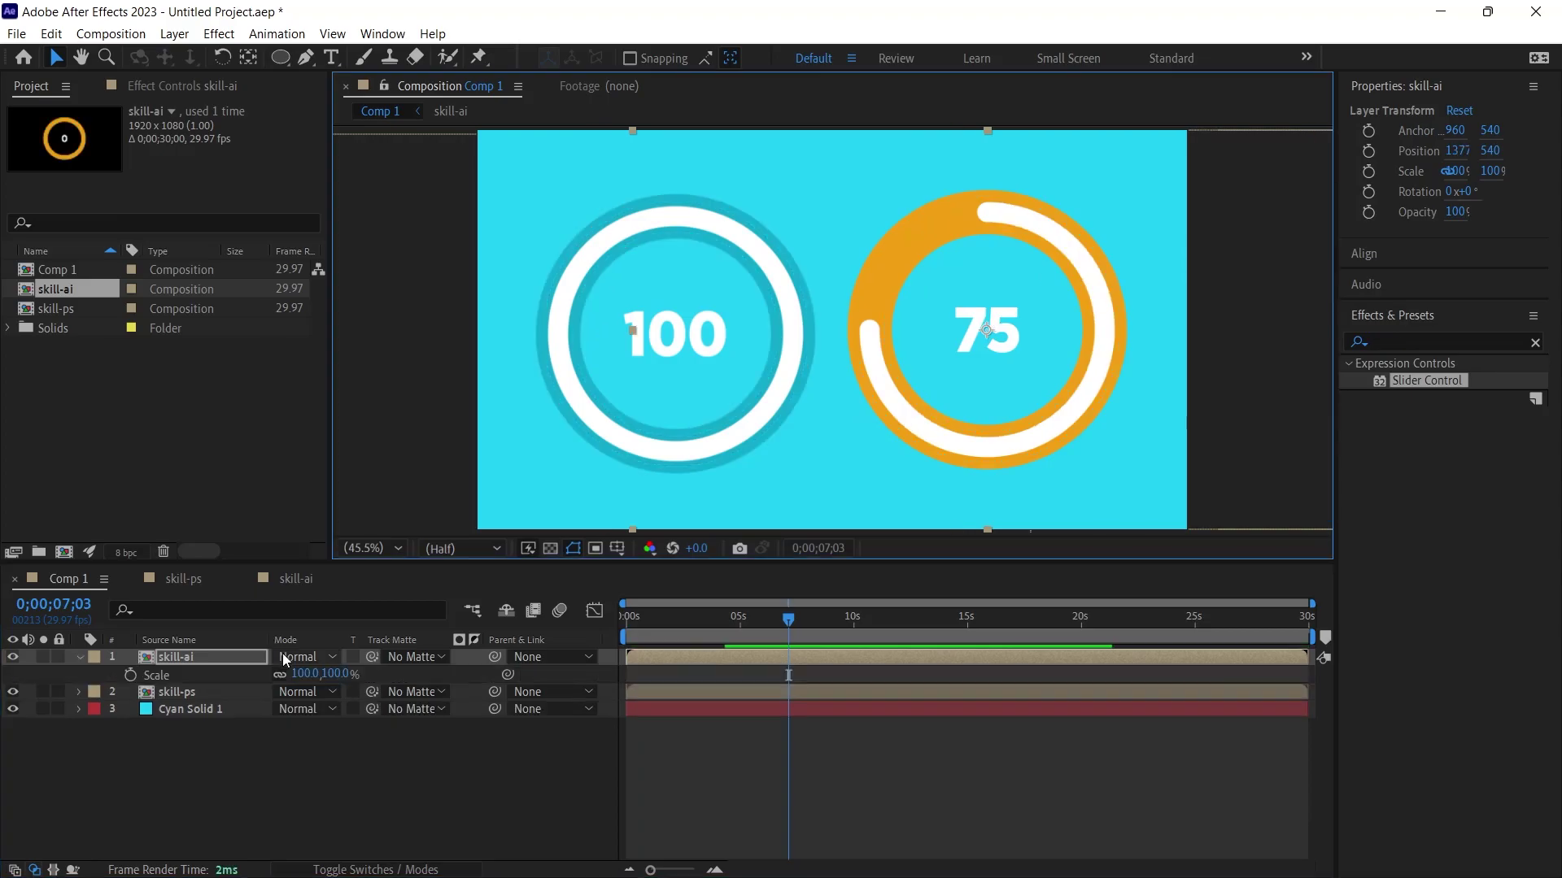
# Scale both skill-ps and skill-ai layers to 82% and preview the final animation.
pyautogui.keyDown('ctrl'); pyautogui.click(211, 691); pyautogui.keyUp('ctrl')
pyautogui.press('p')
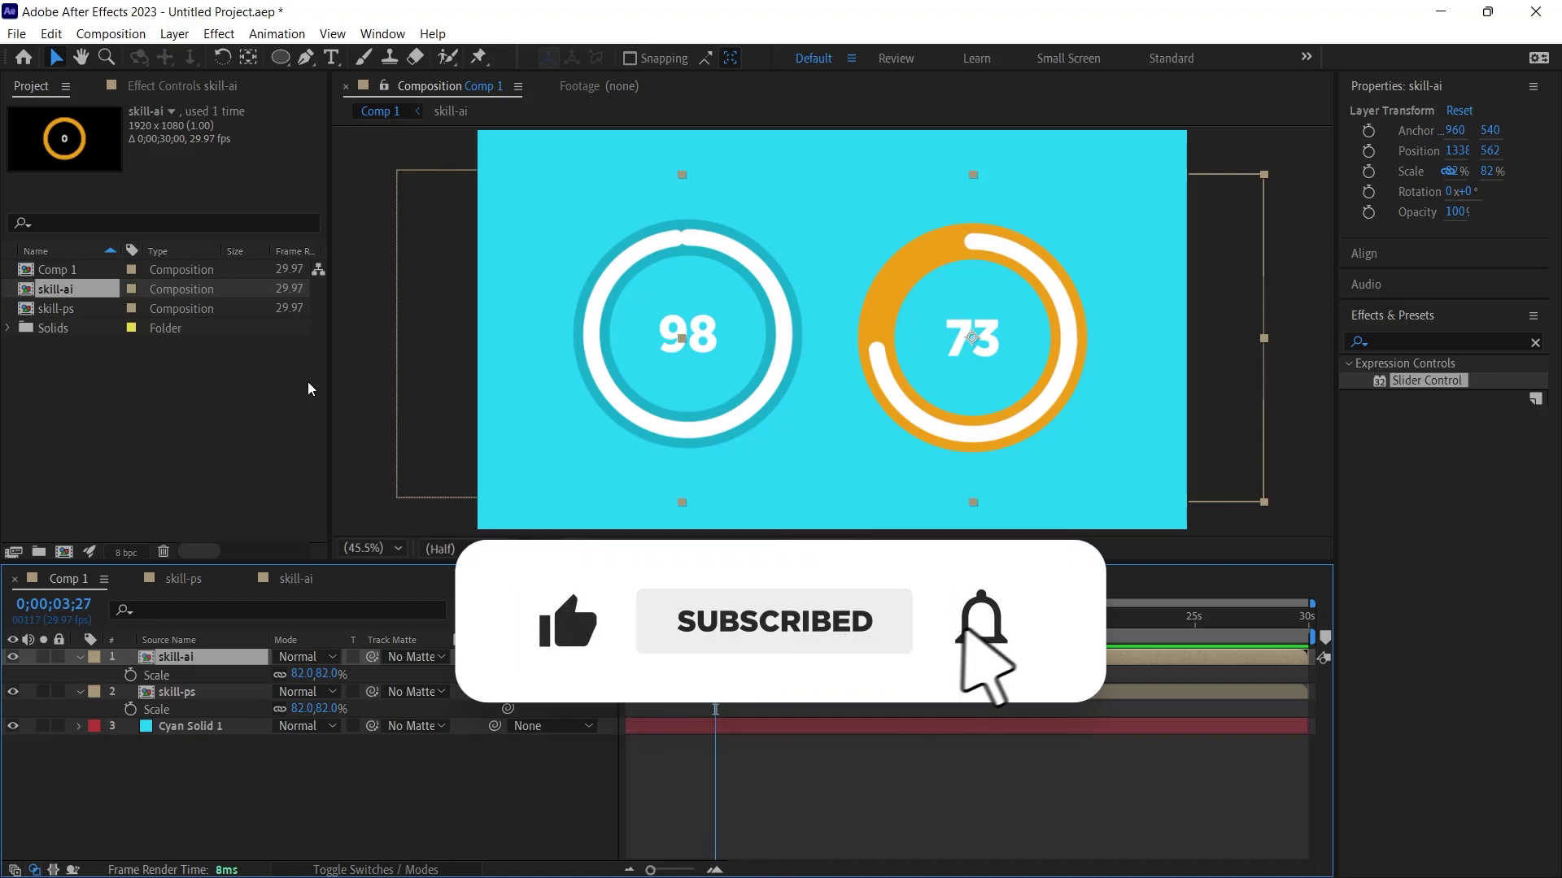
pyautogui.press('space')
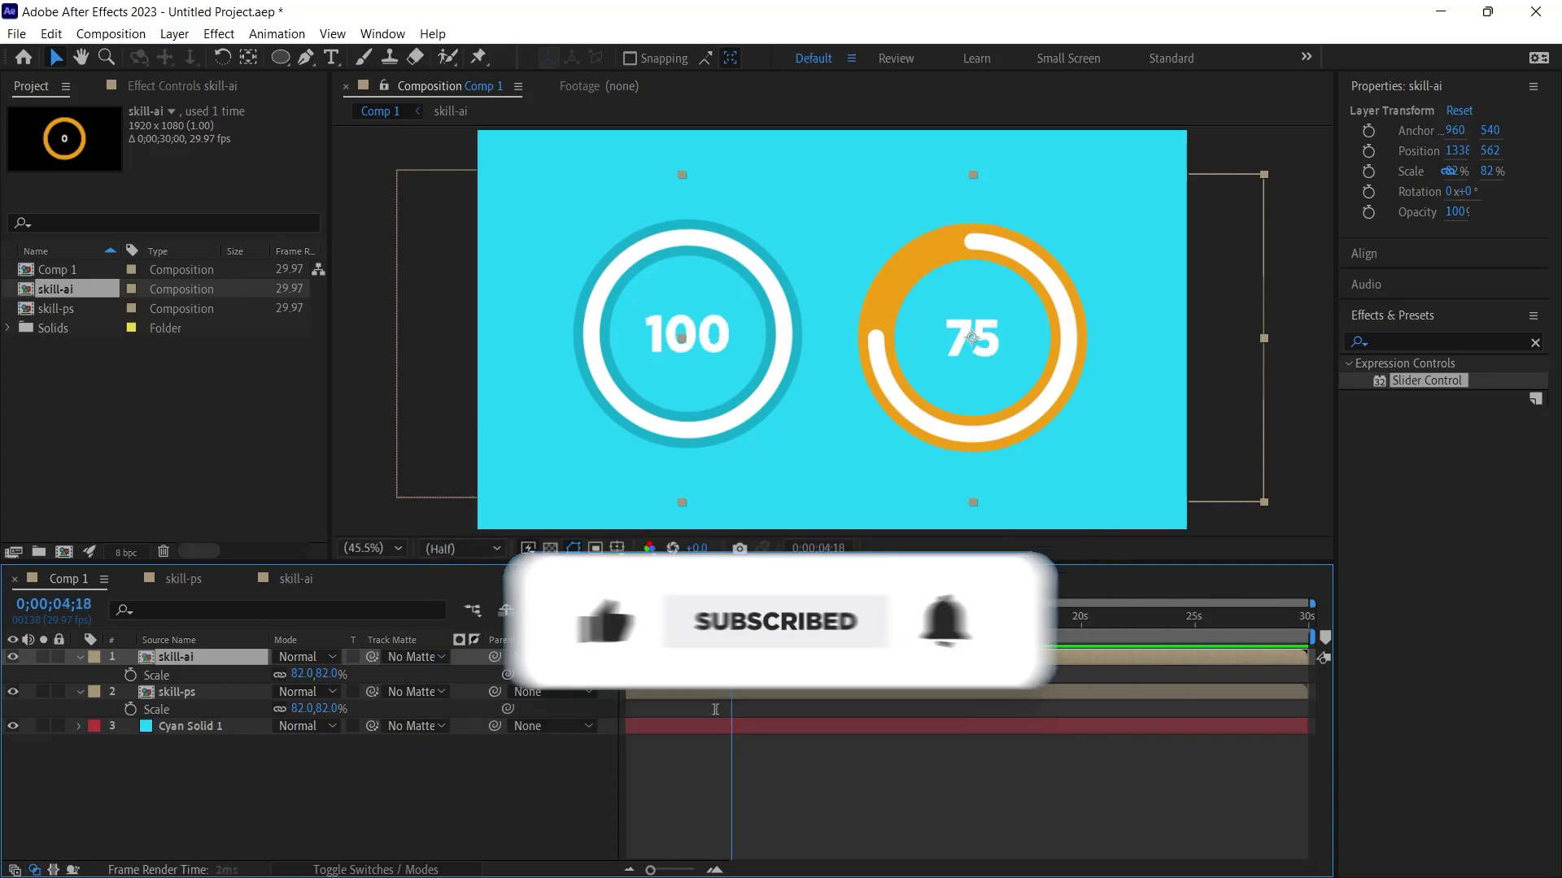